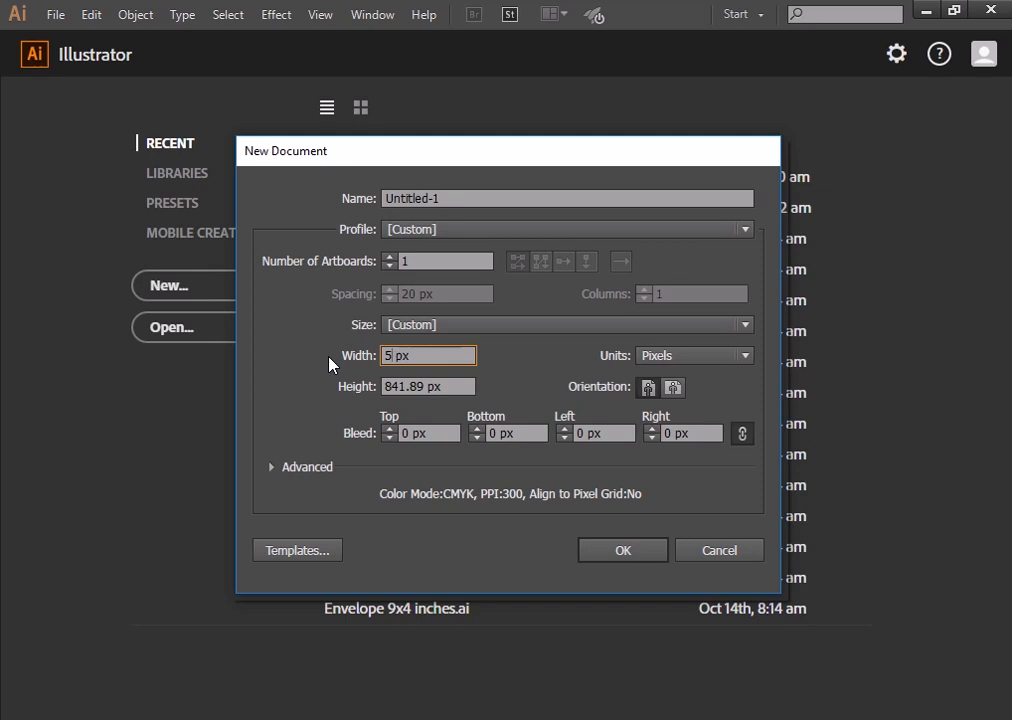
{"action": "key", "text": "BackSpace"}
- Set width and height to 1080 px and create the blank square document
{"action": "type", "text": "1080"}
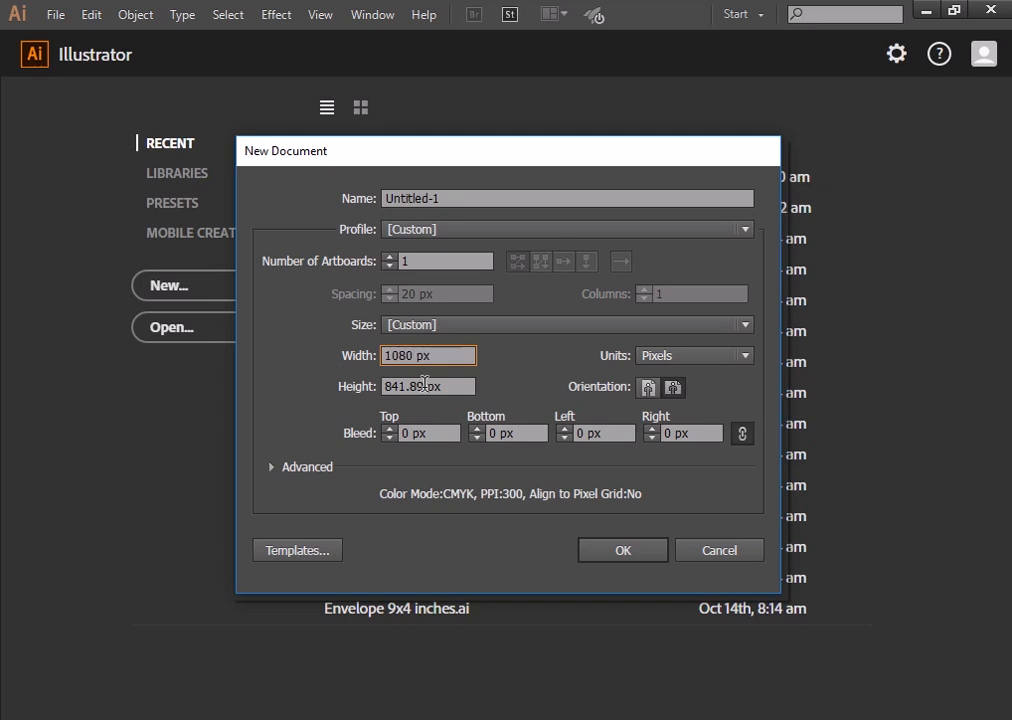
{"action": "key", "text": "Tab"}
{"action": "type", "text": "1080"}
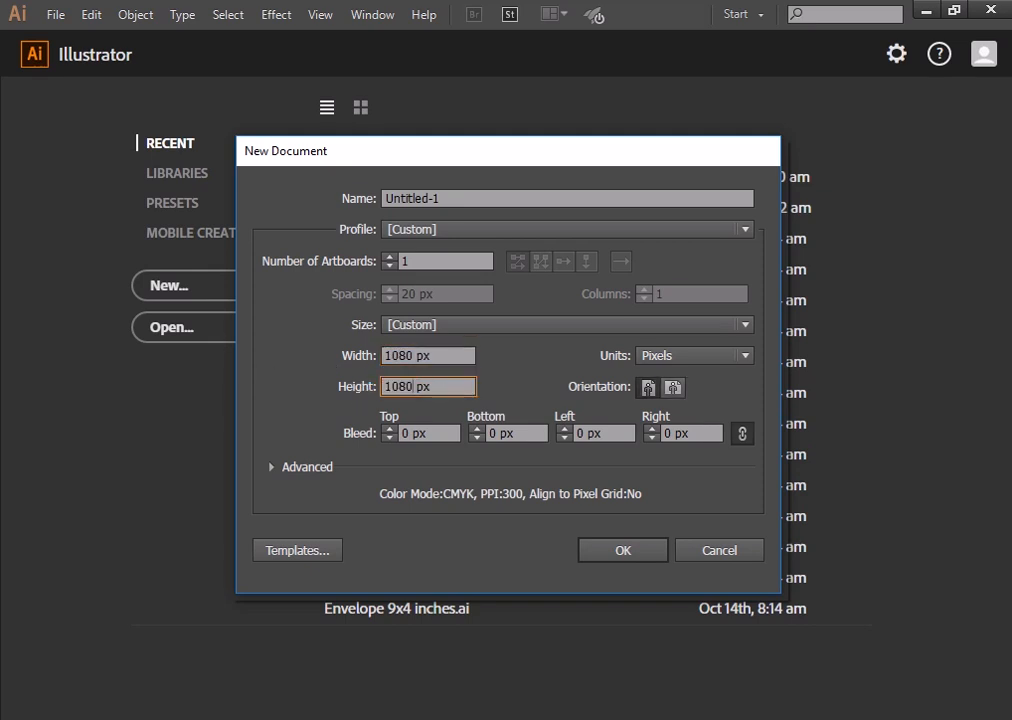
{"action": "left_click", "coordinate": [645, 551]}
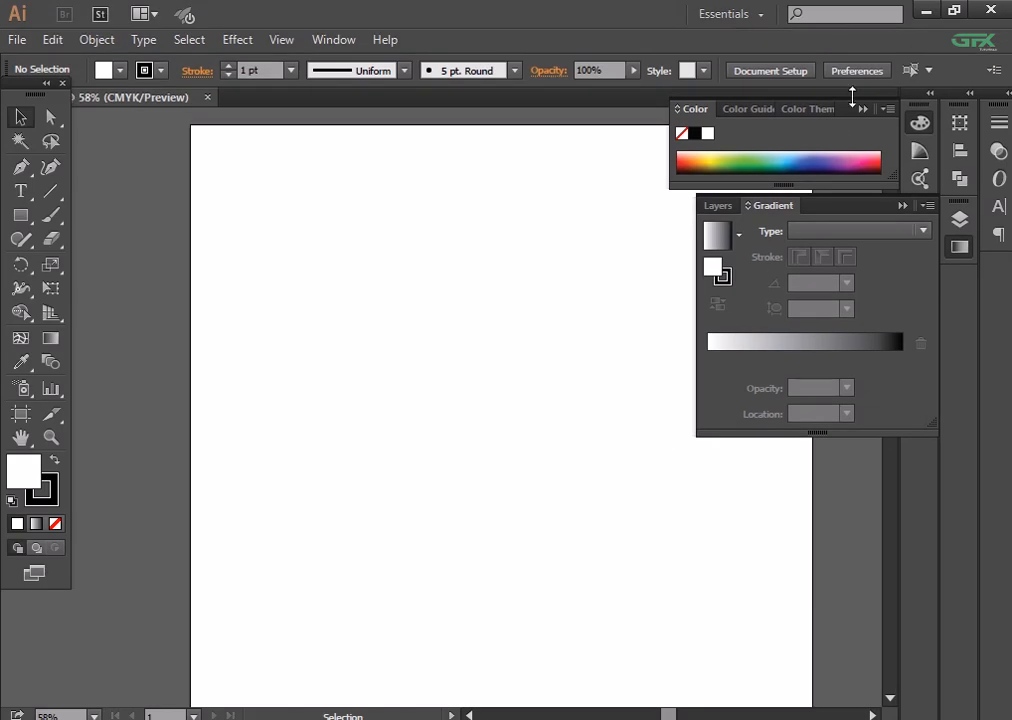
- Close the Color panel, zoom out, and draw a rectangle covering the whole artboard
{"action": "left_click", "coordinate": [862, 109]}
{"action": "left_click_drag", "start_coordinate": [607, 278], "coordinate": [534, 242]}
{"action": "key", "text": "ctrl+minus"}
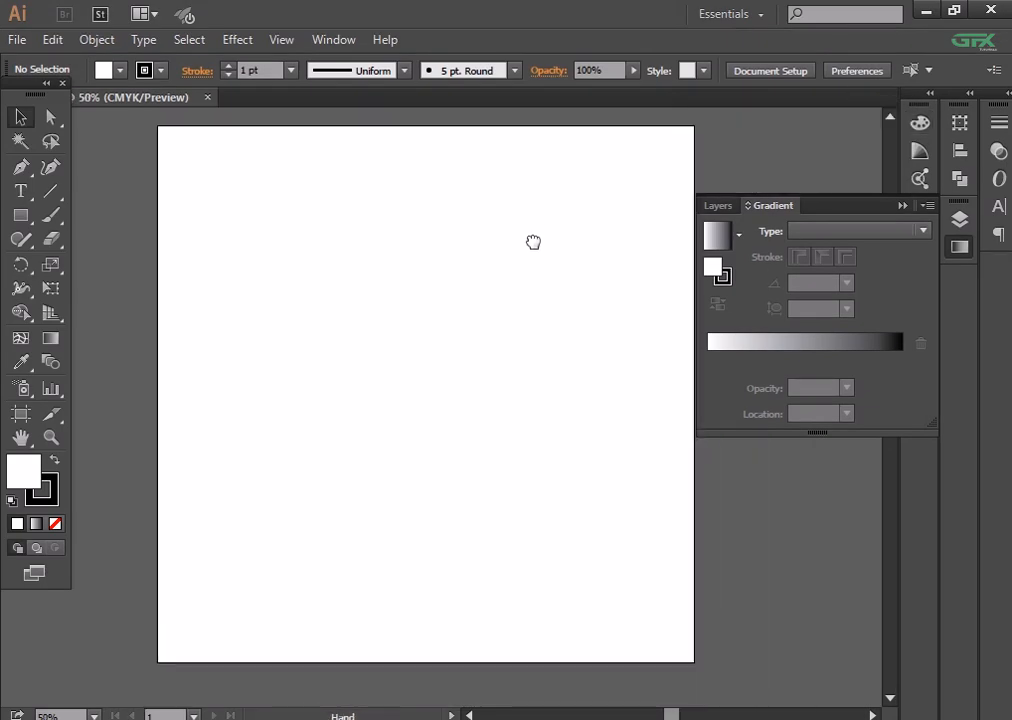
{"action": "left_click", "coordinate": [27, 213]}
{"action": "left_click_drag", "start_coordinate": [158, 127], "coordinate": [694, 662]}
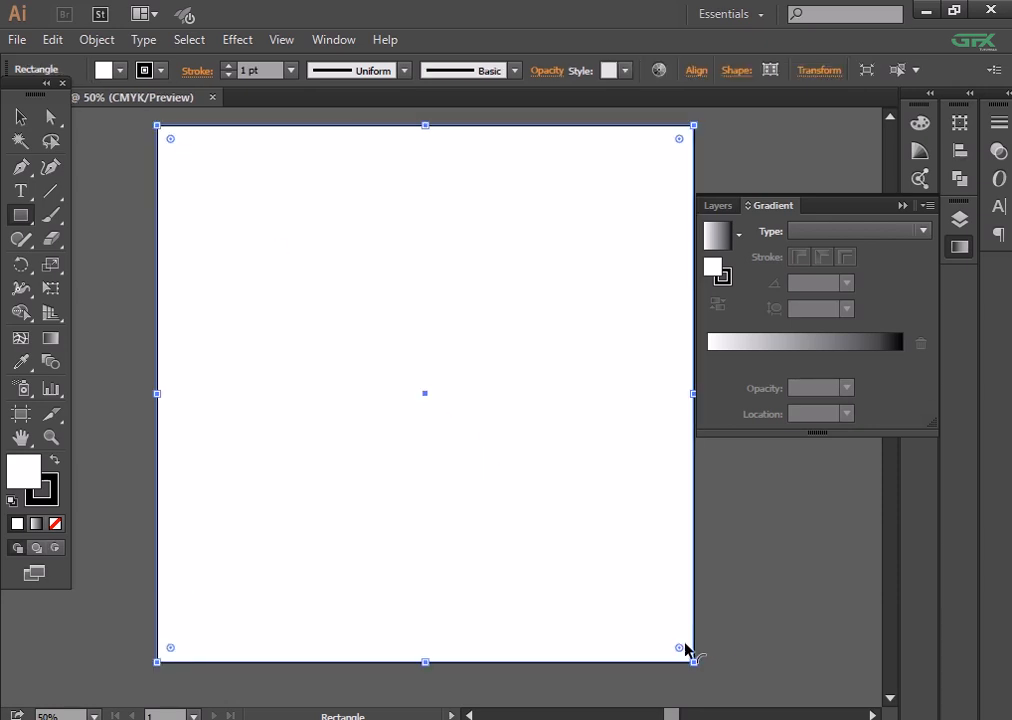
- Fill the rectangle light grey and lock it in the Layers panel
{"action": "left_click", "coordinate": [718, 205]}
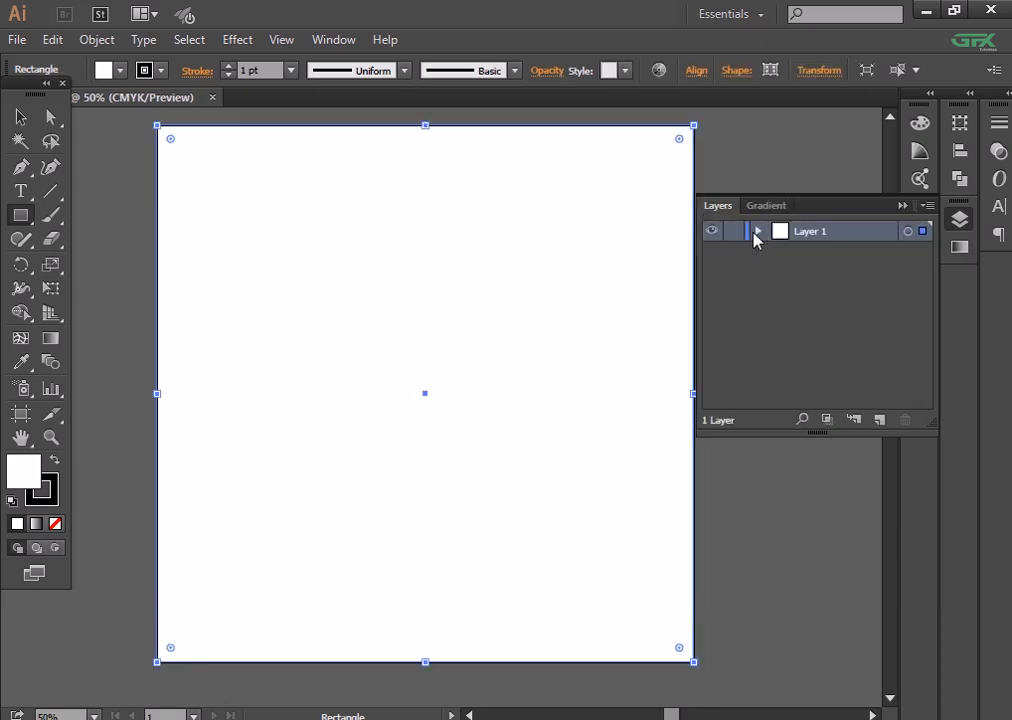
{"action": "left_click", "coordinate": [757, 231]}
{"action": "left_click", "coordinate": [103, 70]}
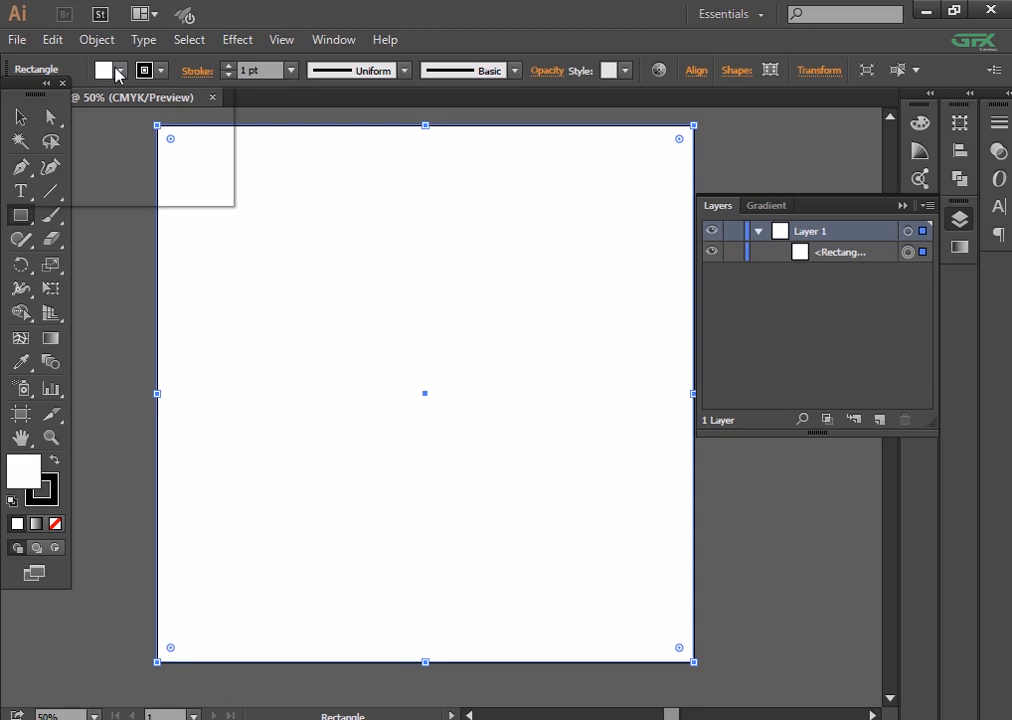
{"action": "left_click", "coordinate": [140, 163]}
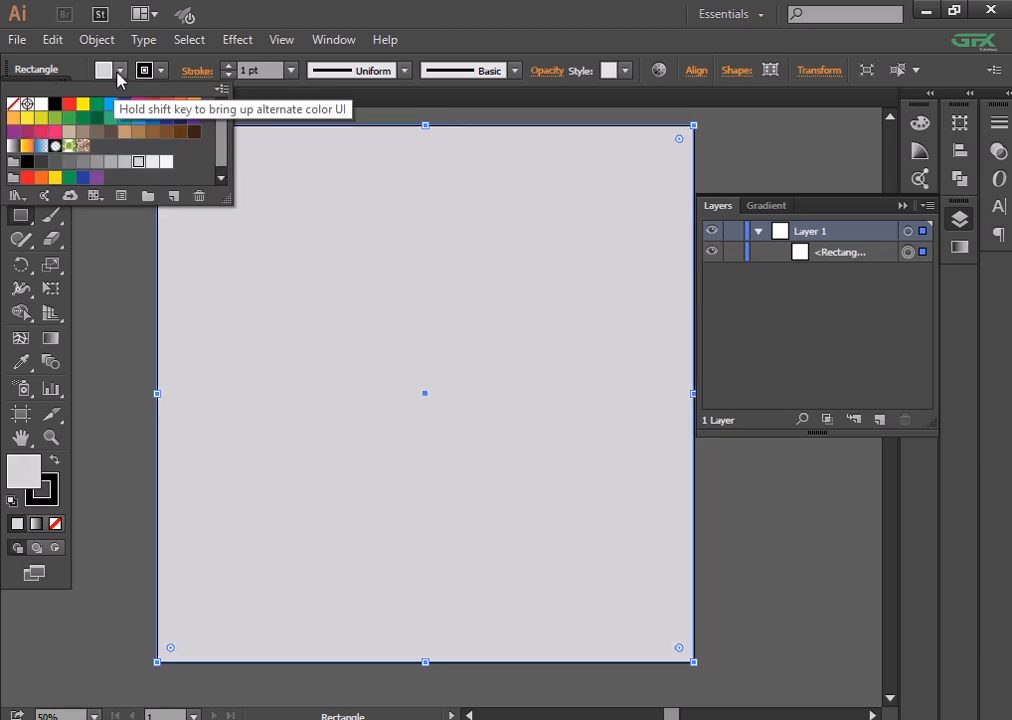
{"action": "left_click", "coordinate": [20, 115]}
{"action": "left_click", "coordinate": [733, 254]}
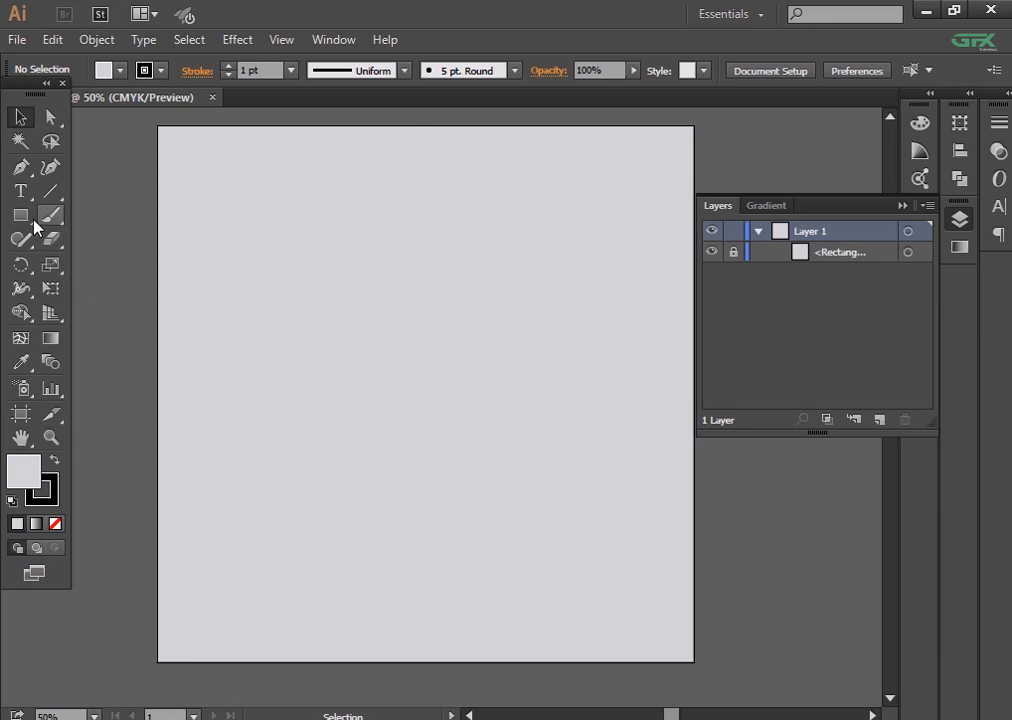
{"action": "left_click", "coordinate": [17, 39]}
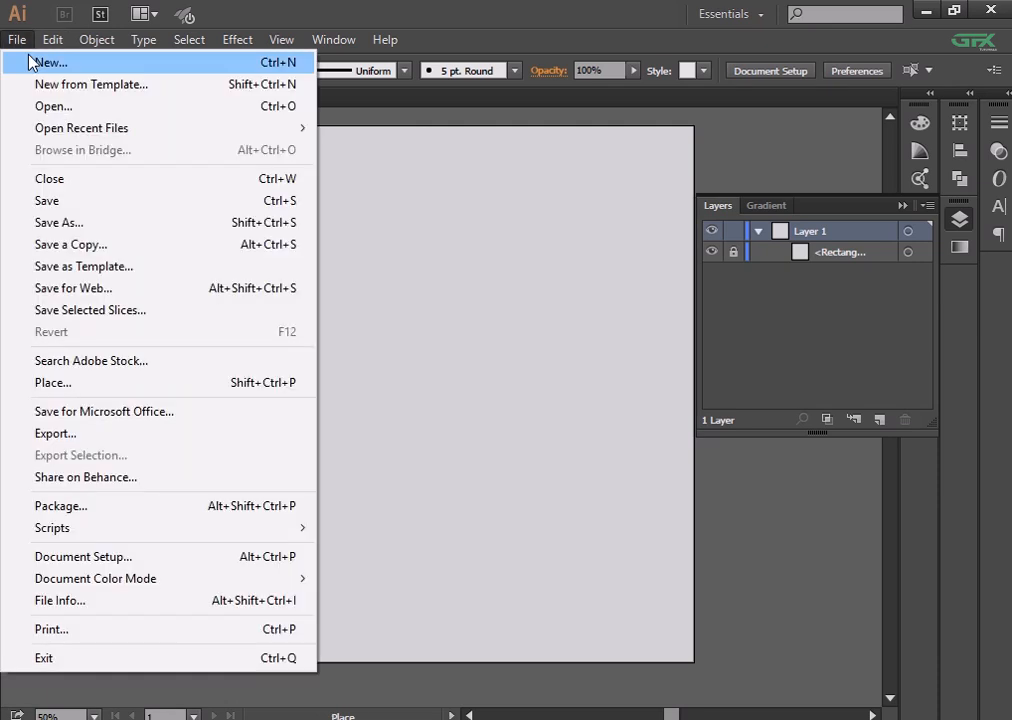
- Open Pic.png and carry the photo onto the grey poster artboard
{"action": "left_click", "coordinate": [40, 107]}
{"action": "left_click", "coordinate": [838, 240]}
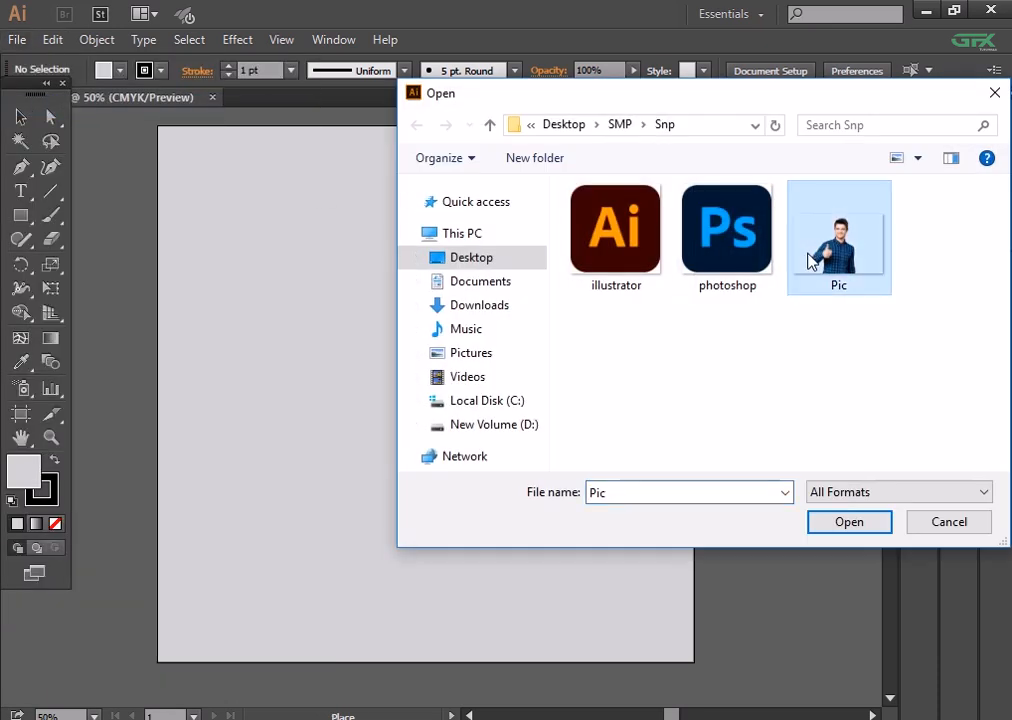
{"action": "left_click", "coordinate": [842, 524]}
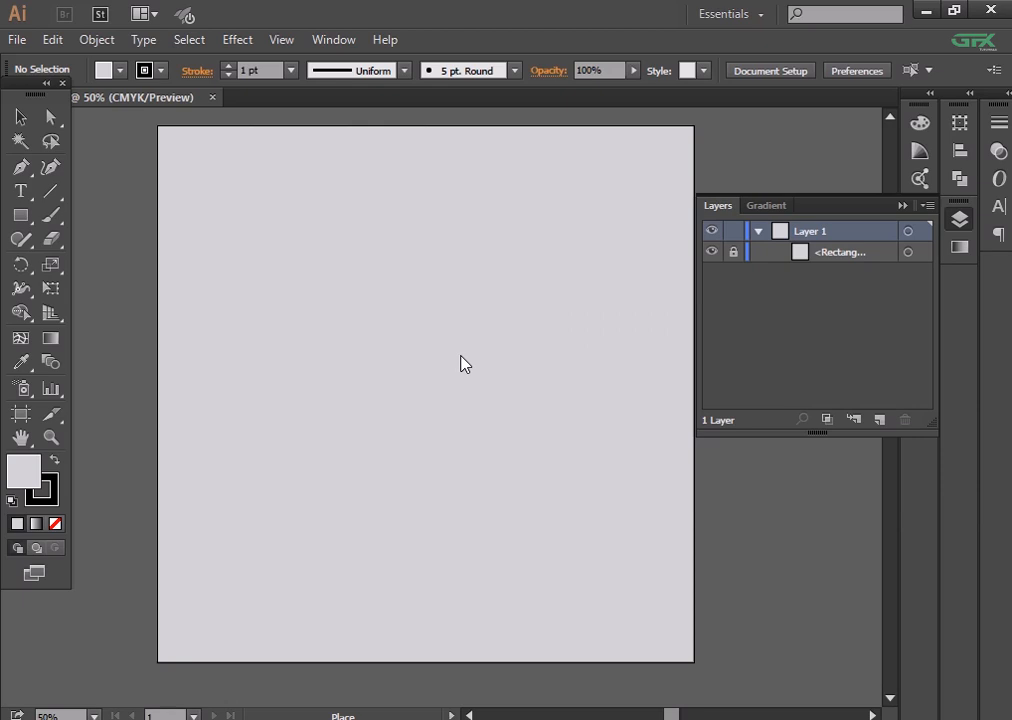
{"action": "key", "text": "ctrl+minus"}
{"action": "key", "text": "ctrl+minus"}
{"action": "key", "text": "ctrl+minus"}
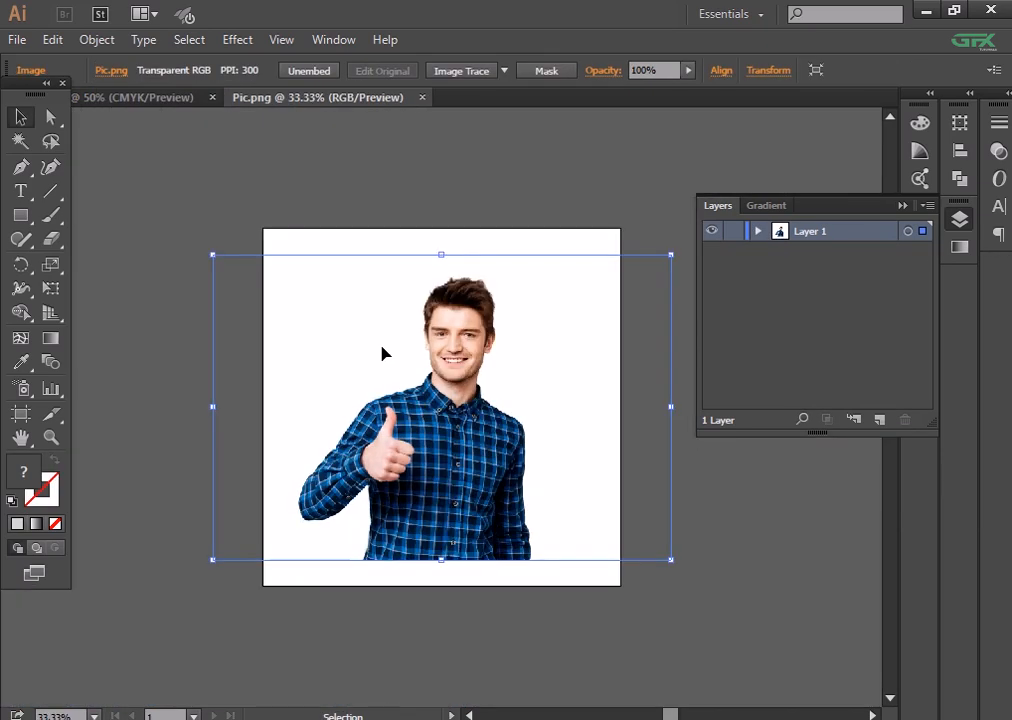
{"action": "left_click_drag", "start_coordinate": [389, 357], "coordinate": [157, 98]}
{"action": "left_click_drag", "start_coordinate": [472, 406], "coordinate": [474, 407]}
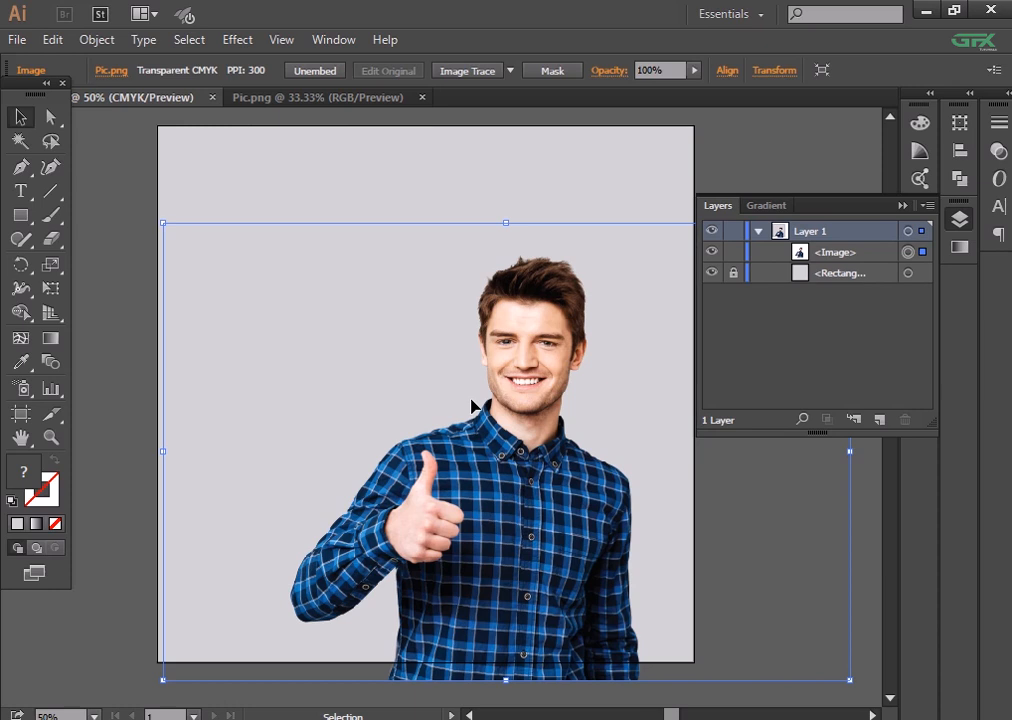
- Scale the photo down and position it in the lower right of the poster
{"action": "left_click_drag", "start_coordinate": [585, 455], "coordinate": [574, 392]}
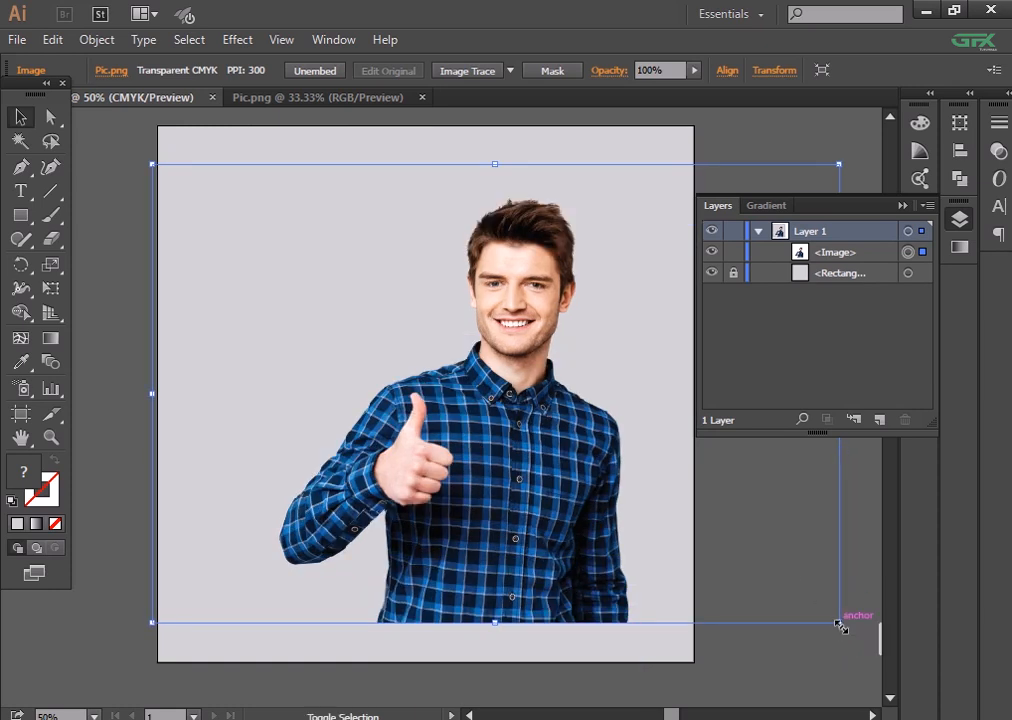
{"action": "left_click_drag", "start_coordinate": [838, 622], "coordinate": [742, 560]}
{"action": "left_click_drag", "start_coordinate": [508, 497], "coordinate": [594, 546]}
{"action": "left_click_drag", "start_coordinate": [554, 533], "coordinate": [554, 507]}
{"action": "left_click", "coordinate": [741, 617]}
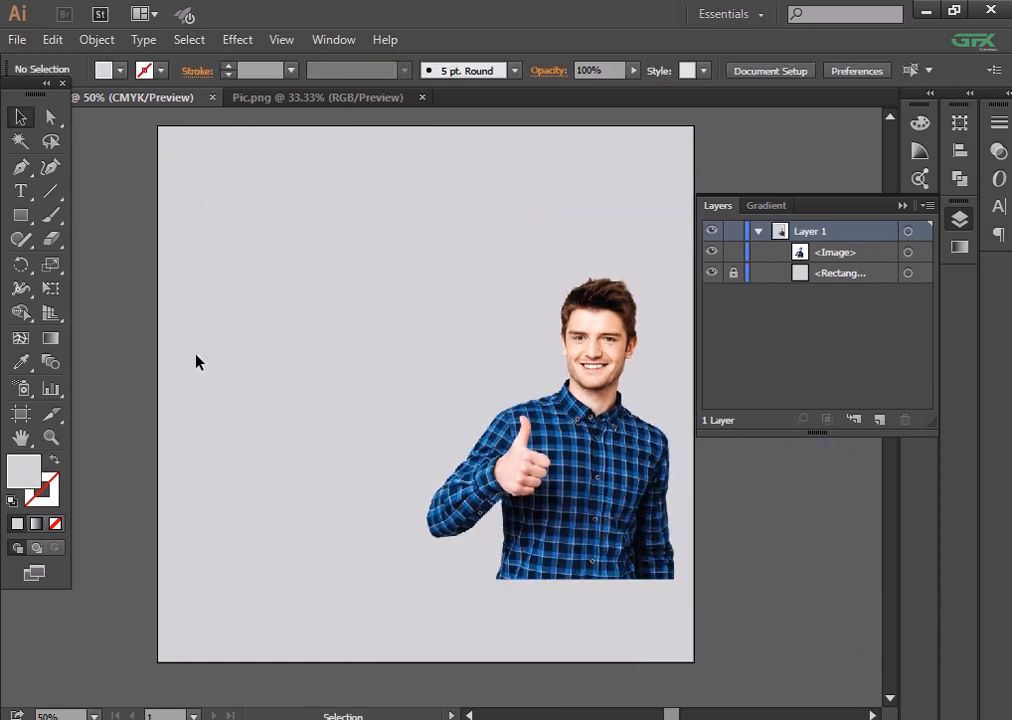
{"action": "right_click", "coordinate": [515, 377]}
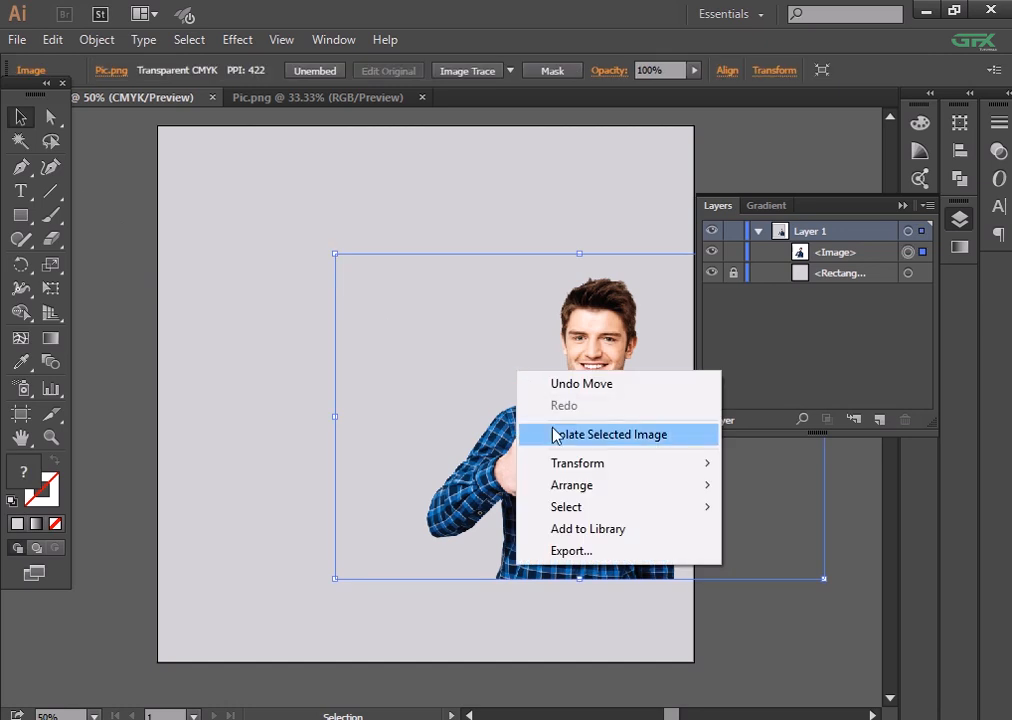
{"action": "left_click", "coordinate": [556, 434]}
{"action": "double_click", "coordinate": [265, 441]}
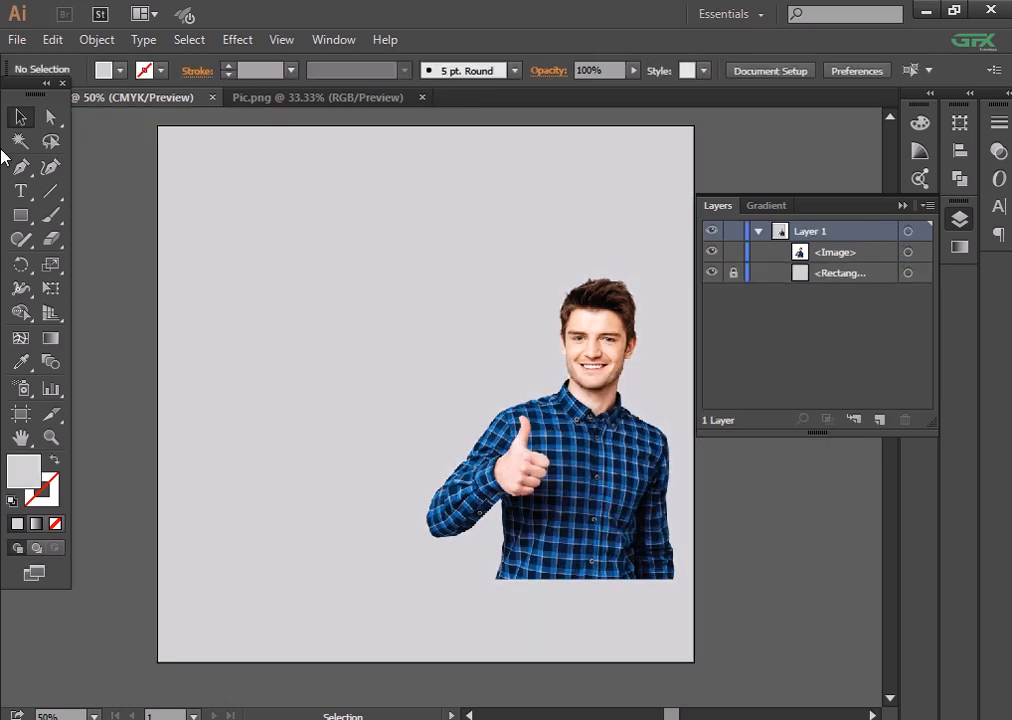
- Enlarge the CREATIVE heading and set its font to Gobold Thin
{"action": "left_click", "coordinate": [215, 230]}
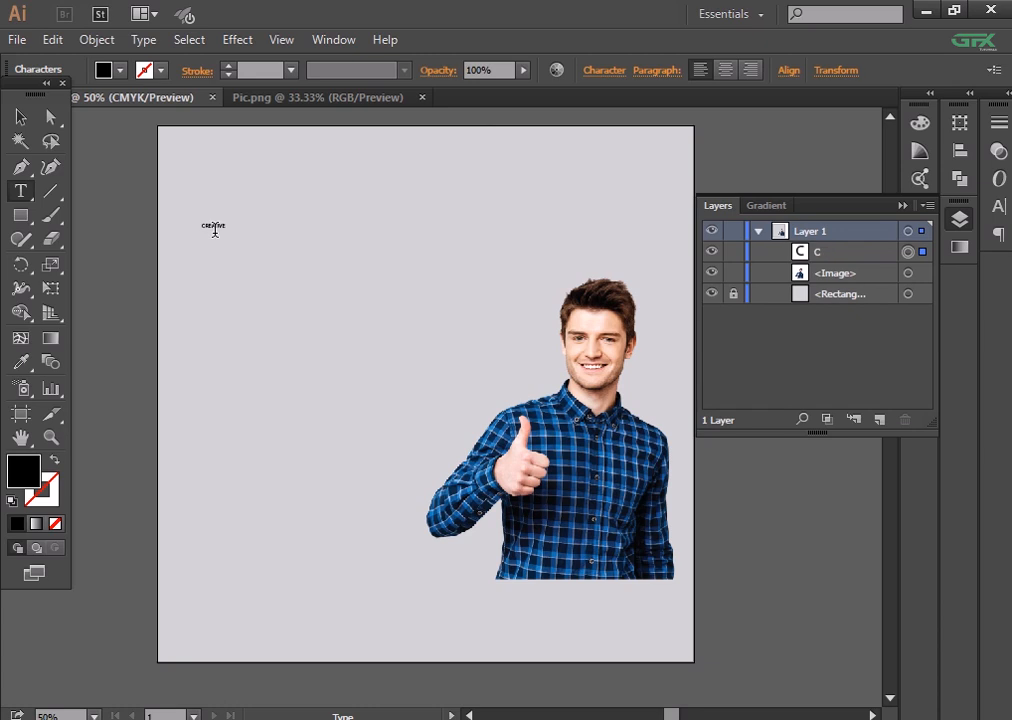
{"action": "key", "text": "Escape"}
{"action": "left_click_drag", "start_coordinate": [236, 239], "coordinate": [323, 240]}
{"action": "left_click", "coordinate": [605, 70]}
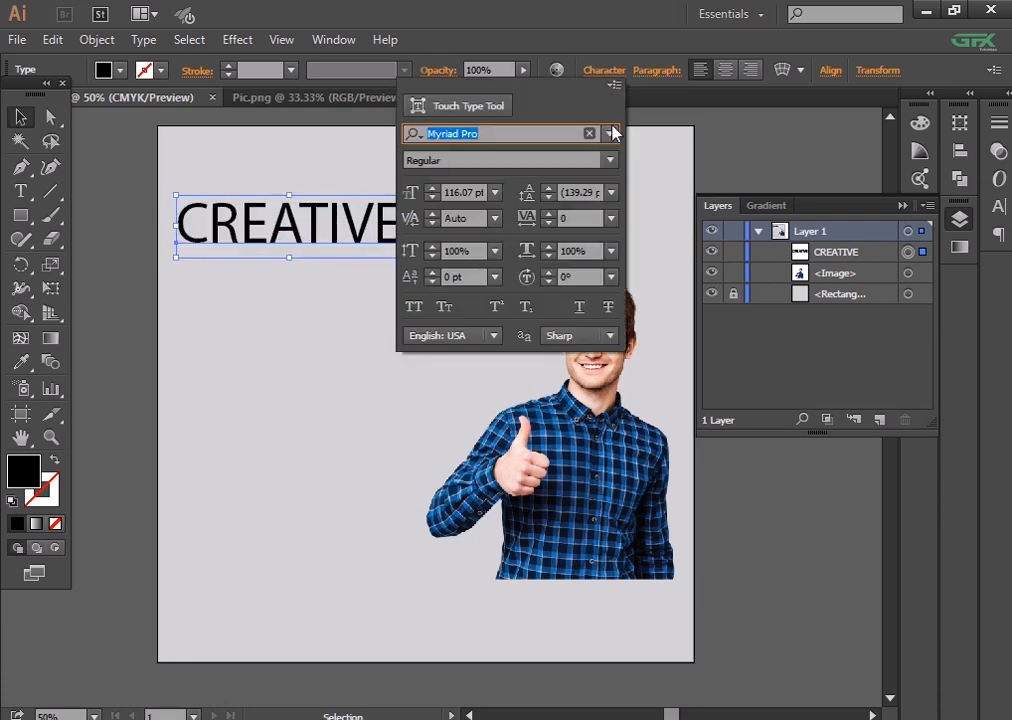
{"action": "left_click", "coordinate": [610, 133]}
{"action": "left_click", "coordinate": [599, 192]}
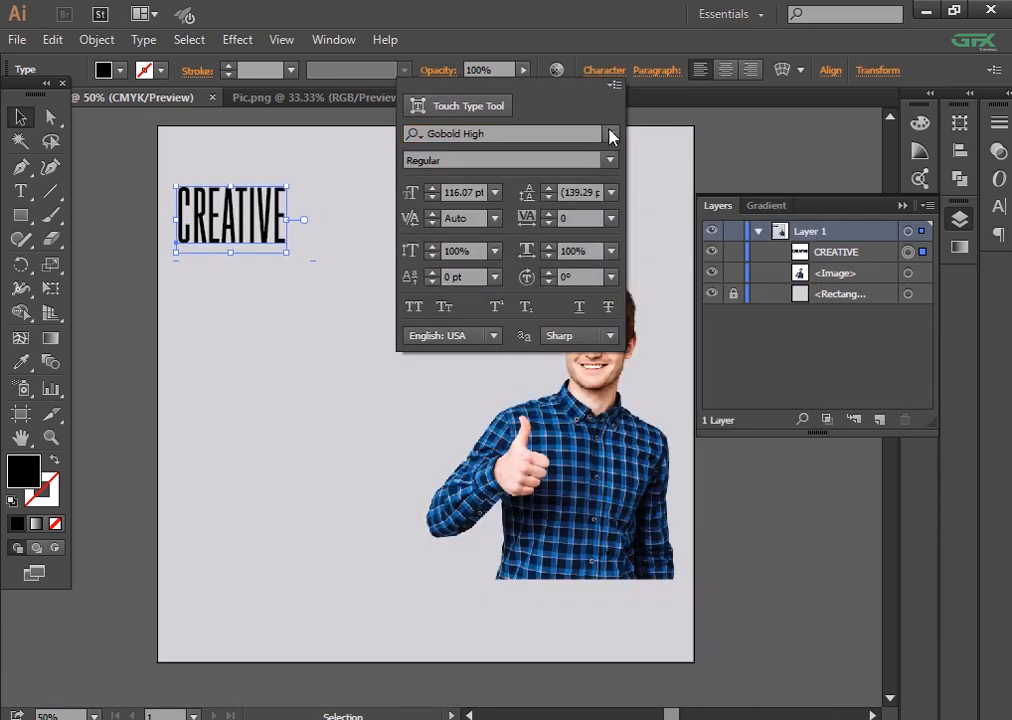
{"action": "left_click", "coordinate": [610, 133]}
{"action": "left_click", "coordinate": [585, 254]}
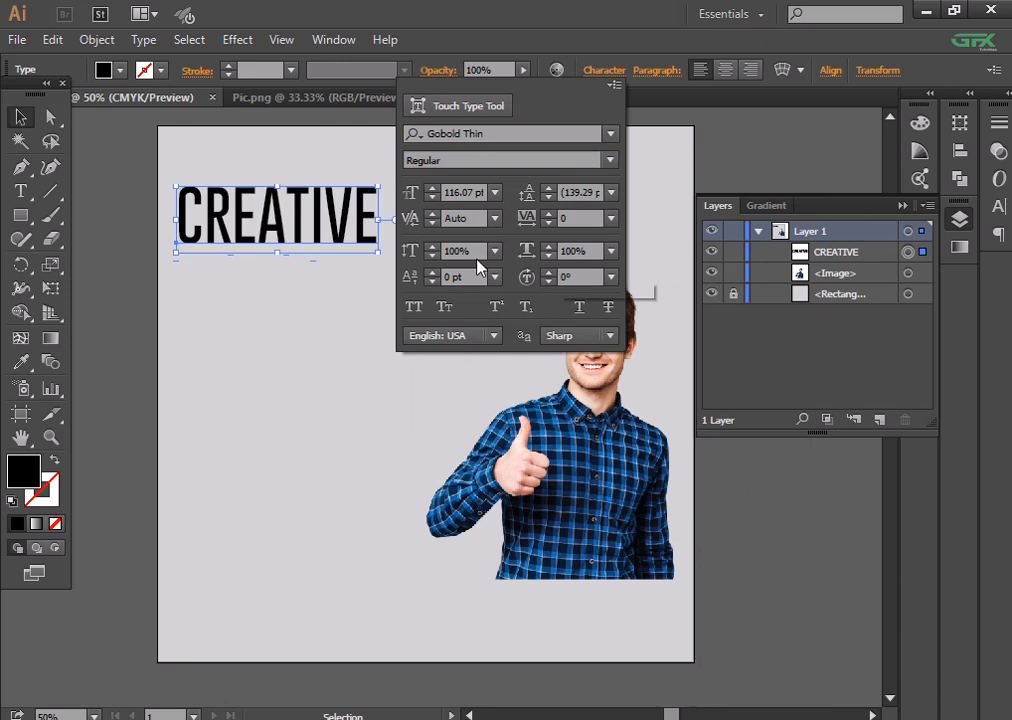
- Set CREATIVE letter spacing to 10, move it down slightly, and raise its font size
{"action": "left_click", "coordinate": [609, 220]}
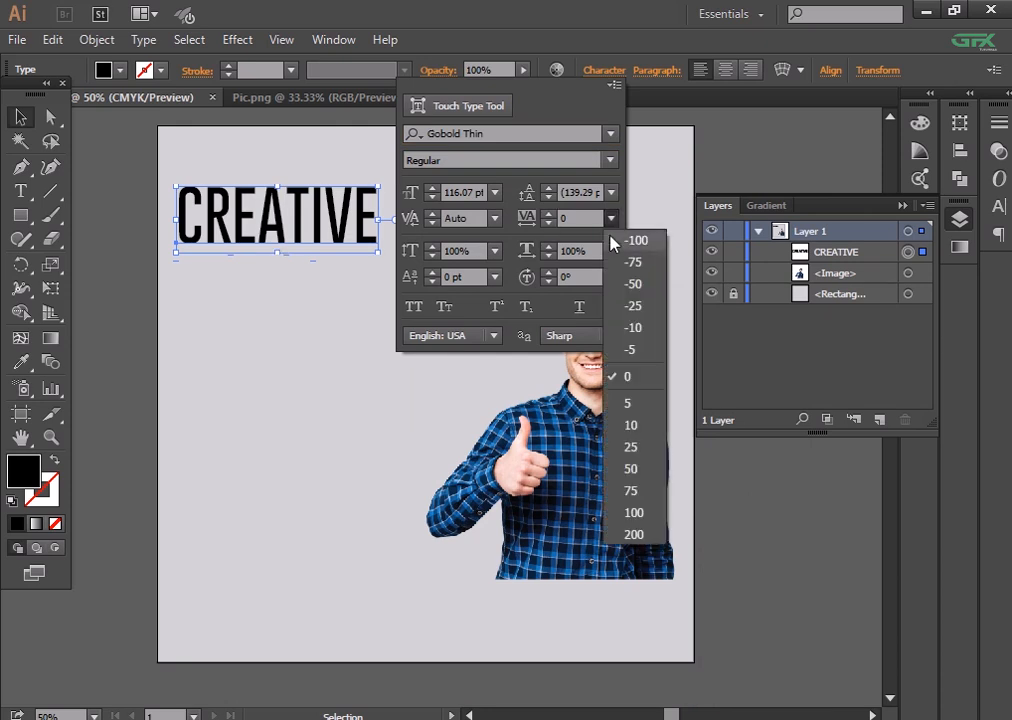
{"action": "left_click", "coordinate": [615, 408]}
{"action": "left_click", "coordinate": [611, 217]}
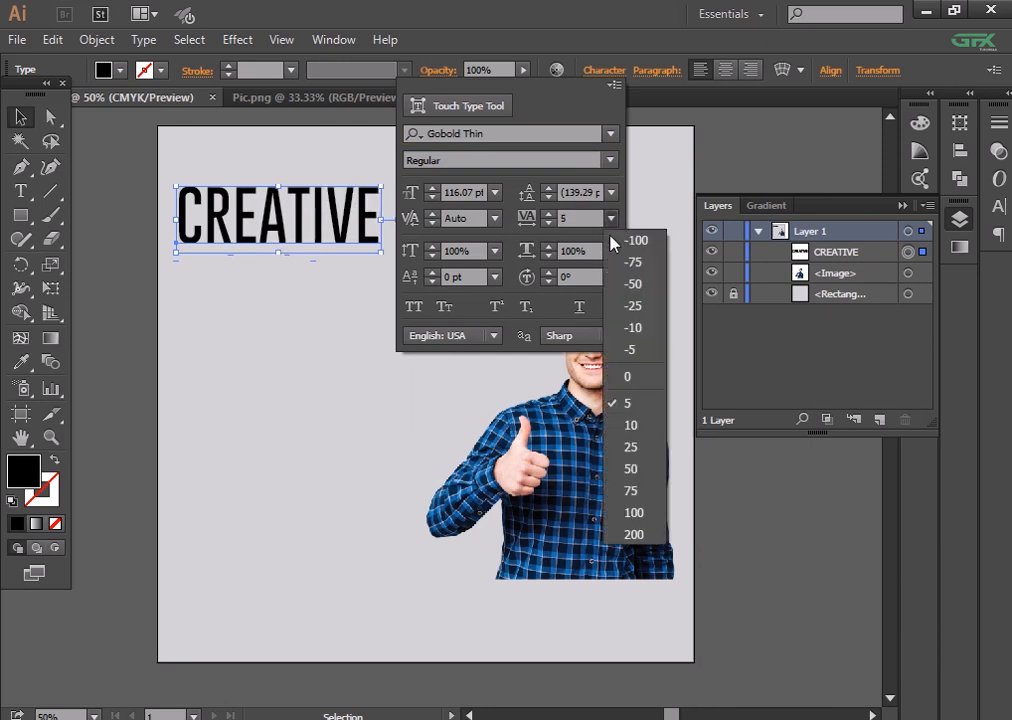
{"action": "left_click", "coordinate": [622, 430]}
{"action": "left_click", "coordinate": [169, 284]}
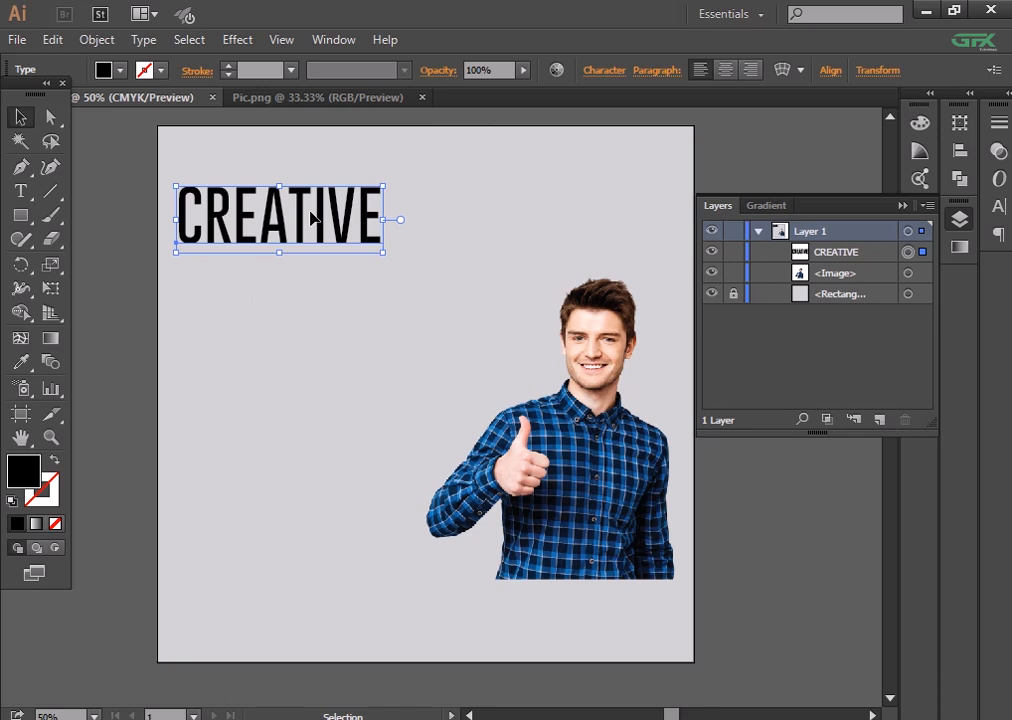
{"action": "left_click_drag", "start_coordinate": [312, 218], "coordinate": [312, 244]}
{"action": "left_click", "coordinate": [595, 70]}
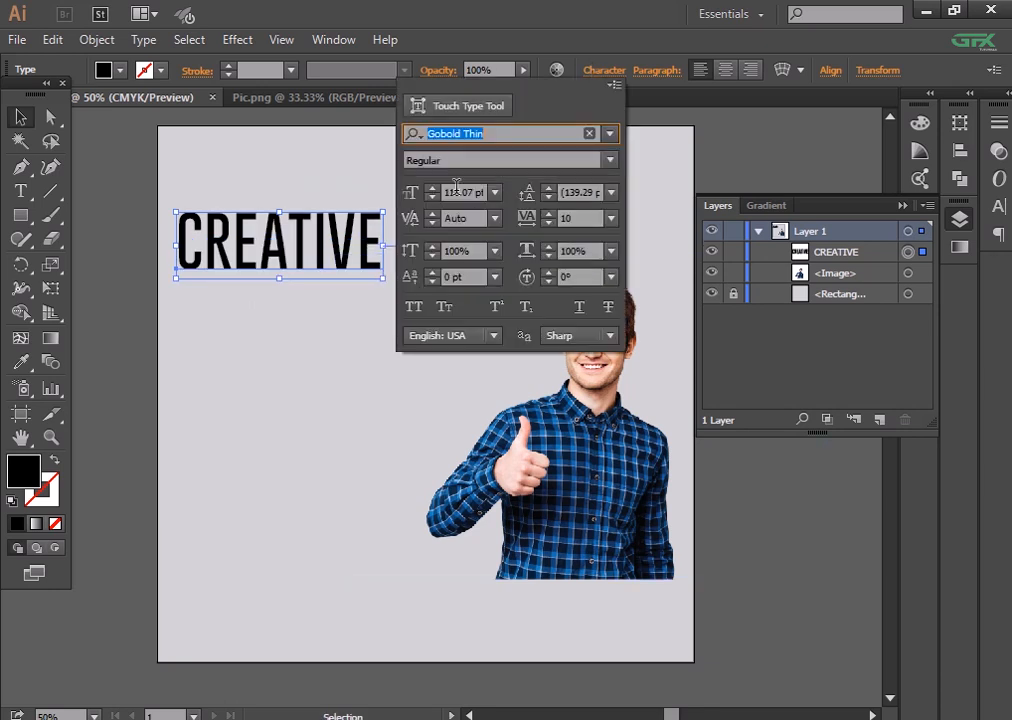
{"action": "left_click", "coordinate": [434, 188]}
{"action": "left_click", "coordinate": [118, 346]}
{"action": "left_click", "coordinate": [118, 346]}
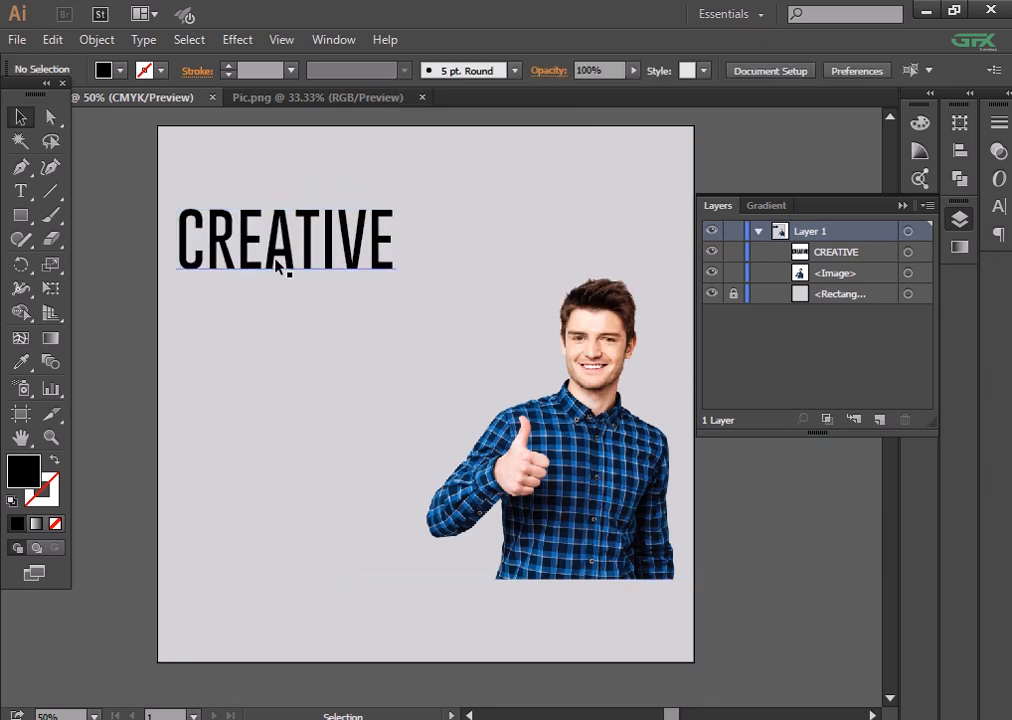
- Widen the CREATIVE heading's letter spacing to 25
{"action": "left_click", "coordinate": [360, 255]}
{"action": "left_click", "coordinate": [604, 70]}
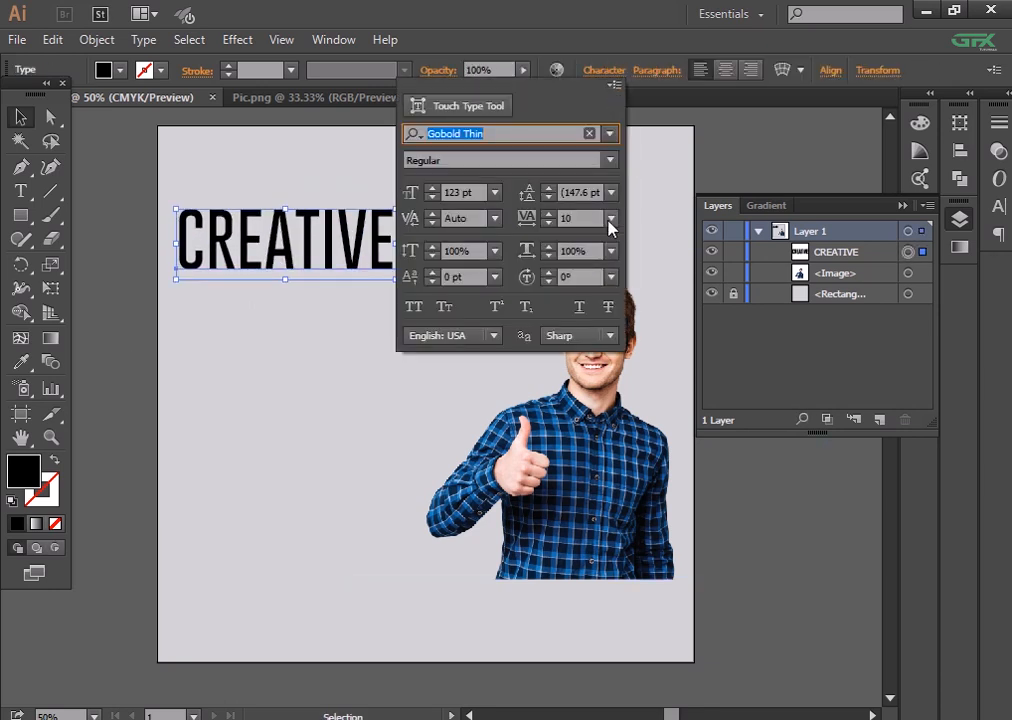
{"action": "left_click", "coordinate": [610, 218]}
{"action": "left_click", "coordinate": [634, 450]}
{"action": "left_click", "coordinate": [132, 350]}
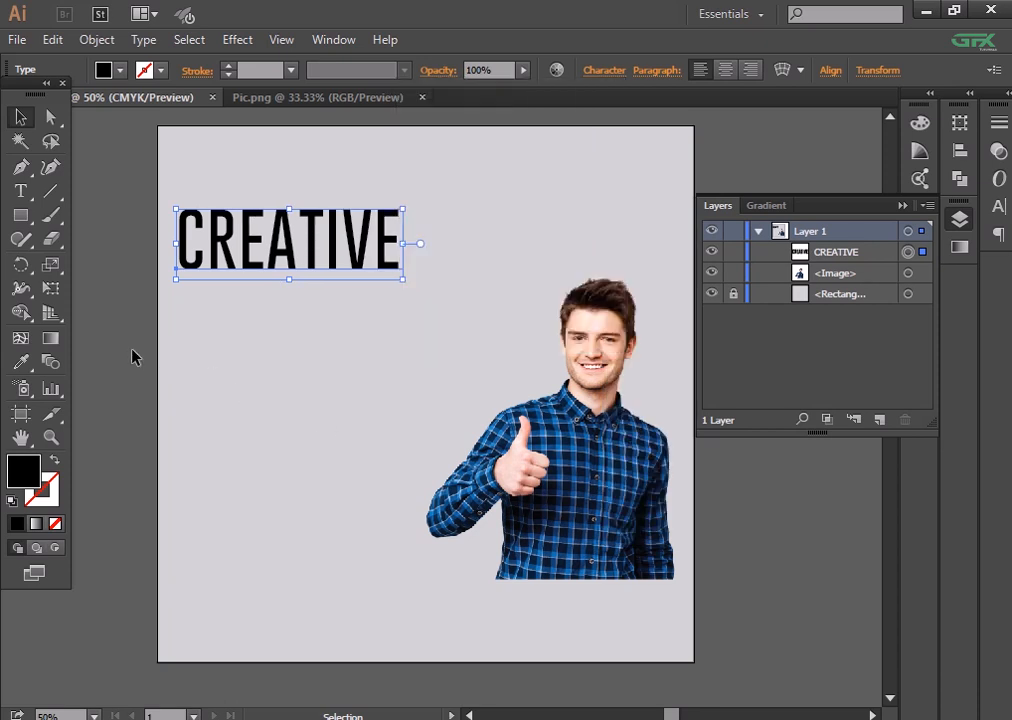
{"action": "left_click", "coordinate": [128, 328]}
- Zoom to 66.67% and nudge the CREATIVE heading slightly lower
{"action": "key", "text": "ctrl+="}
{"action": "left_click_drag", "start_coordinate": [124, 325], "coordinate": [204, 363]}
{"action": "left_click", "coordinate": [335, 241]}
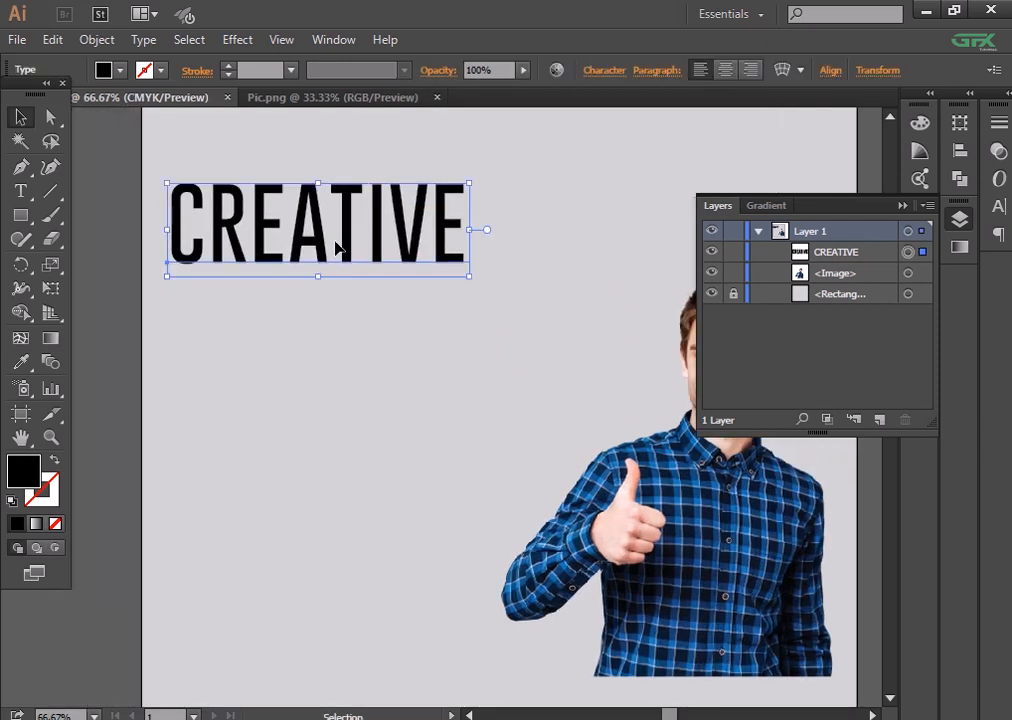
{"action": "left_click_drag", "start_coordinate": [335, 241], "coordinate": [335, 266]}
{"action": "left_click_drag", "start_coordinate": [368, 186], "coordinate": [368, 260]}
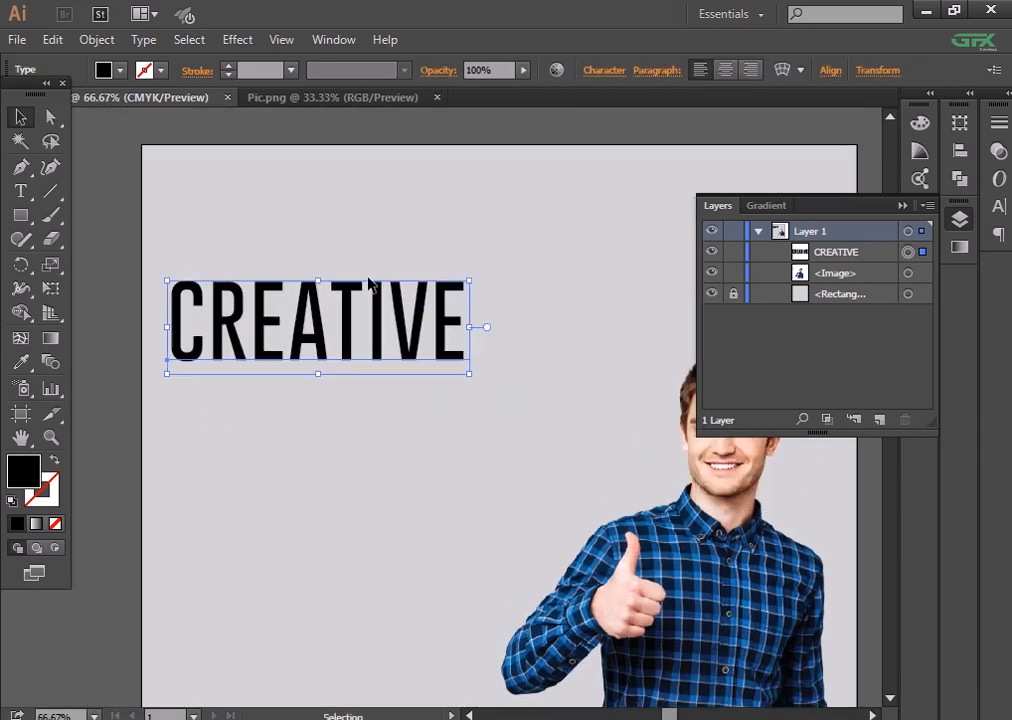
{"action": "left_click", "coordinate": [20, 190]}
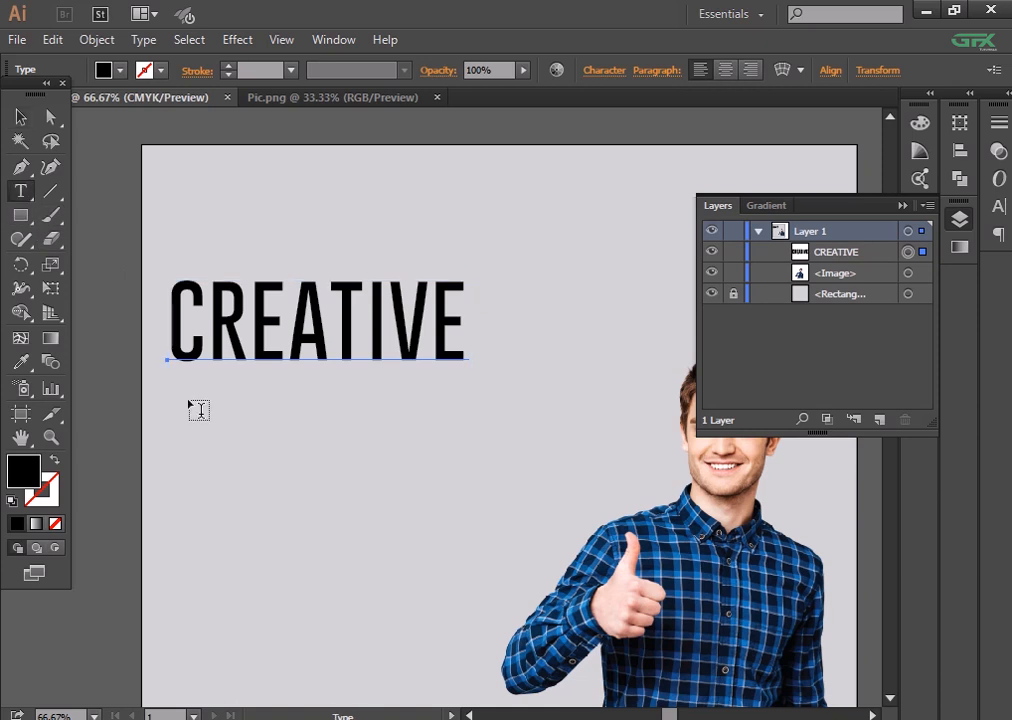
- Add a GRAPHICS DESIGNER text line, scale it down and place it under CREATIVE
{"action": "left_click", "coordinate": [222, 412]}
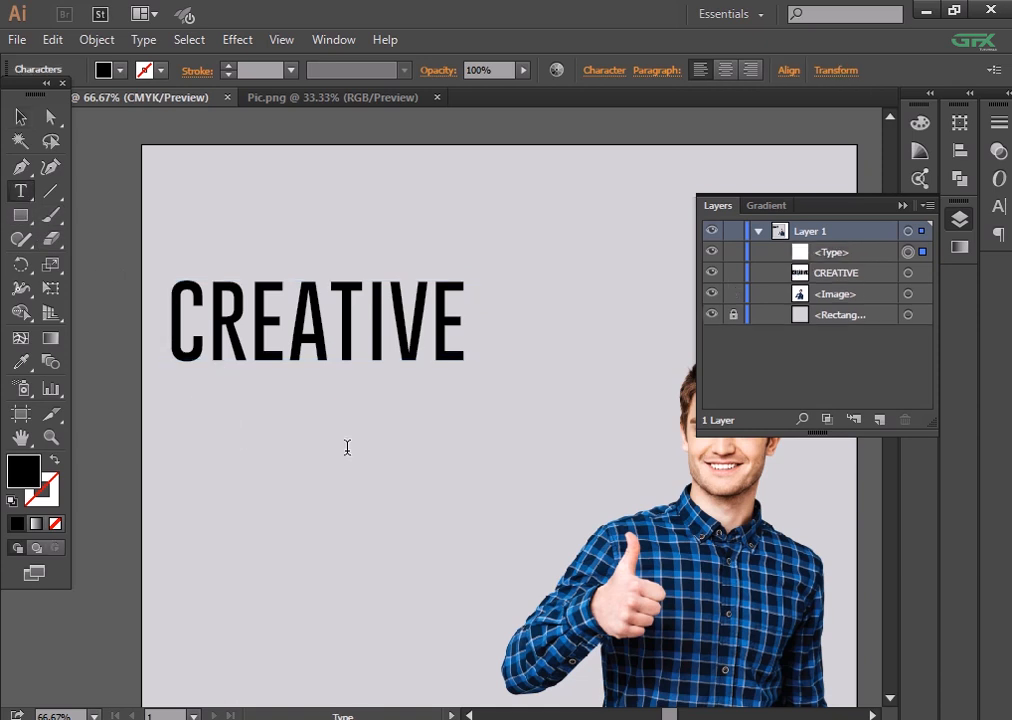
{"action": "type", "text": "GRAPHICS"}
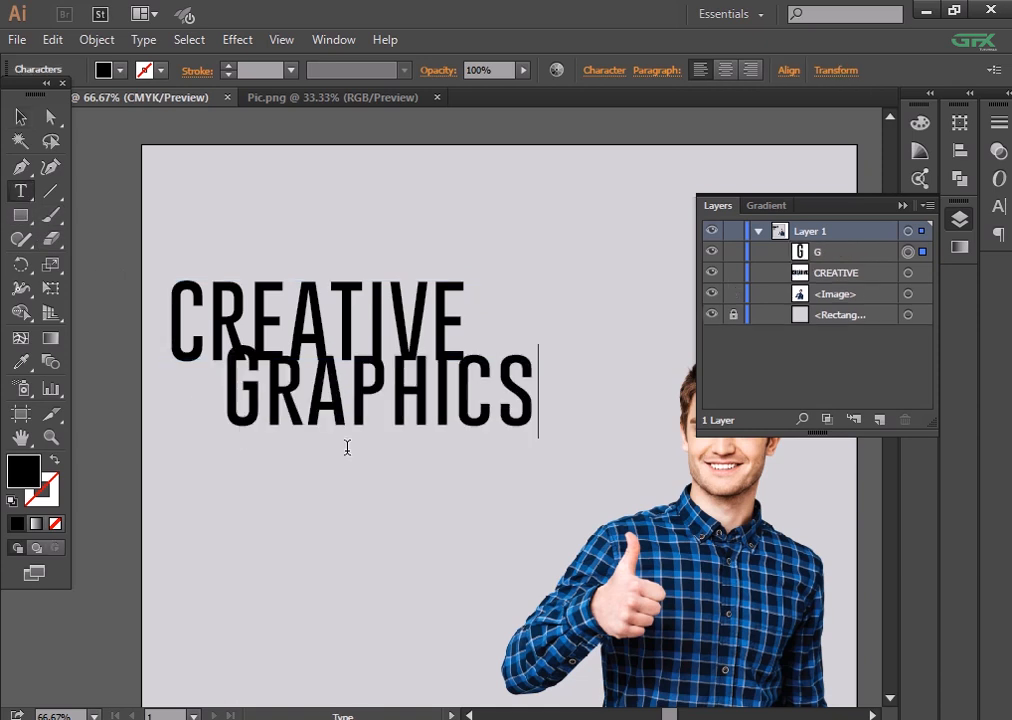
{"action": "type", "text": " DESI"}
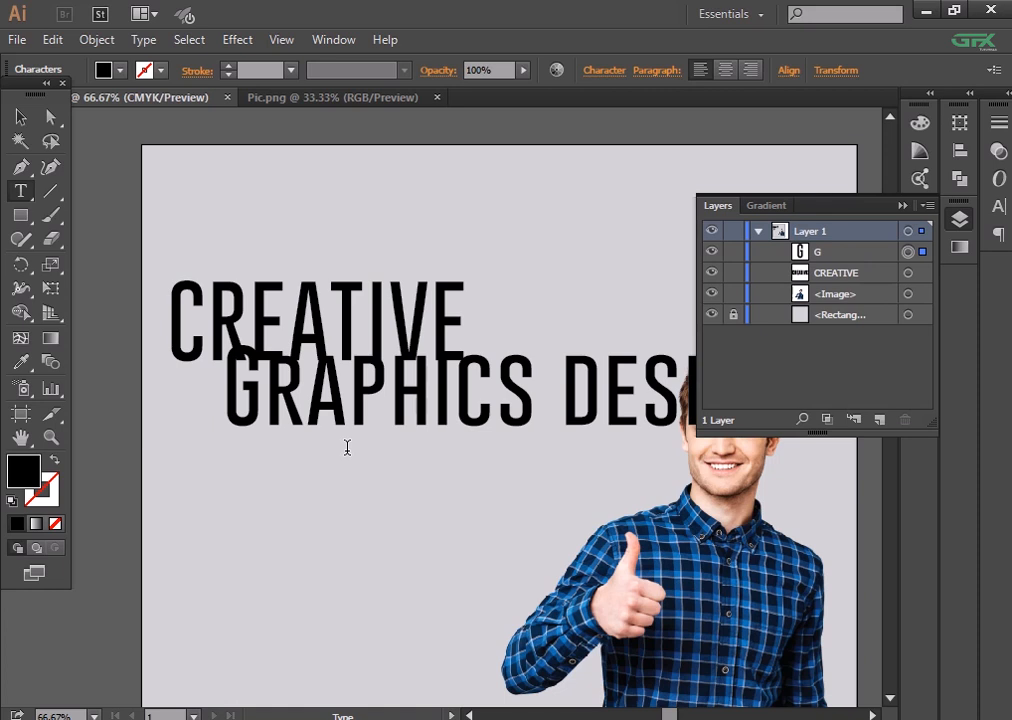
{"action": "left_click", "coordinate": [20, 117]}
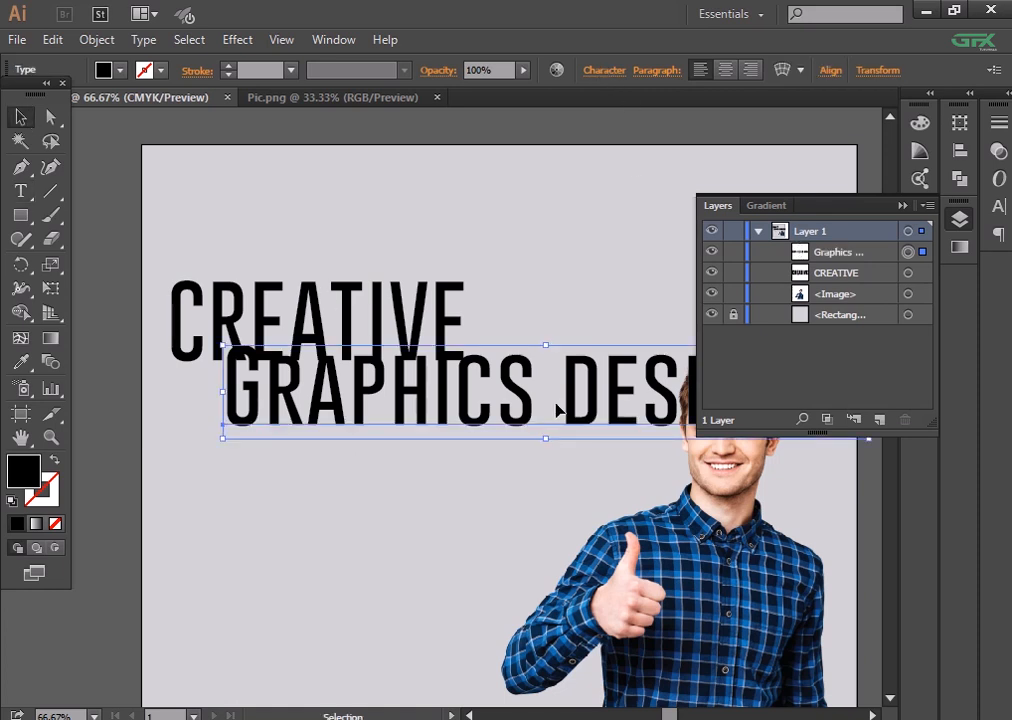
{"action": "left_click_drag", "start_coordinate": [557, 410], "coordinate": [430, 405]}
{"action": "left_click_drag", "start_coordinate": [90, 444], "coordinate": [267, 413]}
{"action": "left_click_drag", "start_coordinate": [428, 385], "coordinate": [328, 385]}
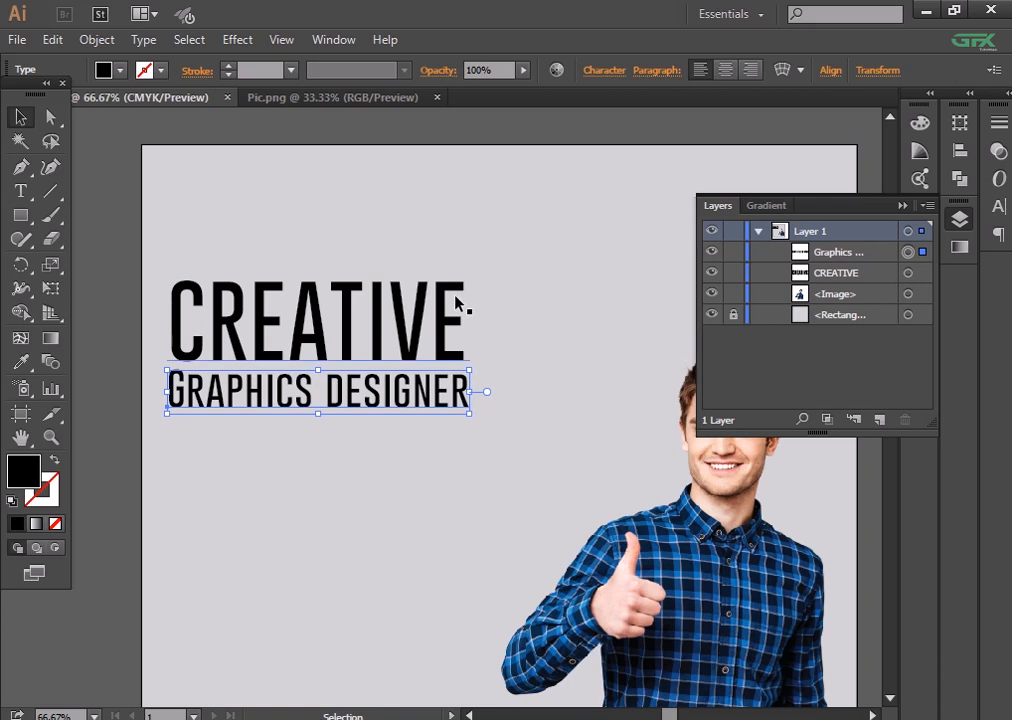
- Try Montserrat for the subtitle, switching its style to Medium
{"action": "left_click", "coordinate": [603, 70]}
{"action": "type", "text": "mont"}
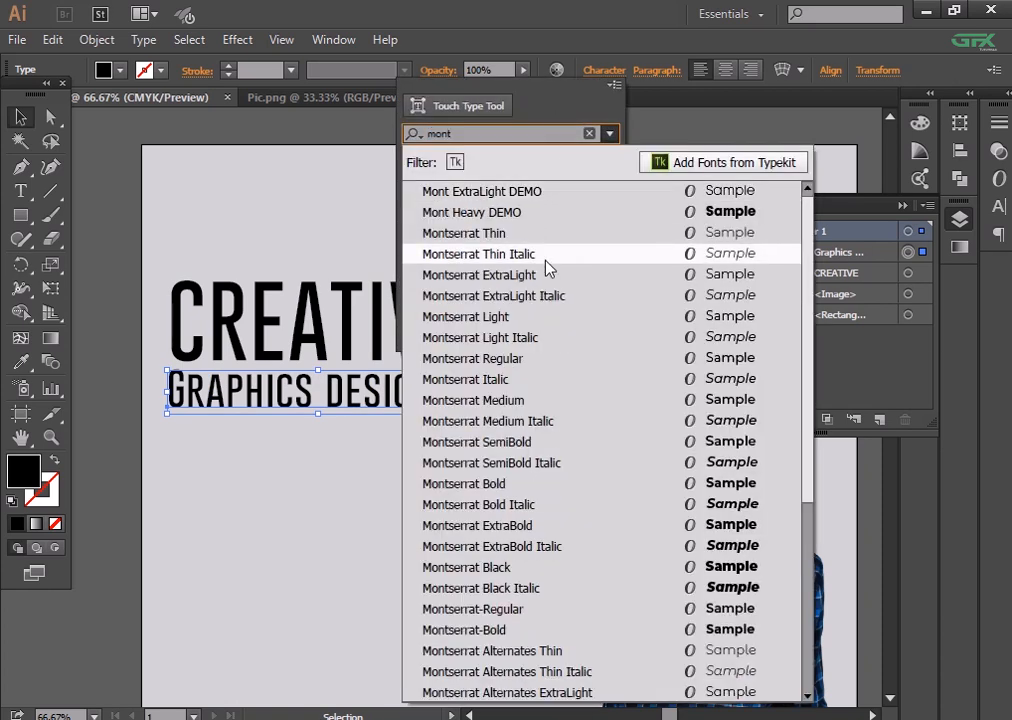
{"action": "left_click", "coordinate": [548, 254]}
{"action": "left_click", "coordinate": [608, 162]}
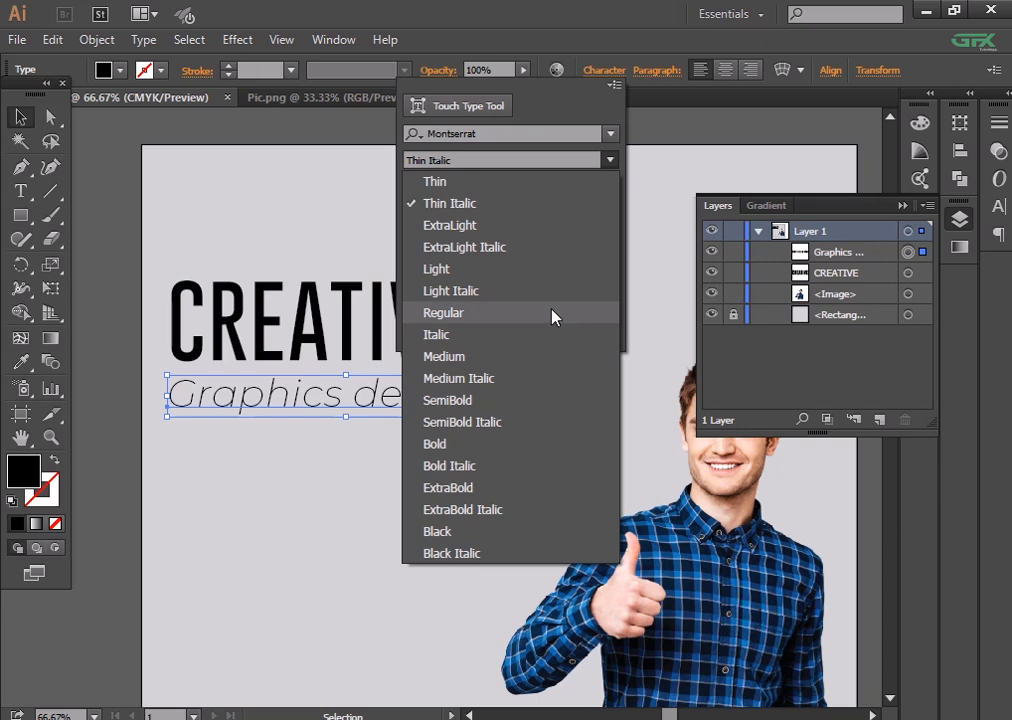
{"action": "left_click", "coordinate": [542, 356]}
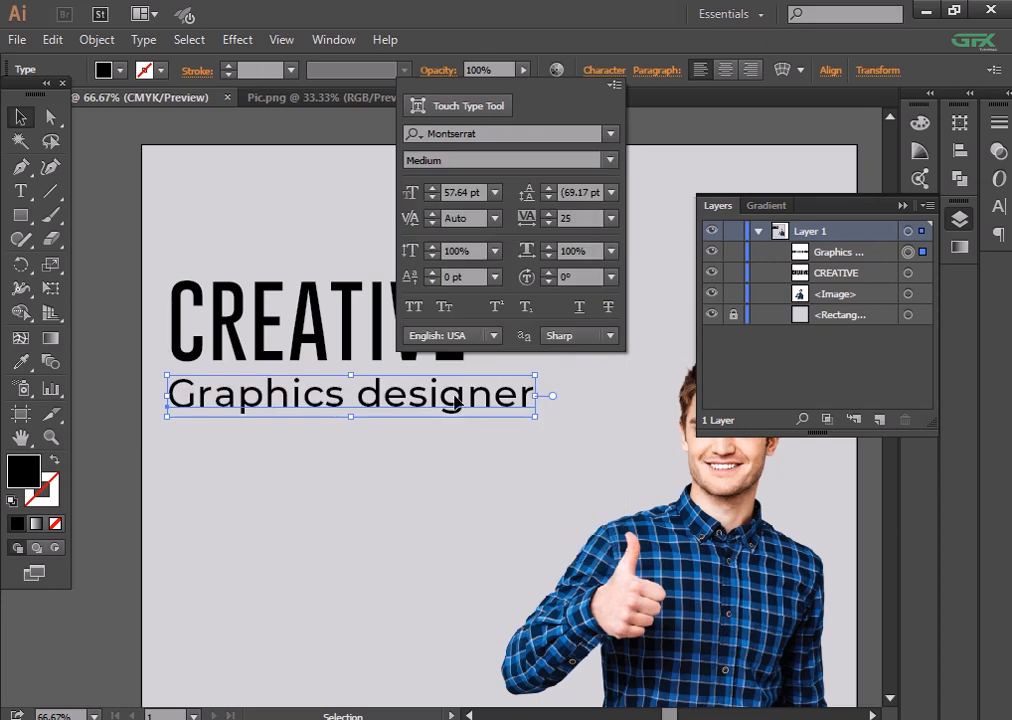
{"action": "left_click", "coordinate": [455, 400]}
- Change the subtitle font to Futurist Fixed-width, reduce its size, and move it closer to CREATIVE
{"action": "left_click", "coordinate": [606, 72]}
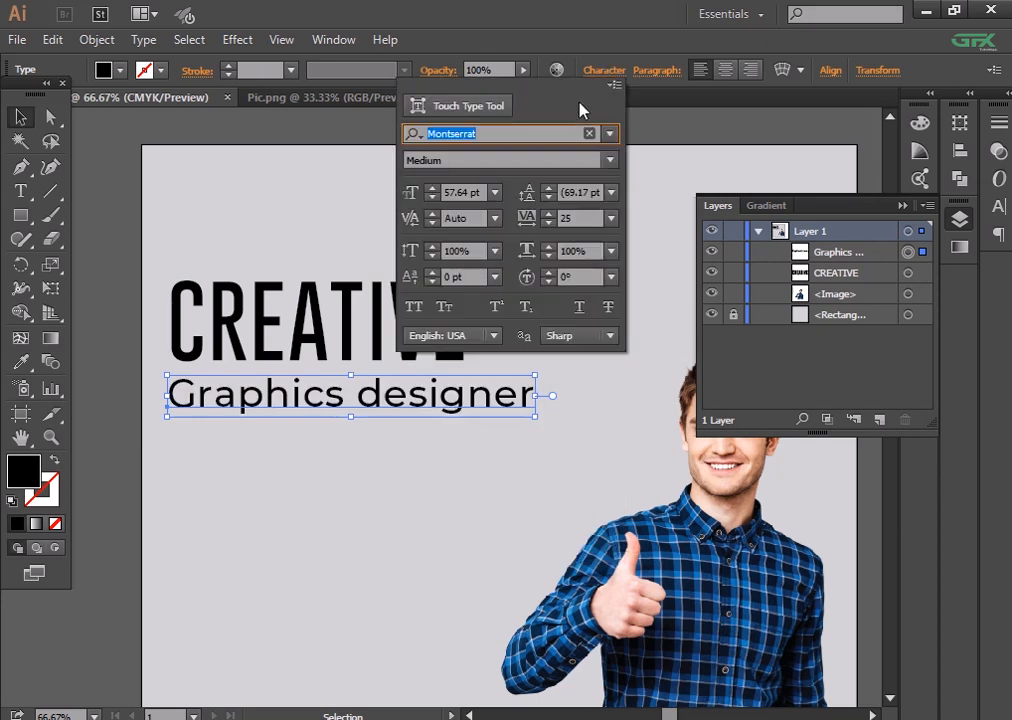
{"action": "type", "text": "fu"}
{"action": "left_click", "coordinate": [519, 191]}
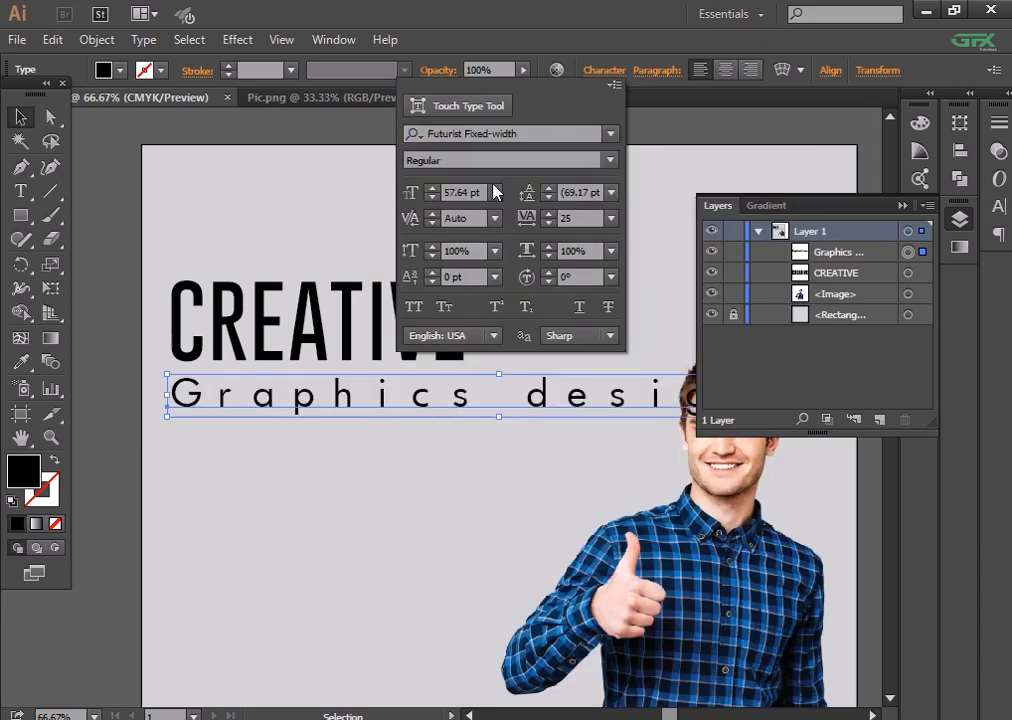
{"action": "left_click", "coordinate": [432, 197]}
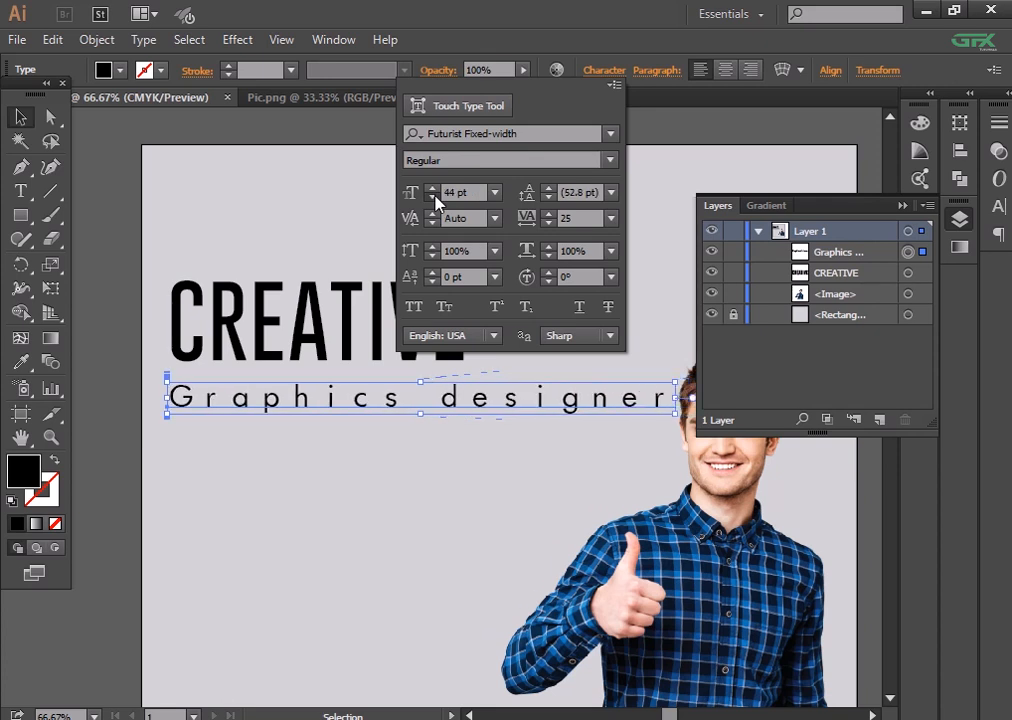
{"action": "left_click", "coordinate": [235, 485]}
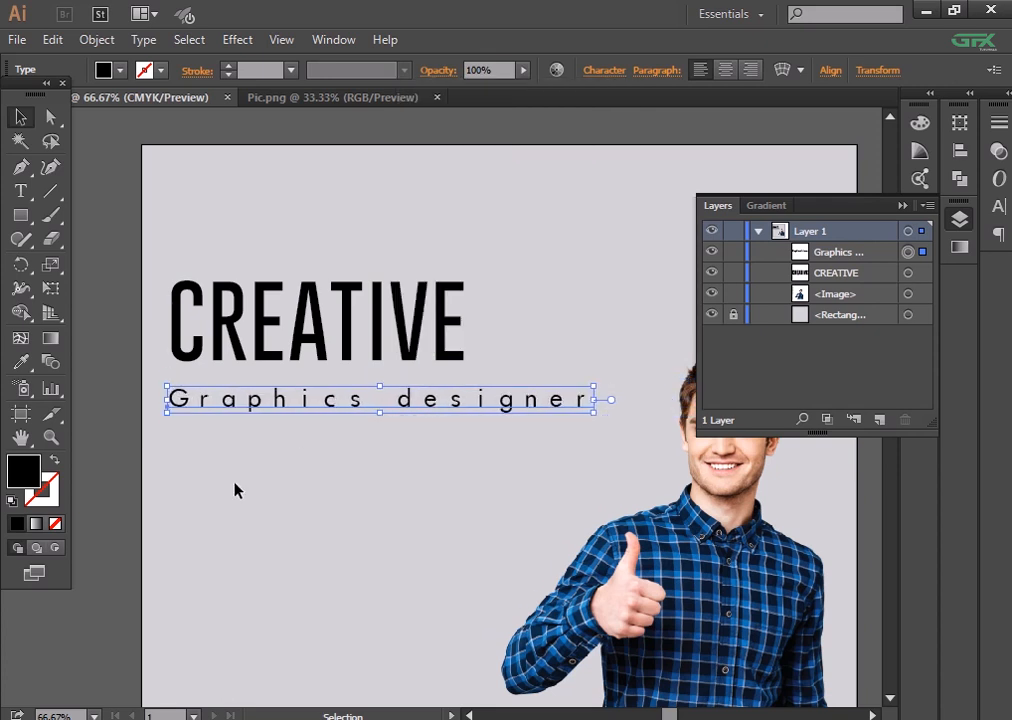
{"action": "left_click", "coordinate": [235, 485]}
{"action": "left_click_drag", "start_coordinate": [377, 409], "coordinate": [379, 387]}
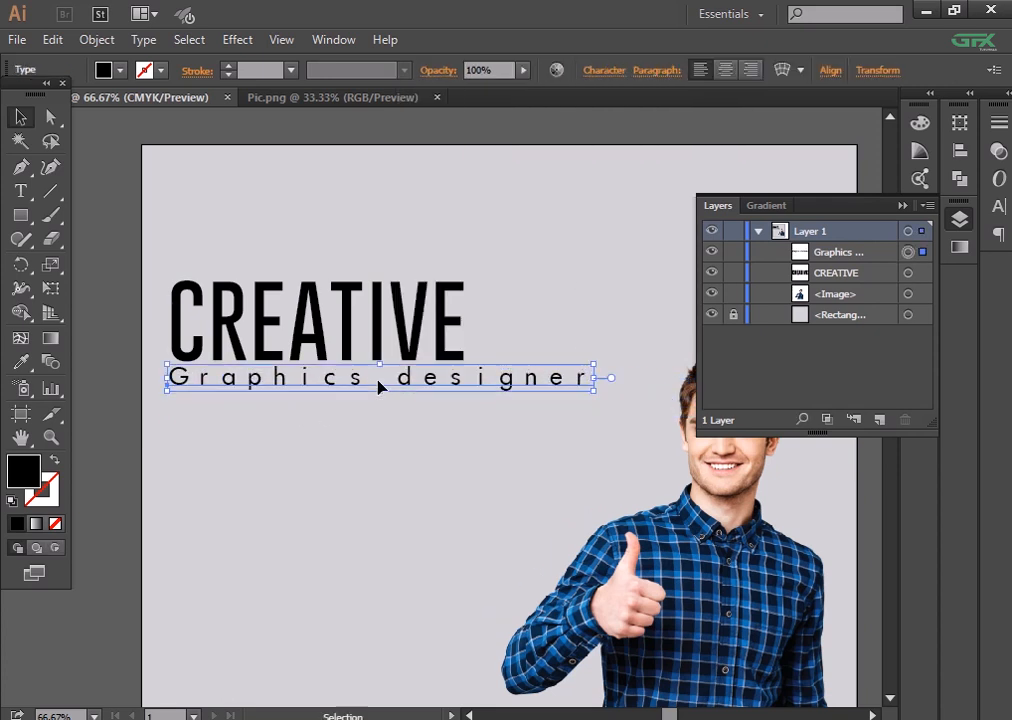
- Set the subtitle's tracking to -10, shrink it to 33 pt, and squeeze it narrower
{"action": "left_click", "coordinate": [601, 72]}
{"action": "left_click", "coordinate": [612, 222]}
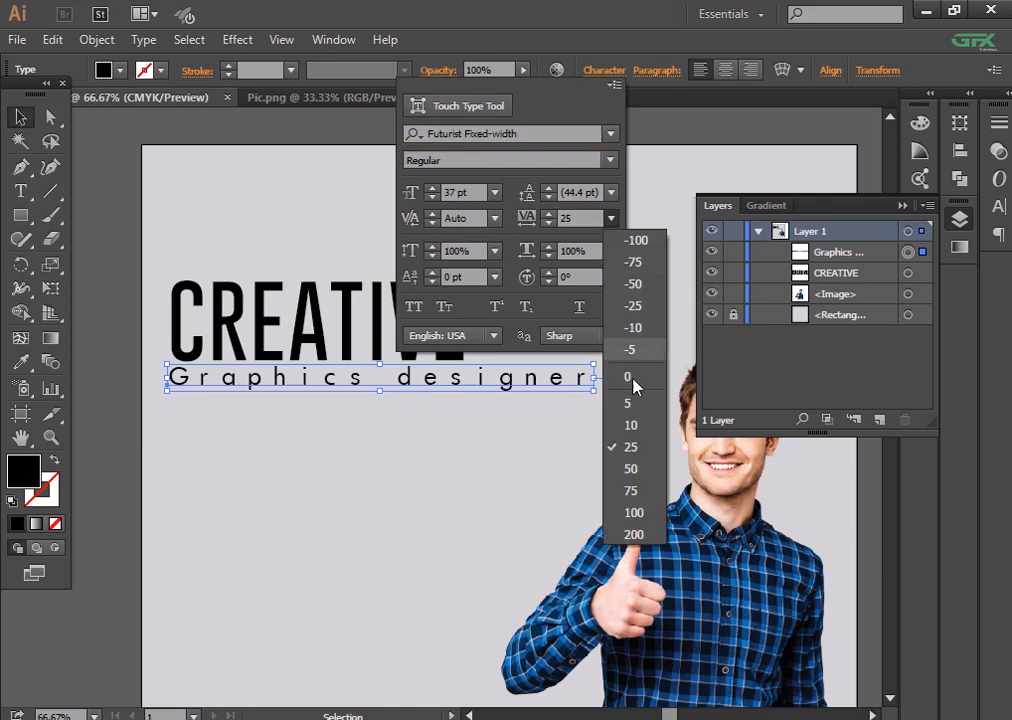
{"action": "left_click", "coordinate": [639, 408]}
{"action": "left_click", "coordinate": [612, 218]}
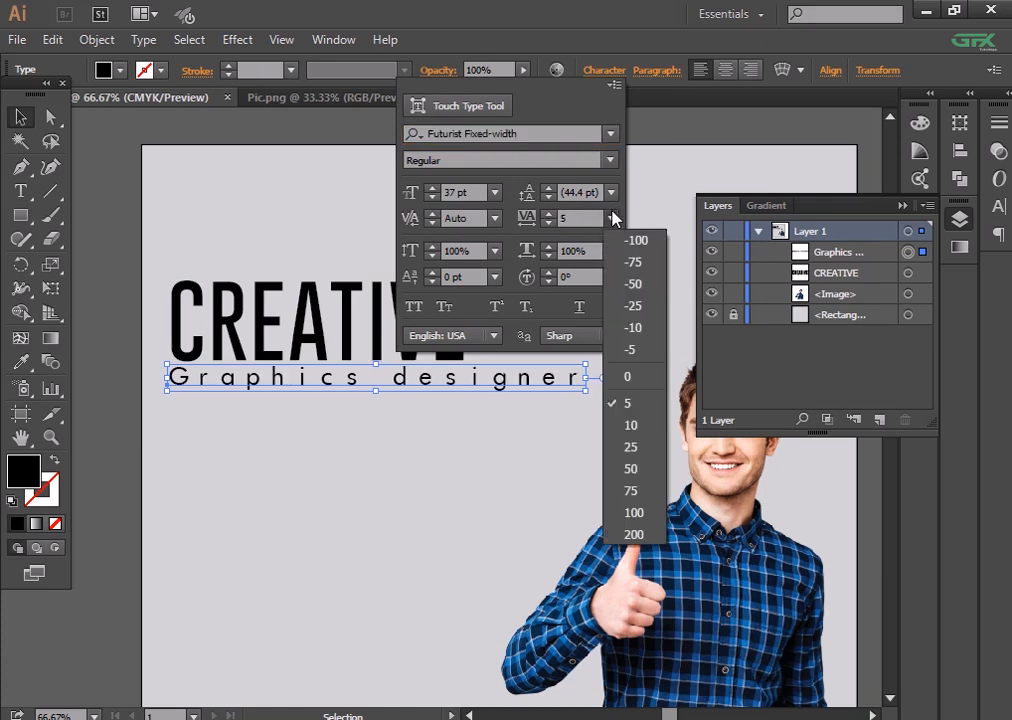
{"action": "left_click", "coordinate": [612, 377]}
{"action": "left_click", "coordinate": [611, 218]}
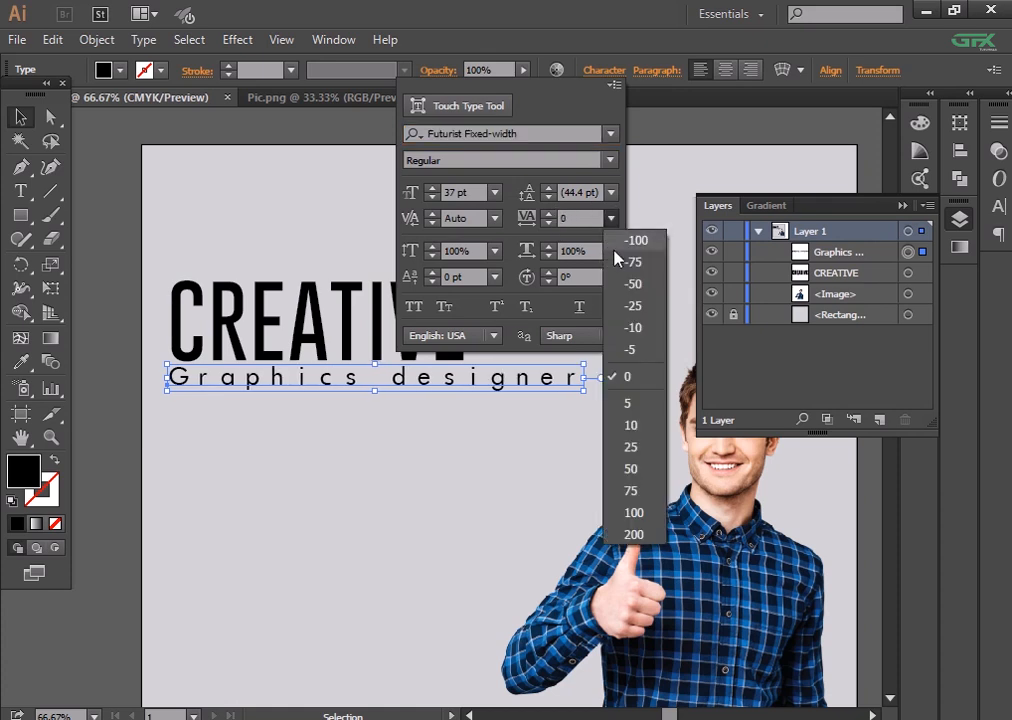
{"action": "left_click", "coordinate": [627, 327]}
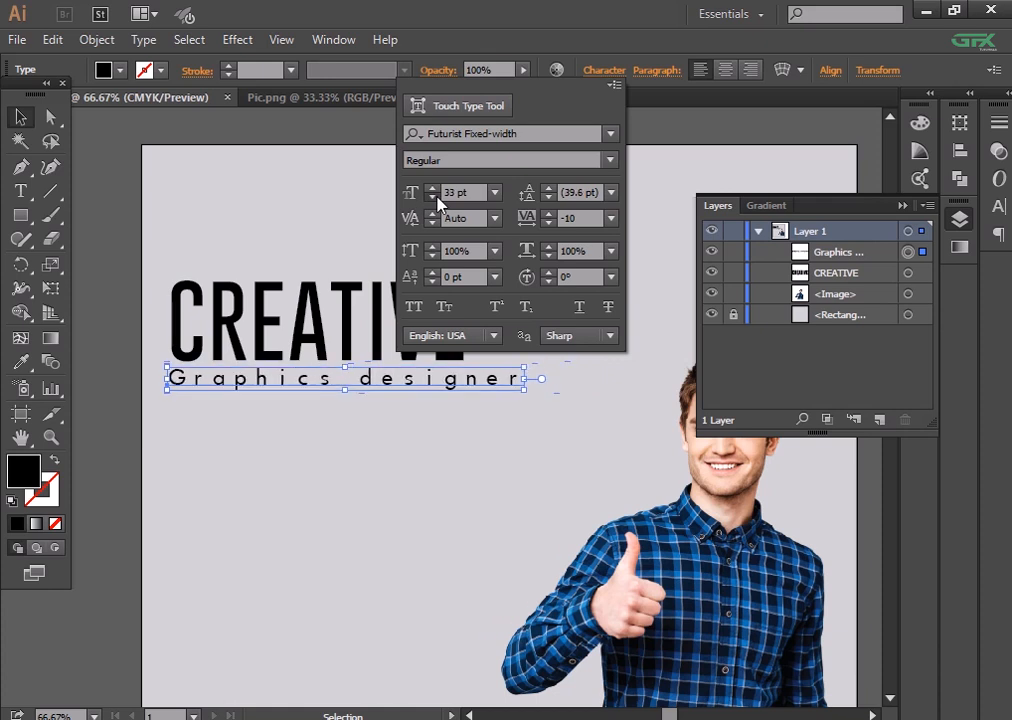
{"action": "left_click", "coordinate": [341, 515]}
{"action": "left_click", "coordinate": [341, 515]}
{"action": "left_click", "coordinate": [360, 388]}
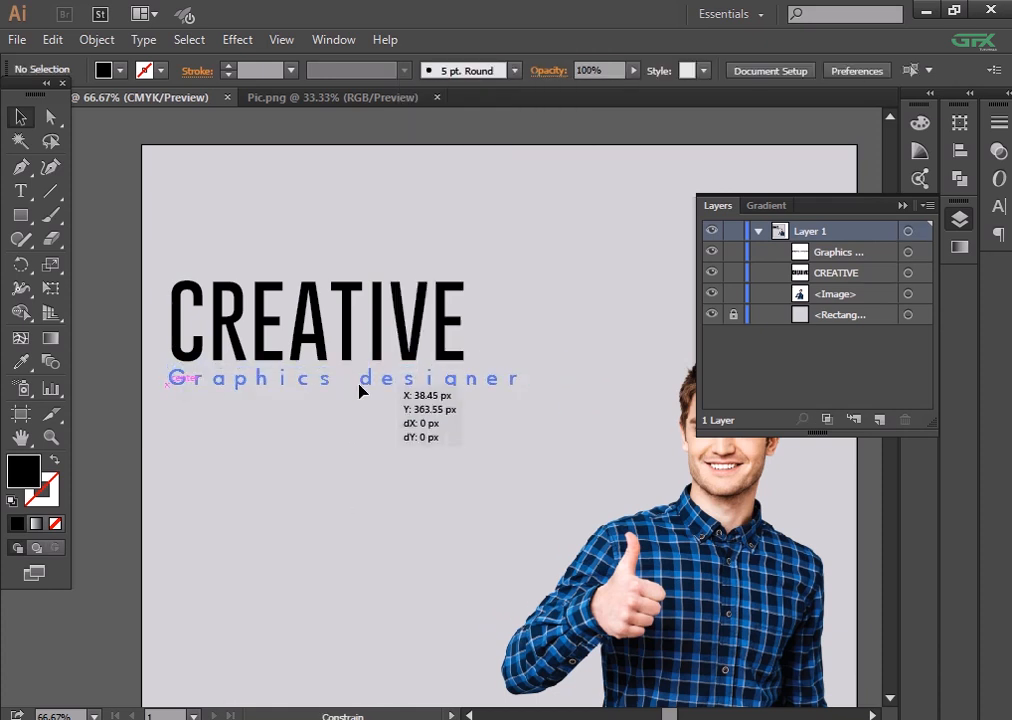
{"action": "left_click_drag", "start_coordinate": [529, 378], "coordinate": [480, 377]}
{"action": "left_click", "coordinate": [436, 432]}
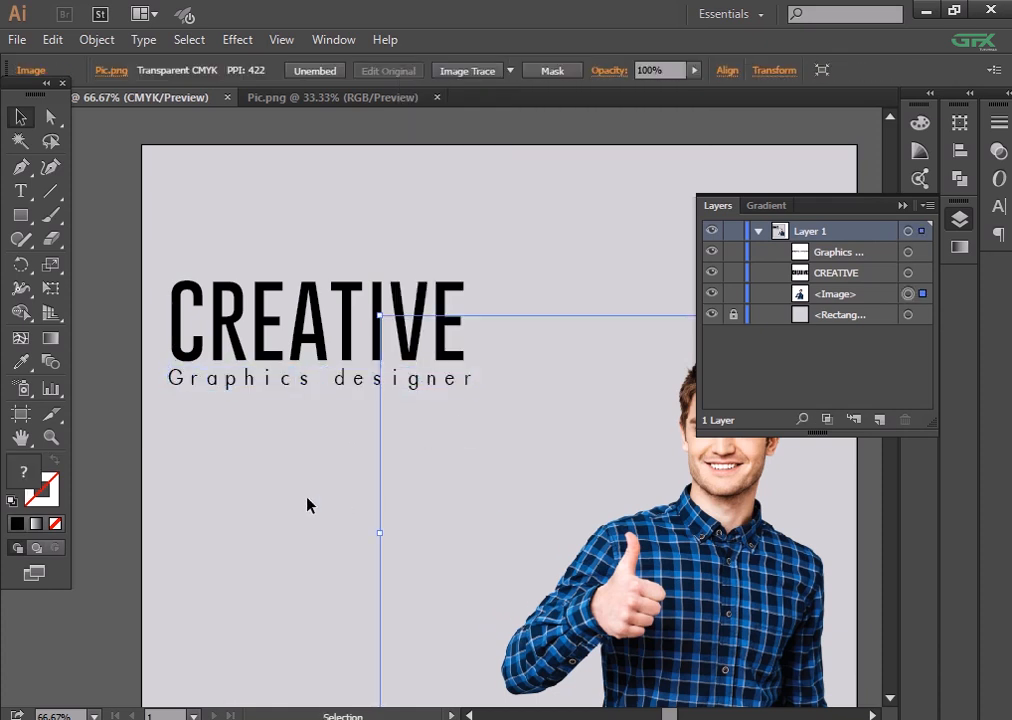
- Delete the lowercase d in designer and tighten the subtitle's letter spacing
{"action": "left_click", "coordinate": [307, 501]}
{"action": "double_click", "coordinate": [346, 385]}
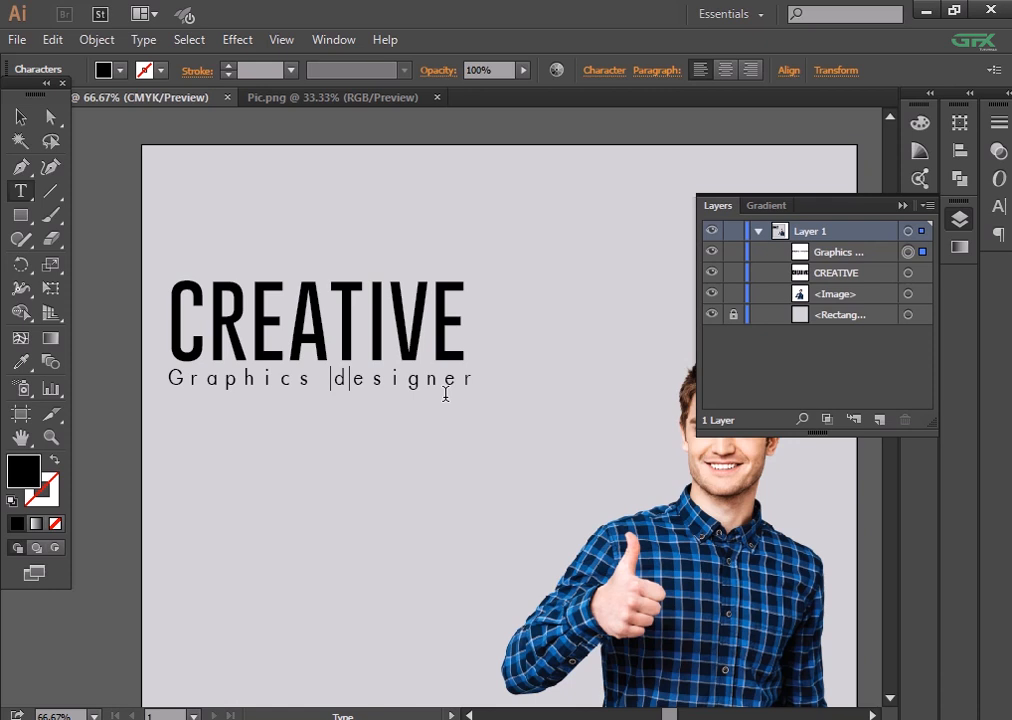
{"action": "key", "text": "BackSpace"}
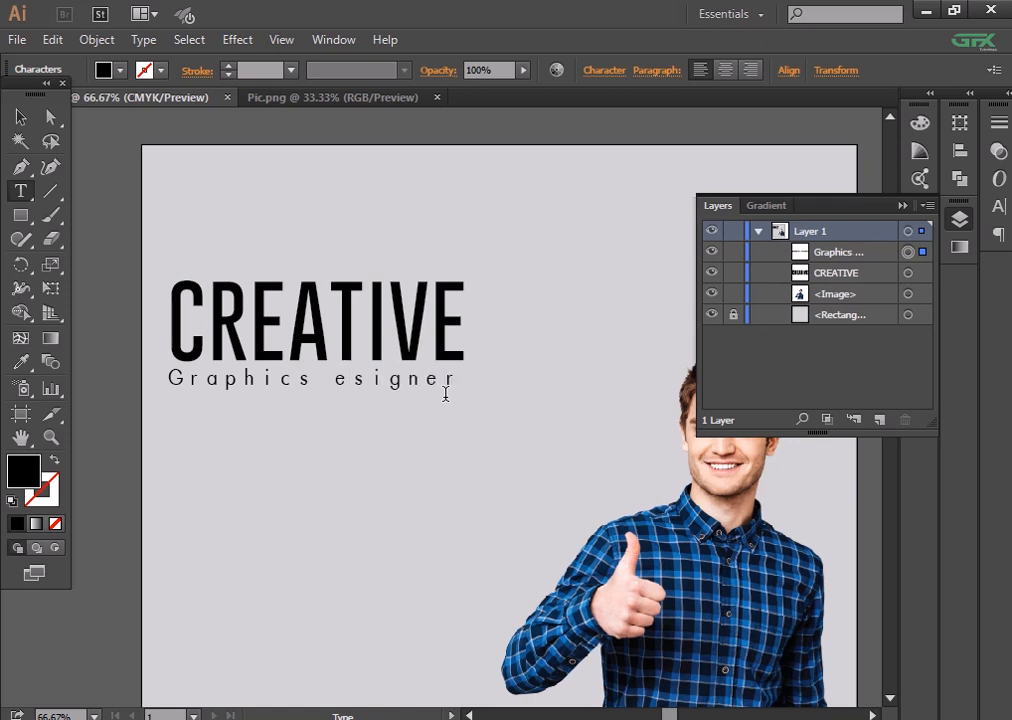
{"action": "key", "text": "Escape"}
{"action": "left_click", "coordinate": [316, 217]}
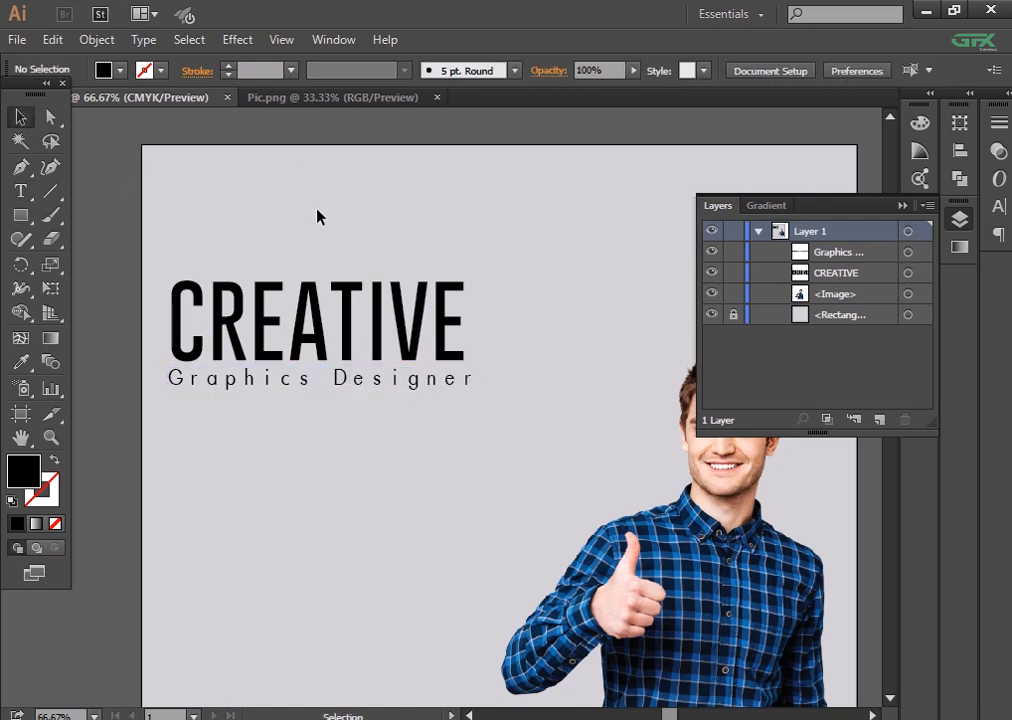
{"action": "left_click", "coordinate": [375, 378]}
{"action": "left_click", "coordinate": [604, 70]}
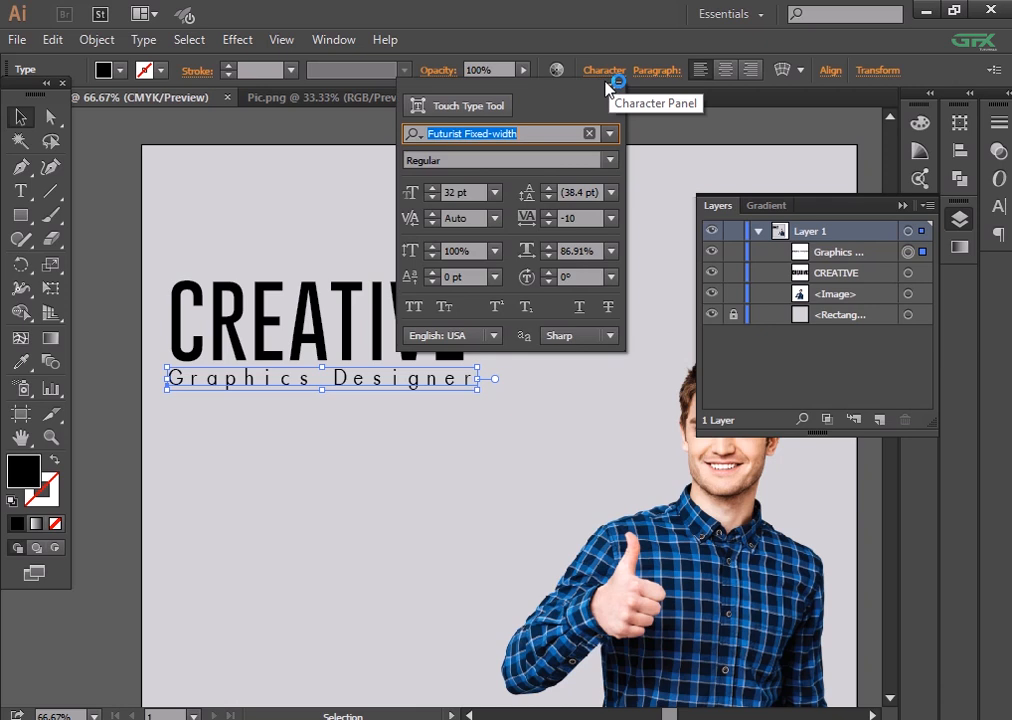
{"action": "left_click", "coordinate": [611, 218]}
{"action": "left_click", "coordinate": [632, 290]}
{"action": "left_click", "coordinate": [258, 467]}
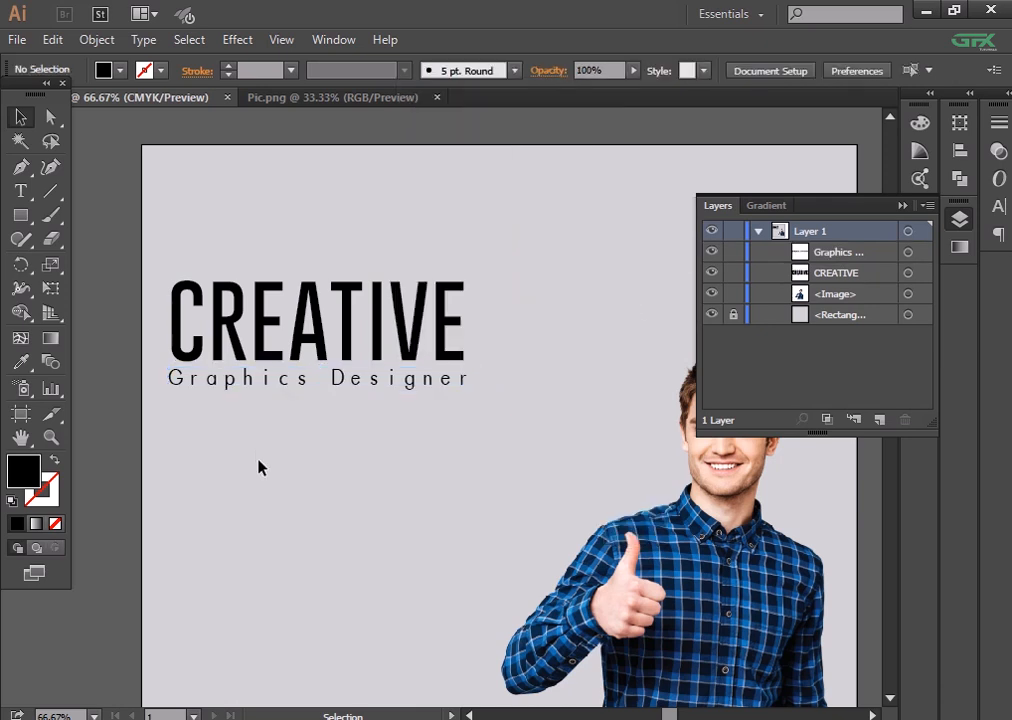
- Stretch the Graphics Designer subtitle to about 473 px so it spans CREATIVE
{"action": "left_click", "coordinate": [313, 378]}
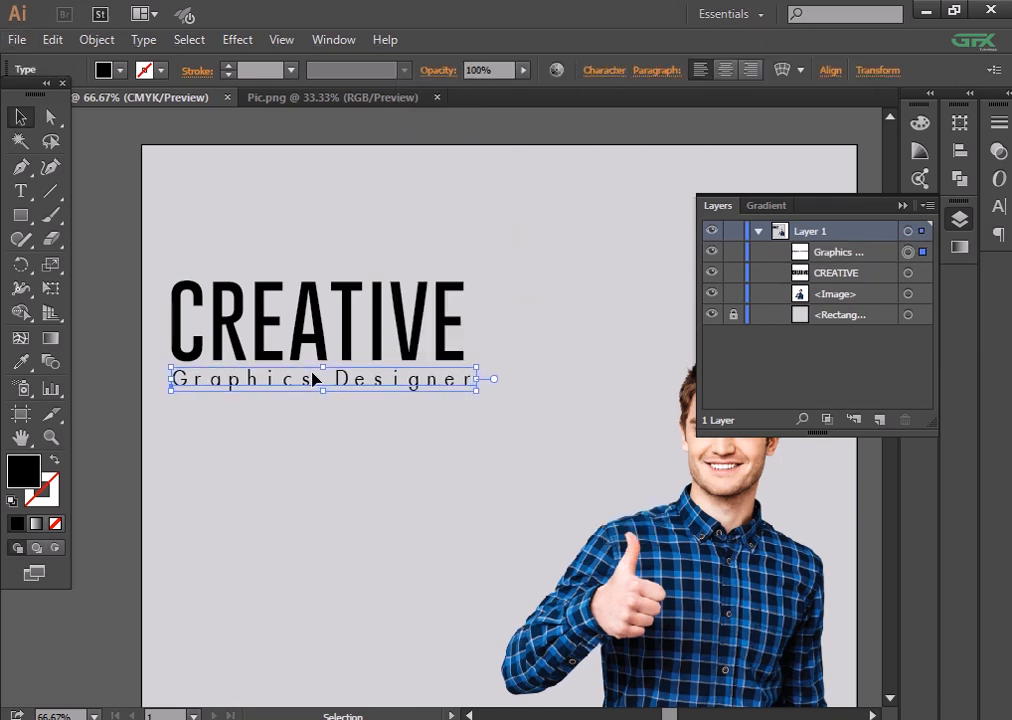
{"action": "left_click", "coordinate": [246, 526]}
{"action": "left_click_drag", "start_coordinate": [375, 529], "coordinate": [365, 495]}
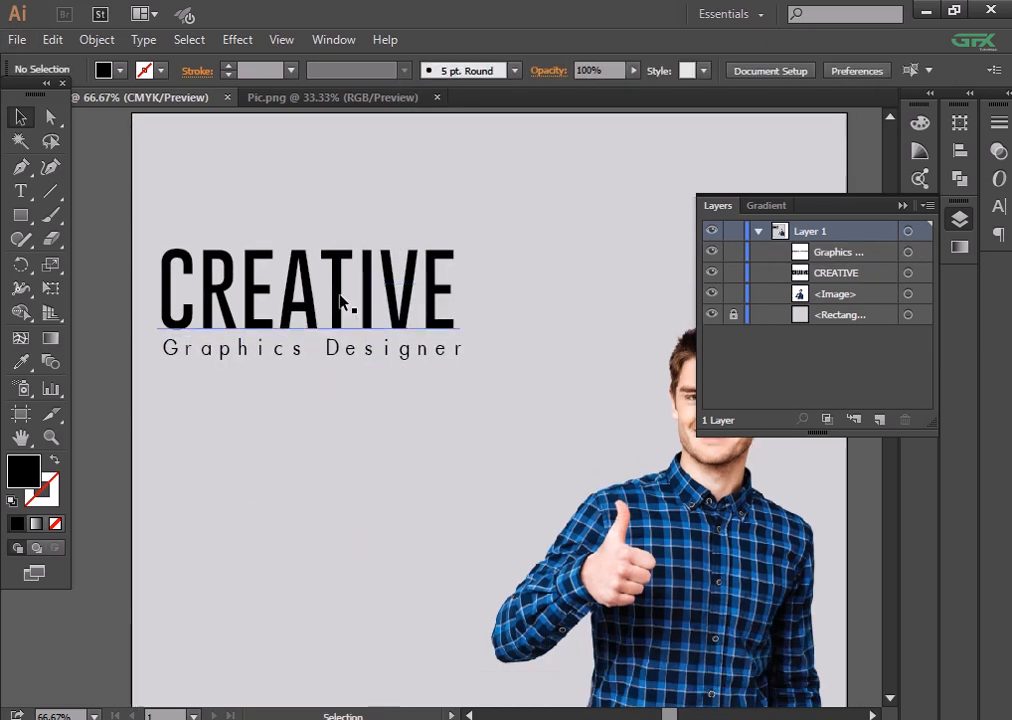
{"action": "left_click", "coordinate": [340, 298]}
{"action": "left_click_drag", "start_coordinate": [315, 447], "coordinate": [309, 375]}
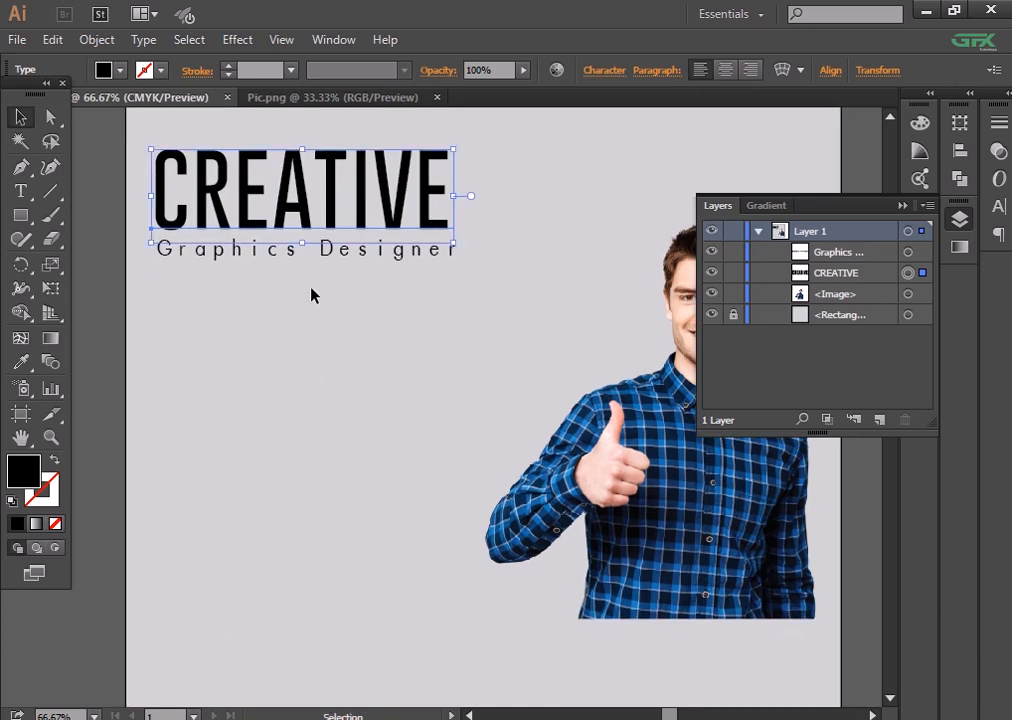
{"action": "left_click", "coordinate": [313, 252]}
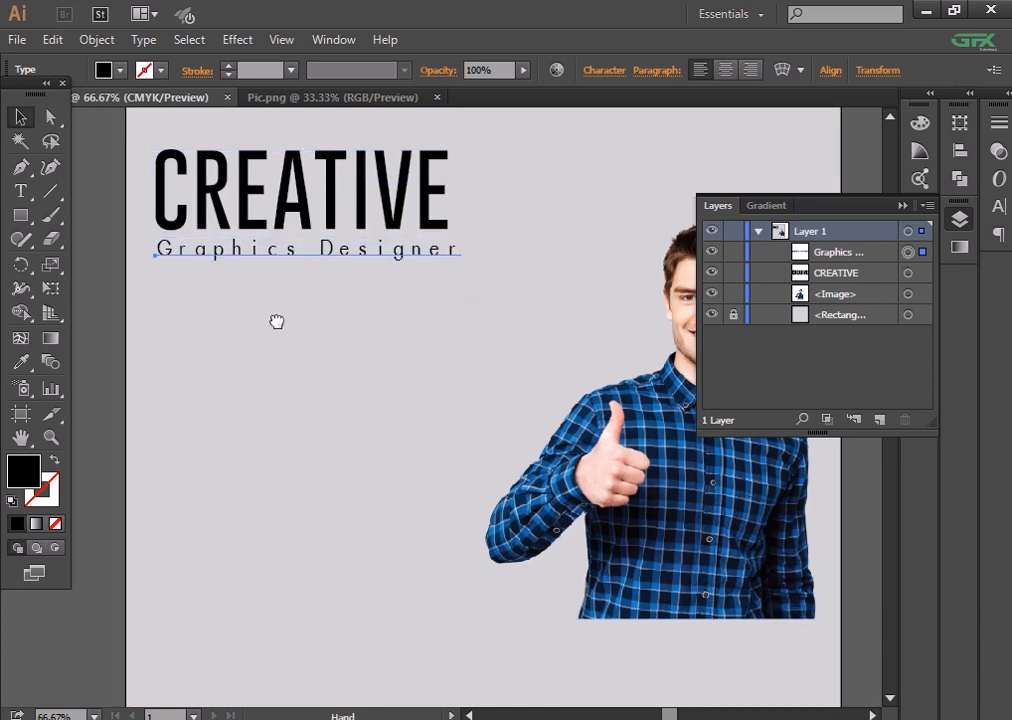
{"action": "left_click_drag", "start_coordinate": [277, 333], "coordinate": [278, 321]}
{"action": "left_click_drag", "start_coordinate": [461, 248], "coordinate": [467, 257]}
{"action": "left_click", "coordinate": [284, 364]}
{"action": "left_click_drag", "start_coordinate": [284, 360], "coordinate": [282, 460]}
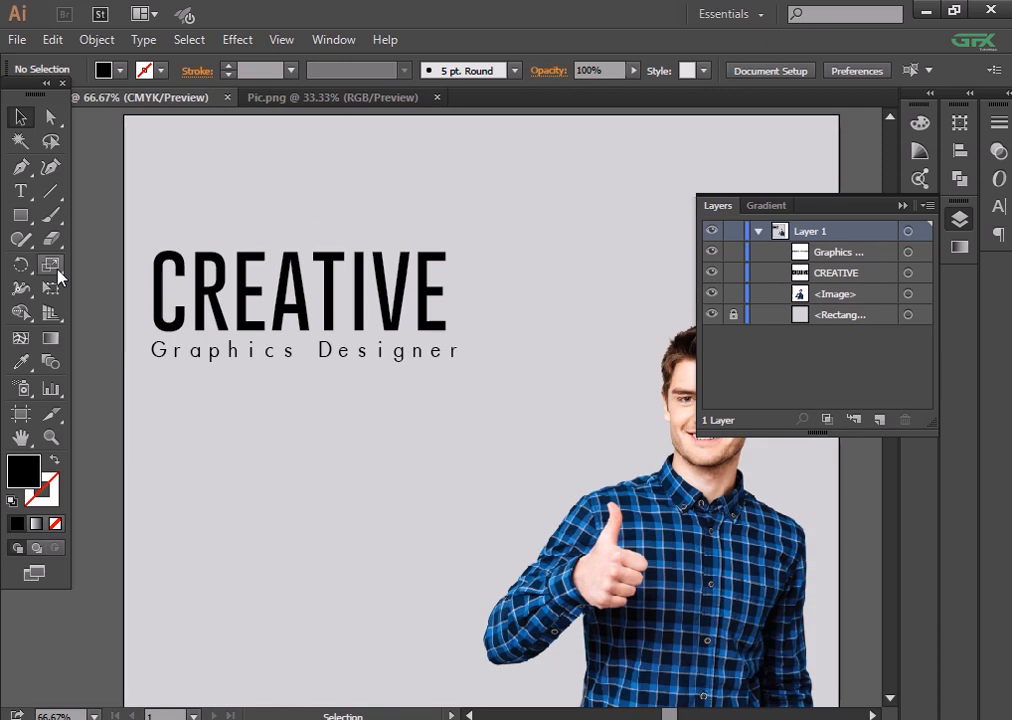
- Type OUR SERVICES below the subtitle and set it to Montserrat Medium
{"action": "left_click", "coordinate": [20, 190]}
{"action": "left_click", "coordinate": [272, 490]}
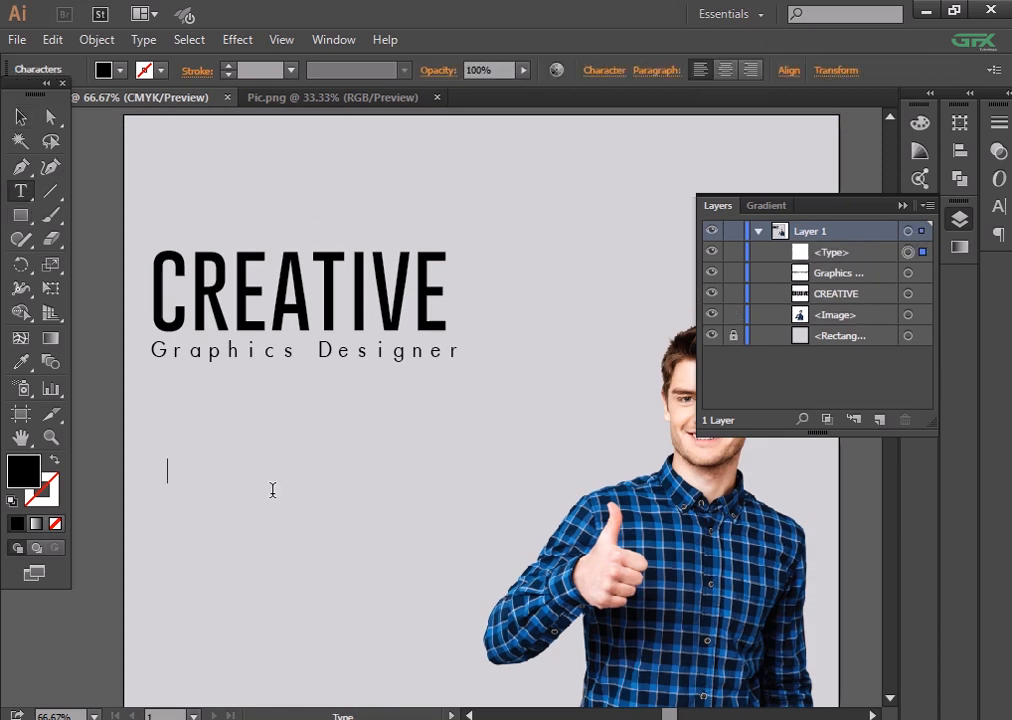
{"action": "type", "text": "OUR"}
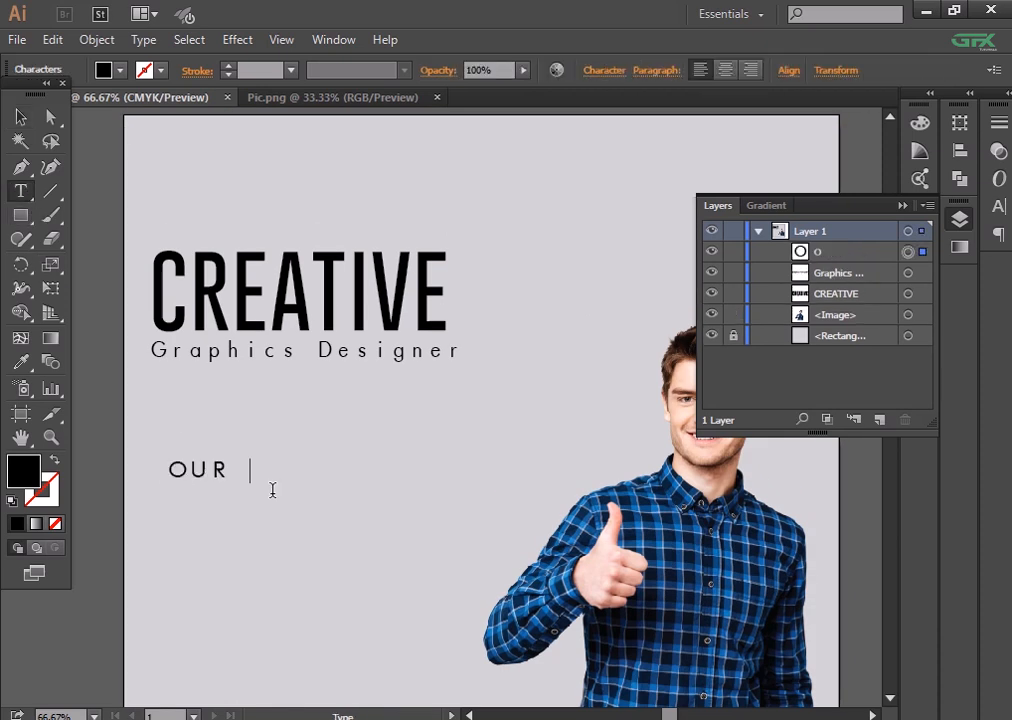
{"action": "type", "text": " SERVICES"}
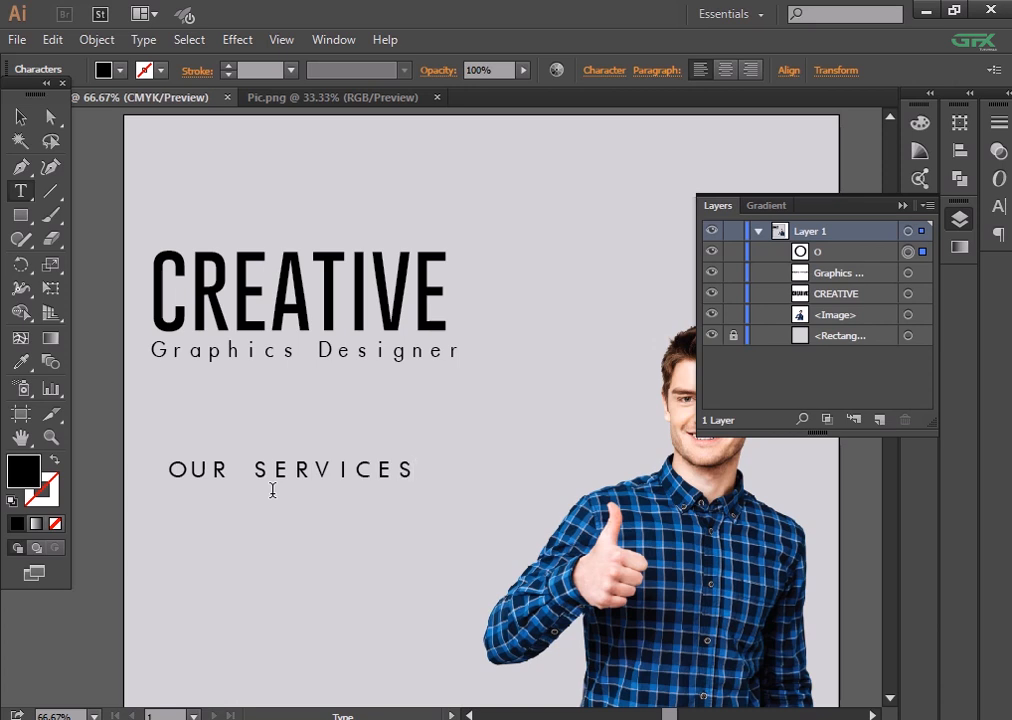
{"action": "left_click", "coordinate": [20, 117]}
{"action": "left_click", "coordinate": [600, 72]}
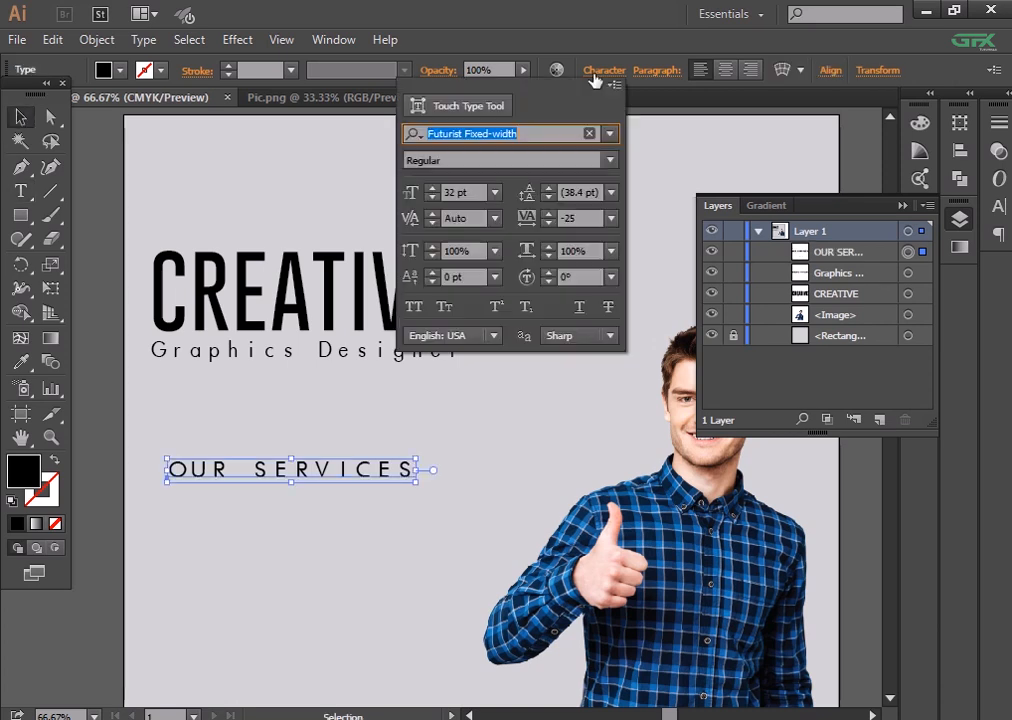
{"action": "type", "text": "MONT"}
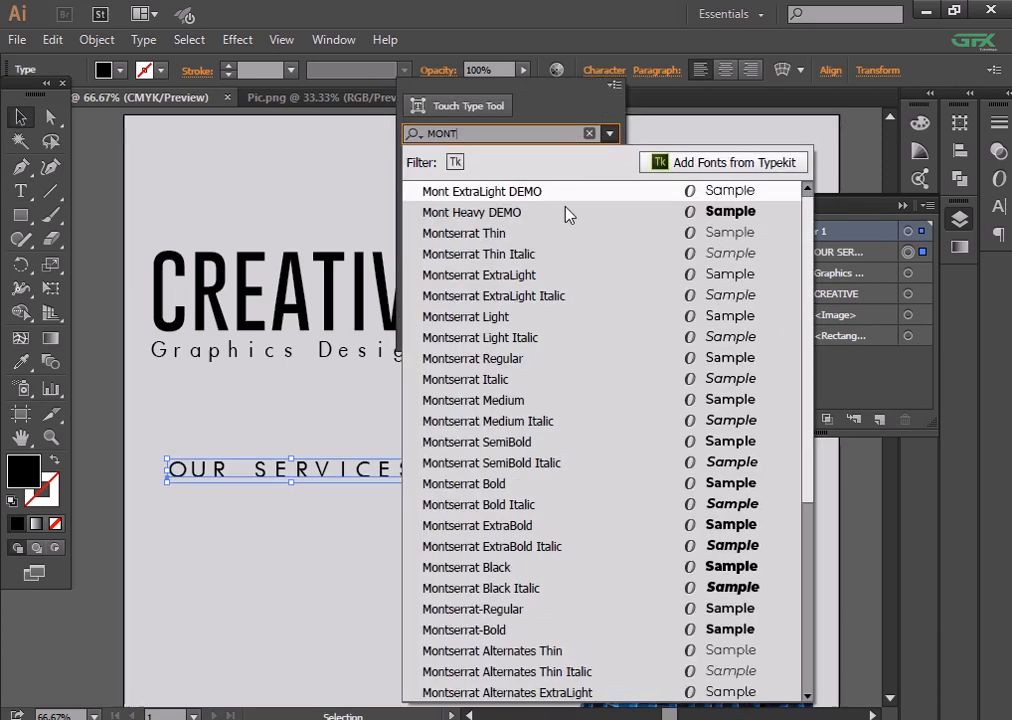
{"action": "left_click", "coordinate": [532, 398]}
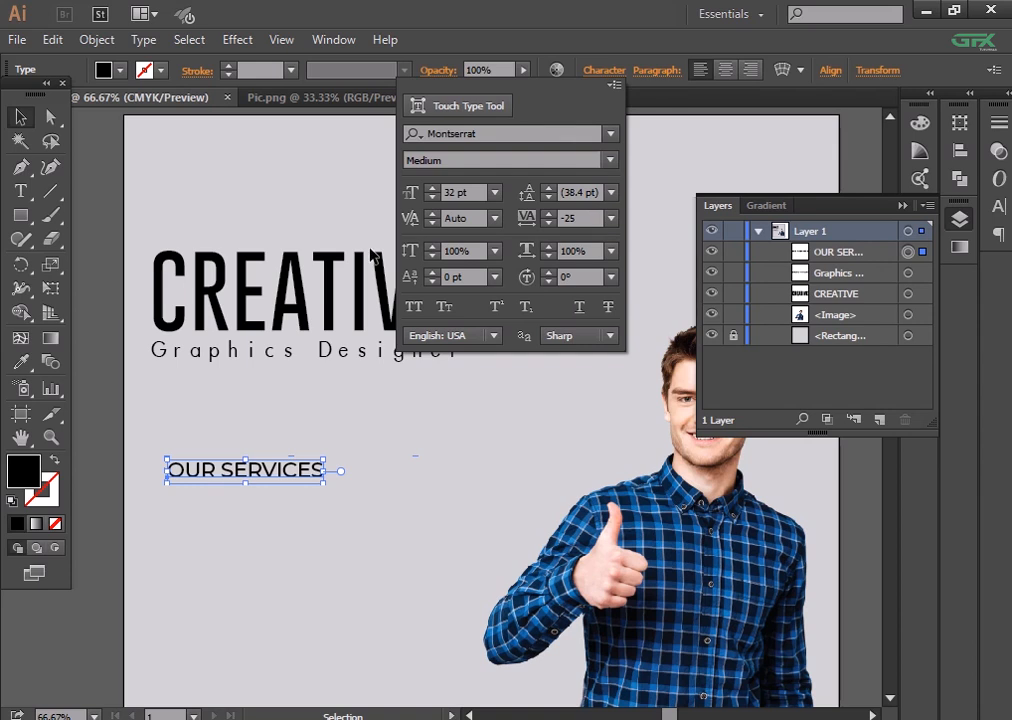
- Change the Graphics Designer subtitle font to Montserrat Regular
{"action": "left_click", "coordinate": [323, 355]}
{"action": "left_click", "coordinate": [604, 70]}
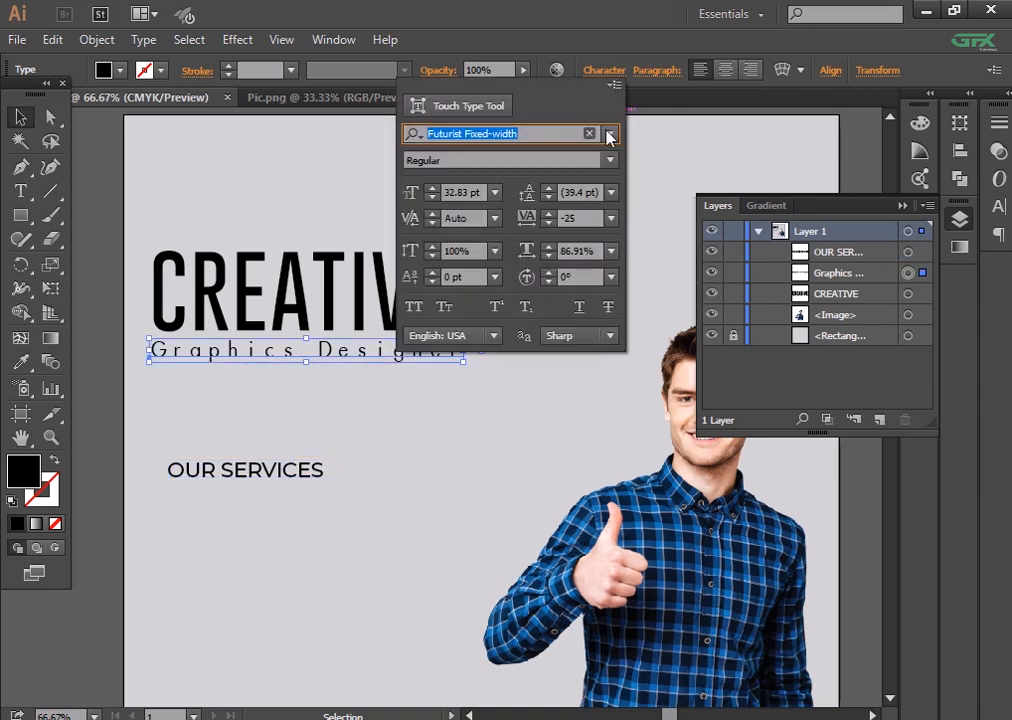
{"action": "type", "text": "MONT"}
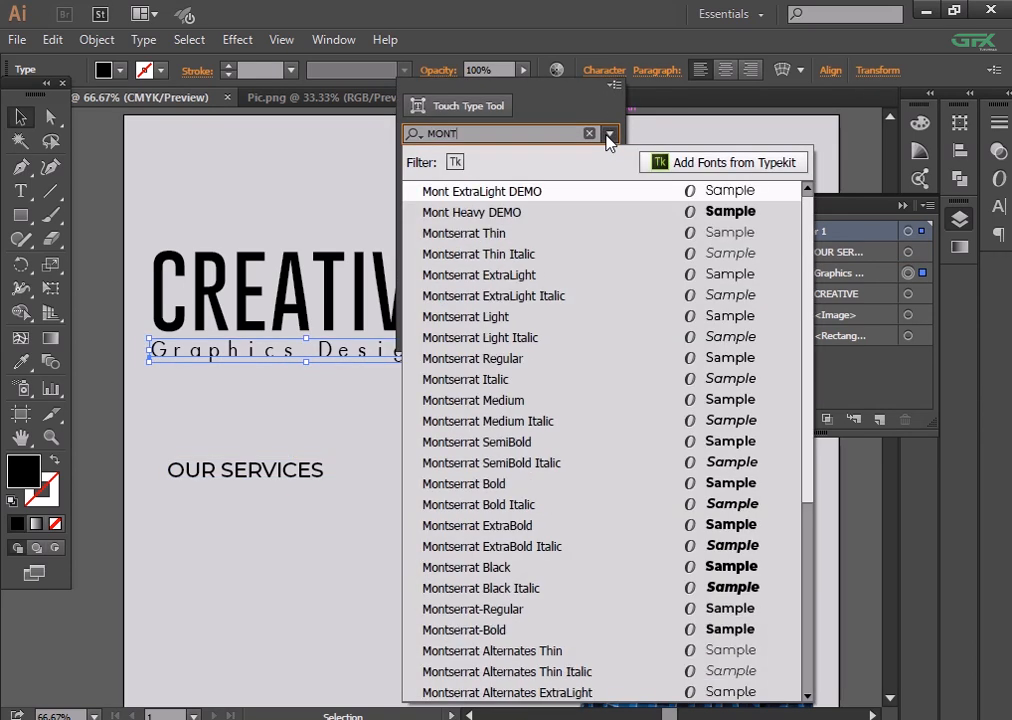
{"action": "key", "text": "Return"}
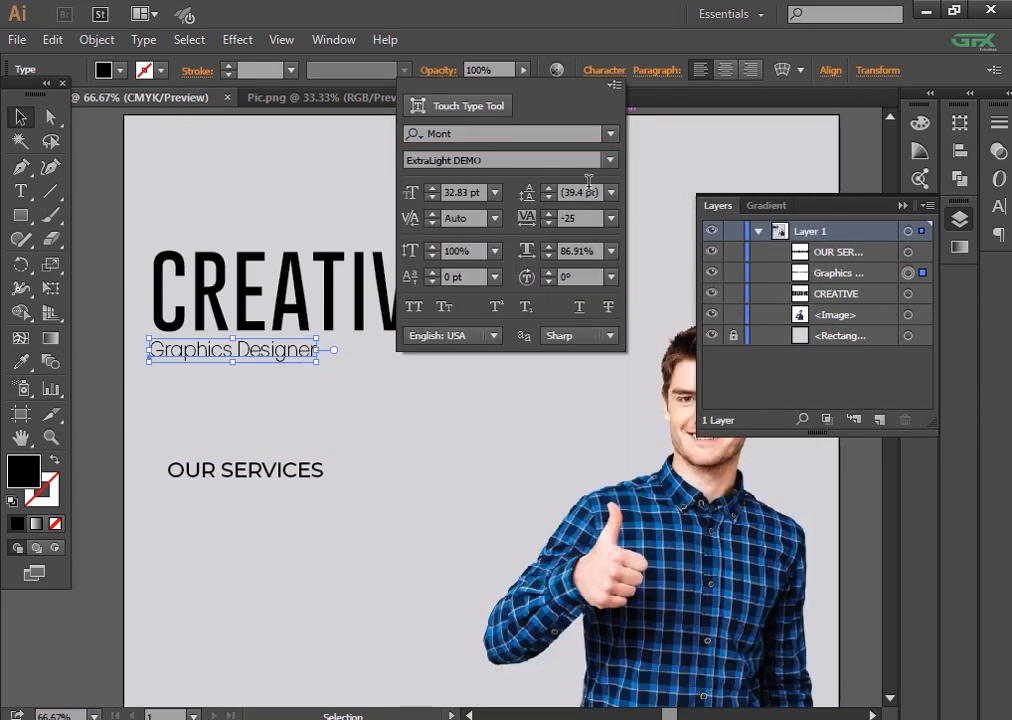
{"action": "left_click", "coordinate": [610, 134]}
{"action": "type", "text": "MONTSER"}
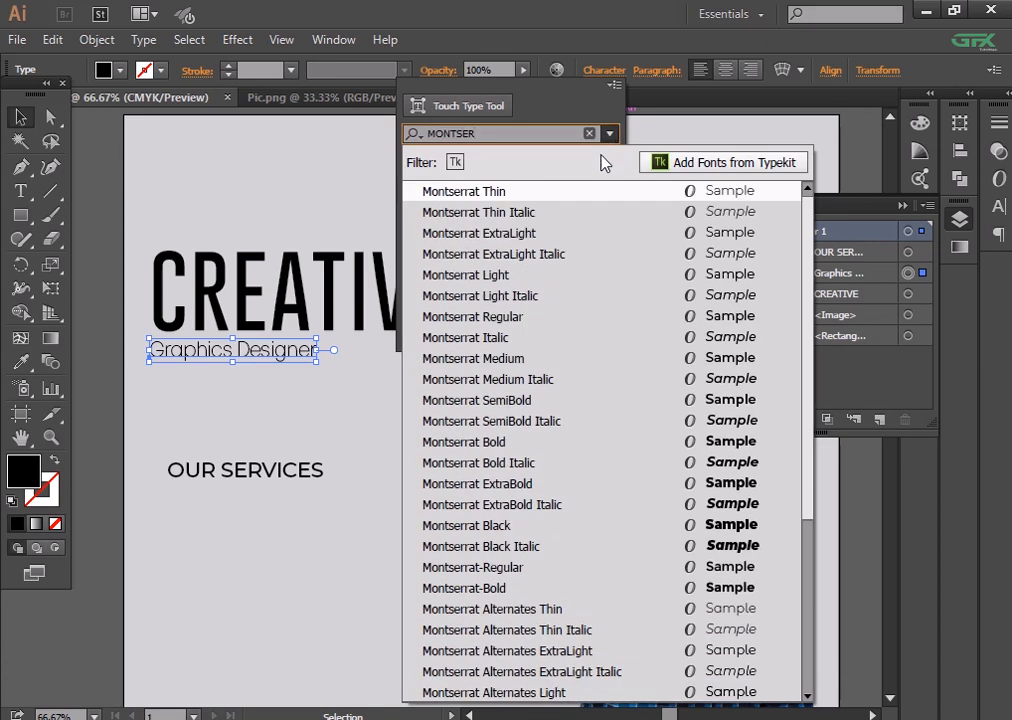
{"action": "key", "text": "Return"}
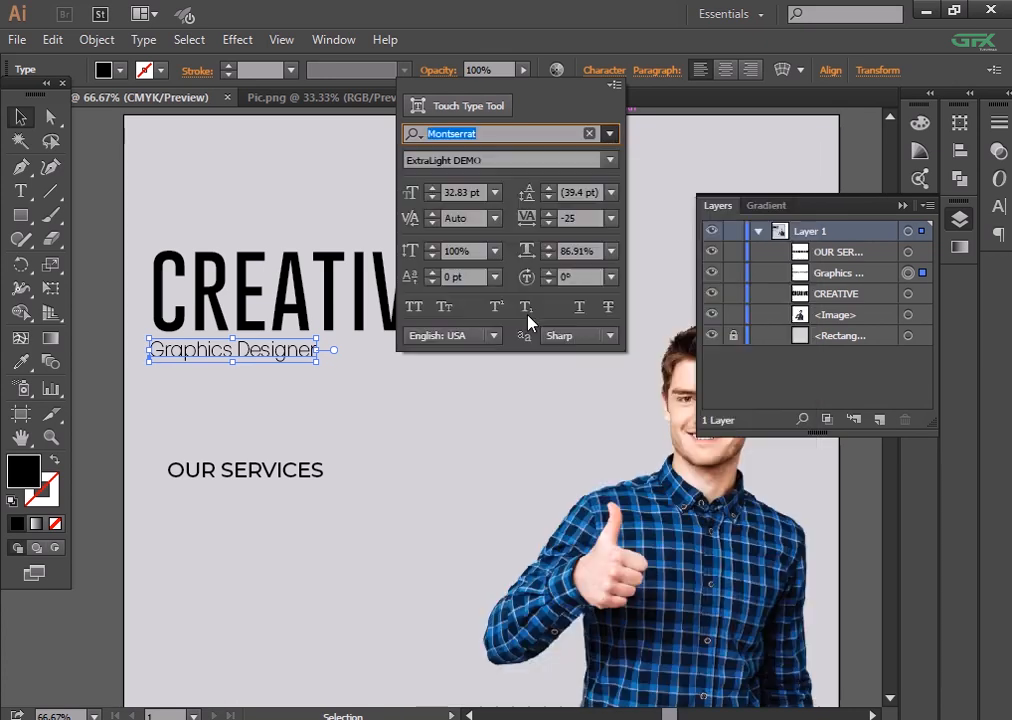
- Set the subtitle's tracking to 100
{"action": "left_click", "coordinate": [612, 218]}
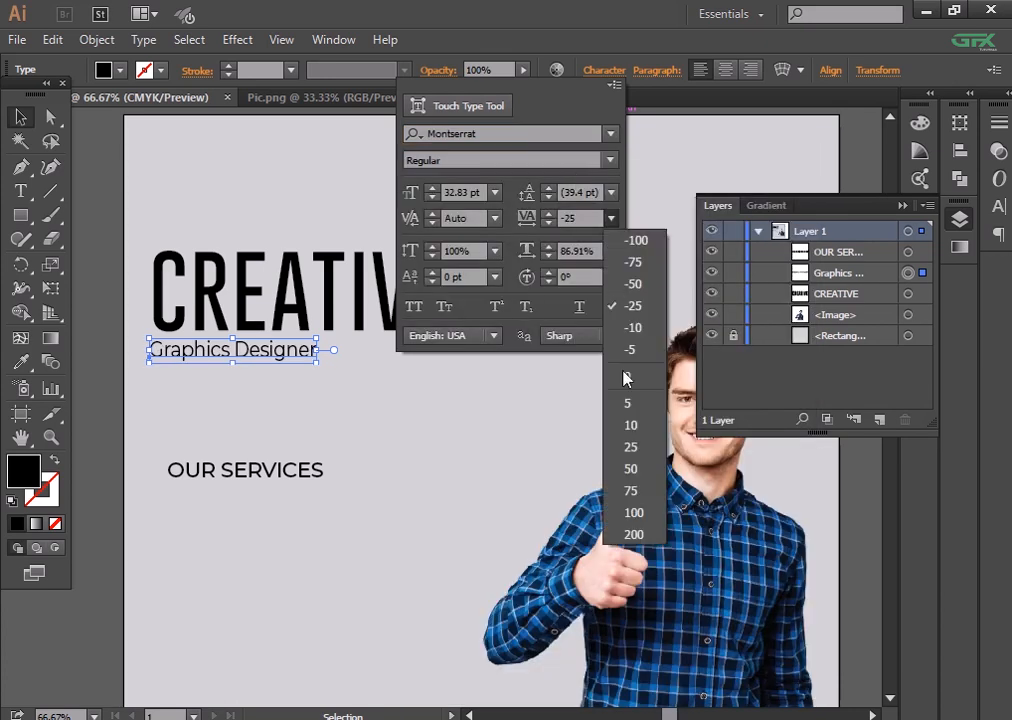
{"action": "left_click", "coordinate": [632, 447]}
{"action": "left_click", "coordinate": [612, 218]}
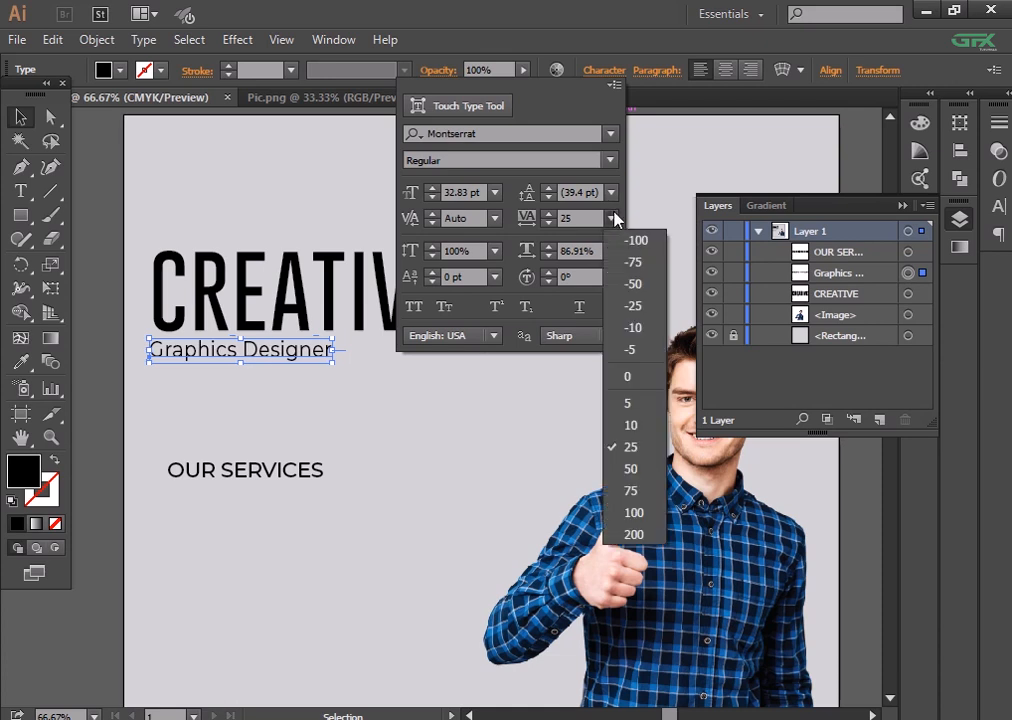
{"action": "left_click", "coordinate": [645, 488]}
{"action": "left_click", "coordinate": [612, 218]}
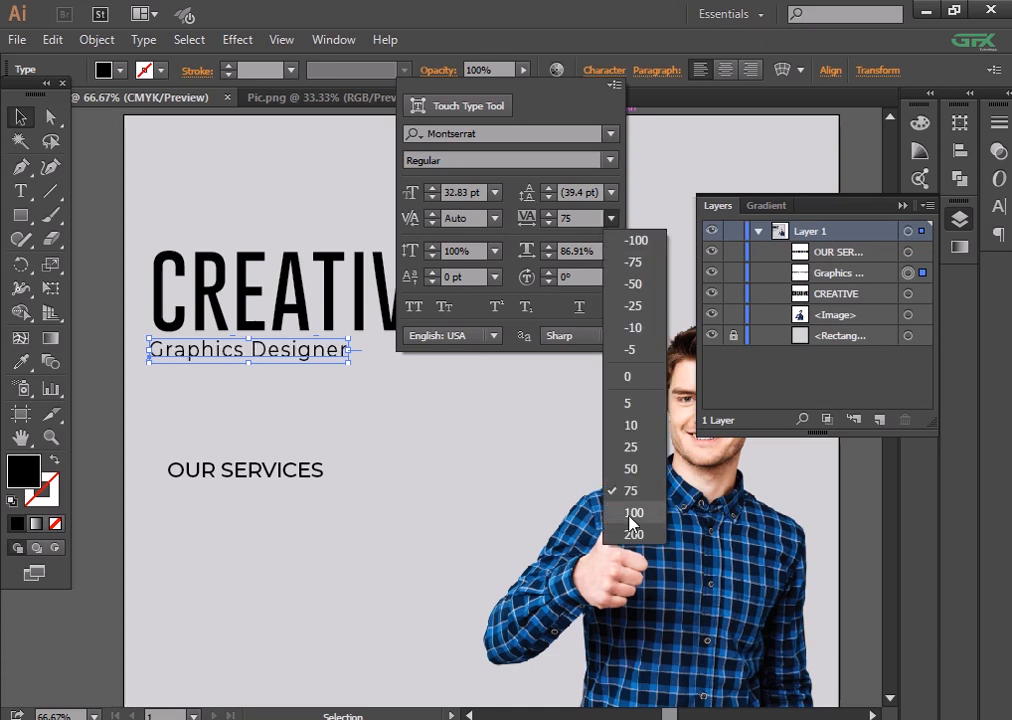
{"action": "left_click", "coordinate": [640, 510]}
- Enlarge the subtitle to 45 pt and nudge it slightly right and down
{"action": "left_click", "coordinate": [604, 70]}
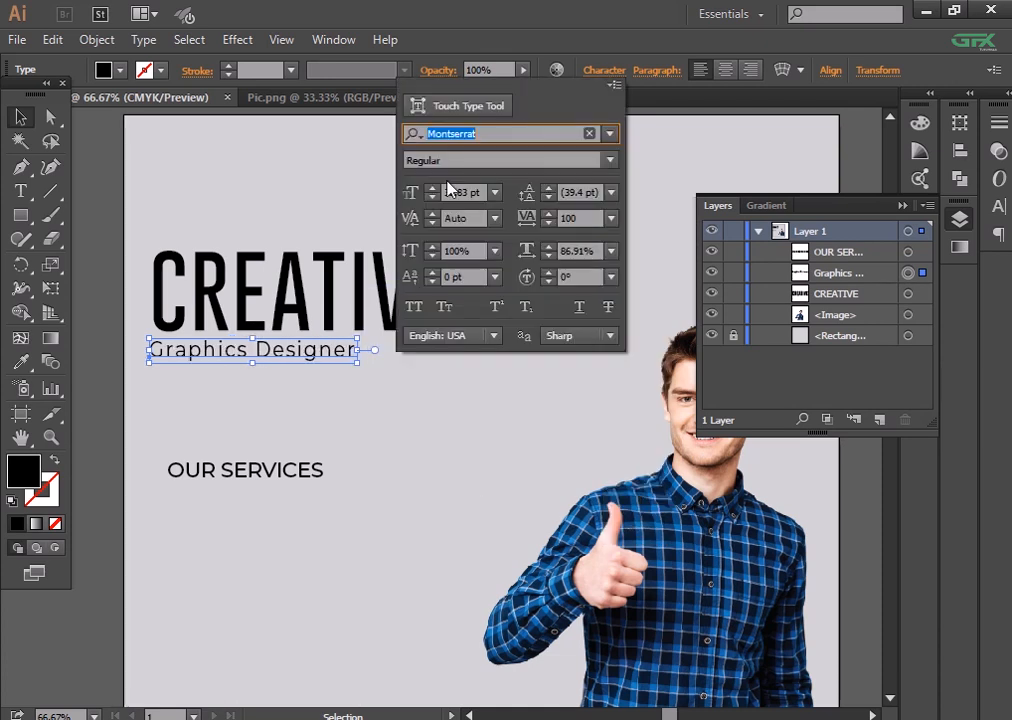
{"action": "left_click", "coordinate": [432, 188]}
{"action": "left_click", "coordinate": [432, 188]}
{"action": "left_click", "coordinate": [432, 188]}
{"action": "left_click", "coordinate": [432, 188]}
{"action": "left_click", "coordinate": [432, 188]}
{"action": "left_click", "coordinate": [432, 188]}
{"action": "left_click", "coordinate": [432, 188]}
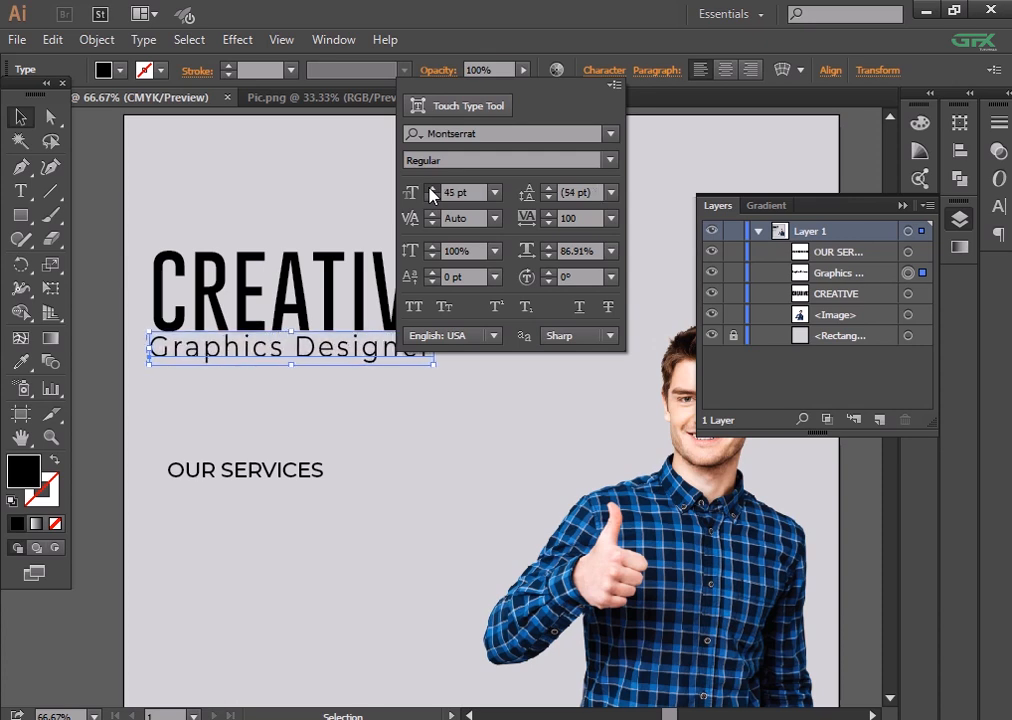
{"action": "left_click", "coordinate": [432, 188]}
{"action": "left_click", "coordinate": [125, 418]}
{"action": "key", "text": "Right"}
{"action": "key", "text": "Right"}
{"action": "key", "text": "Right"}
{"action": "key", "text": "Right"}
{"action": "key", "text": "Right"}
{"action": "key", "text": "Right"}
{"action": "key", "text": "Right"}
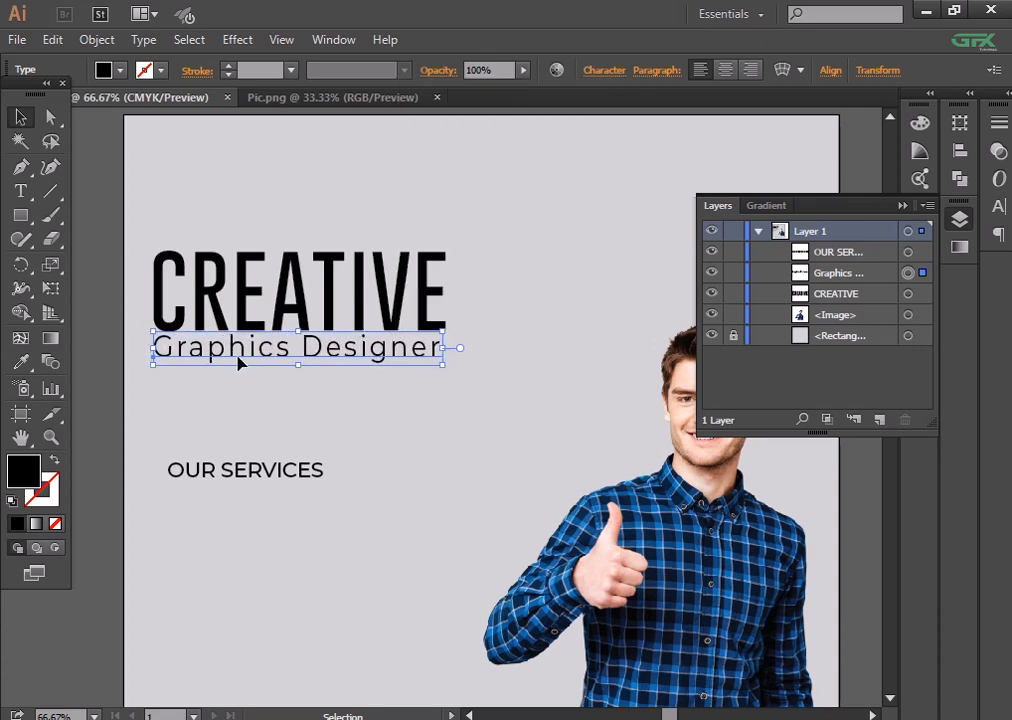
{"action": "key", "text": "Down"}
{"action": "key", "text": "Down"}
{"action": "left_click", "coordinate": [283, 417]}
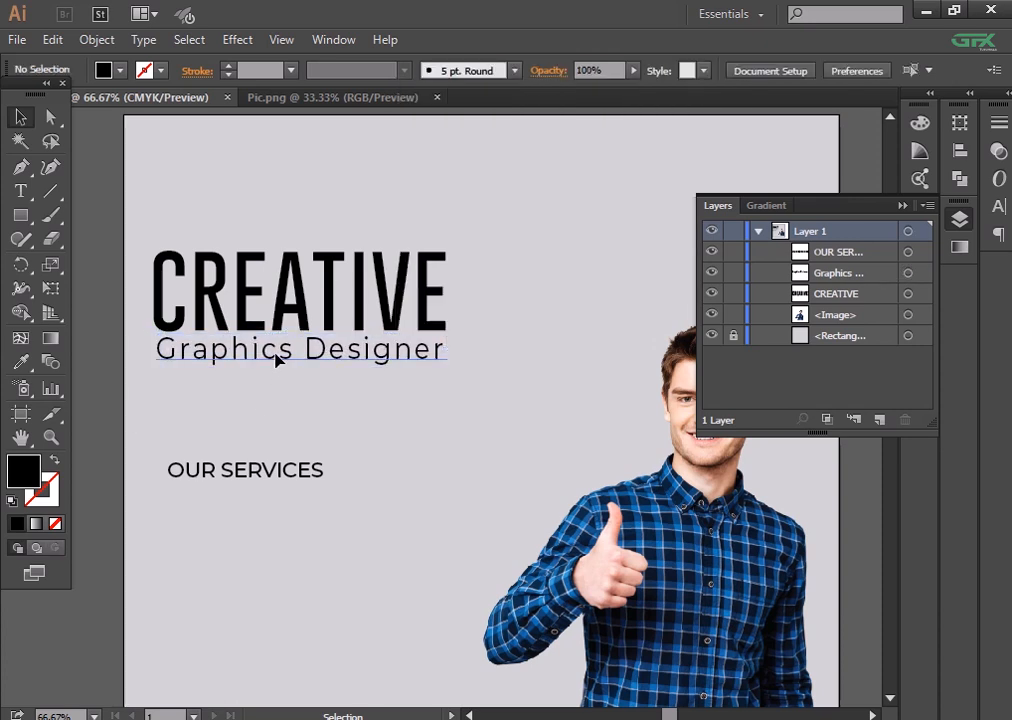
- Nudge the subtitle down and move OUR SERVICES up closer to it
{"action": "left_click", "coordinate": [276, 357]}
{"action": "key", "text": "Down"}
{"action": "key", "text": "Down"}
{"action": "key", "text": "Down"}
{"action": "key", "text": "Down"}
{"action": "key", "text": "Down"}
{"action": "key", "text": "Down"}
{"action": "key", "text": "Down"}
{"action": "left_click", "coordinate": [227, 424]}
{"action": "left_click_drag", "start_coordinate": [278, 472], "coordinate": [276, 443]}
{"action": "left_click", "coordinate": [275, 446]}
- Make OUR SERVICES Montserrat Bold at 38 pt
{"action": "left_click", "coordinate": [598, 70]}
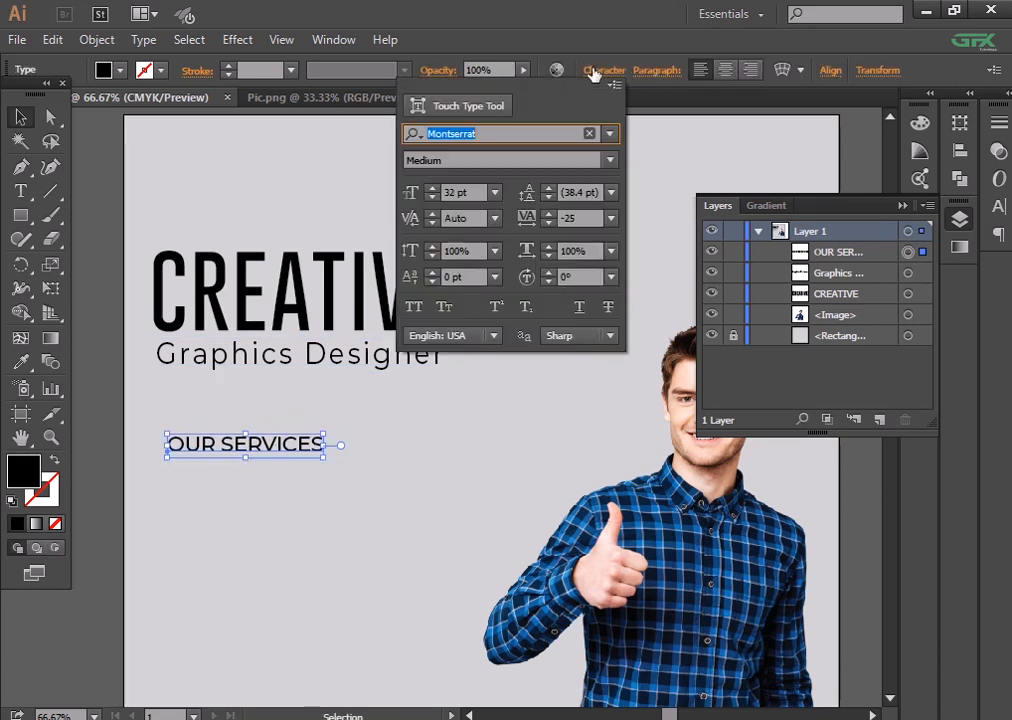
{"action": "left_click", "coordinate": [610, 160]}
{"action": "left_click", "coordinate": [556, 444]}
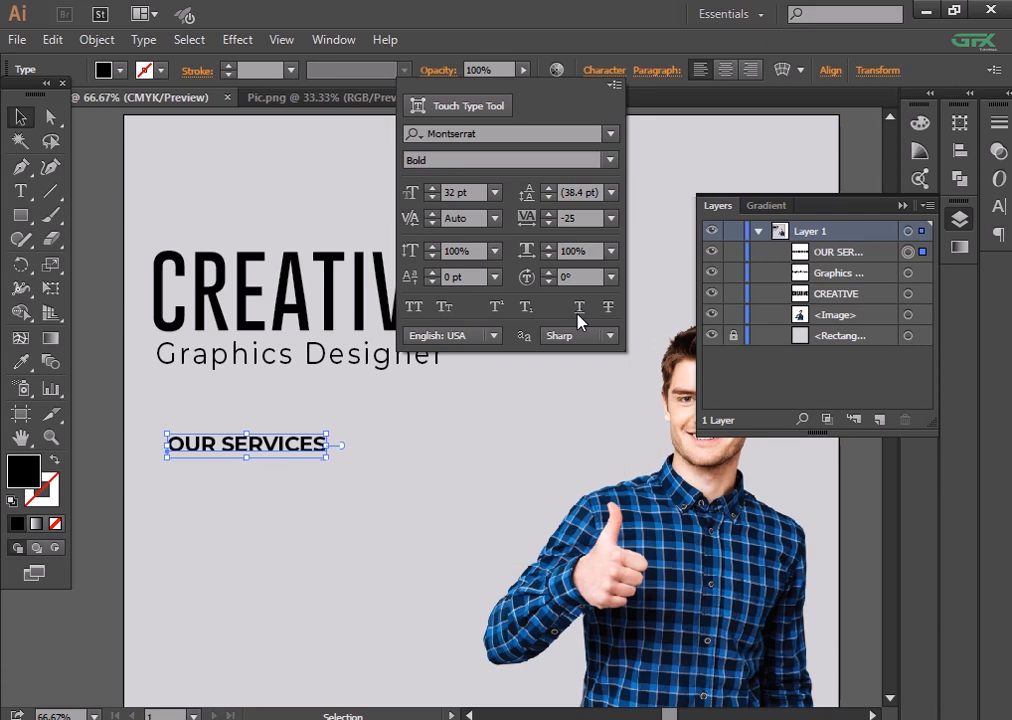
{"action": "left_click", "coordinate": [433, 188]}
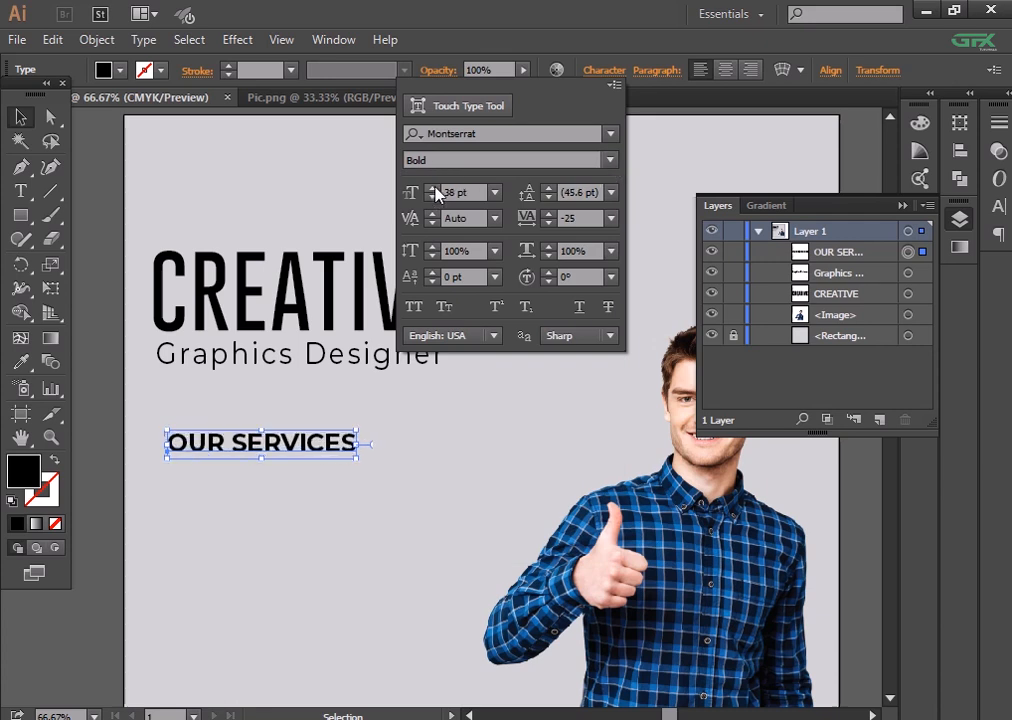
{"action": "left_click", "coordinate": [307, 587]}
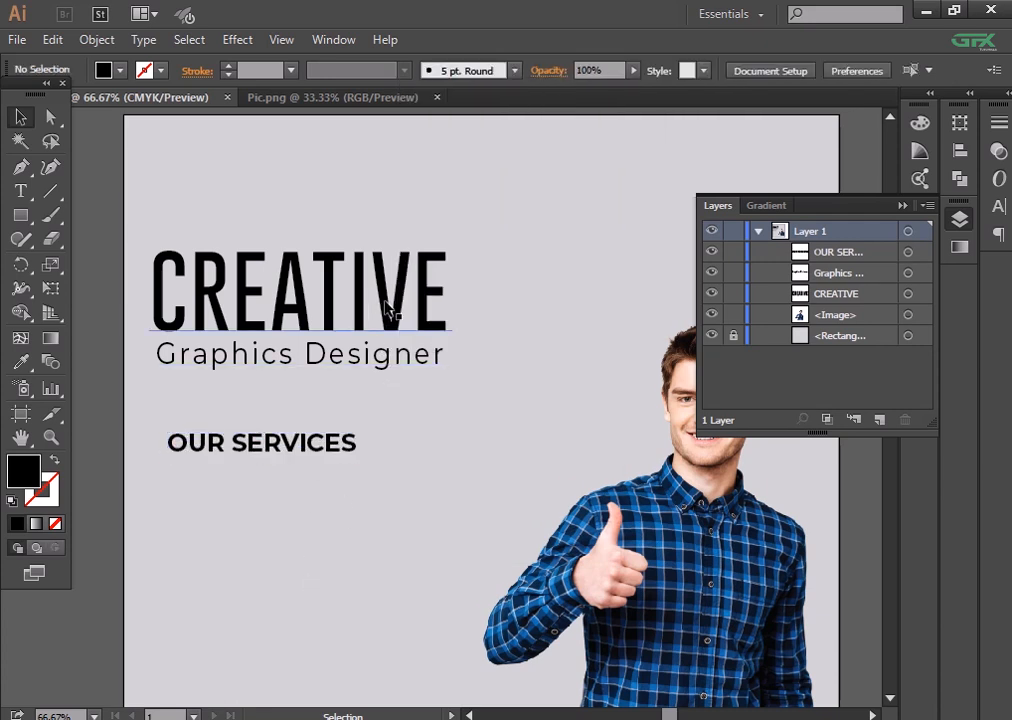
- Add a bullet text below OUR SERVICES and expand it into a vector shape
{"action": "left_click", "coordinate": [332, 442]}
{"action": "scroll", "coordinate": [289, 508], "scroll_direction": "down", "scroll_amount": 3}
{"action": "left_click", "coordinate": [20, 190]}
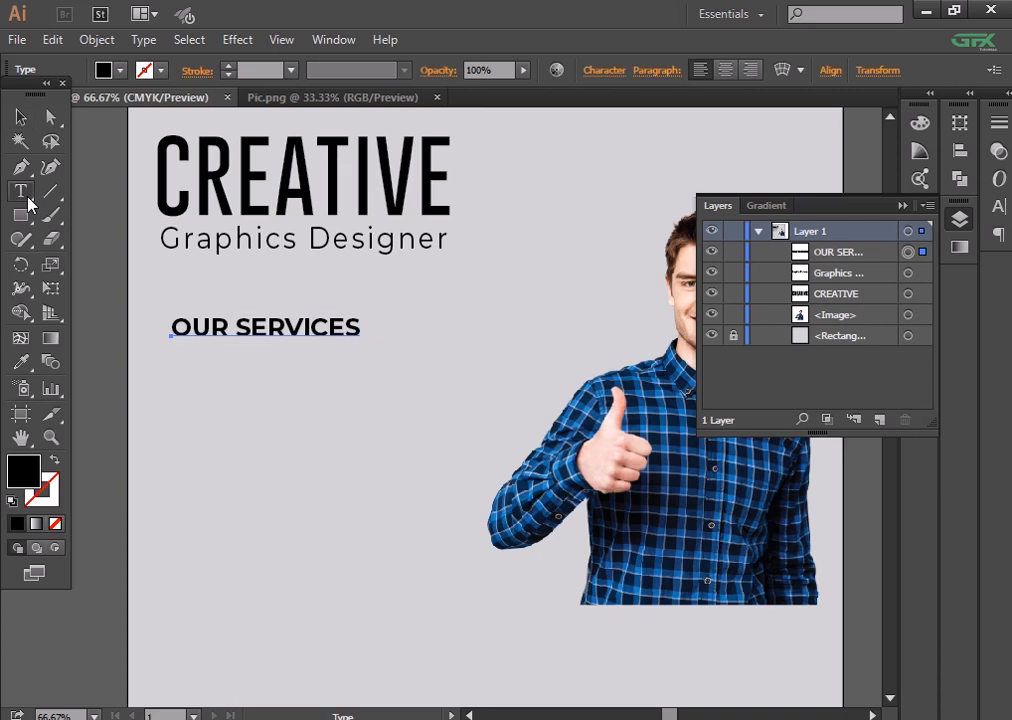
{"action": "left_click", "coordinate": [177, 398]}
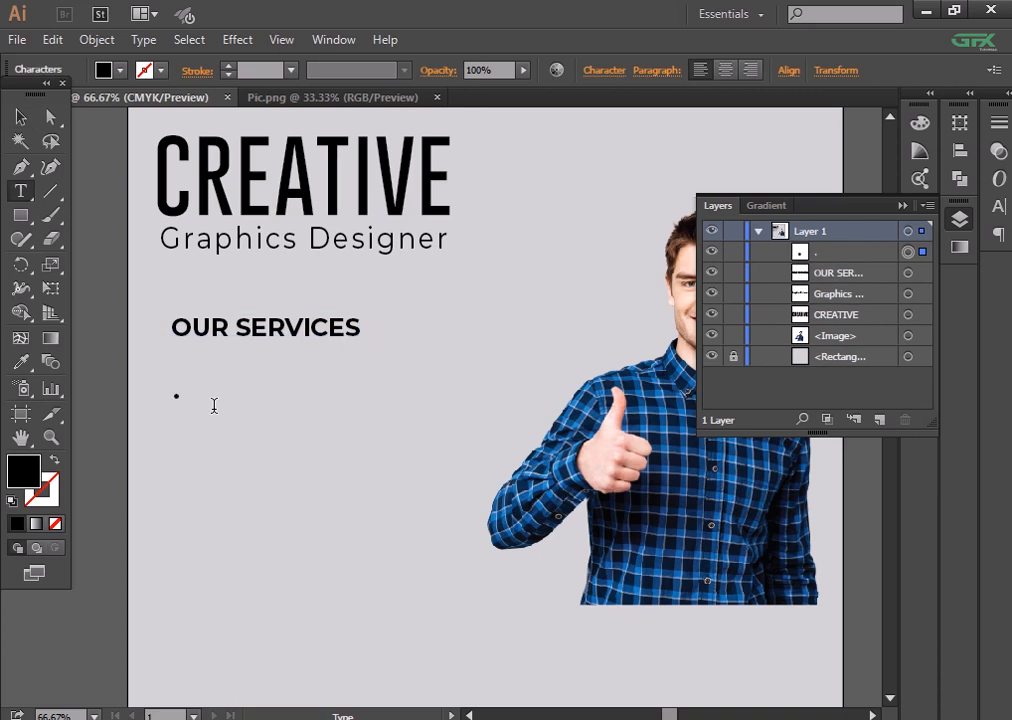
{"action": "left_click", "coordinate": [20, 116]}
{"action": "left_click", "coordinate": [82, 40]}
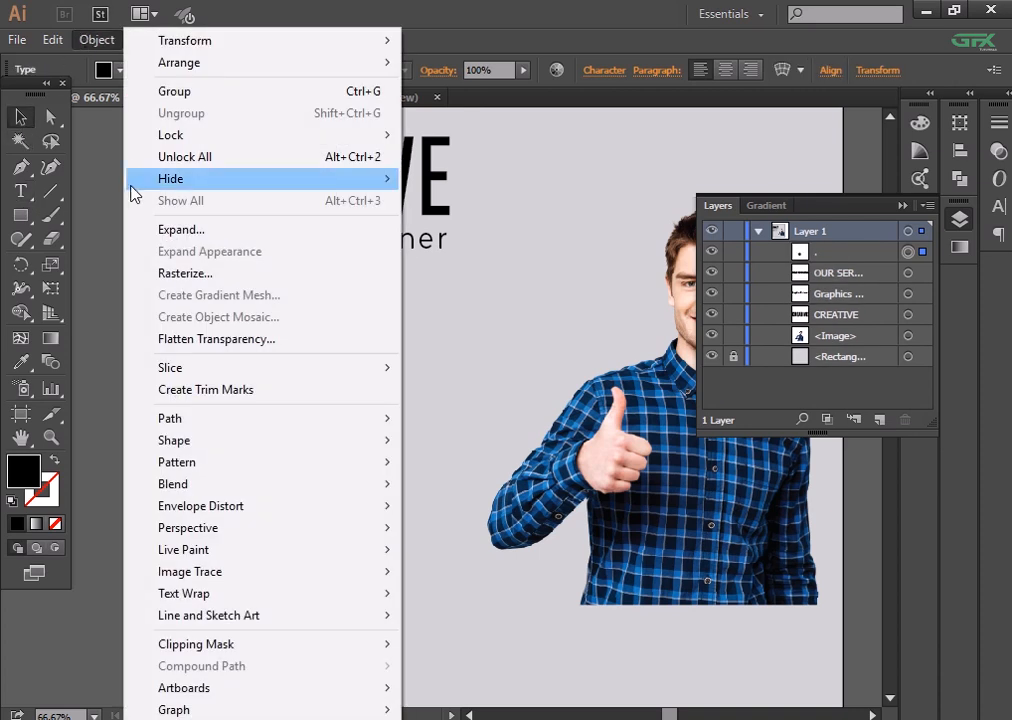
{"action": "left_click", "coordinate": [150, 230]}
{"action": "left_click", "coordinate": [459, 481]}
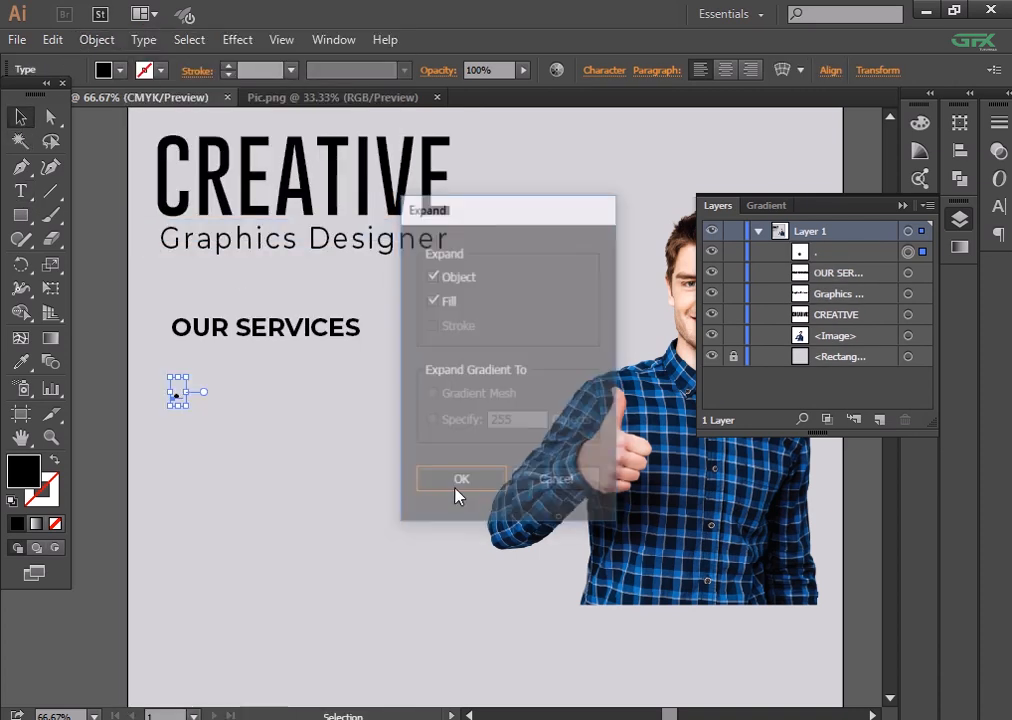
{"action": "left_click", "coordinate": [181, 411]}
- Type LOGO DESIGN and place it right beside the bullet dot
{"action": "key", "text": "ctrl+1"}
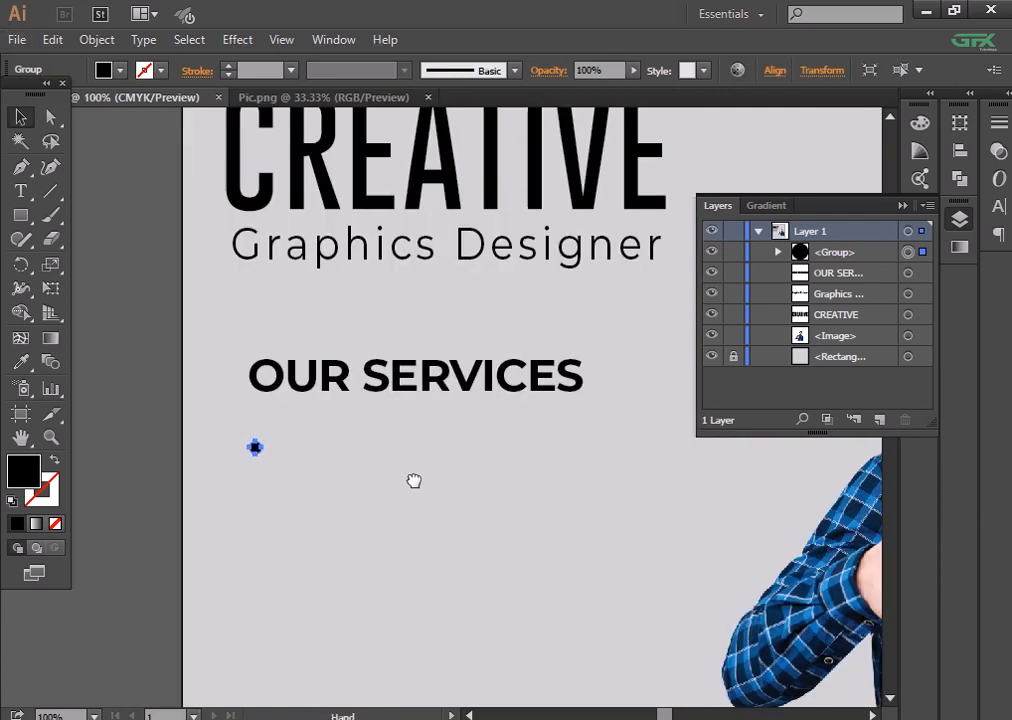
{"action": "left_click", "coordinate": [32, 190]}
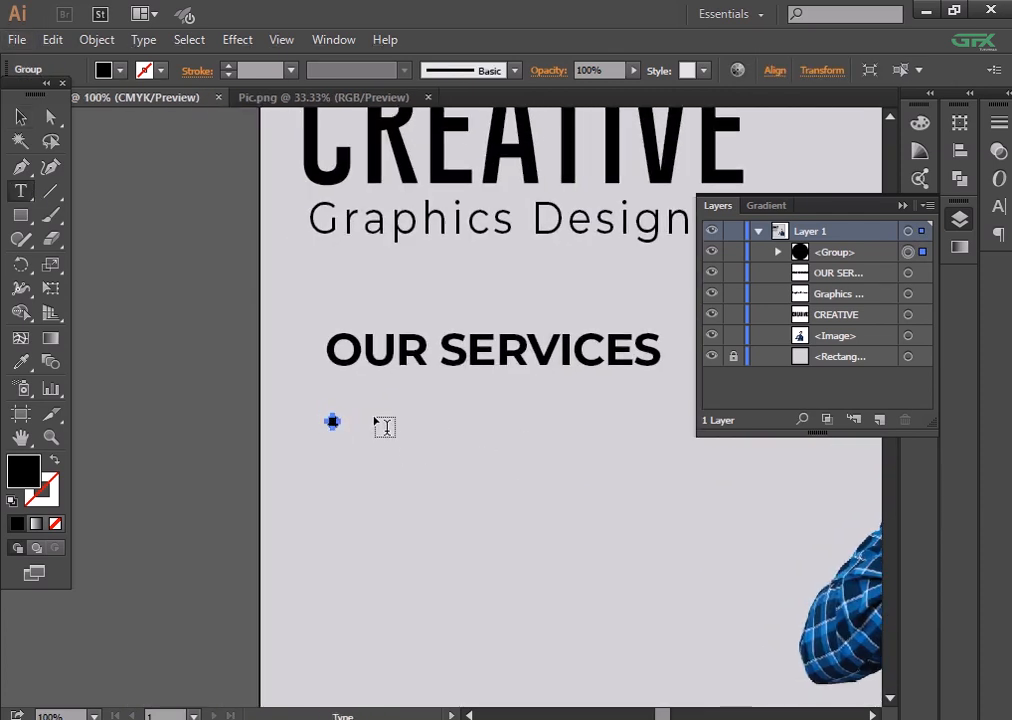
{"action": "left_click", "coordinate": [587, 459]}
{"action": "type", "text": "LOGO DESIG"}
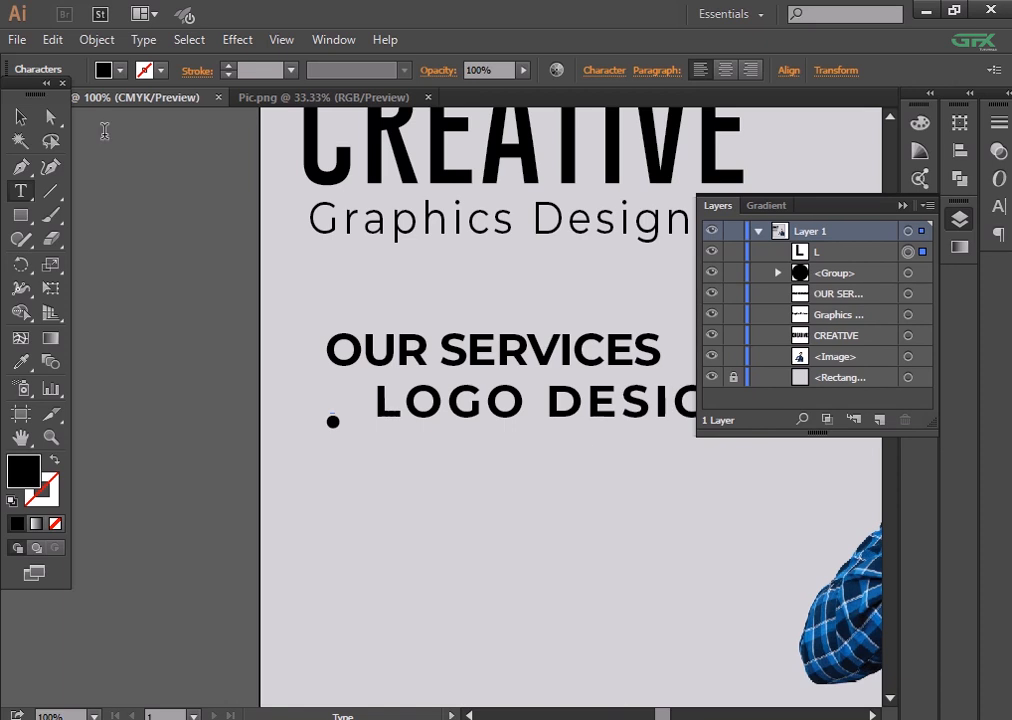
{"action": "left_click", "coordinate": [31, 116]}
{"action": "left_click_drag", "start_coordinate": [487, 415], "coordinate": [461, 433]}
- Set LOGO DESIGN to Montserrat Regular and shrink it to 21 pt
{"action": "left_click", "coordinate": [604, 71]}
{"action": "left_click", "coordinate": [608, 159]}
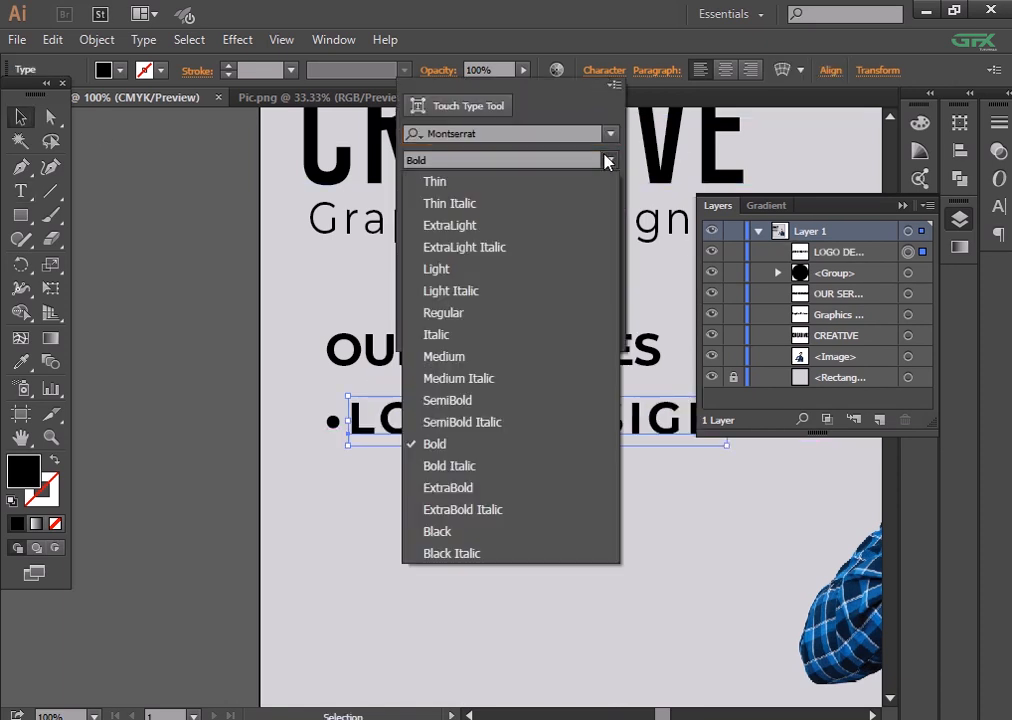
{"action": "left_click", "coordinate": [526, 352]}
{"action": "left_click", "coordinate": [609, 160]}
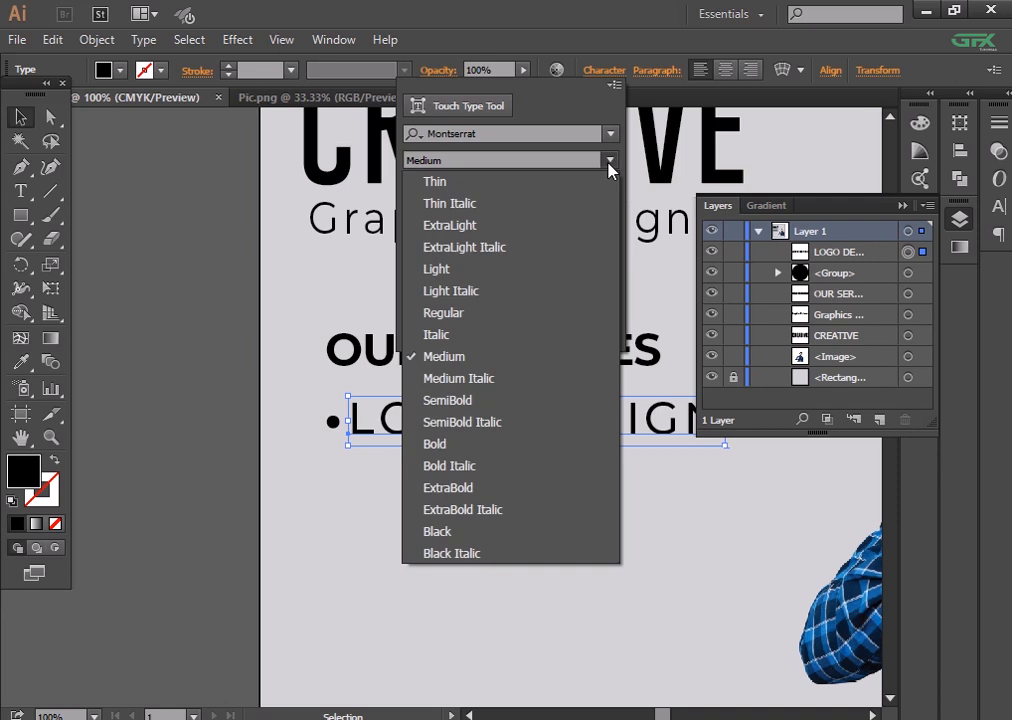
{"action": "left_click", "coordinate": [510, 313]}
{"action": "left_click", "coordinate": [435, 198]}
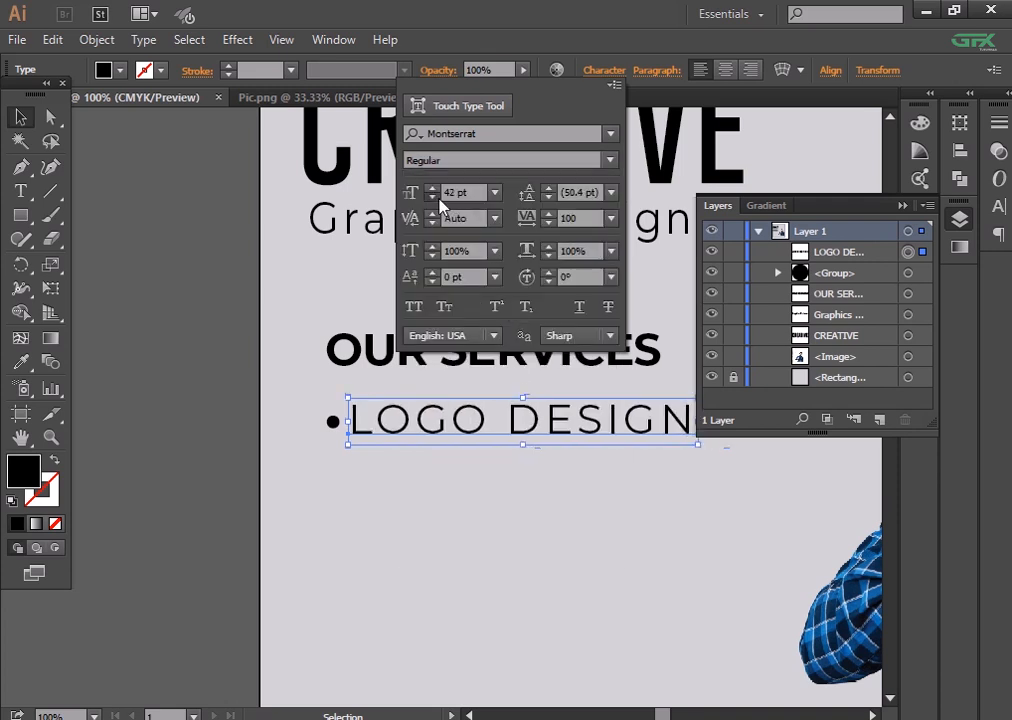
{"action": "left_click", "coordinate": [437, 198]}
{"action": "left_click", "coordinate": [437, 198]}
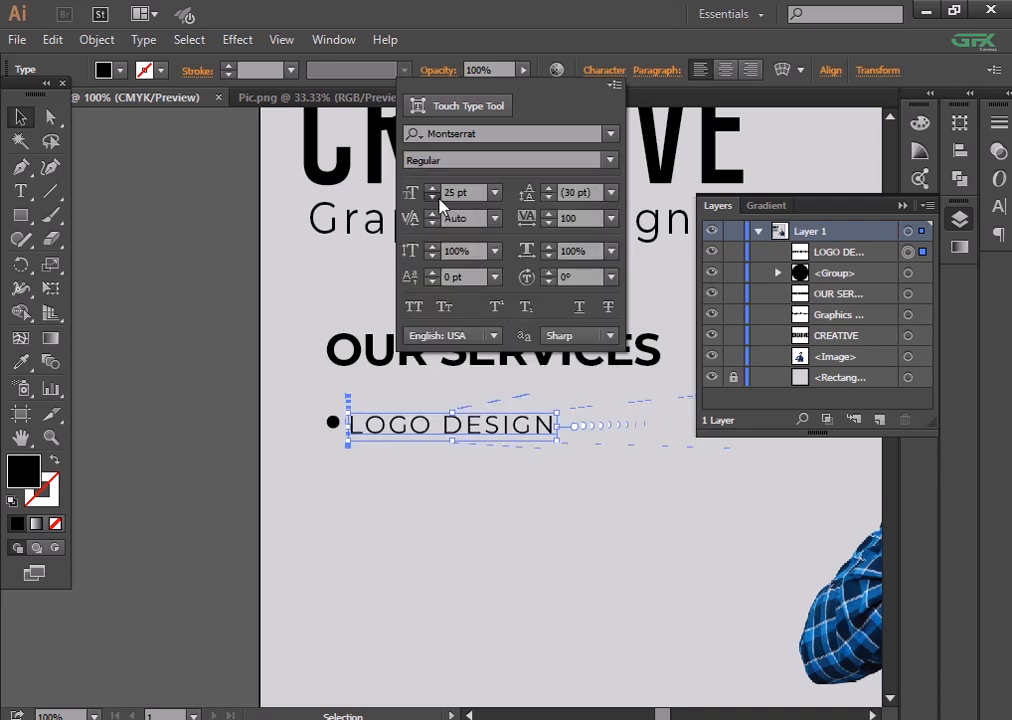
{"action": "left_click", "coordinate": [437, 198]}
{"action": "left_click", "coordinate": [437, 198]}
{"action": "left_click", "coordinate": [437, 198]}
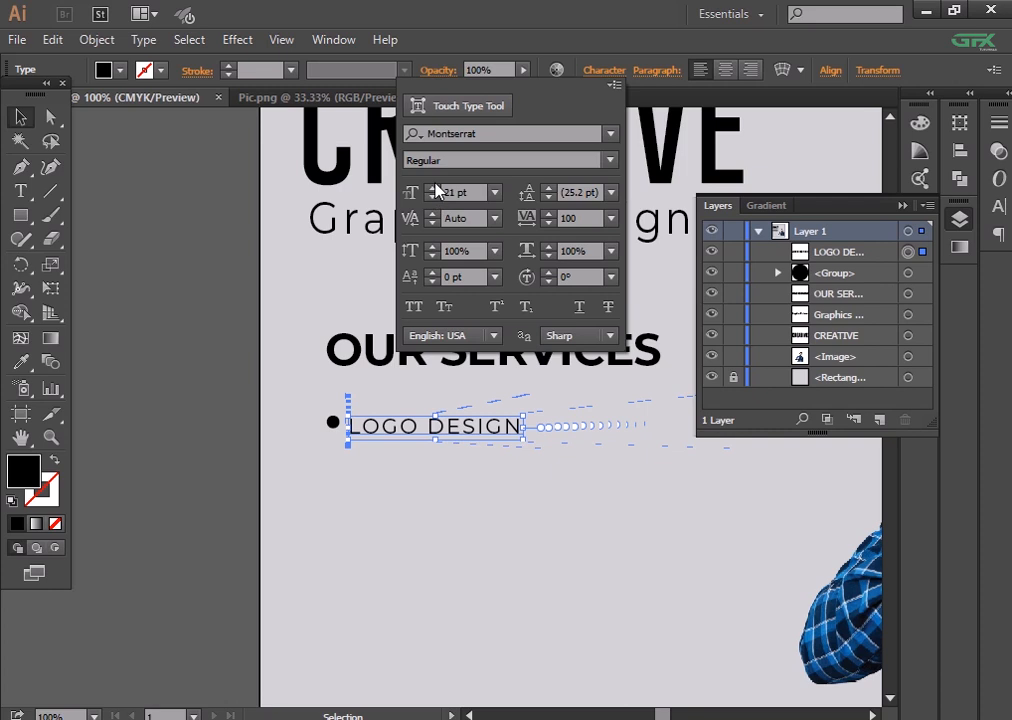
{"action": "left_click", "coordinate": [228, 332]}
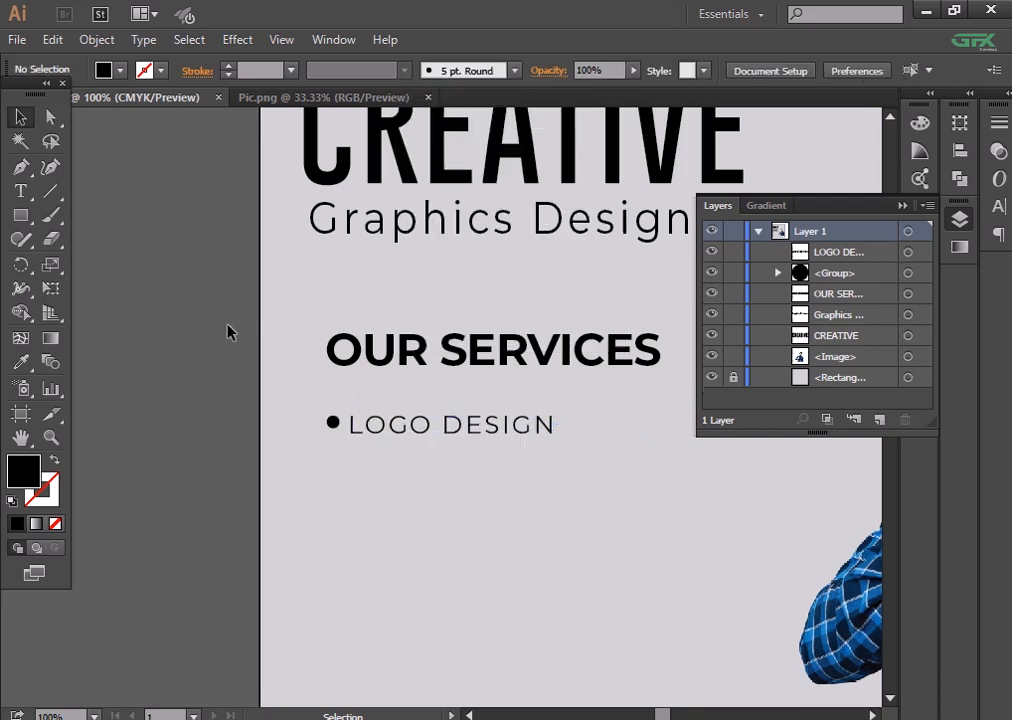
- Shrink the bullet dot to about 12.6 px and nudge it slightly lower
{"action": "left_click", "coordinate": [333, 422]}
{"action": "key", "text": "ctrl+="}
{"action": "mouse_move", "coordinate": [236, 448]}
{"action": "left_mouse_down"}
{"action": "mouse_move", "coordinate": [246, 461]}
{"action": "mouse_move", "coordinate": [226, 434]}
{"action": "mouse_move", "coordinate": [226, 446]}
{"action": "left_mouse_up"}
{"action": "left_click", "coordinate": [228, 445]}
{"action": "left_click", "coordinate": [366, 540]}
{"action": "key", "text": "ctrl+minus"}
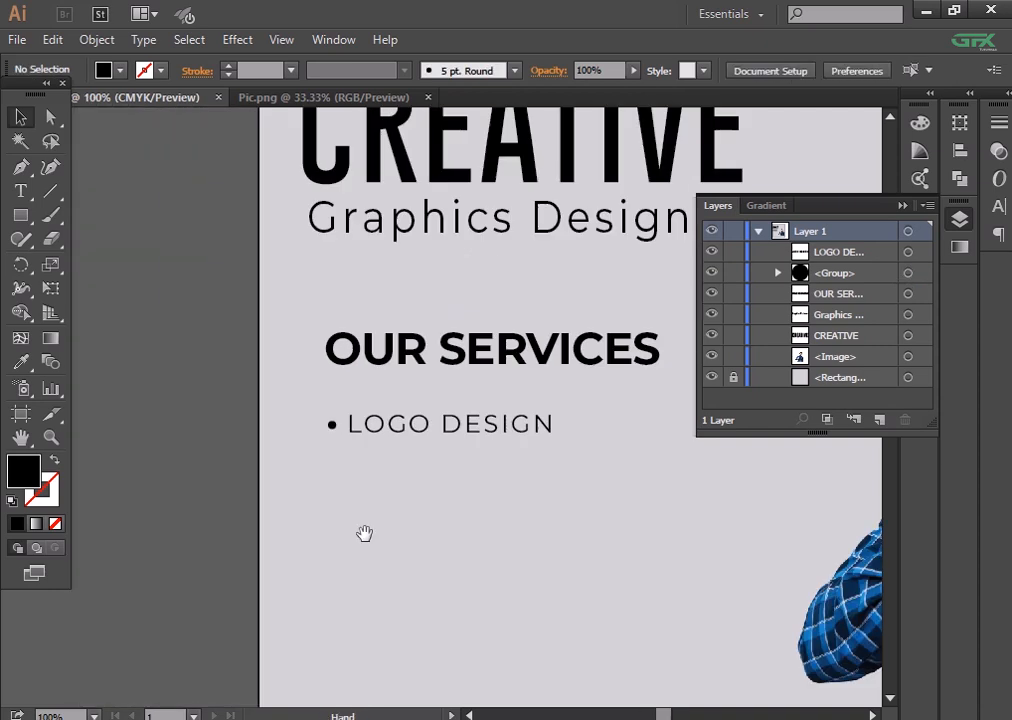
{"action": "left_click_drag", "start_coordinate": [364, 533], "coordinate": [318, 547]}
- Set LOGO DESIGN to Medium weight
{"action": "left_click", "coordinate": [350, 440]}
{"action": "left_click", "coordinate": [605, 72]}
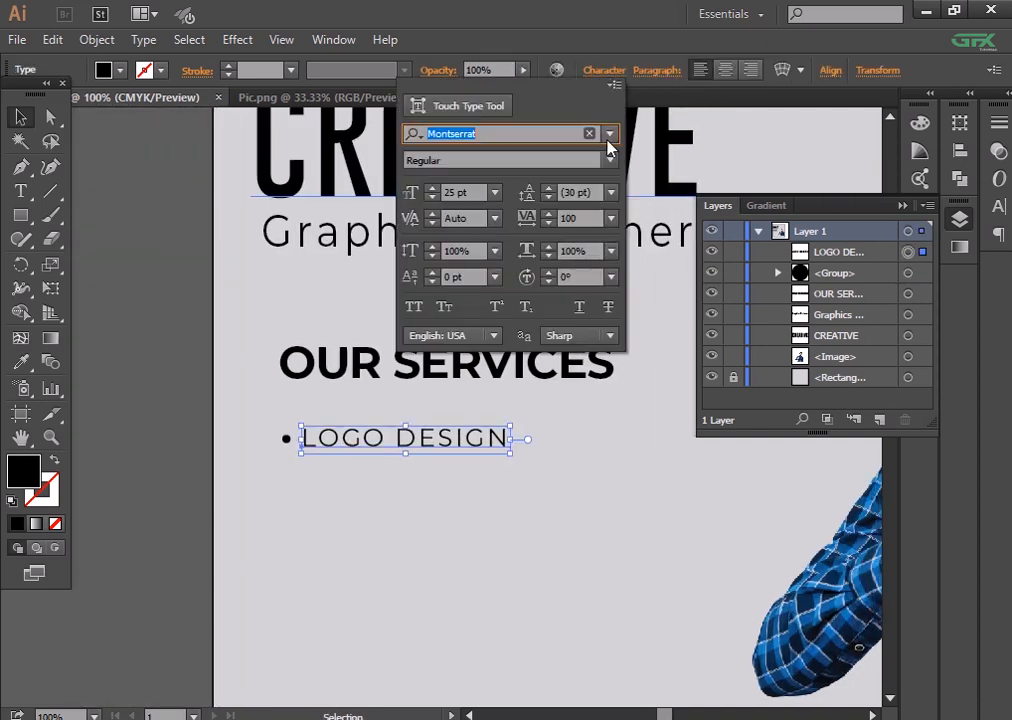
{"action": "left_click", "coordinate": [612, 158]}
{"action": "left_click", "coordinate": [535, 357]}
- Copy the bullet and LOGO DESIGN line downward and repeat it into five lines
{"action": "left_click_drag", "start_coordinate": [286, 439], "coordinate": [285, 439]}
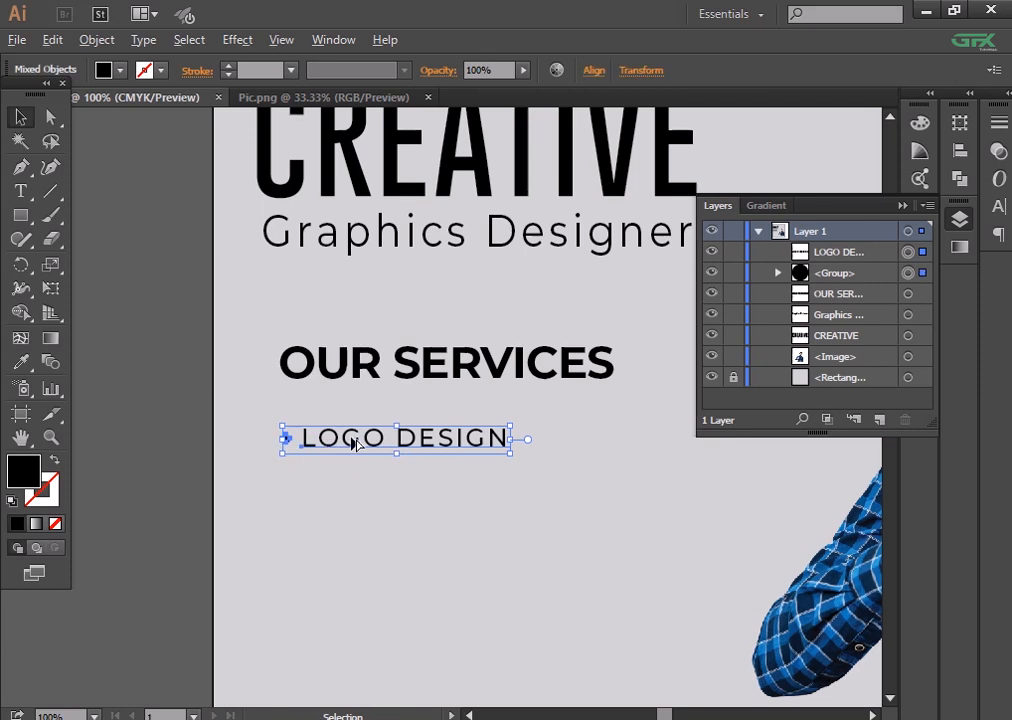
{"action": "left_click_drag", "start_coordinate": [355, 443], "coordinate": [349, 506]}
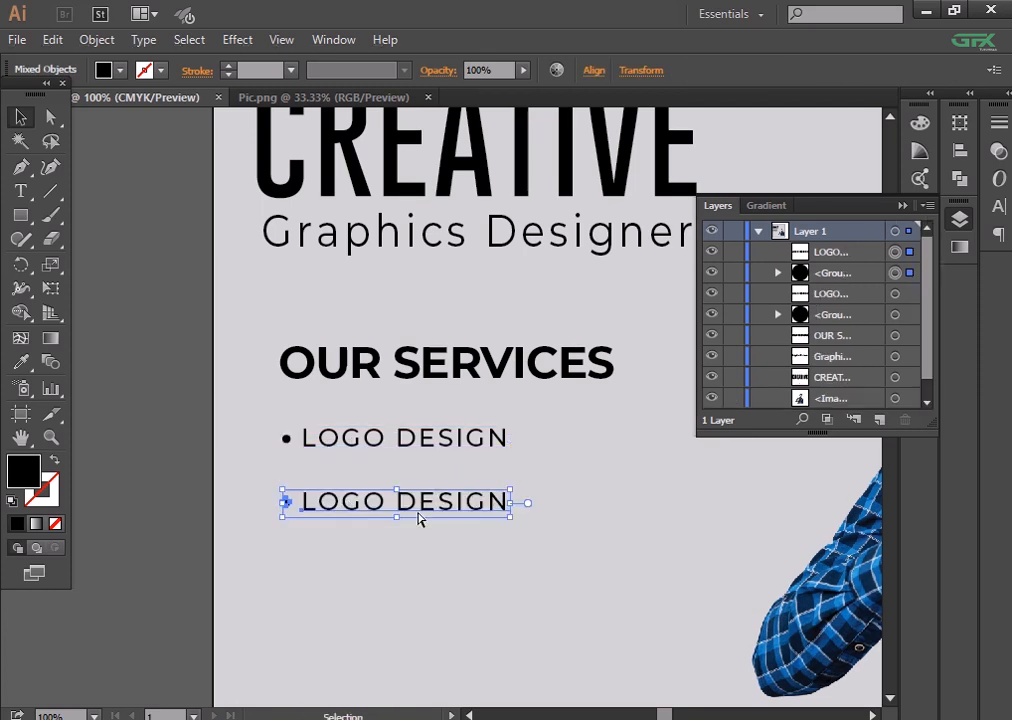
{"action": "key", "text": "ctrl+d"}
{"action": "key", "text": "ctrl+d"}
{"action": "key", "text": "ctrl+d"}
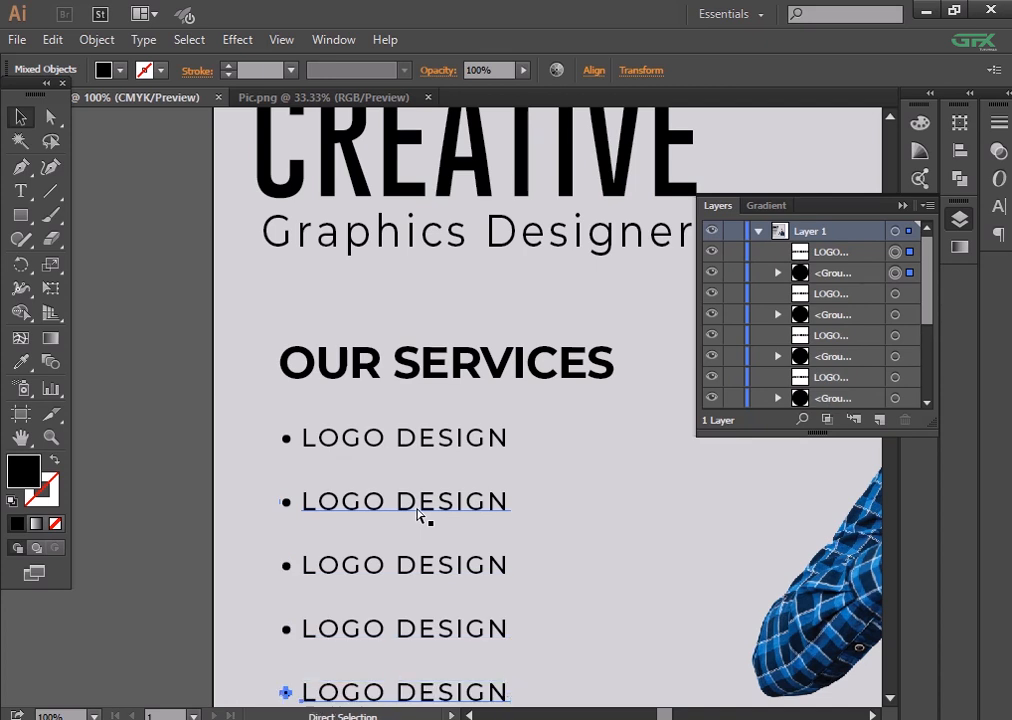
{"action": "key", "text": "ctrl+minus"}
{"action": "key", "text": "ctrl+minus"}
{"action": "key", "text": "ctrl+equal"}
{"action": "key", "text": "ctrl+equal"}
{"action": "scroll", "coordinate": [441, 389], "scroll_direction": "down", "scroll_amount": 3}
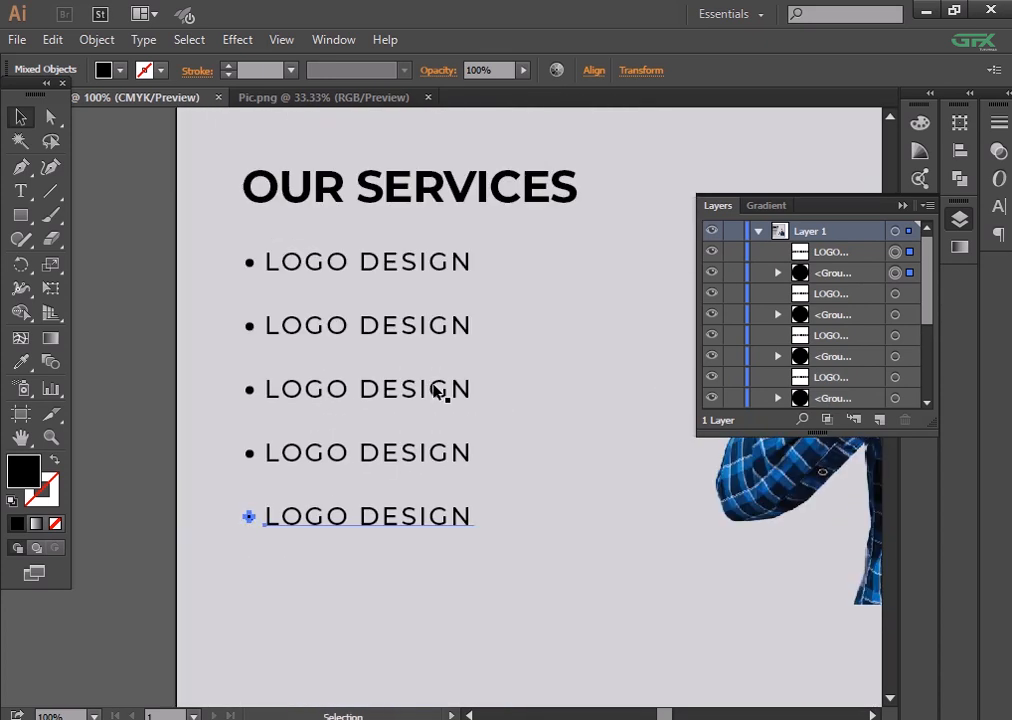
- Enlarge all five service lines to 30 pt
{"action": "left_click_drag", "start_coordinate": [334, 228], "coordinate": [450, 558]}
{"action": "left_click", "coordinate": [604, 70]}
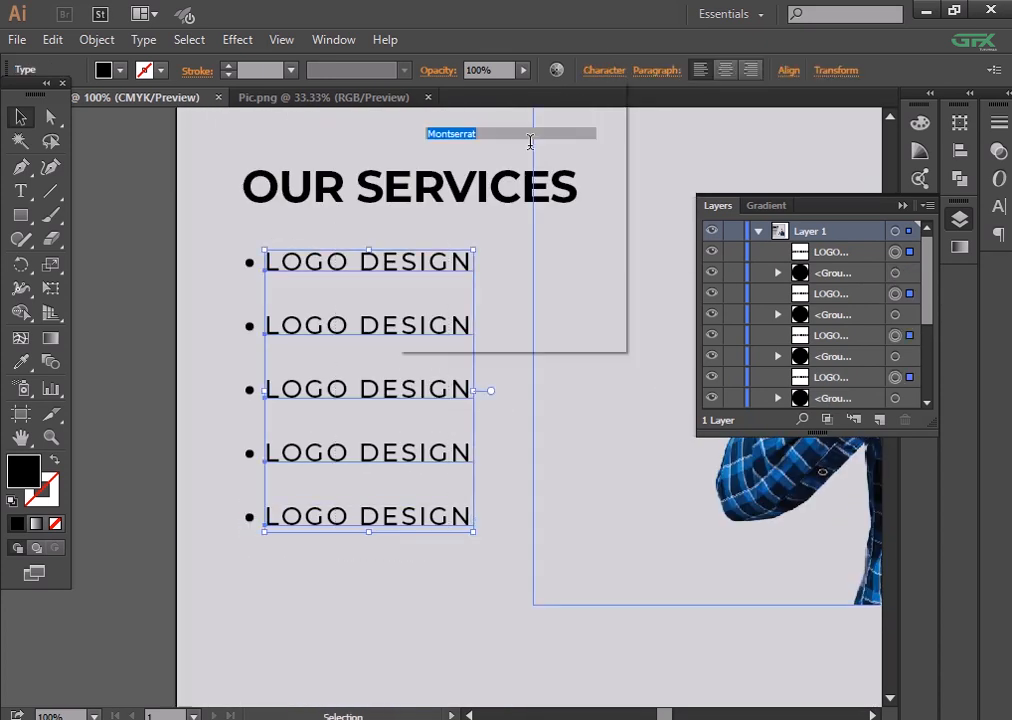
{"action": "left_click", "coordinate": [436, 188]}
{"action": "left_click", "coordinate": [436, 188]}
{"action": "left_click", "coordinate": [436, 188]}
{"action": "left_click", "coordinate": [440, 193]}
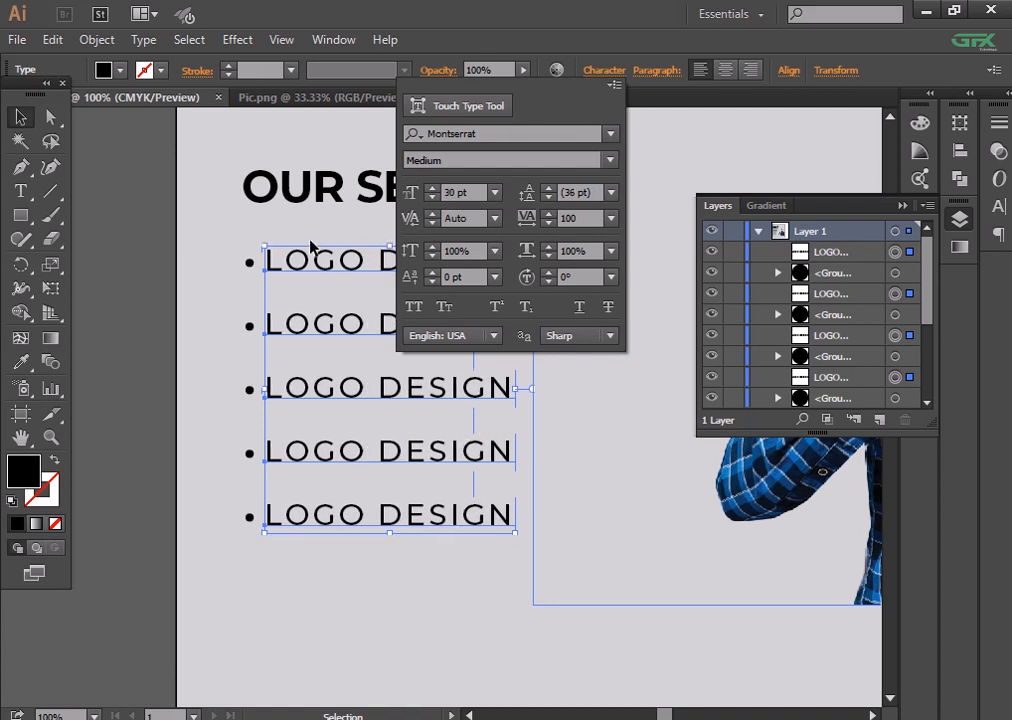
{"action": "left_click", "coordinate": [219, 321]}
- Retype the second line as BUSINESS CARD DESIGN and reduce its font size slightly
{"action": "key", "text": "t"}
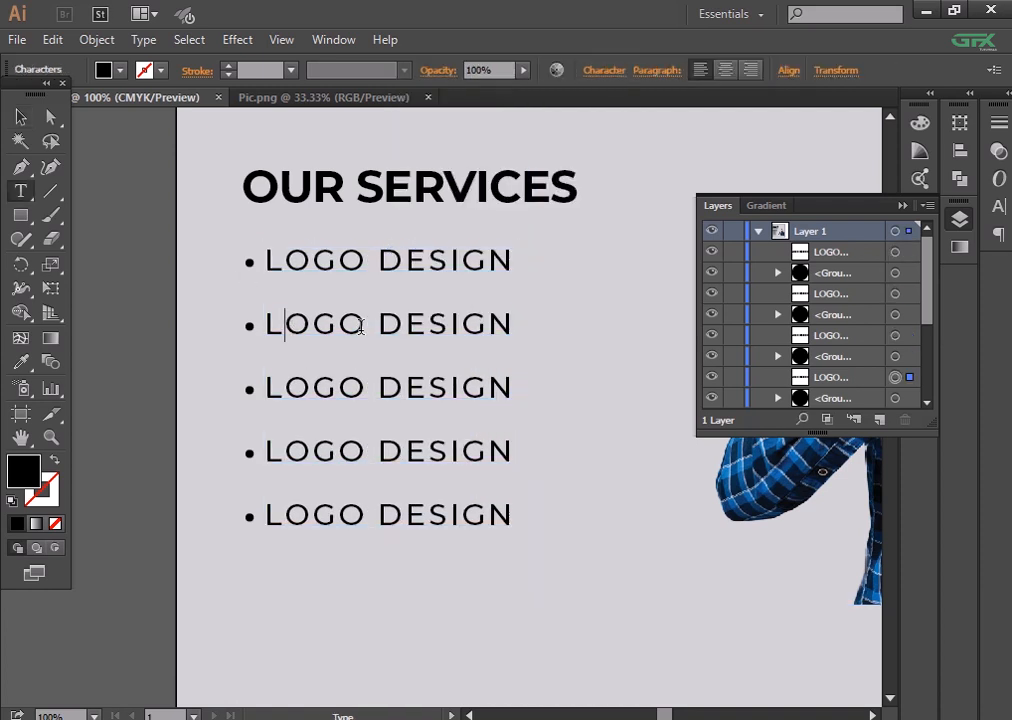
{"action": "double_click", "coordinate": [266, 325]}
{"action": "type", "text": "BUSINESS"}
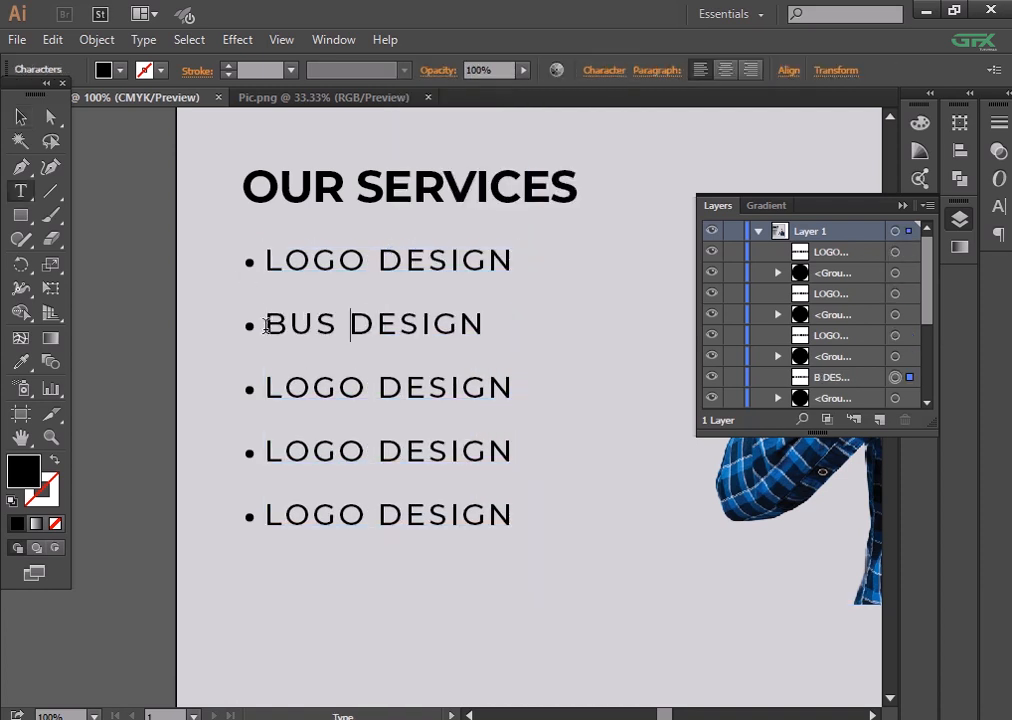
{"action": "type", "text": "CAR"}
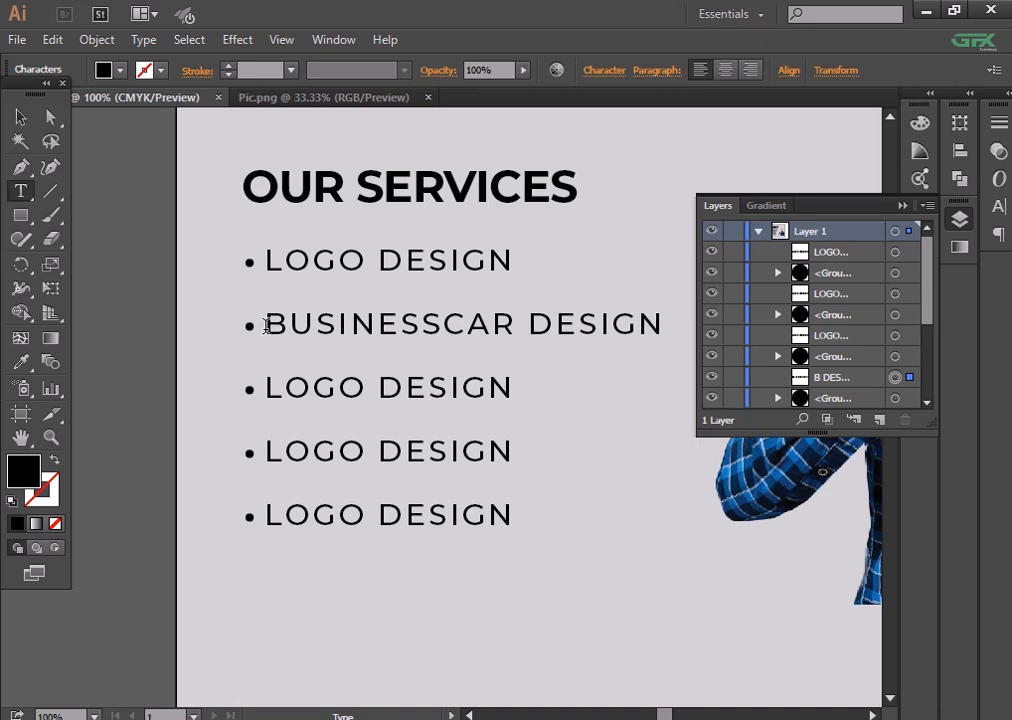
{"action": "key", "text": "BackSpace"}
{"action": "key", "text": "BackSpace"}
{"action": "key", "text": "BackSpace"}
{"action": "type", "text": "CAR"}
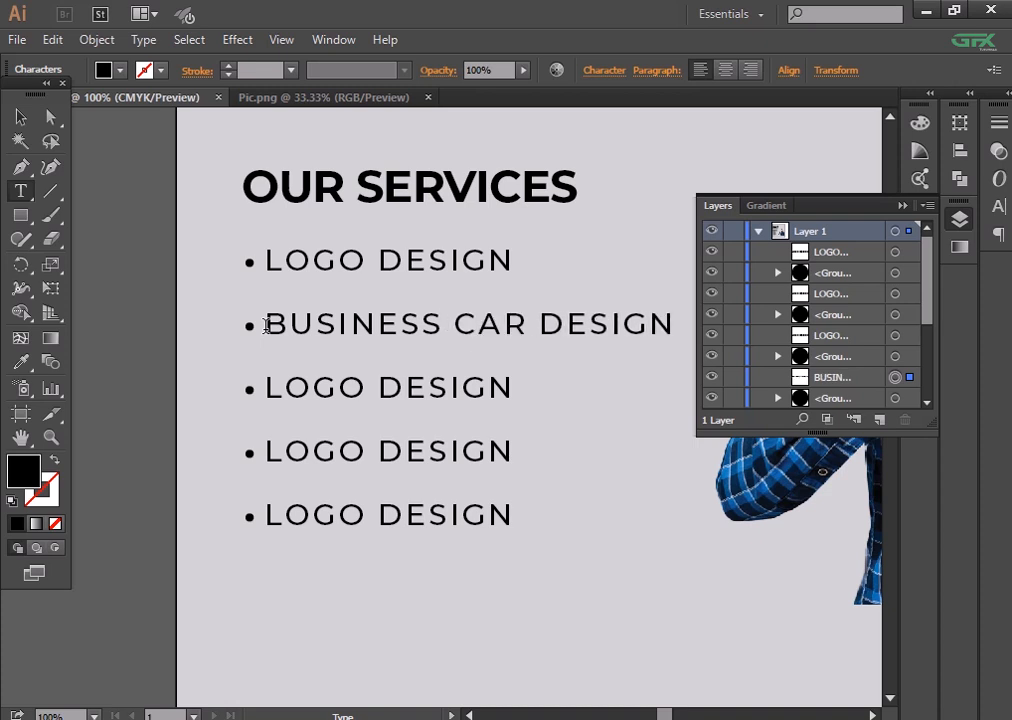
{"action": "type", "text": "D"}
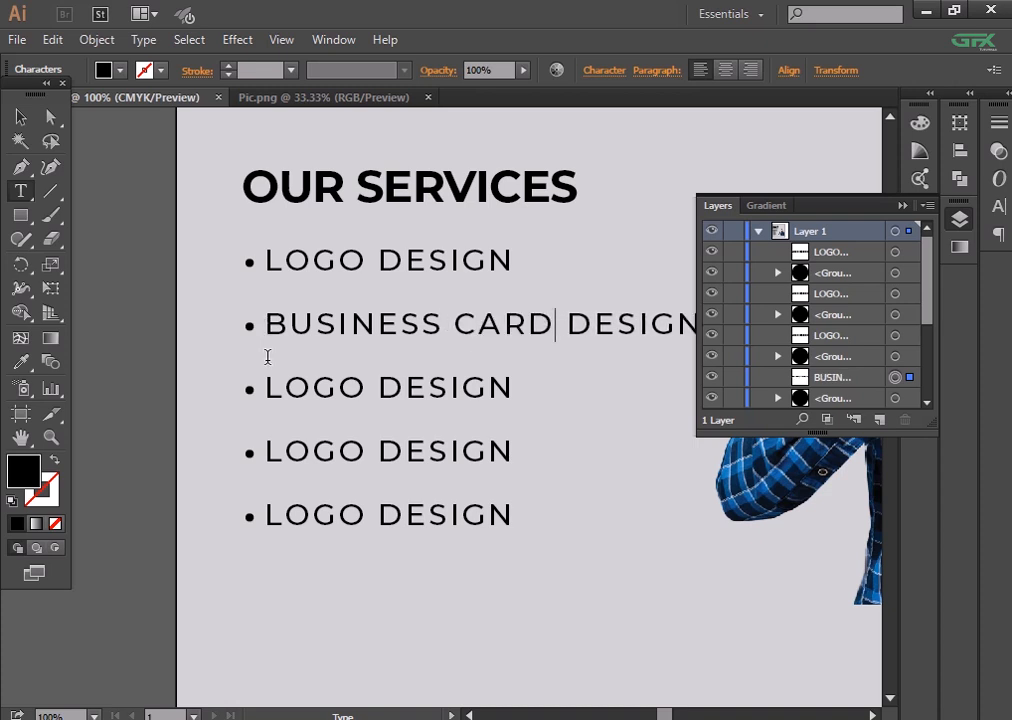
{"action": "left_click", "coordinate": [35, 117]}
{"action": "left_click", "coordinate": [604, 70]}
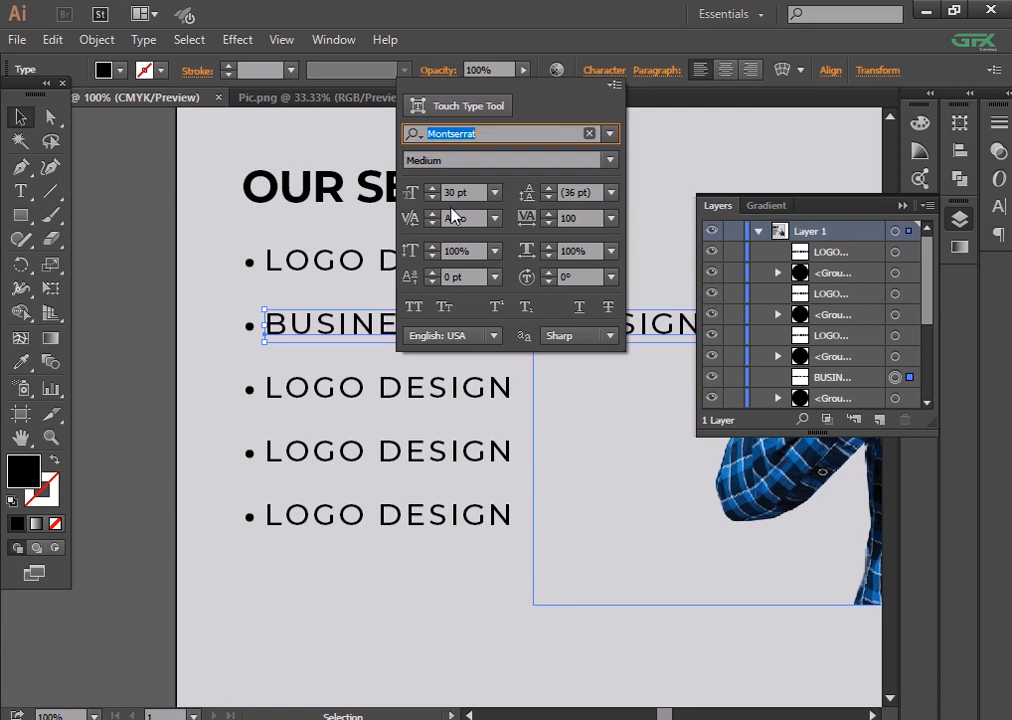
{"action": "left_click", "coordinate": [434, 201]}
{"action": "left_click", "coordinate": [434, 201]}
{"action": "left_click", "coordinate": [143, 278]}
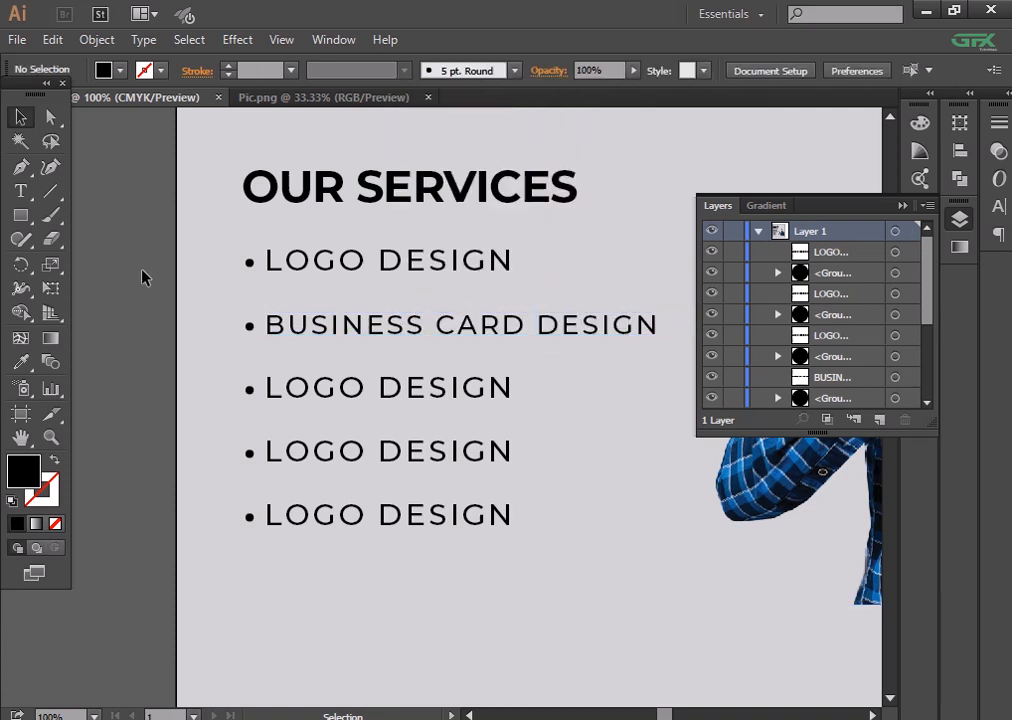
- Rename the third and fourth lines to BANNER DESIGN and POSTER DESIGN
{"action": "double_click", "coordinate": [349, 388]}
{"action": "left_click_drag", "start_coordinate": [366, 388], "coordinate": [266, 389]}
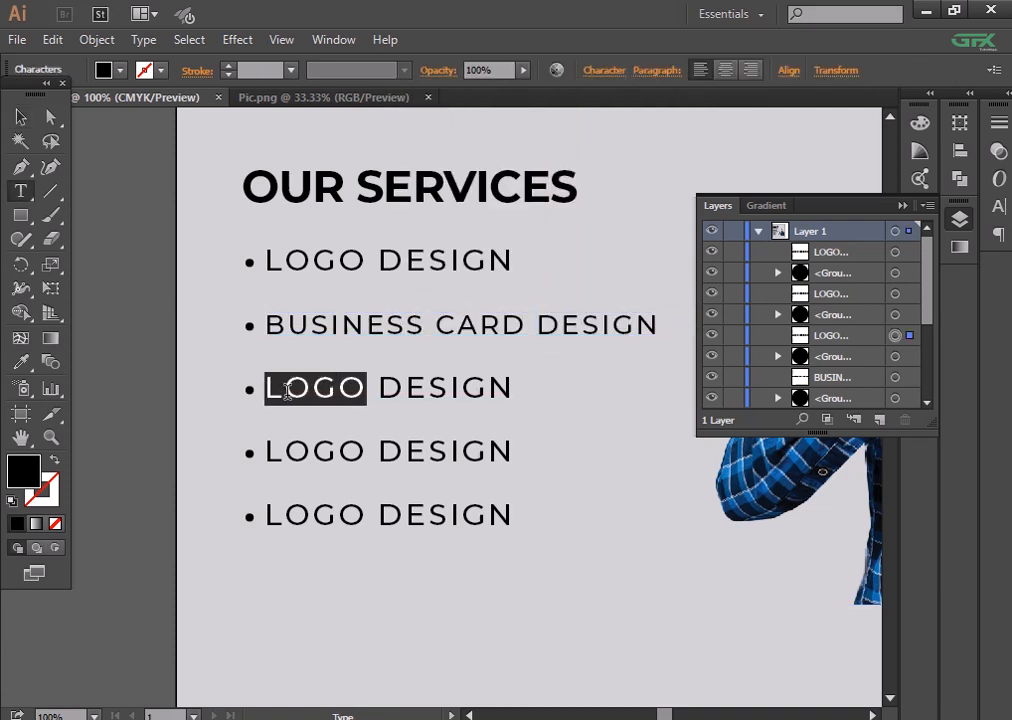
{"action": "type", "text": "BANNER"}
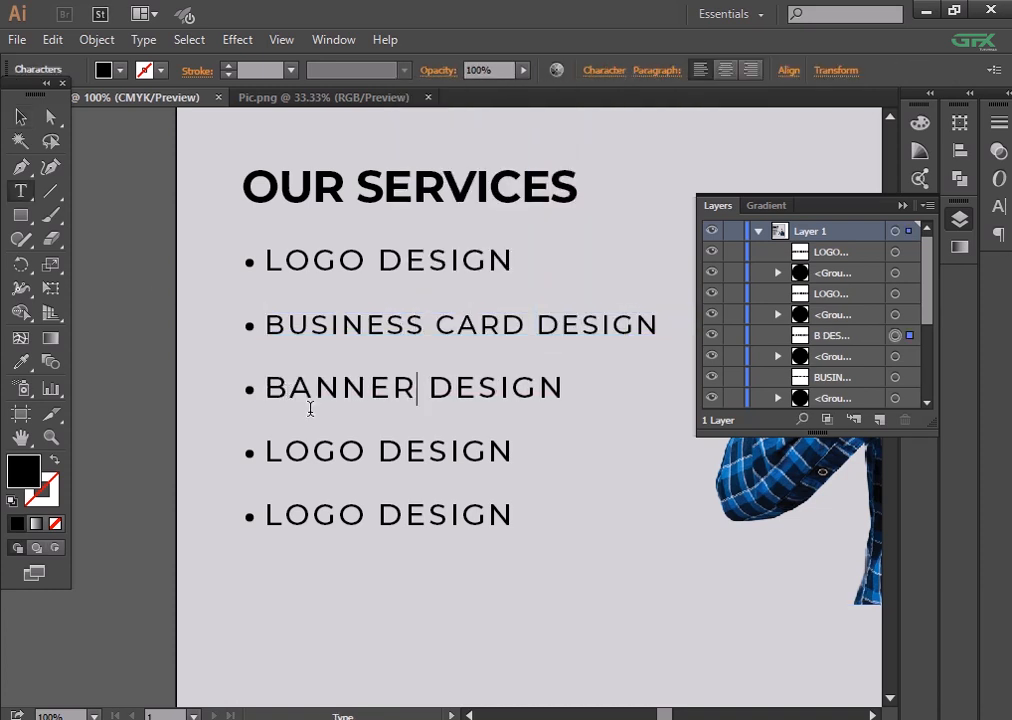
{"action": "key", "text": "BackSpace"}
{"action": "key", "text": "BackSpace"}
{"action": "key", "text": "BackSpace"}
{"action": "key", "text": "BackSpace"}
{"action": "type", "text": "POSTER"}
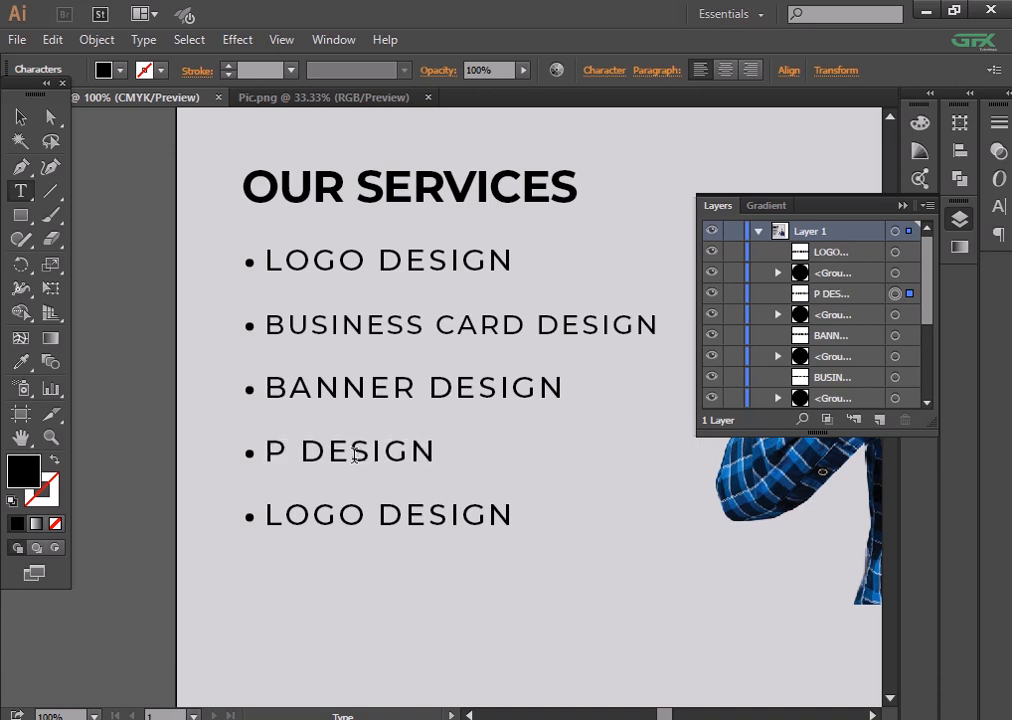
- Change the fifth line to UI/UX DESIGN
{"action": "left_click", "coordinate": [358, 522]}
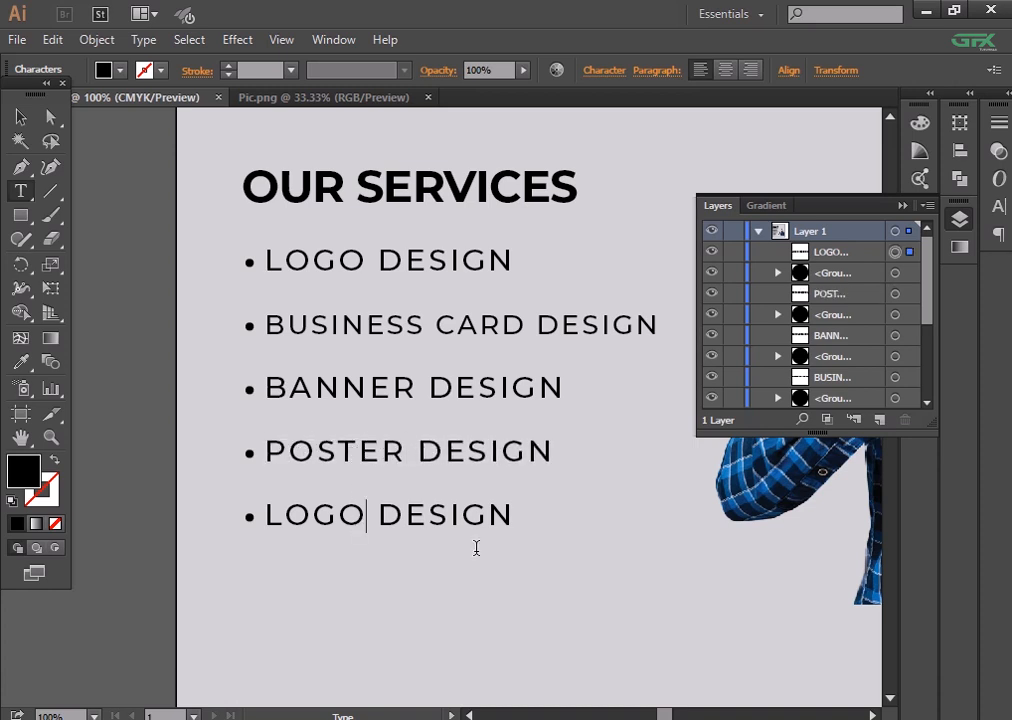
{"action": "key", "text": "BackSpace"}
{"action": "key", "text": "BackSpace"}
{"action": "key", "text": "BackSpace"}
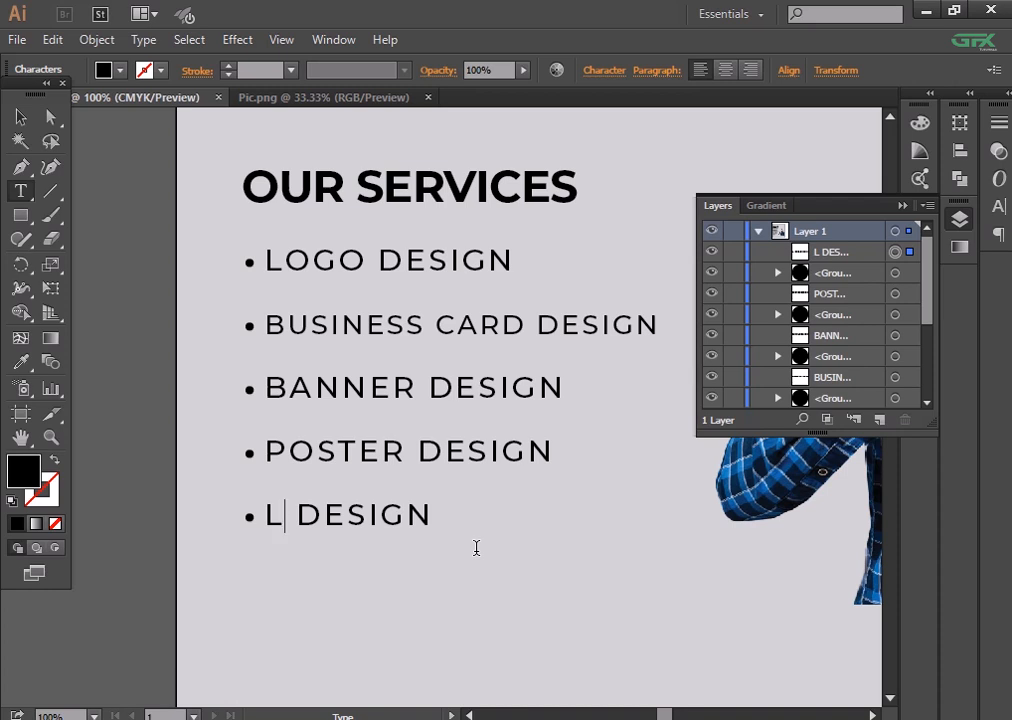
{"action": "type", "text": "FLYER"}
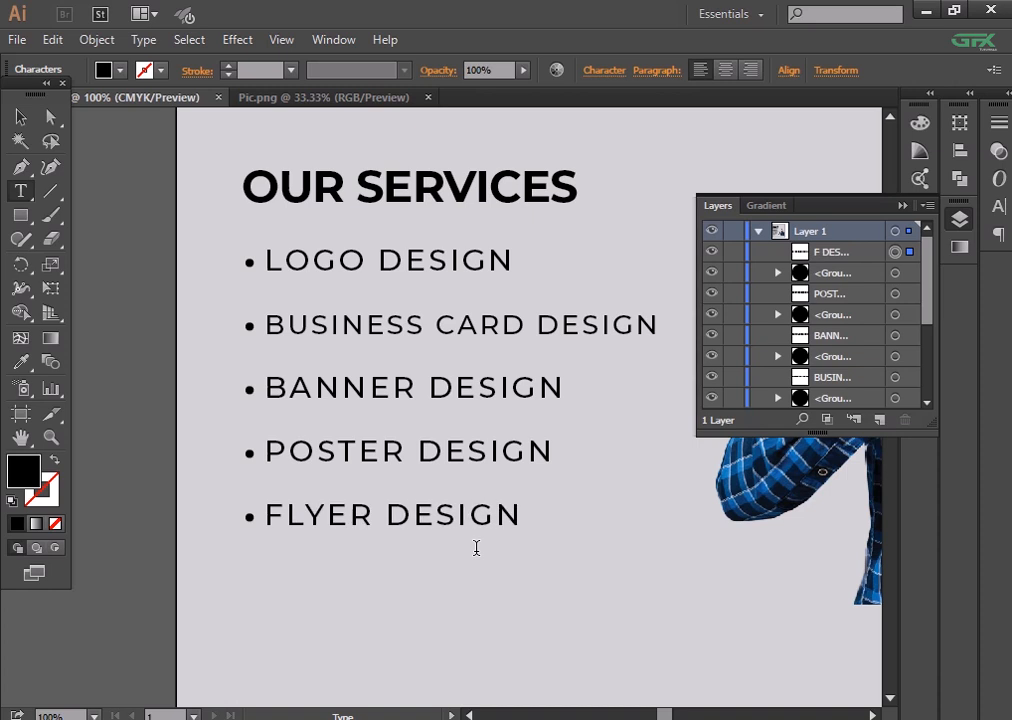
{"action": "key", "text": "BackSpace"}
{"action": "key", "text": "BackSpace"}
{"action": "key", "text": "BackSpace"}
{"action": "key", "text": "BackSpace"}
{"action": "key", "text": "BackSpace"}
{"action": "type", "text": "UI"}
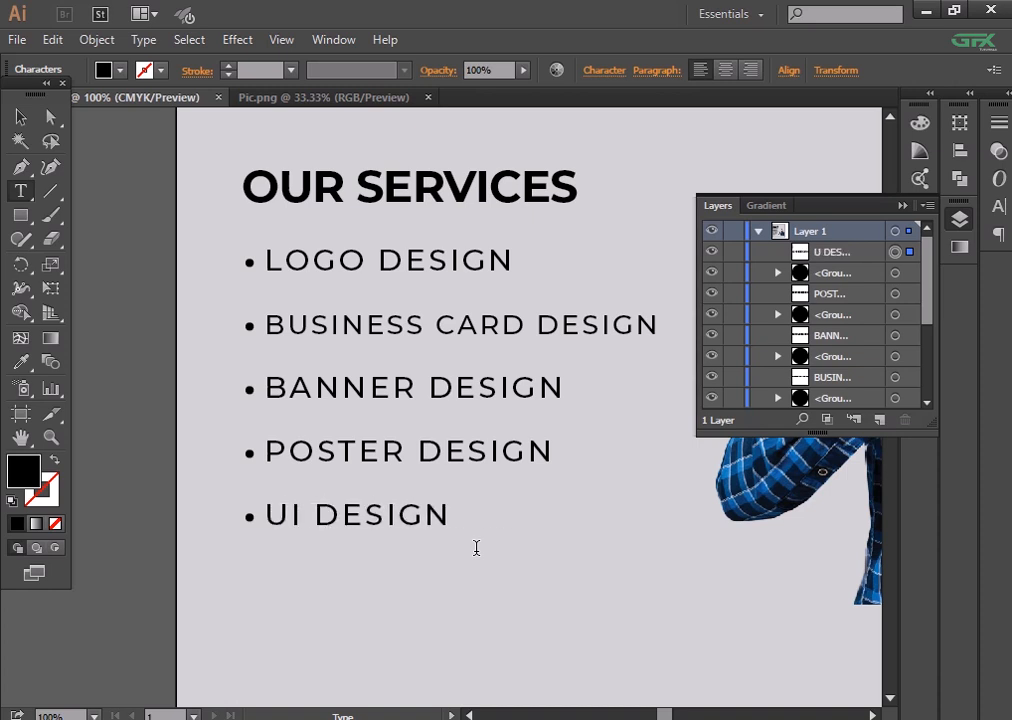
{"action": "type", "text": "/UX"}
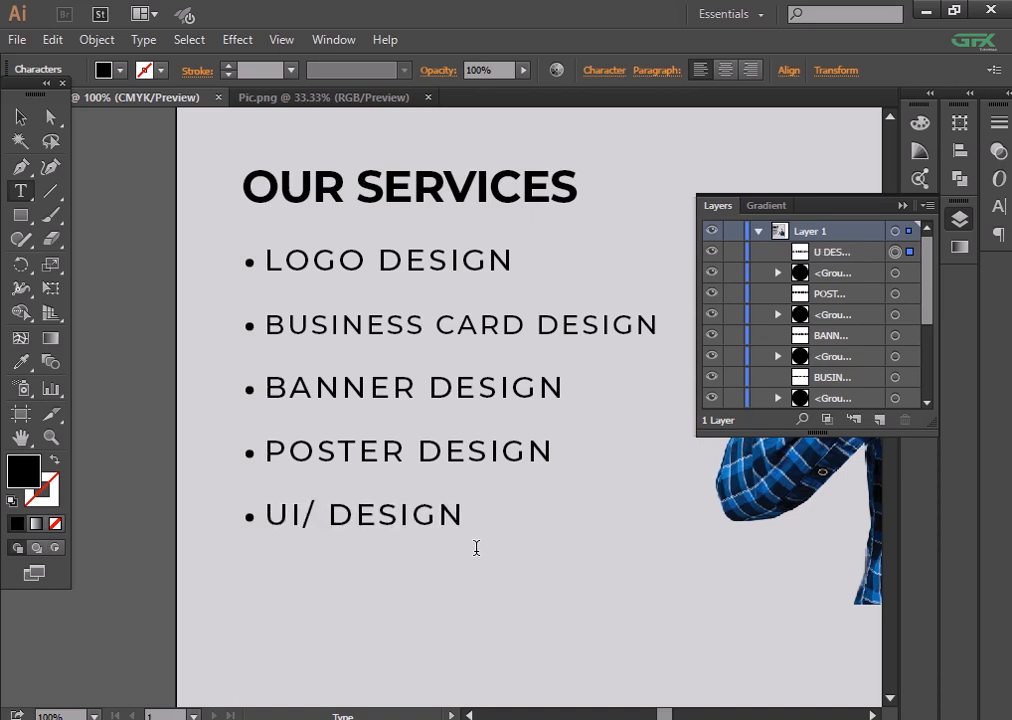
{"action": "left_click", "coordinate": [21, 117]}
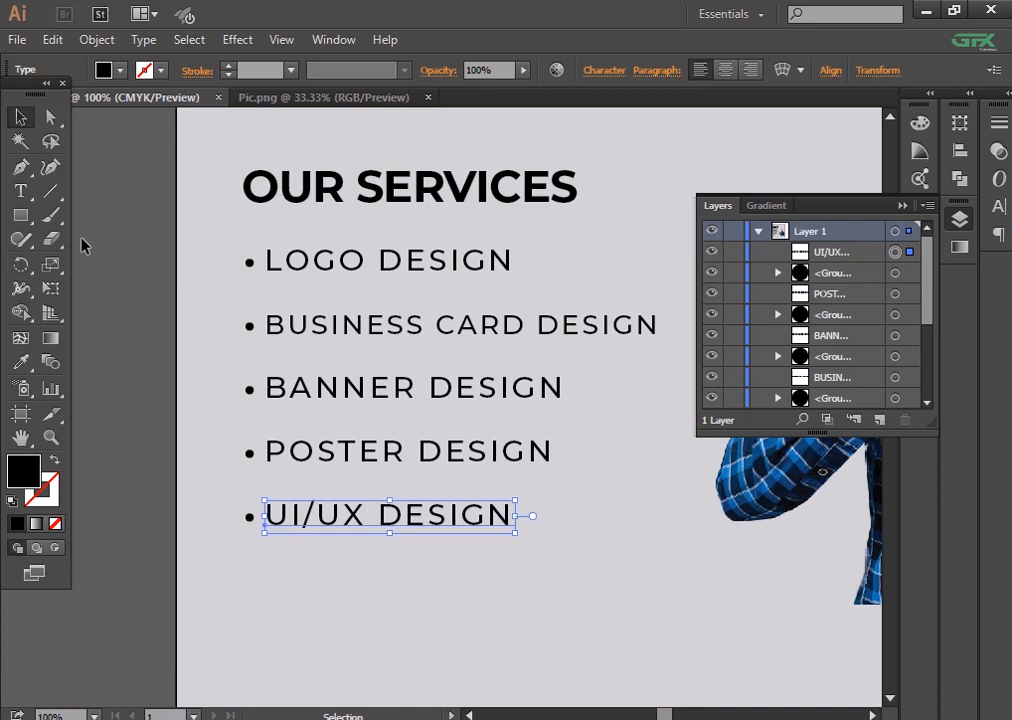
- Select the five service lines, undoing an accidental photo move, and check their font weight
{"action": "left_click", "coordinate": [118, 274]}
{"action": "key", "text": "ctrl+minus"}
{"action": "left_click_drag", "start_coordinate": [228, 362], "coordinate": [130, 367]}
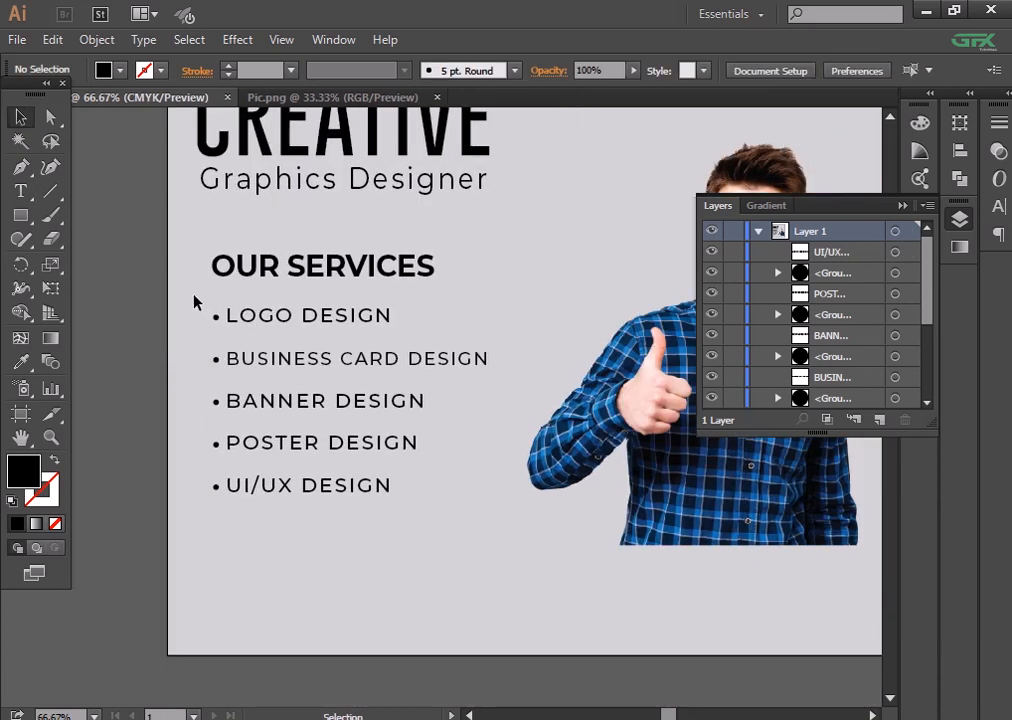
{"action": "left_click_drag", "start_coordinate": [209, 291], "coordinate": [325, 355]}
{"action": "key", "text": "ctrl+z"}
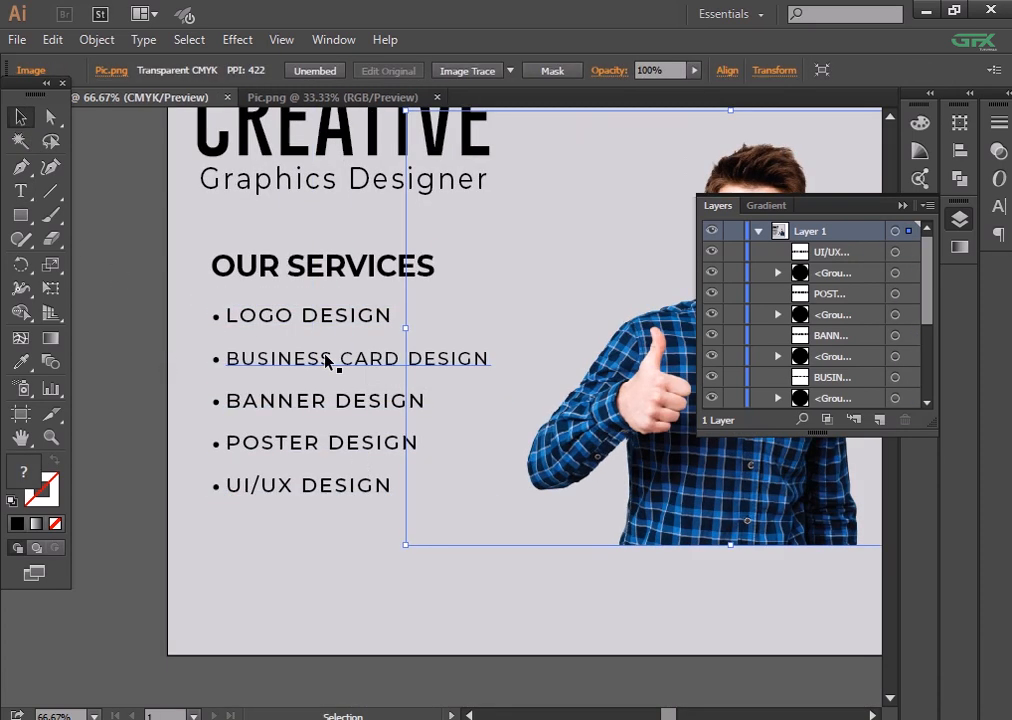
{"action": "left_click_drag", "start_coordinate": [298, 542], "coordinate": [271, 294]}
{"action": "left_click", "coordinate": [604, 70]}
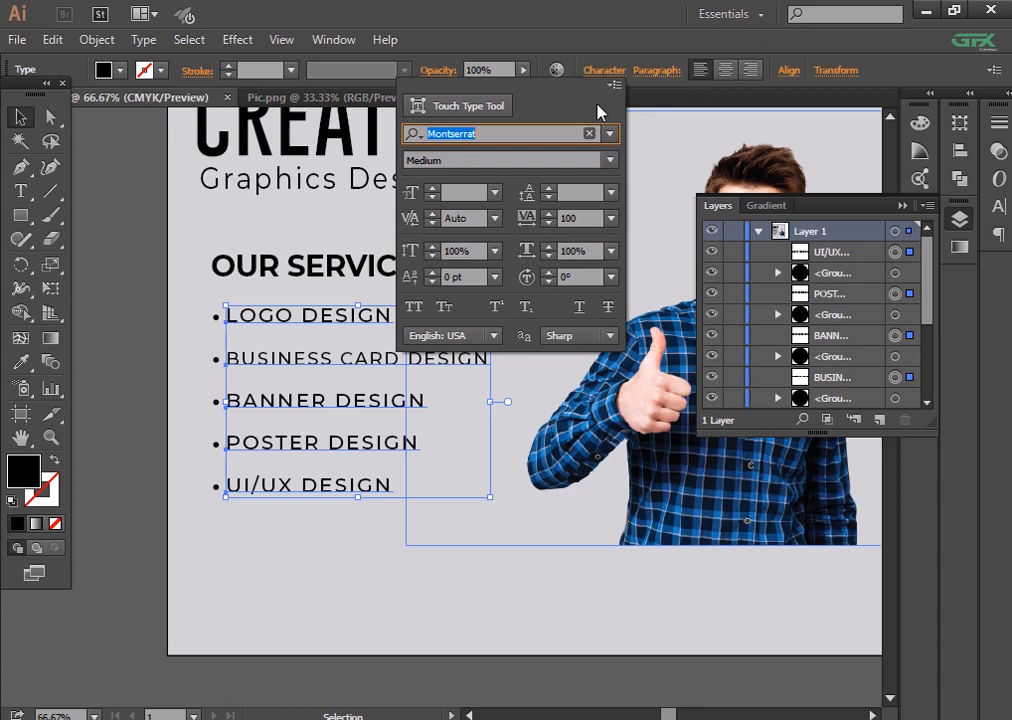
{"action": "left_click", "coordinate": [609, 161]}
{"action": "left_click", "coordinate": [528, 408]}
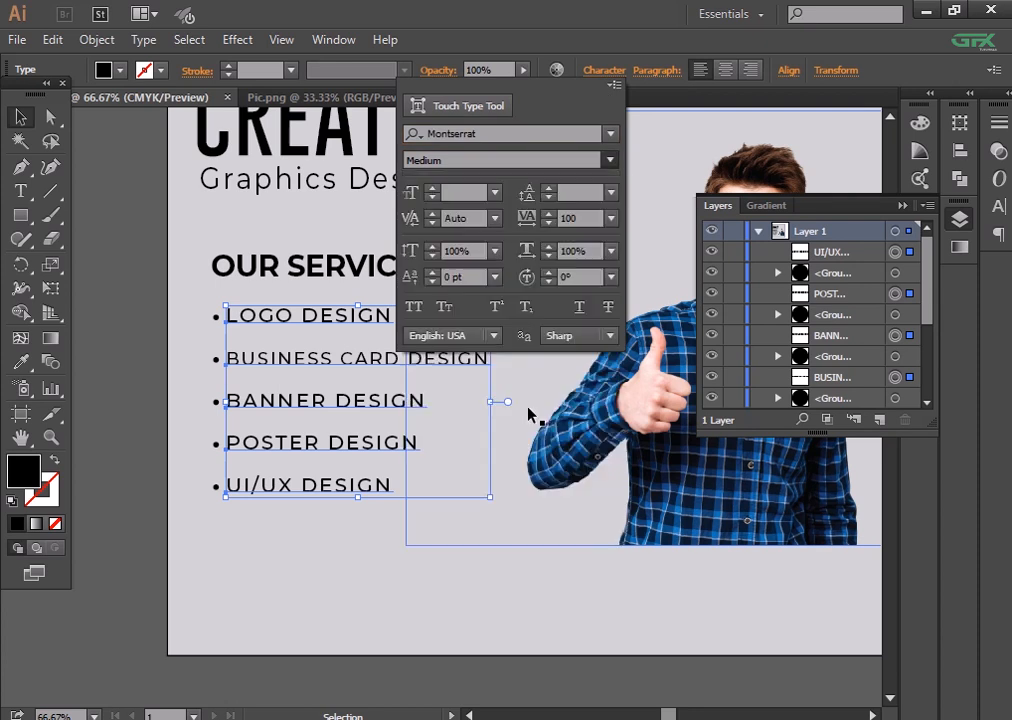
{"action": "left_click", "coordinate": [230, 566]}
- Fine-tune the service lines' position by nudging them down and back up
{"action": "left_click_drag", "start_coordinate": [199, 296], "coordinate": [307, 496]}
{"action": "key", "text": "Down"}
{"action": "key", "text": "Down"}
{"action": "key", "text": "Down"}
{"action": "key", "text": "Down"}
{"action": "key", "text": "Down"}
{"action": "key", "text": "Down"}
{"action": "key", "text": "Down"}
{"action": "key", "text": "Down"}
{"action": "key", "text": "Down"}
{"action": "key", "text": "Down"}
{"action": "left_click", "coordinate": [150, 316]}
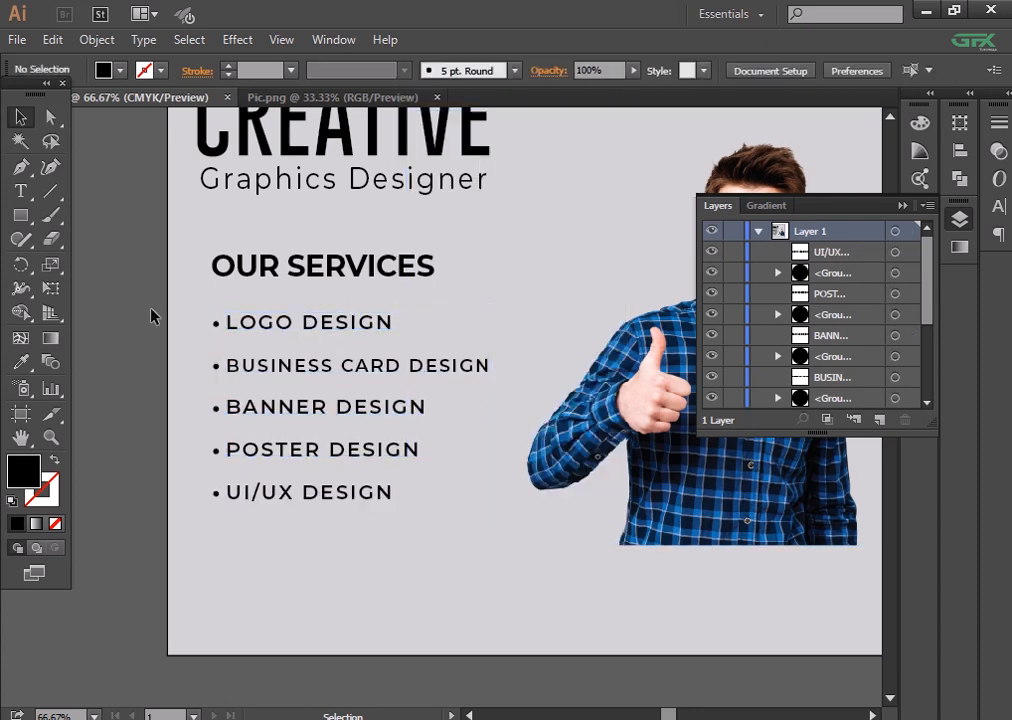
{"action": "left_click_drag", "start_coordinate": [199, 300], "coordinate": [318, 559]}
{"action": "key", "text": "Up"}
{"action": "key", "text": "Up"}
{"action": "key", "text": "Up"}
{"action": "key", "text": "Up"}
{"action": "key", "text": "Up"}
{"action": "key", "text": "Up"}
{"action": "left_click", "coordinate": [338, 549]}
- Nudge OUR SERVICES down toward its list, then shift the whole services block slightly lower
{"action": "key", "text": "ctrl+minus"}
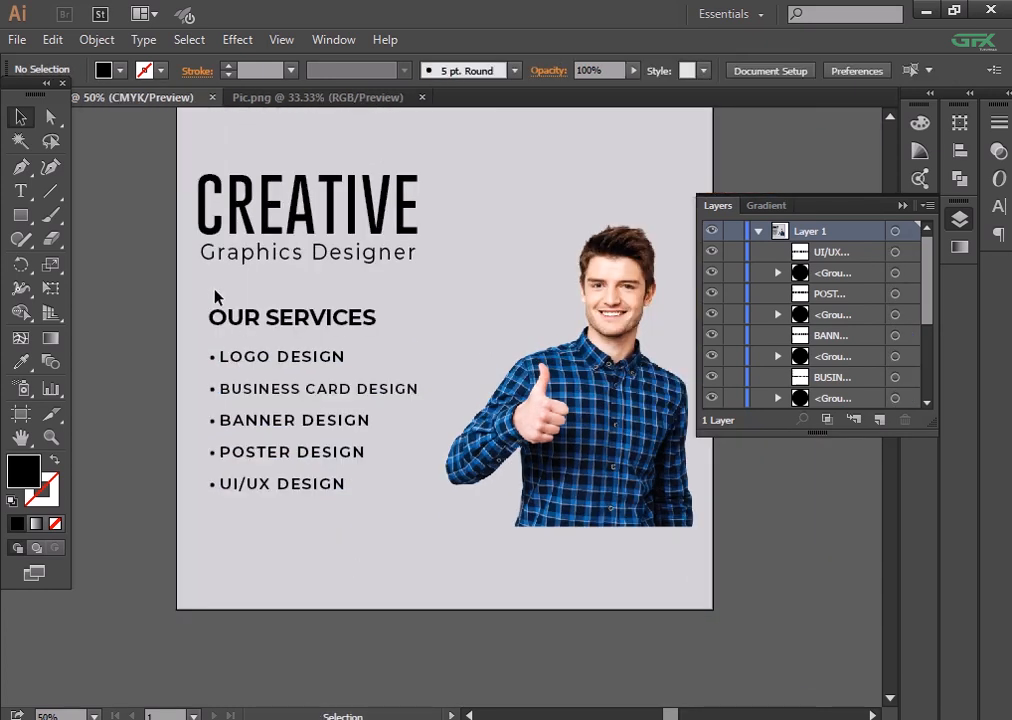
{"action": "left_click", "coordinate": [257, 325]}
{"action": "key", "text": "Down"}
{"action": "key", "text": "Down"}
{"action": "key", "text": "Down"}
{"action": "key", "text": "Down"}
{"action": "key", "text": "Down"}
{"action": "key", "text": "Down"}
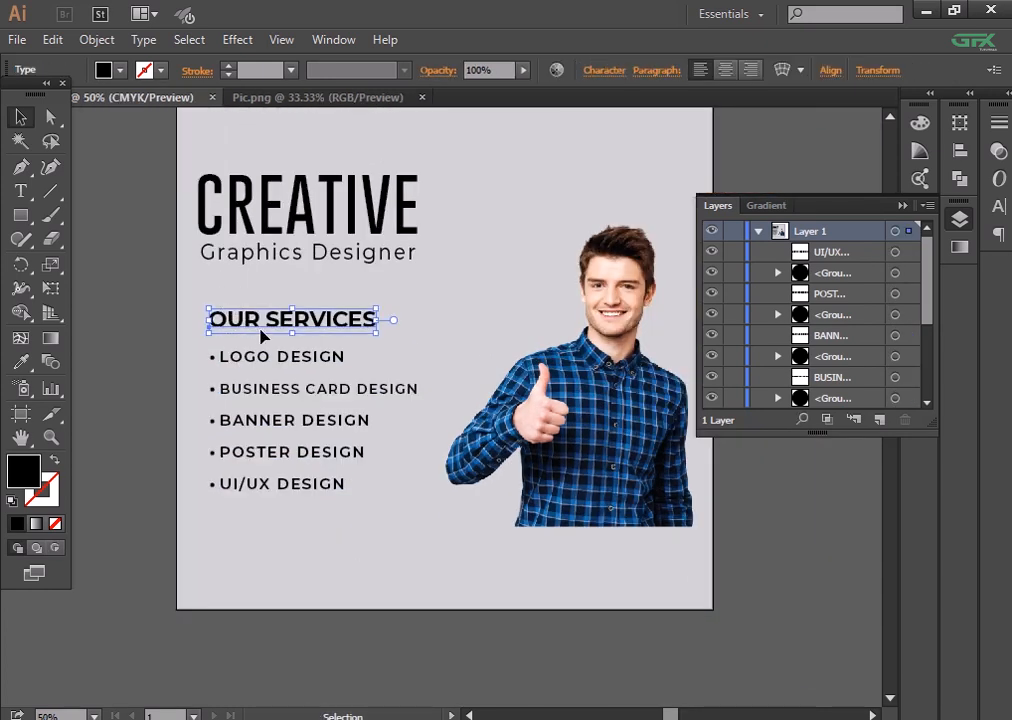
{"action": "key", "text": "Down"}
{"action": "key", "text": "Down"}
{"action": "left_click_drag", "start_coordinate": [197, 294], "coordinate": [308, 521]}
{"action": "key", "text": "Down"}
{"action": "key", "text": "Down"}
{"action": "key", "text": "Down"}
{"action": "key", "text": "Down"}
{"action": "key", "text": "Down"}
{"action": "key", "text": "Down"}
{"action": "key", "text": "Down"}
{"action": "key", "text": "Down"}
{"action": "key", "text": "Down"}
{"action": "key", "text": "Down"}
{"action": "key", "text": "Down"}
{"action": "key", "text": "Down"}
{"action": "key", "text": "Down"}
{"action": "key", "text": "Down"}
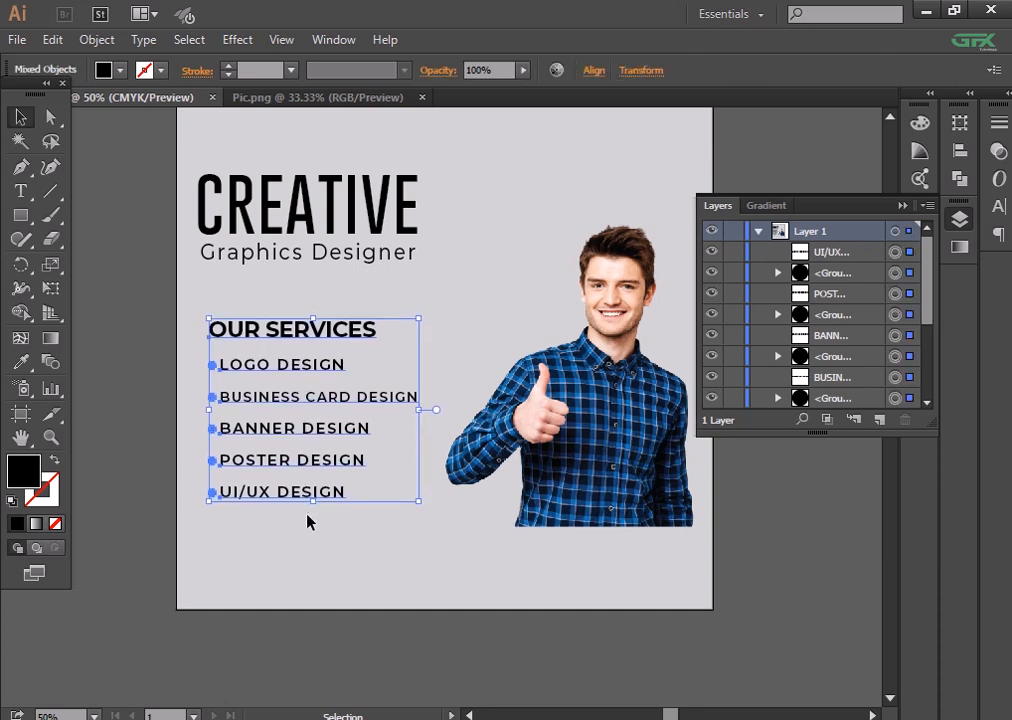
{"action": "key", "text": "Up"}
{"action": "key", "text": "Up"}
{"action": "key", "text": "Up"}
{"action": "key", "text": "Up"}
{"action": "key", "text": "Up"}
{"action": "key", "text": "Up"}
{"action": "key", "text": "Up"}
{"action": "key", "text": "Up"}
{"action": "key", "text": "Up"}
{"action": "key", "text": "Up"}
{"action": "left_click", "coordinate": [339, 551]}
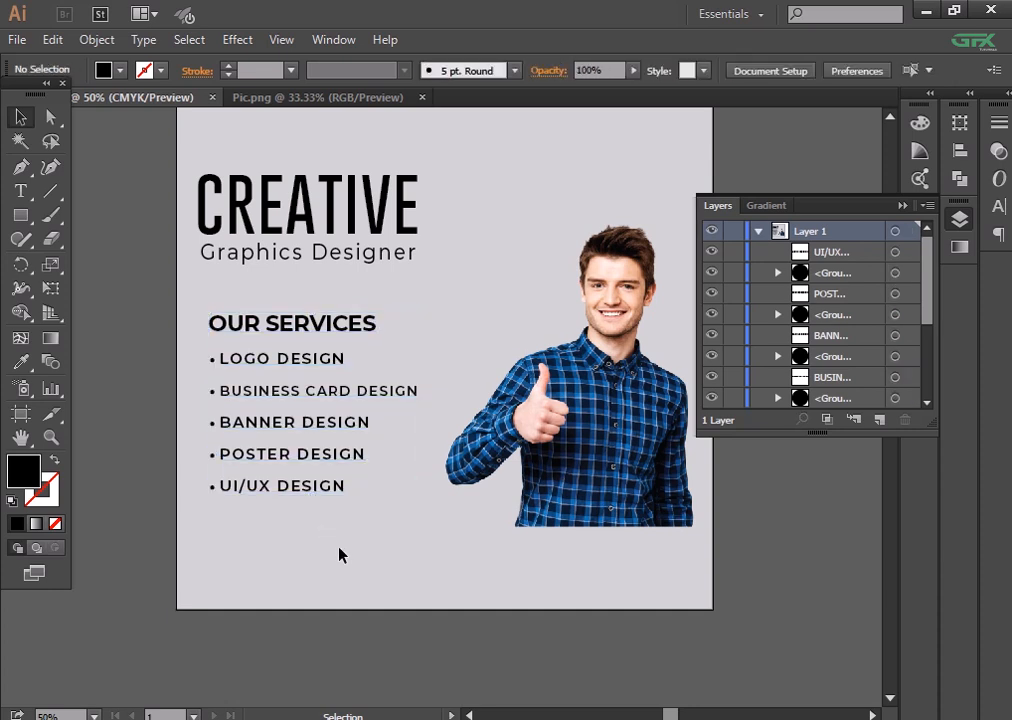
{"action": "left_click_drag", "start_coordinate": [487, 555], "coordinate": [615, 437]}
{"action": "key", "text": "ctrl+equal"}
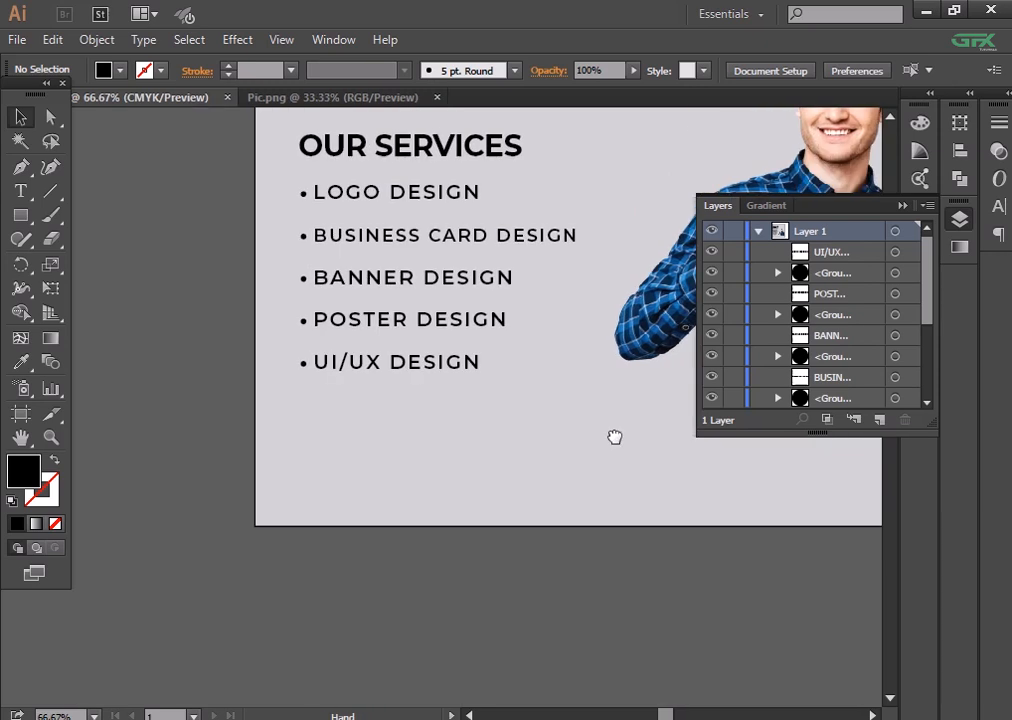
- Draw a rectangle below the UI/UX DESIGN line and reduce its corner rounding
{"action": "left_click", "coordinate": [19, 218]}
{"action": "left_click_drag", "start_coordinate": [300, 455], "coordinate": [506, 477]}
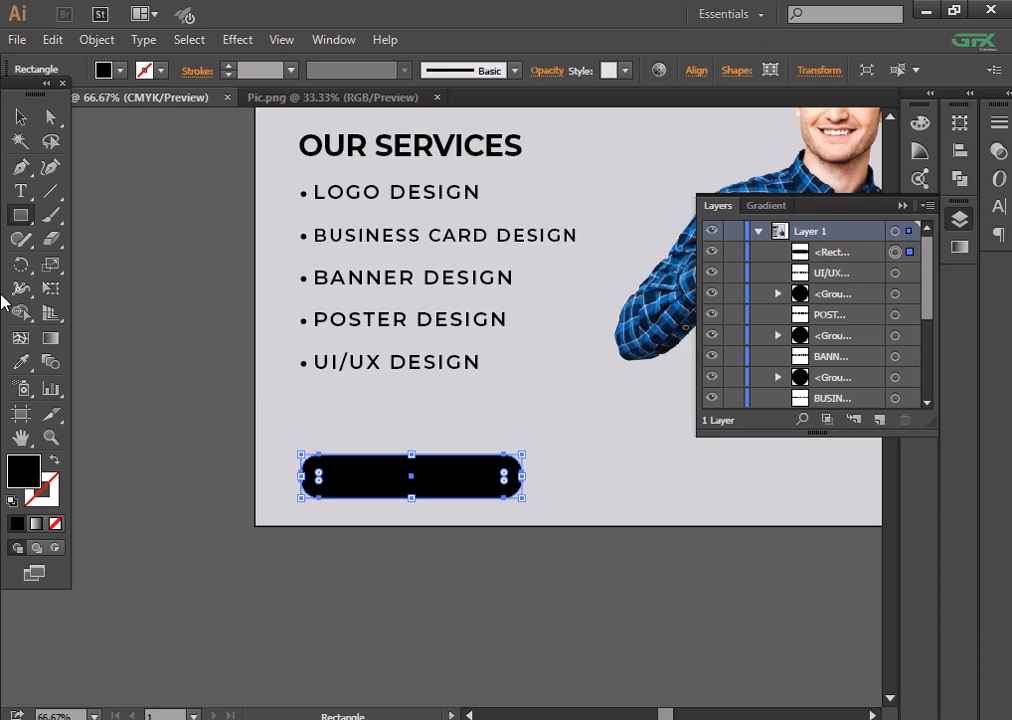
{"action": "left_click", "coordinate": [21, 119]}
{"action": "left_click_drag", "start_coordinate": [320, 471], "coordinate": [317, 470]}
- Fill the rectangle with a deep blue sampled from the man's shirt
{"action": "left_click", "coordinate": [240, 487]}
{"action": "left_click", "coordinate": [337, 478]}
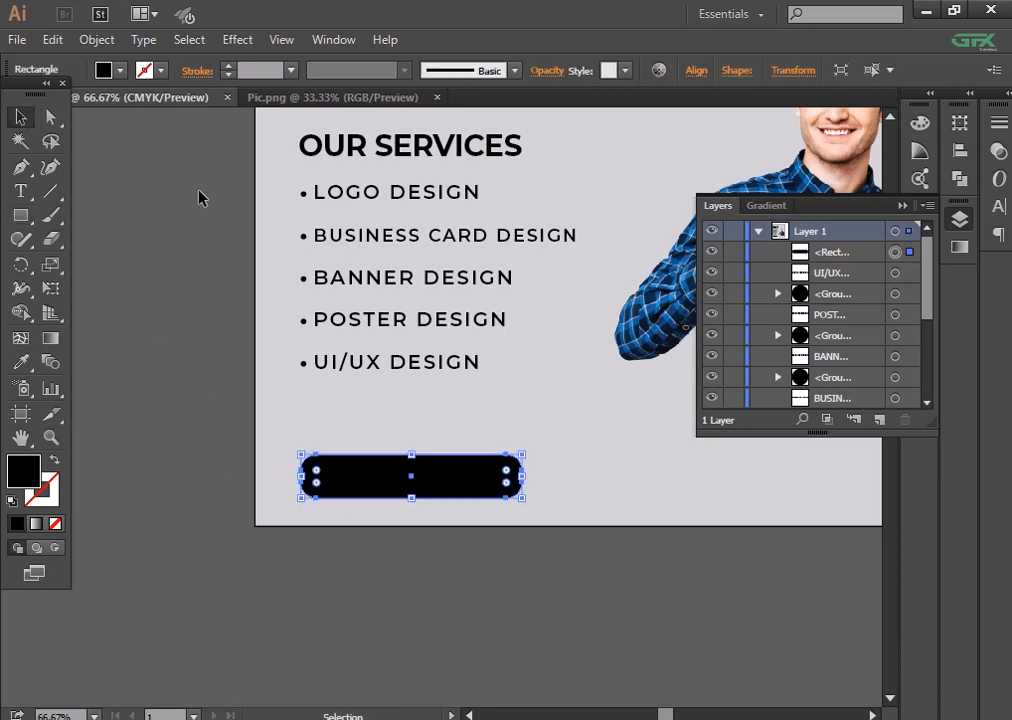
{"action": "left_click", "coordinate": [122, 70]}
{"action": "left_click", "coordinate": [124, 104]}
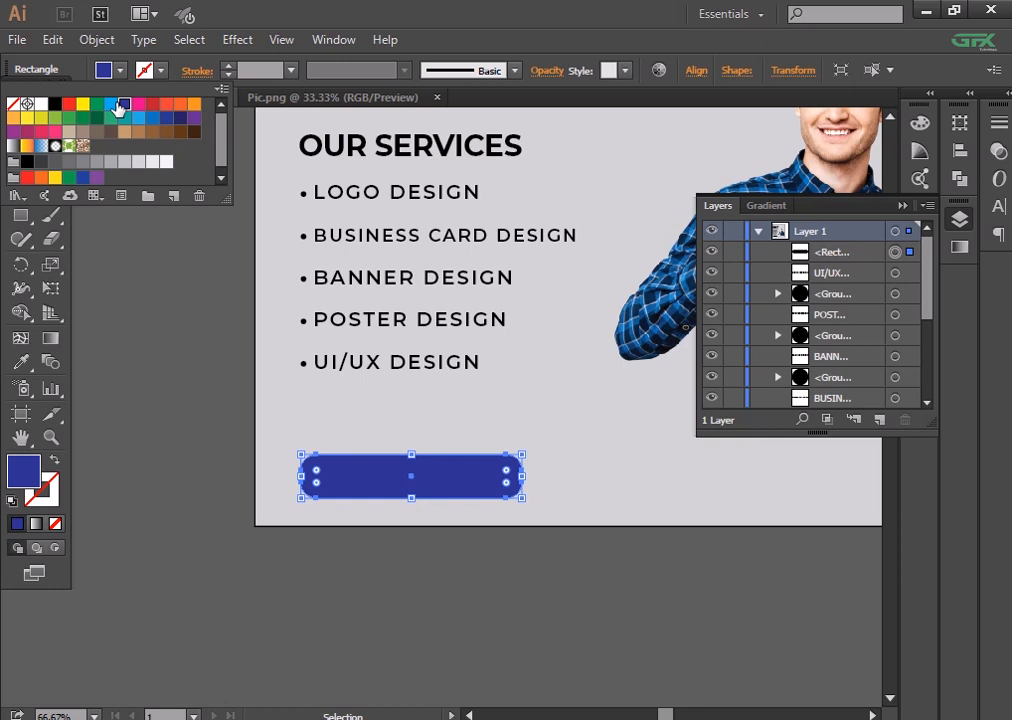
{"action": "left_click", "coordinate": [109, 104]}
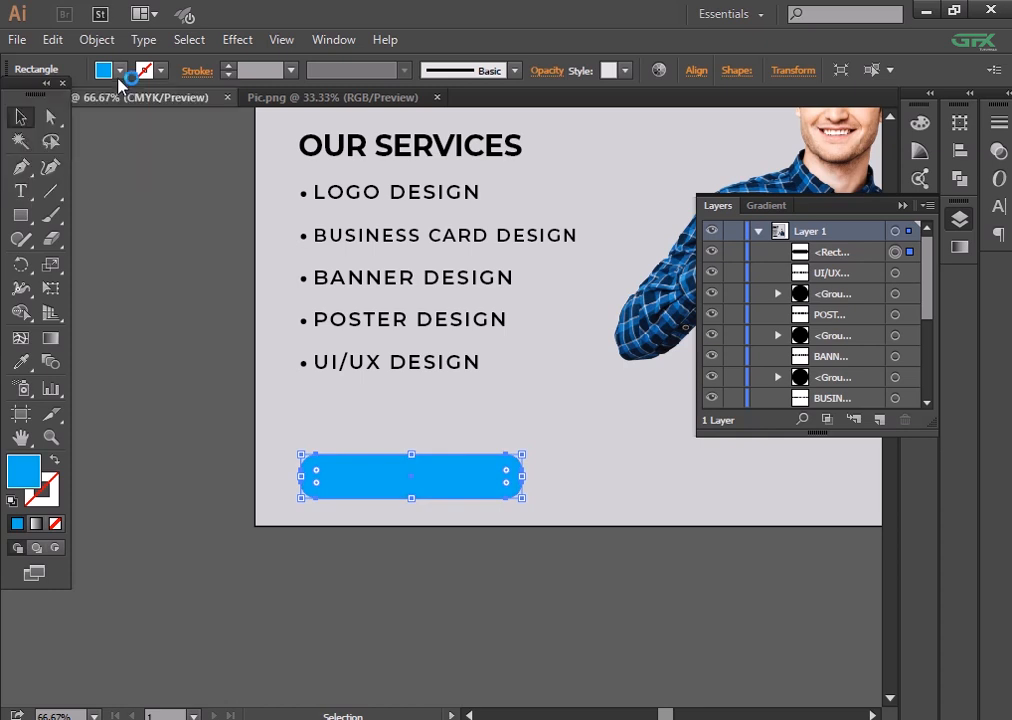
{"action": "left_click", "coordinate": [22, 361]}
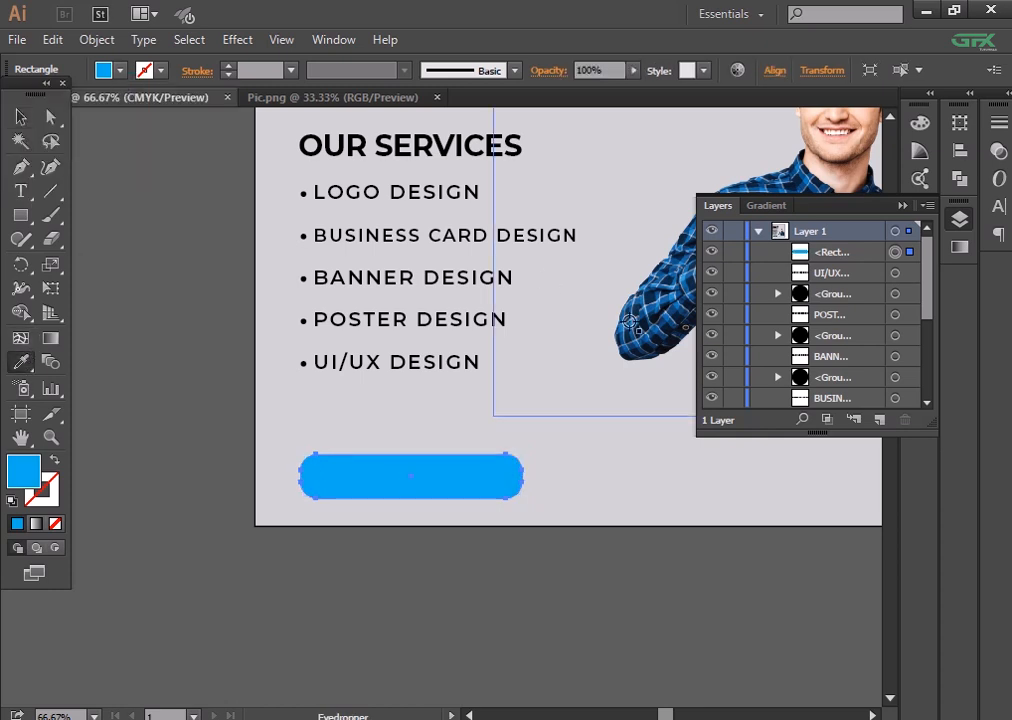
{"action": "left_click", "coordinate": [630, 322]}
{"action": "left_click_drag", "start_coordinate": [456, 386], "coordinate": [355, 390]}
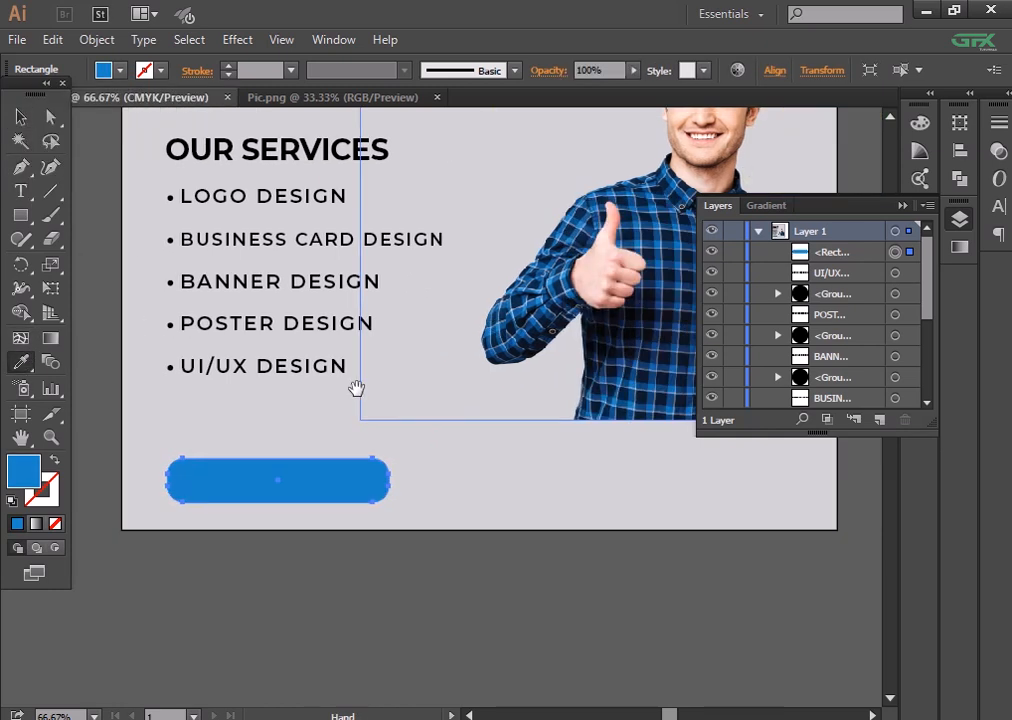
{"action": "left_click", "coordinate": [666, 361]}
{"action": "left_click", "coordinate": [637, 412]}
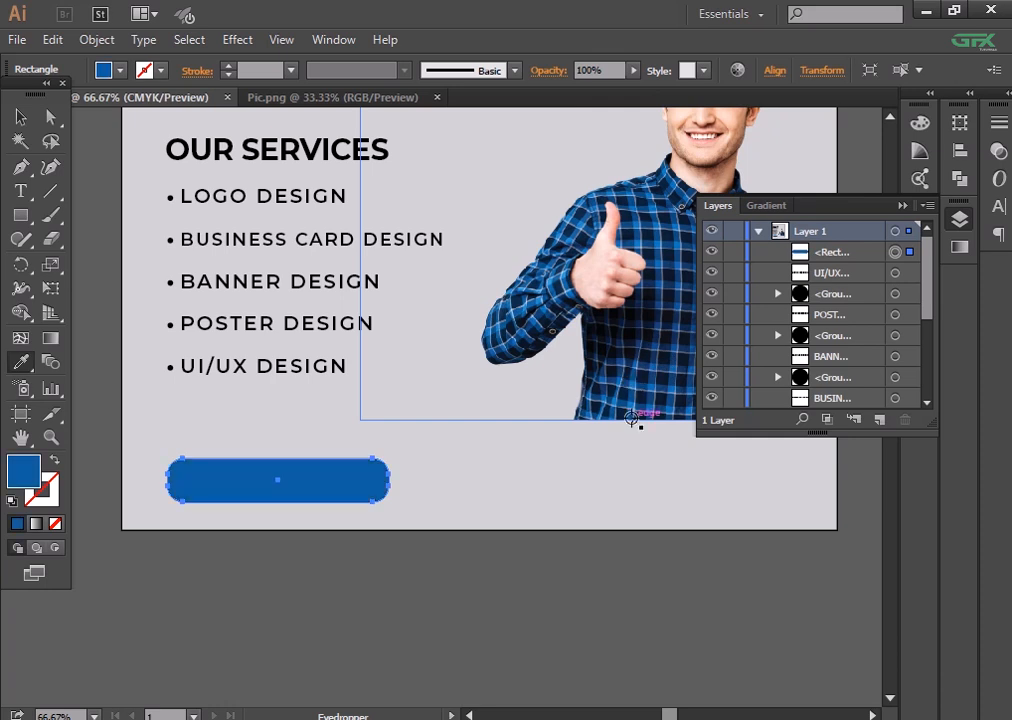
- Make the blue rectangle's corners less rounded
{"action": "key", "text": "v"}
{"action": "left_click", "coordinate": [378, 630]}
{"action": "key", "text": "ctrl+plus"}
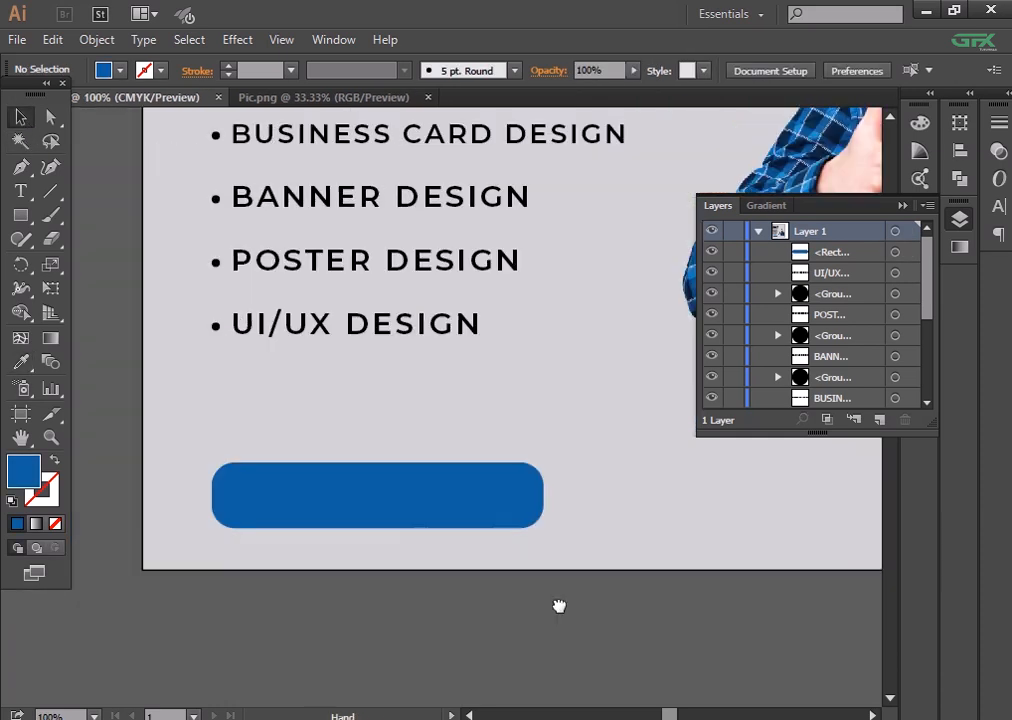
{"action": "left_click", "coordinate": [512, 512]}
{"action": "left_click_drag", "start_coordinate": [525, 491], "coordinate": [537, 488]}
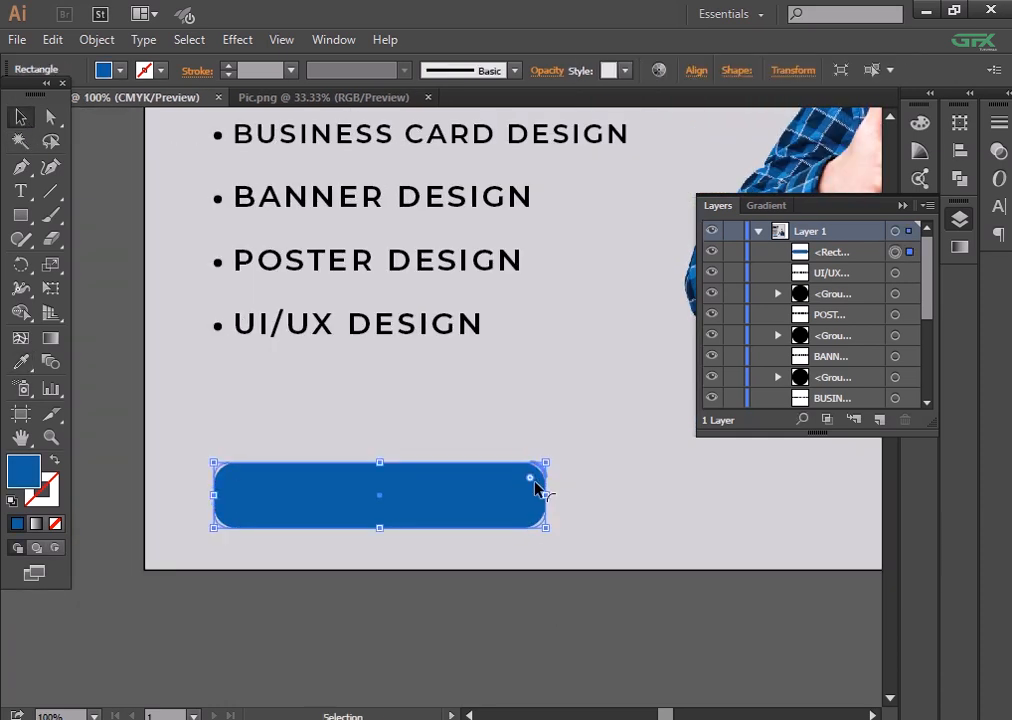
- Narrow the rectangle from its right edge and start a text line on the button
{"action": "left_click", "coordinate": [479, 537]}
{"action": "left_click", "coordinate": [476, 510]}
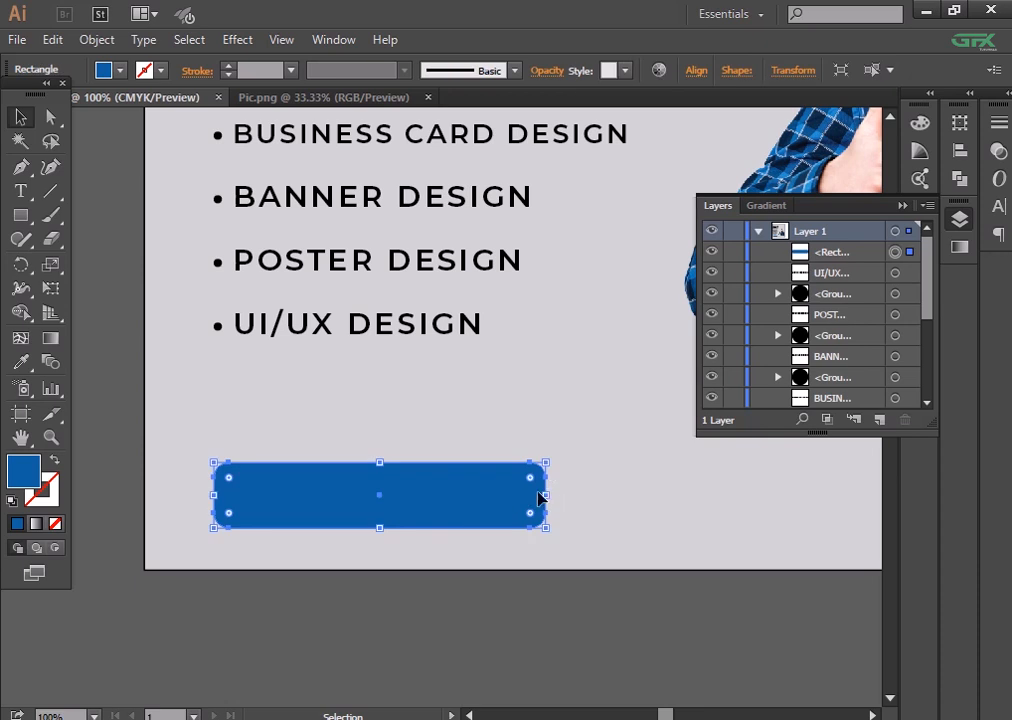
{"action": "left_click_drag", "start_coordinate": [547, 495], "coordinate": [506, 493]}
{"action": "left_click", "coordinate": [510, 650]}
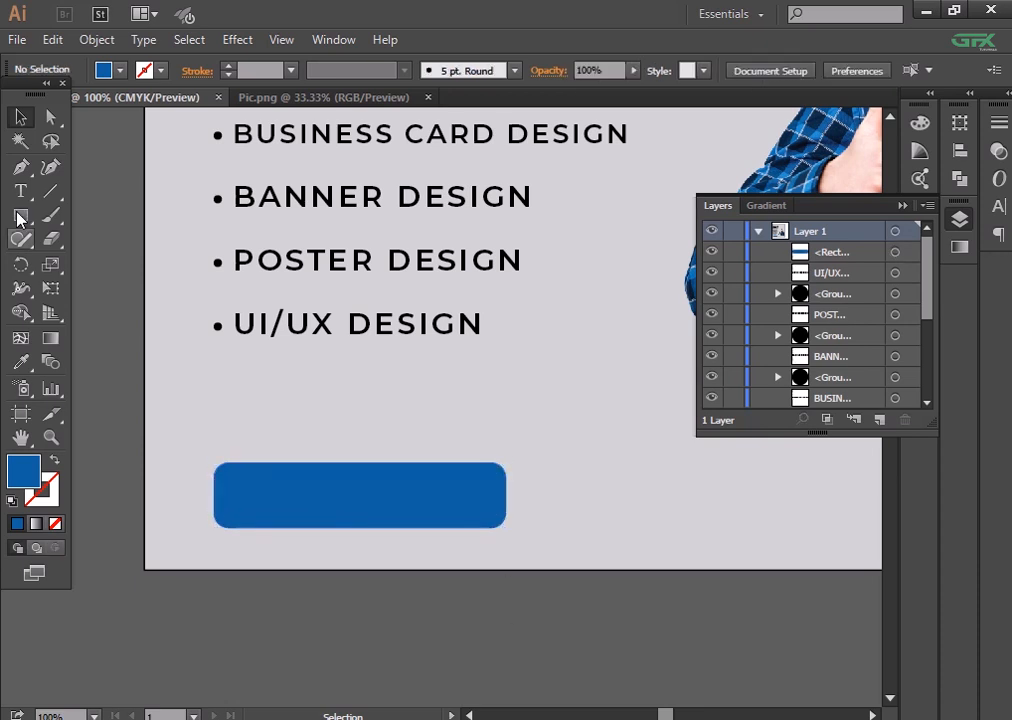
{"action": "key", "text": "t"}
{"action": "left_click", "coordinate": [250, 495]}
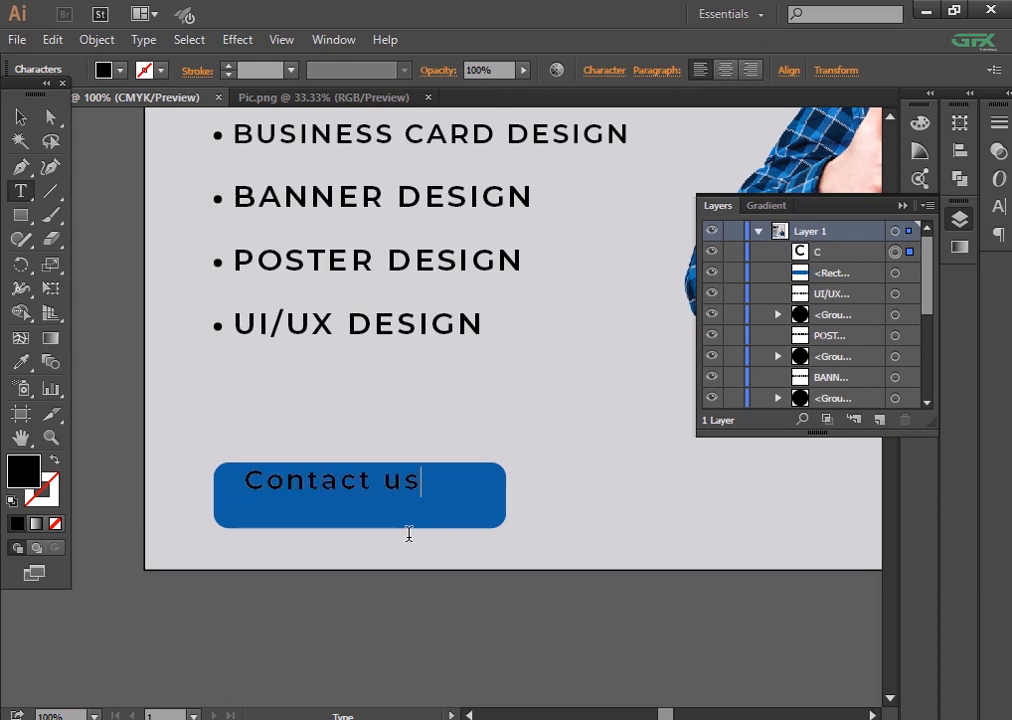
- Make the Contact us text Bold
{"action": "left_click", "coordinate": [20, 117]}
{"action": "left_click", "coordinate": [604, 70]}
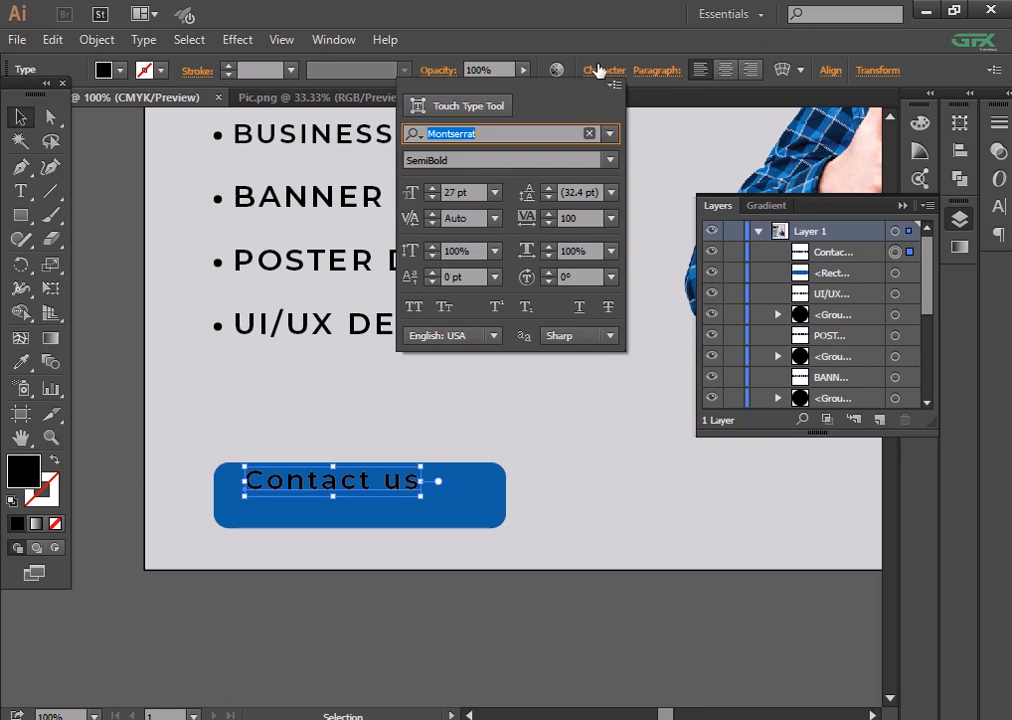
{"action": "left_click", "coordinate": [613, 163]}
{"action": "left_click", "coordinate": [524, 443]}
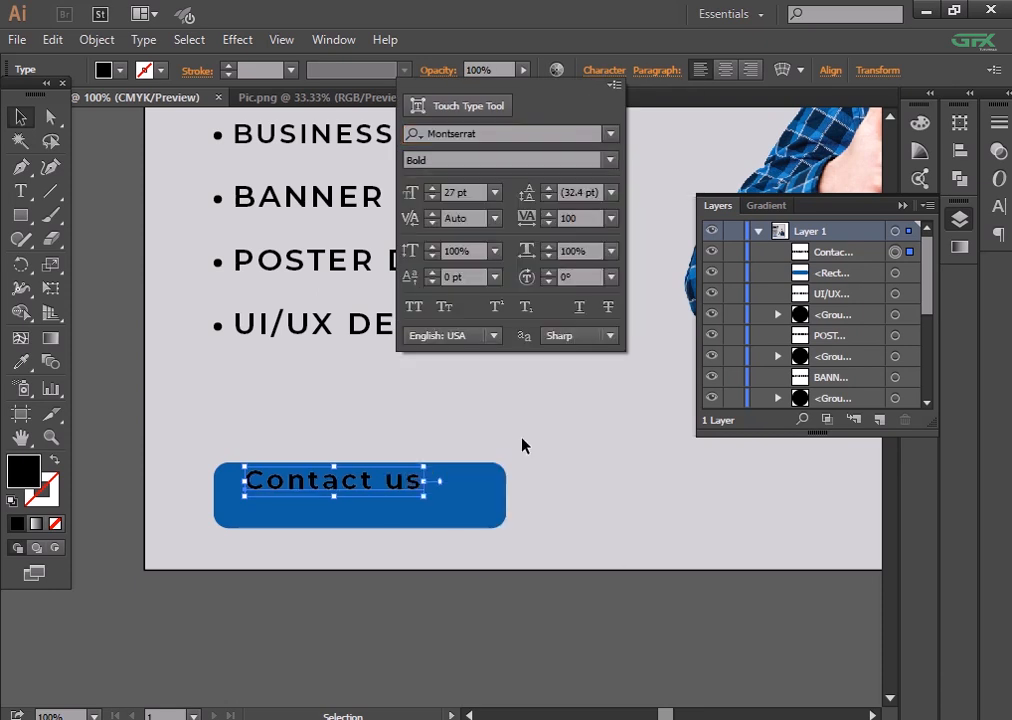
- Centre the Contact us text horizontally and vertically on the blue button
{"action": "left_click", "coordinate": [466, 500], "text": "shift"}
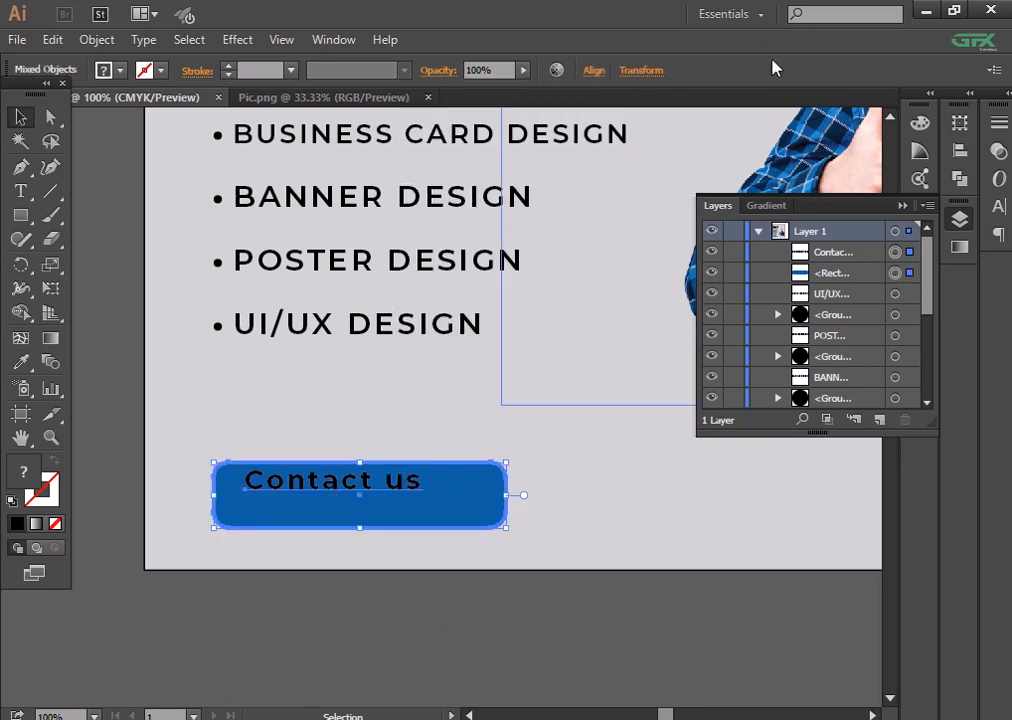
{"action": "left_click", "coordinate": [597, 75]}
{"action": "left_click", "coordinate": [434, 129]}
{"action": "left_click", "coordinate": [560, 131]}
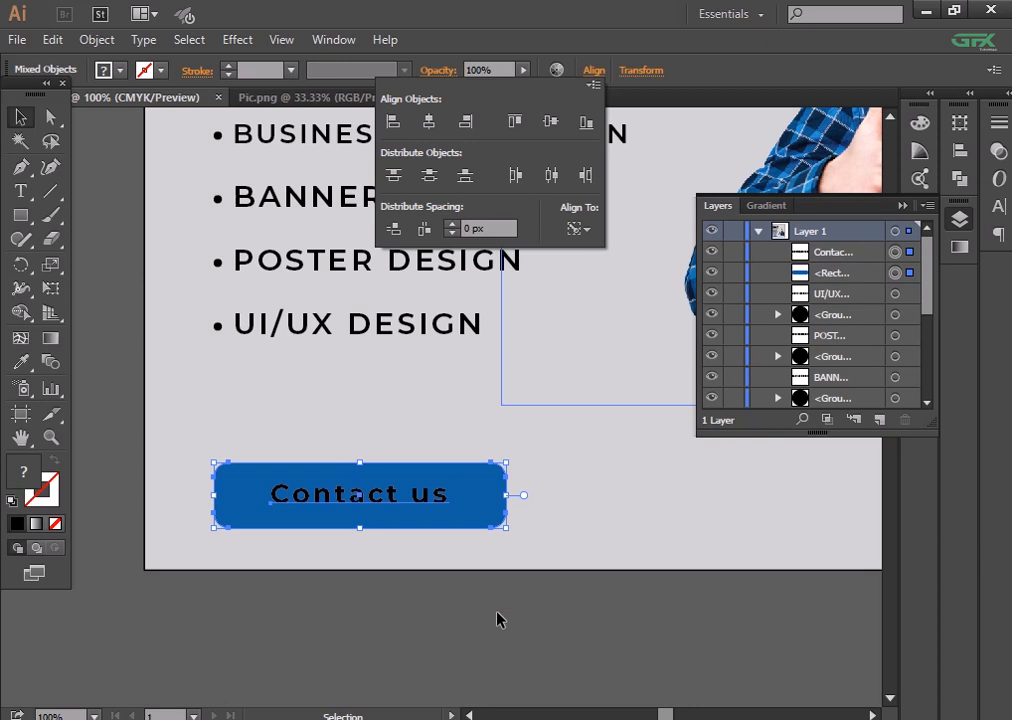
{"action": "left_click", "coordinate": [497, 619]}
- Enlarge the Contact us text to about 32 pt
{"action": "left_click", "coordinate": [410, 508]}
{"action": "left_click", "coordinate": [603, 70]}
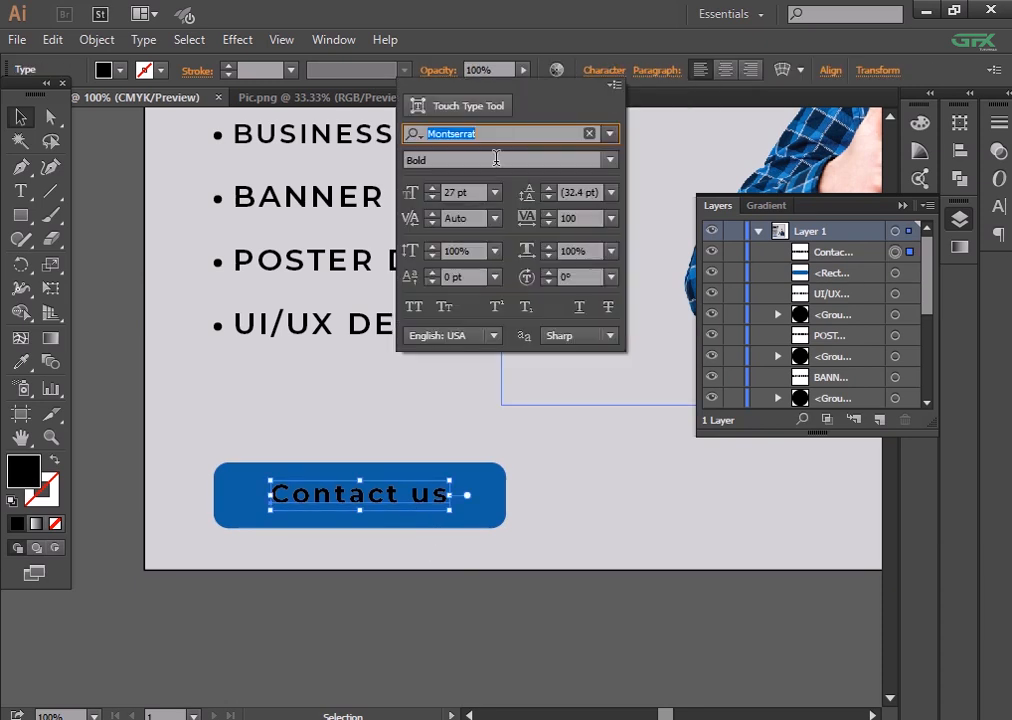
{"action": "left_click", "coordinate": [432, 190]}
{"action": "left_click", "coordinate": [432, 190]}
{"action": "left_click", "coordinate": [432, 190]}
{"action": "left_click", "coordinate": [435, 197]}
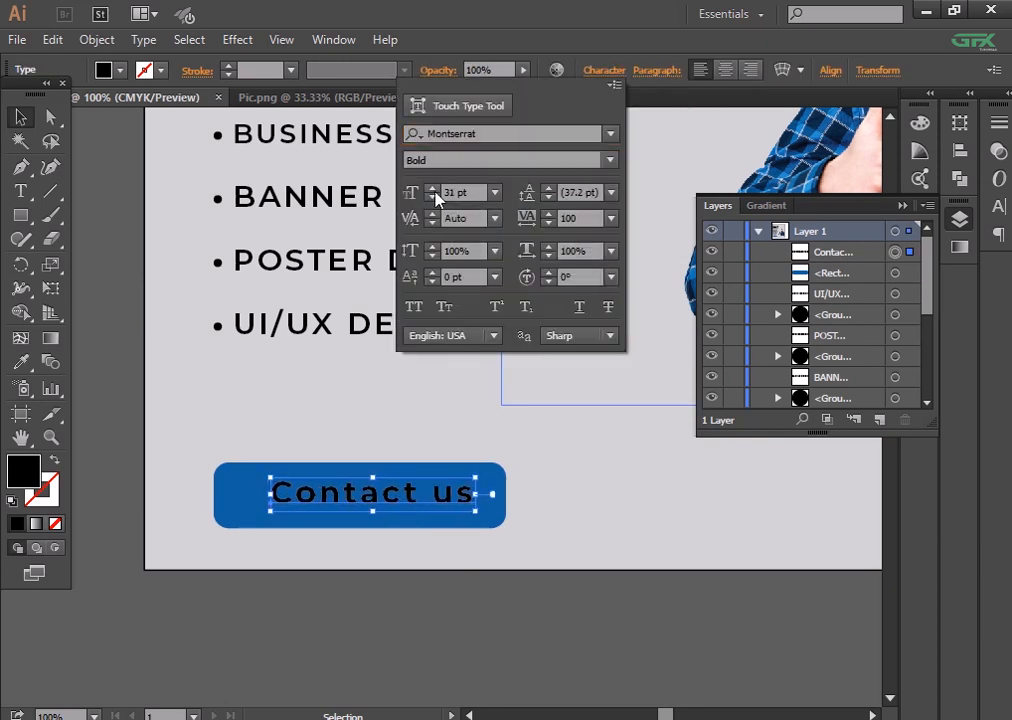
{"action": "left_click", "coordinate": [435, 197]}
{"action": "left_click", "coordinate": [447, 569]}
- Re-centre the enlarged label horizontally on the button
{"action": "left_click_drag", "start_coordinate": [450, 612], "coordinate": [226, 483]}
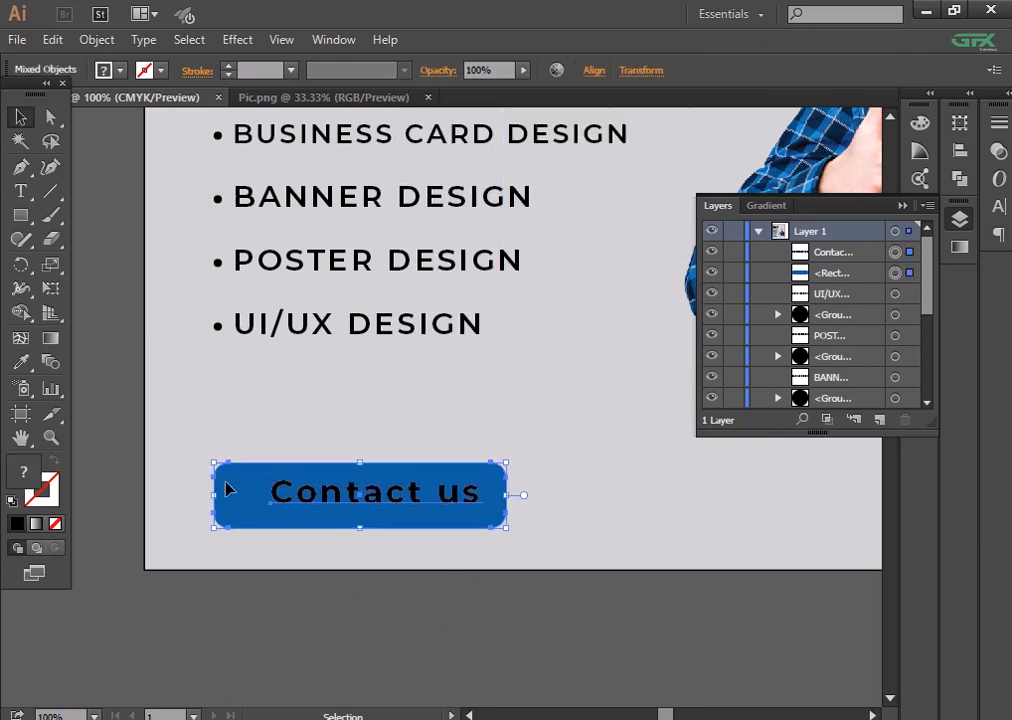
{"action": "left_click", "coordinate": [594, 70]}
{"action": "left_click", "coordinate": [428, 121]}
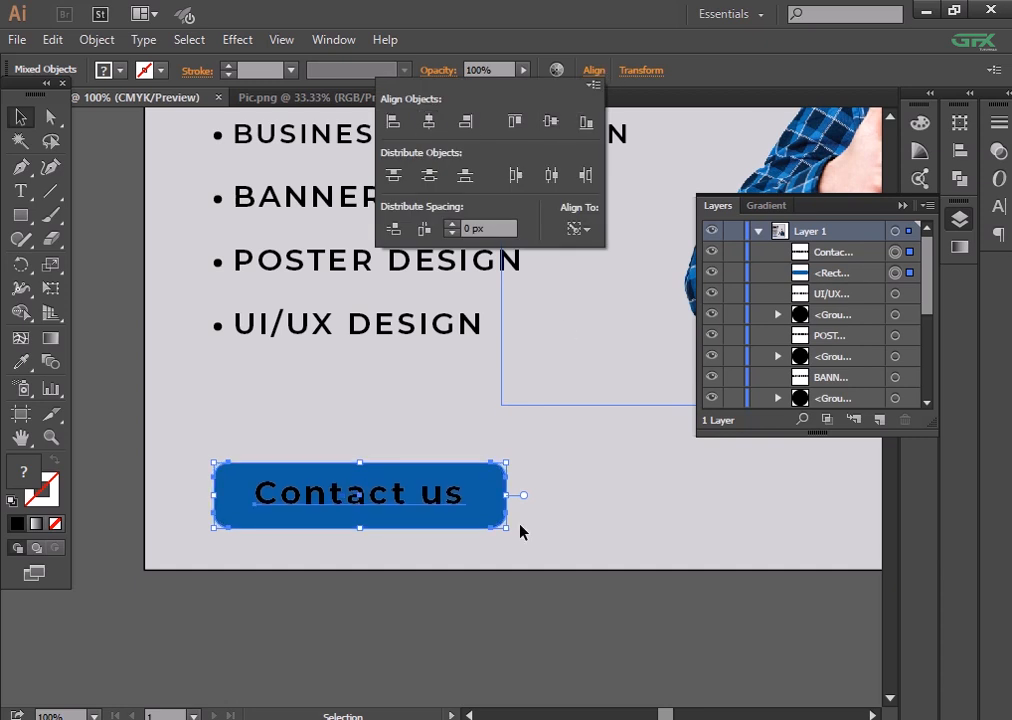
{"action": "left_click", "coordinate": [562, 608]}
{"action": "key", "text": "ctrl+minus"}
{"action": "left_click_drag", "start_coordinate": [562, 610], "coordinate": [472, 618]}
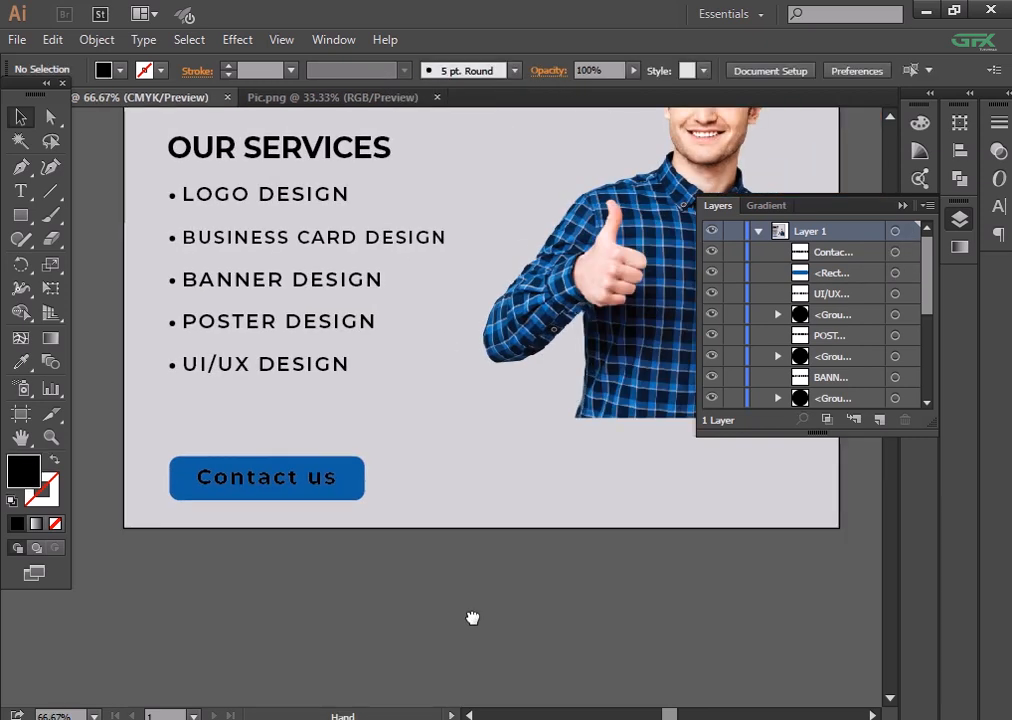
- Nudge the Contact us text slightly left on the button
{"action": "left_click", "coordinate": [306, 490]}
{"action": "key", "text": "shift+Left"}
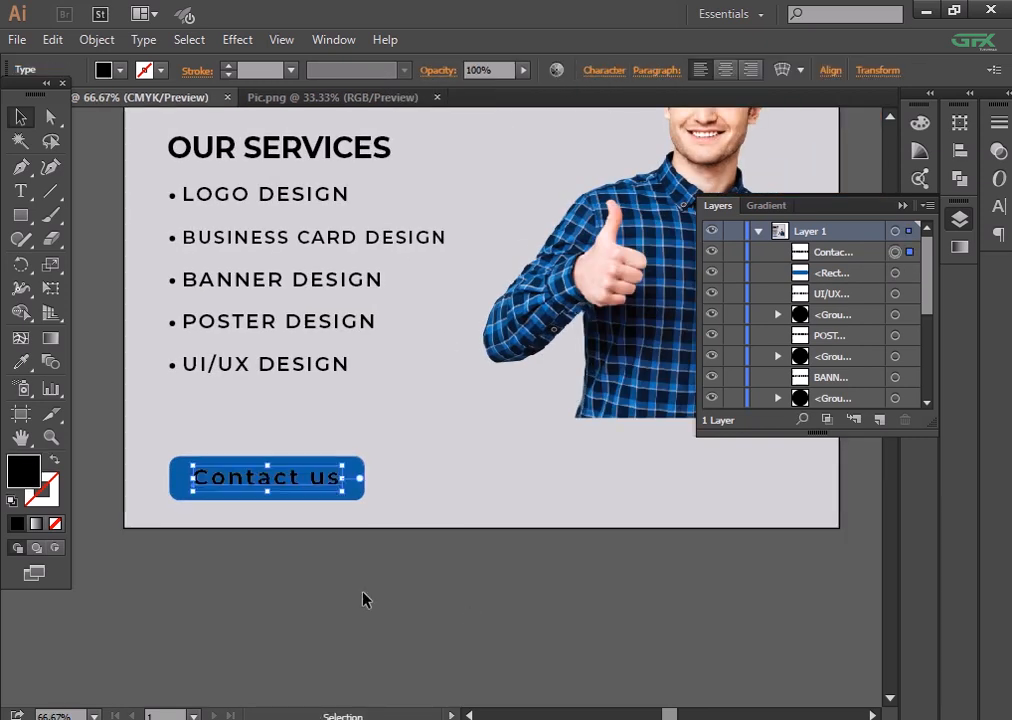
{"action": "left_click", "coordinate": [361, 599]}
{"action": "left_click", "coordinate": [323, 482]}
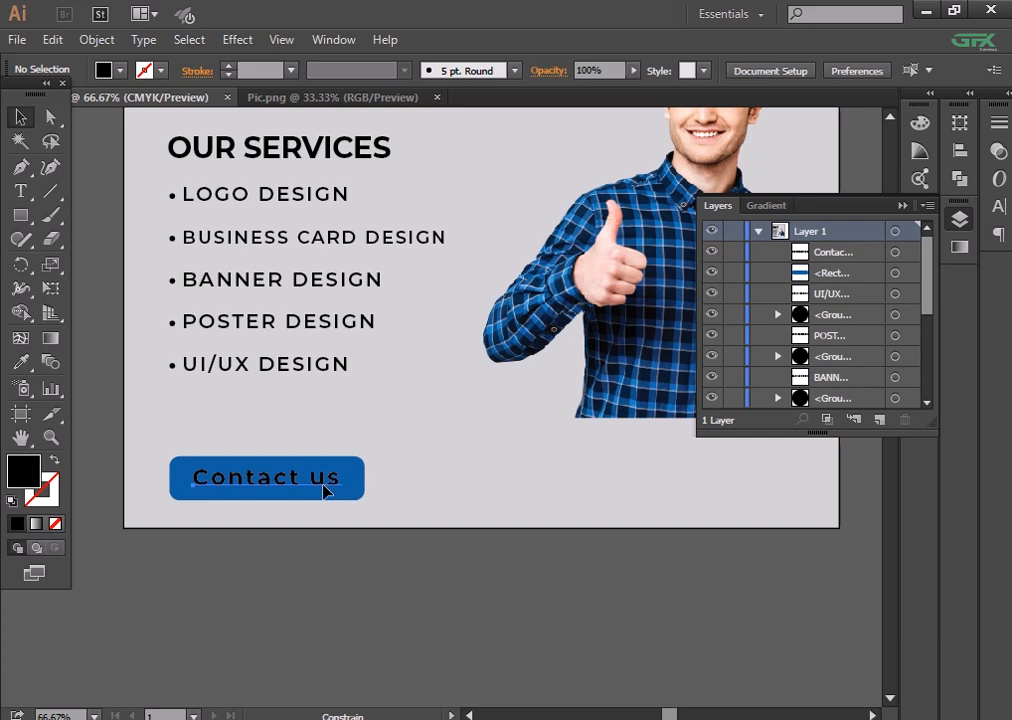
{"action": "left_click", "coordinate": [354, 571]}
{"action": "left_click_drag", "start_coordinate": [512, 551], "coordinate": [470, 553]}
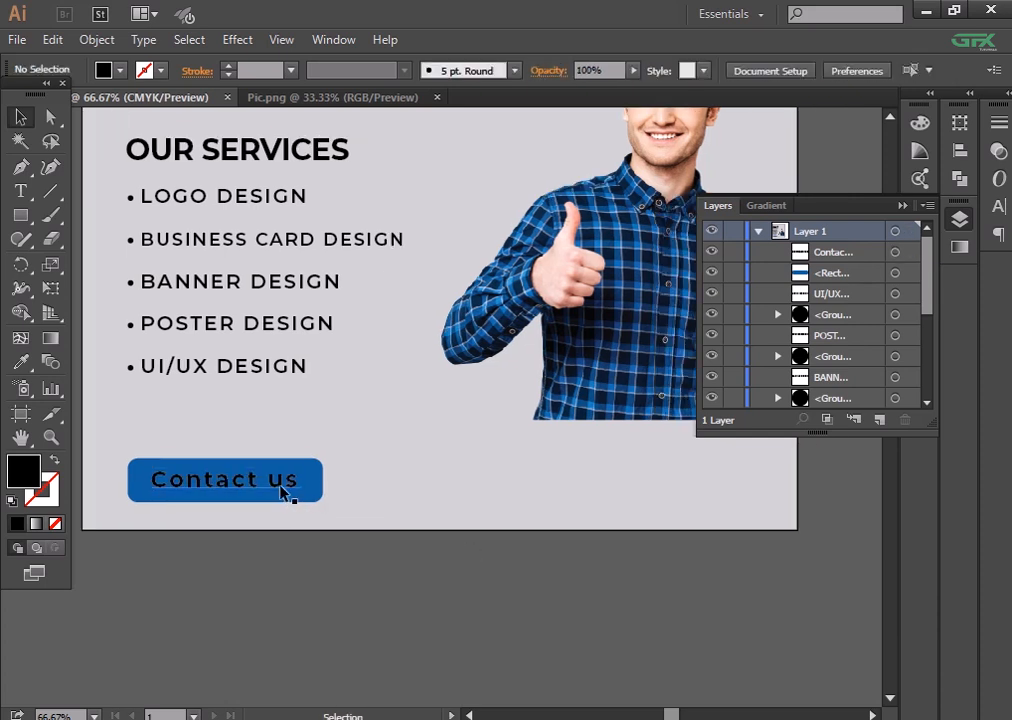
{"action": "left_click_drag", "start_coordinate": [428, 458], "coordinate": [508, 490]}
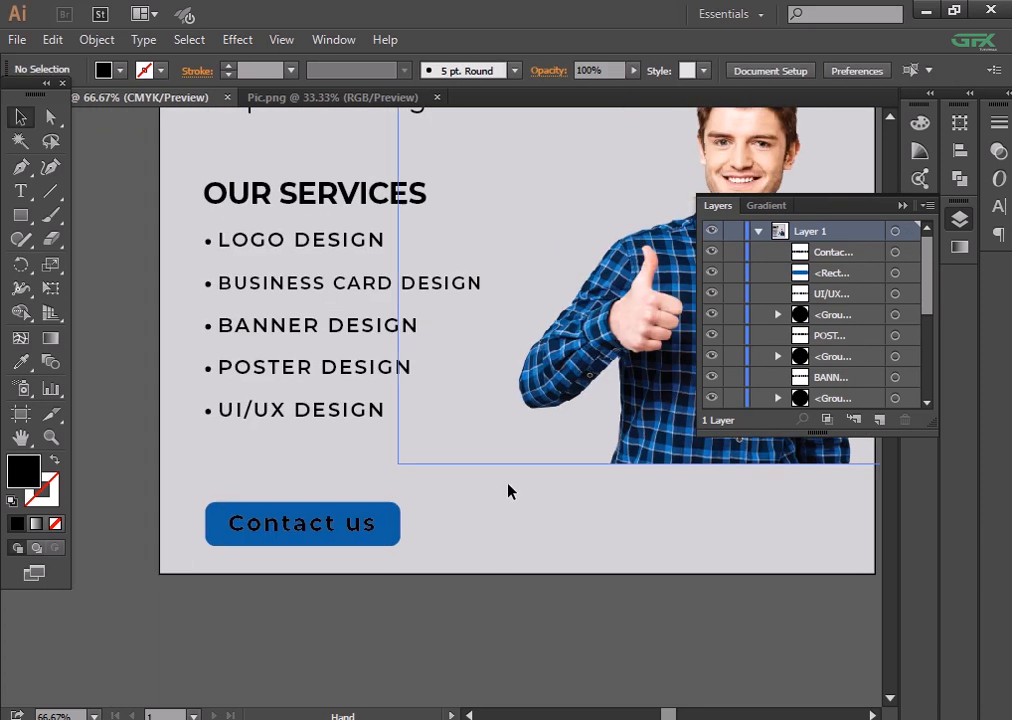
- Retype the button label in capitals as CONTACT US
{"action": "double_click", "coordinate": [370, 523]}
{"action": "left_click_drag", "start_coordinate": [372, 523], "coordinate": [253, 521]}
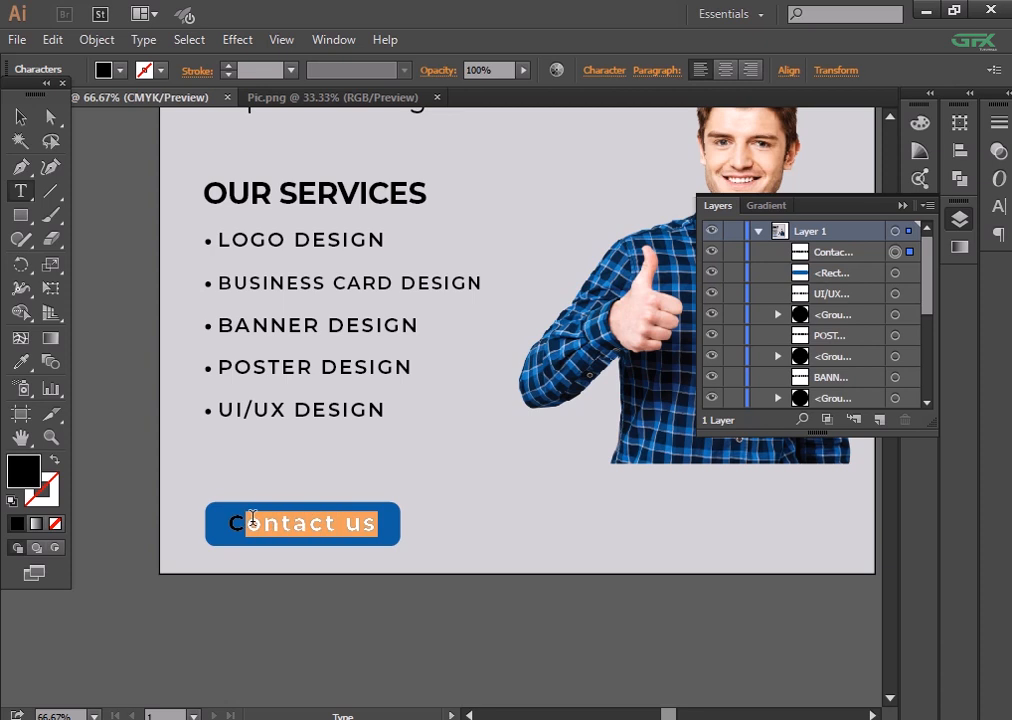
{"action": "type", "text": "ont"}
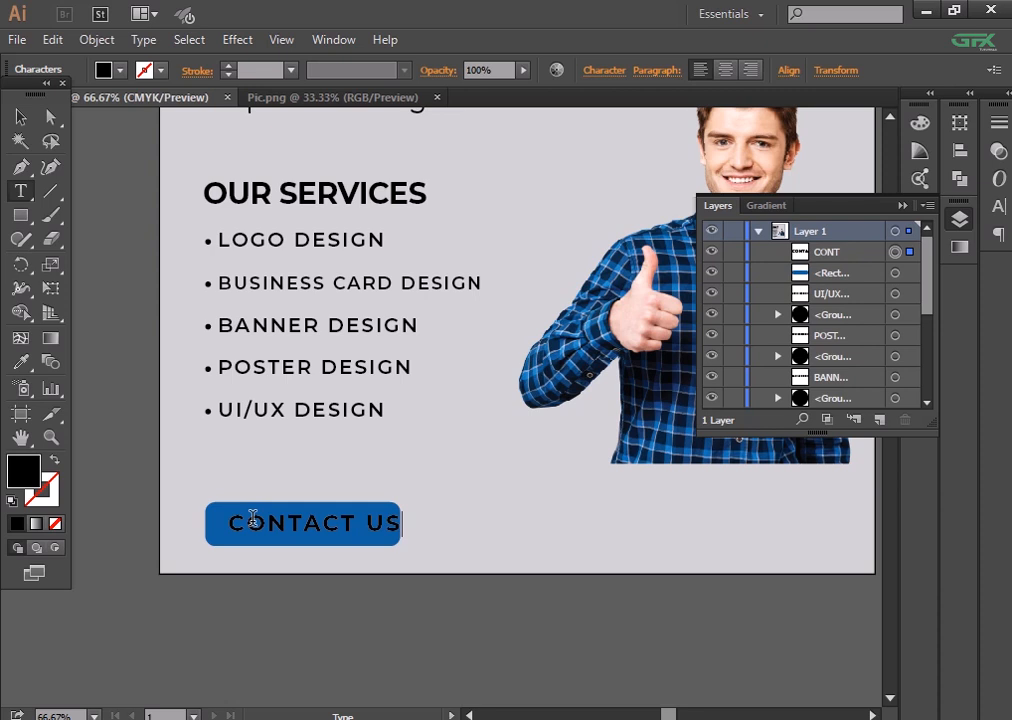
{"action": "left_click", "coordinate": [18, 115]}
- Set the label to 30 pt and re-centre it on the blue button
{"action": "left_click", "coordinate": [606, 70]}
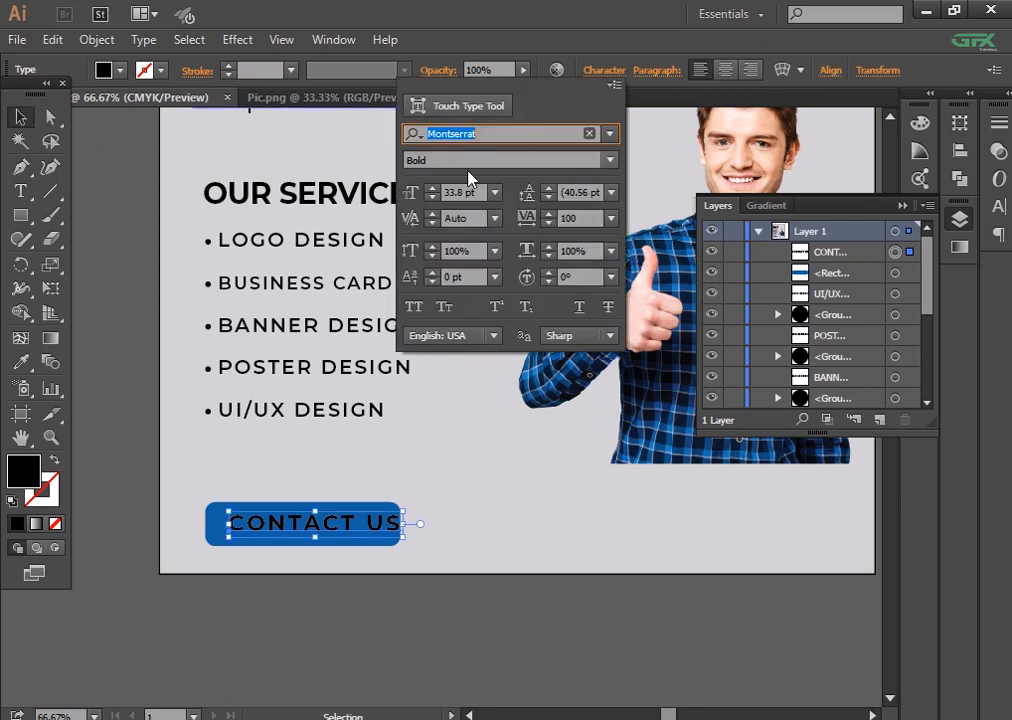
{"action": "left_click", "coordinate": [432, 197]}
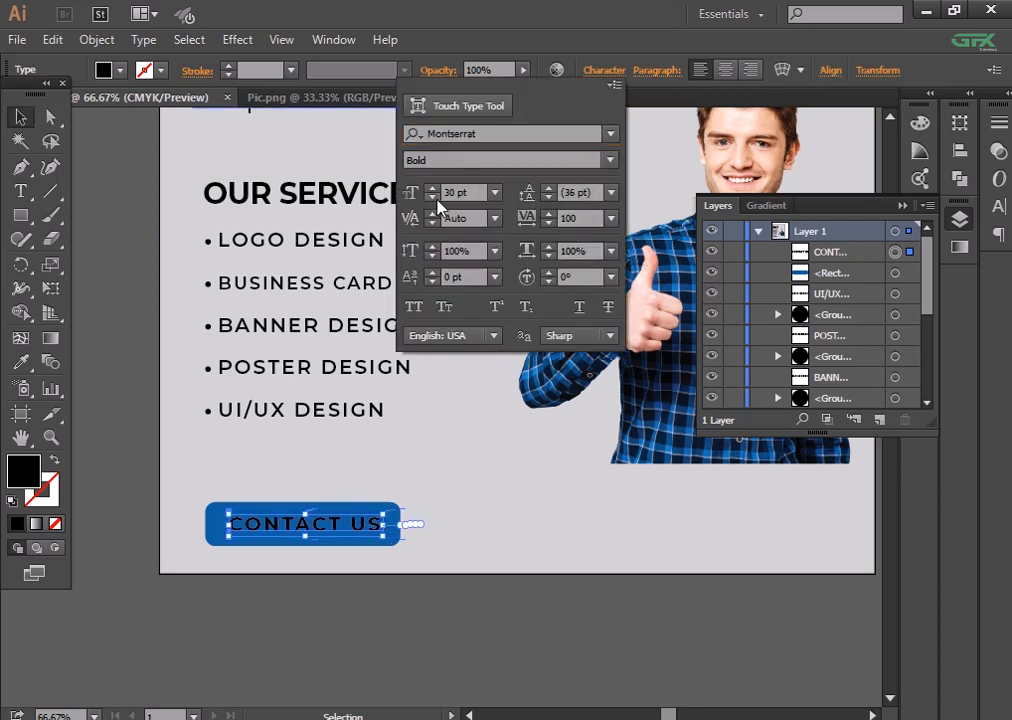
{"action": "left_click", "coordinate": [155, 525]}
{"action": "left_click_drag", "start_coordinate": [163, 478], "coordinate": [203, 535]}
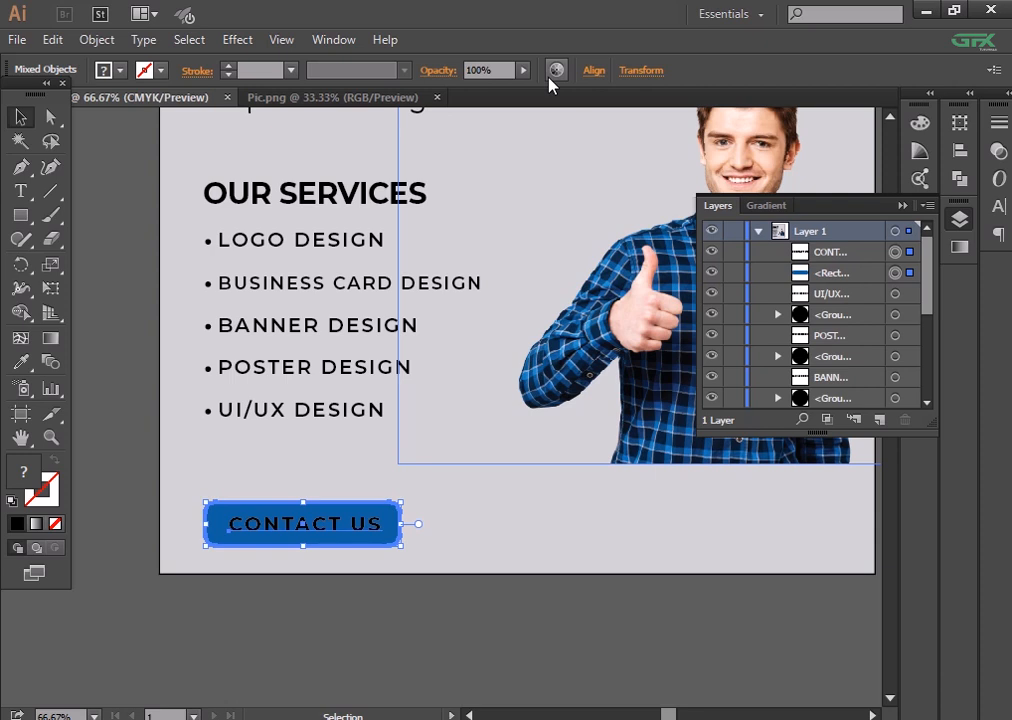
{"action": "left_click", "coordinate": [594, 70]}
{"action": "left_click", "coordinate": [386, 633]}
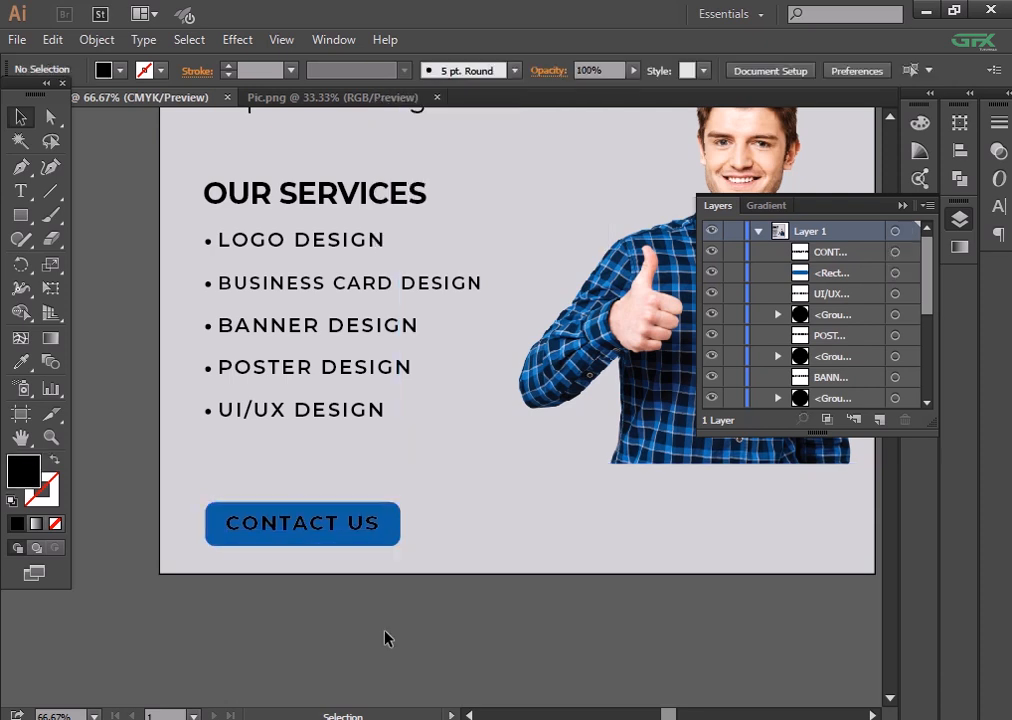
{"action": "left_click_drag", "start_coordinate": [588, 571], "coordinate": [516, 643]}
- Refill the button rectangle with the shirt's brighter blue
{"action": "left_click_drag", "start_coordinate": [554, 584], "coordinate": [653, 443]}
{"action": "key", "text": "ctrl+plus"}
{"action": "key", "text": "ctrl+plus"}
{"action": "key", "text": "ctrl+plus"}
{"action": "key", "text": "ctrl+plus"}
{"action": "key", "text": "ctrl+plus"}
{"action": "key", "text": "ctrl+minus"}
{"action": "key", "text": "ctrl+minus"}
{"action": "key", "text": "ctrl+minus"}
{"action": "key", "text": "ctrl+minus"}
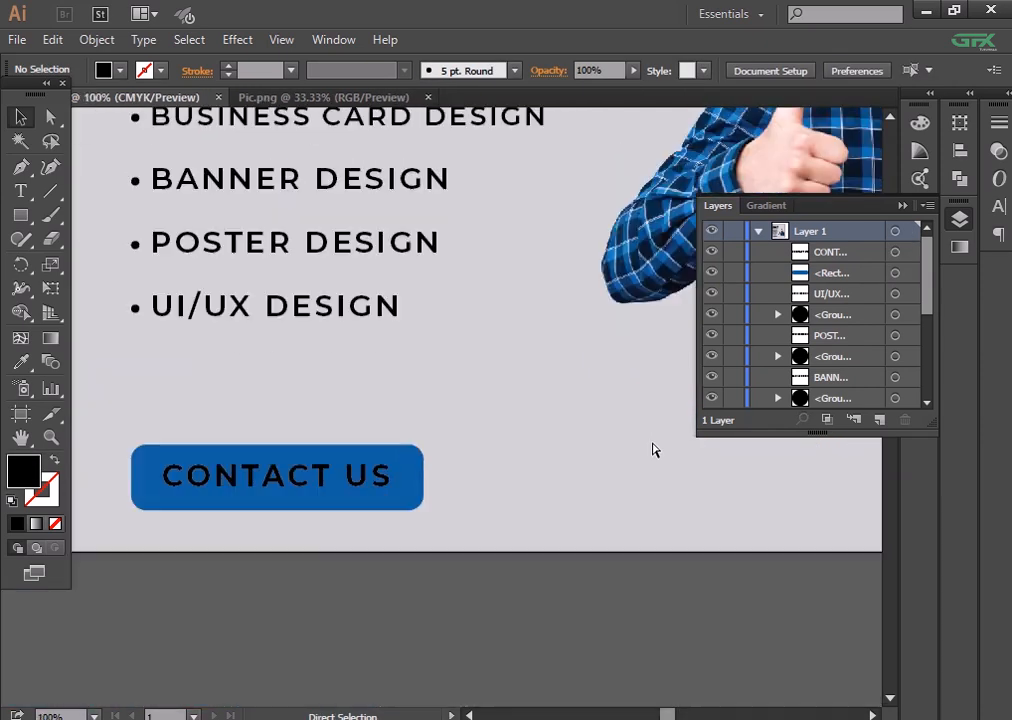
{"action": "left_click_drag", "start_coordinate": [567, 468], "coordinate": [548, 468]}
{"action": "left_click", "coordinate": [389, 504]}
{"action": "left_click", "coordinate": [21, 362]}
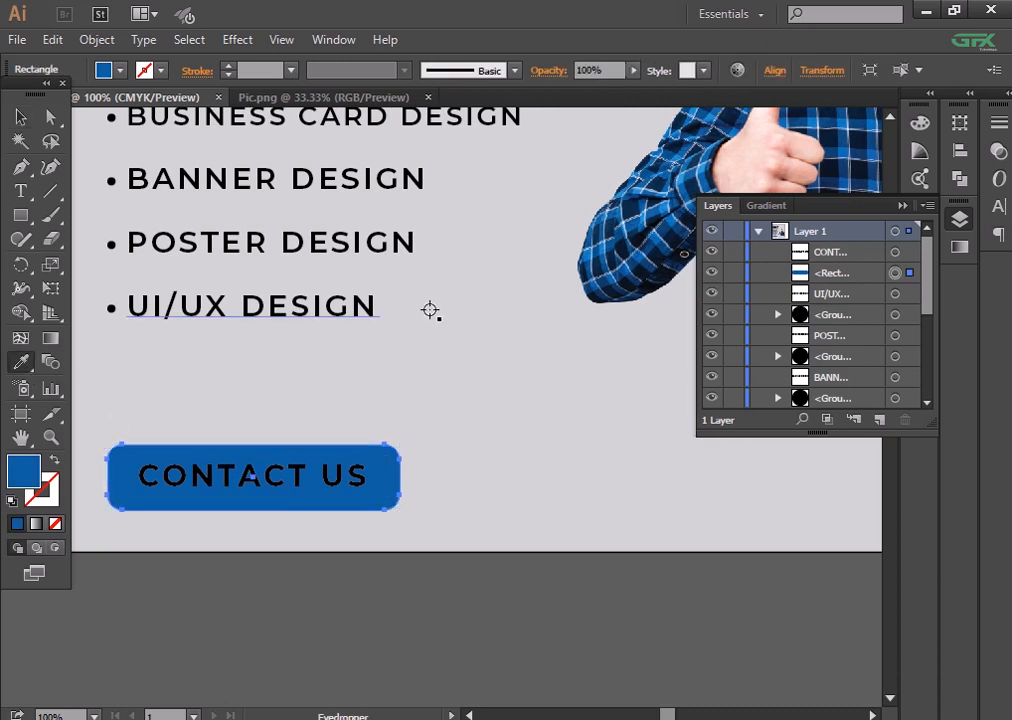
{"action": "left_click_drag", "start_coordinate": [636, 169], "coordinate": [538, 232]}
{"action": "left_click", "coordinate": [538, 232]}
{"action": "left_click", "coordinate": [382, 610]}
- Nudge the button and its CONTACT US label up slightly
{"action": "key", "text": "ctrl+minus"}
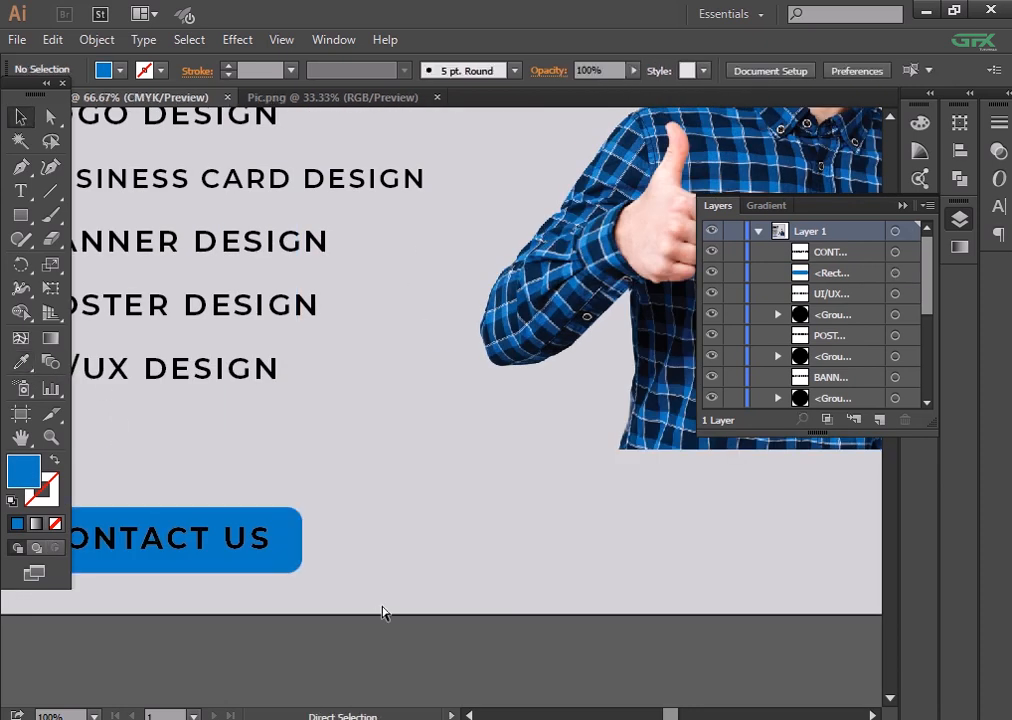
{"action": "left_click_drag", "start_coordinate": [432, 583], "coordinate": [440, 622]}
{"action": "left_click_drag", "start_coordinate": [245, 541], "coordinate": [389, 560]}
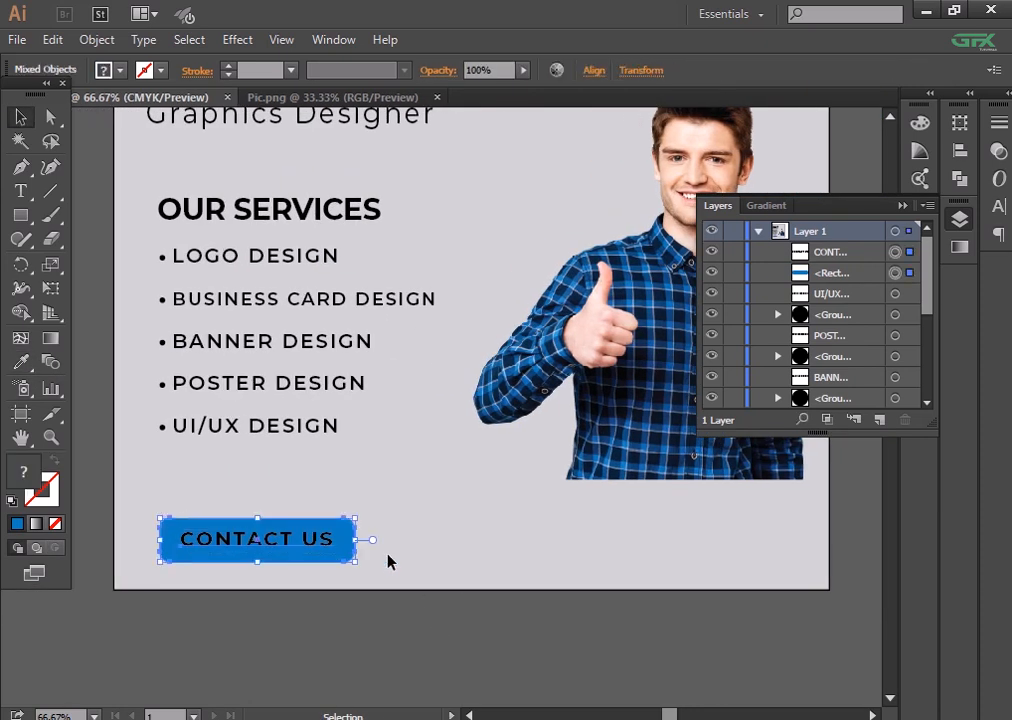
{"action": "key", "text": "Up"}
{"action": "key", "text": "Up"}
{"action": "key", "text": "Up"}
{"action": "key", "text": "Up"}
{"action": "key", "text": "Up"}
{"action": "key", "text": "Up"}
{"action": "key", "text": "Up"}
{"action": "key", "text": "Up"}
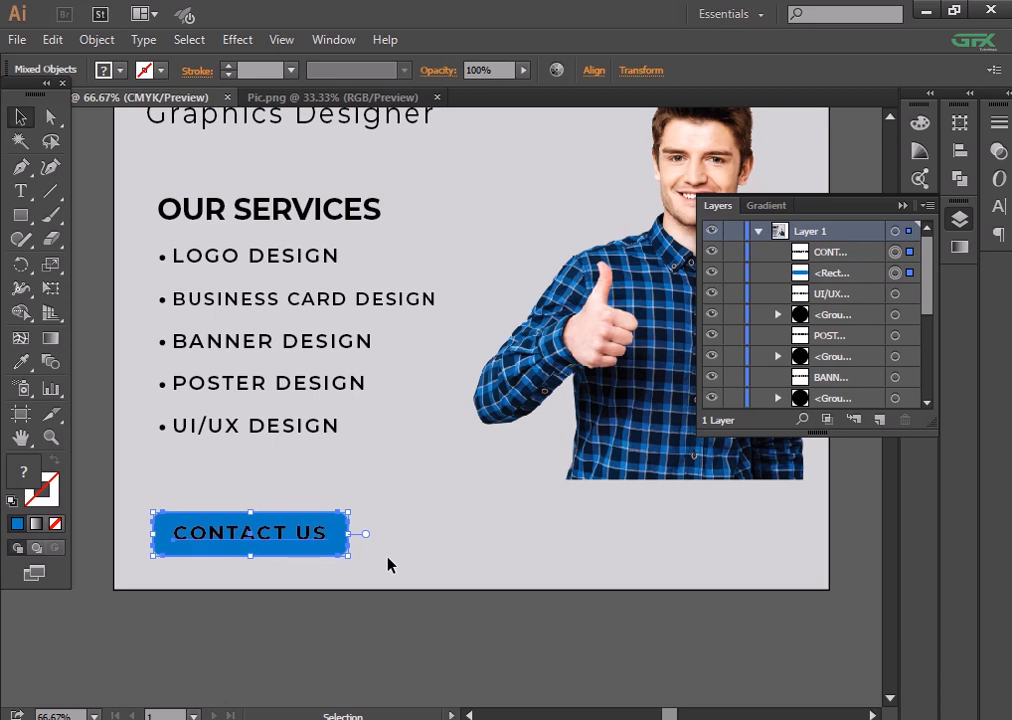
{"action": "left_click", "coordinate": [384, 646]}
- Show the rulers and drag a vertical guide to the poster's left margin
{"action": "key", "text": "ctrl+minus"}
{"action": "left_click_drag", "start_coordinate": [405, 607], "coordinate": [391, 674]}
{"action": "key", "text": "ctrl+r"}
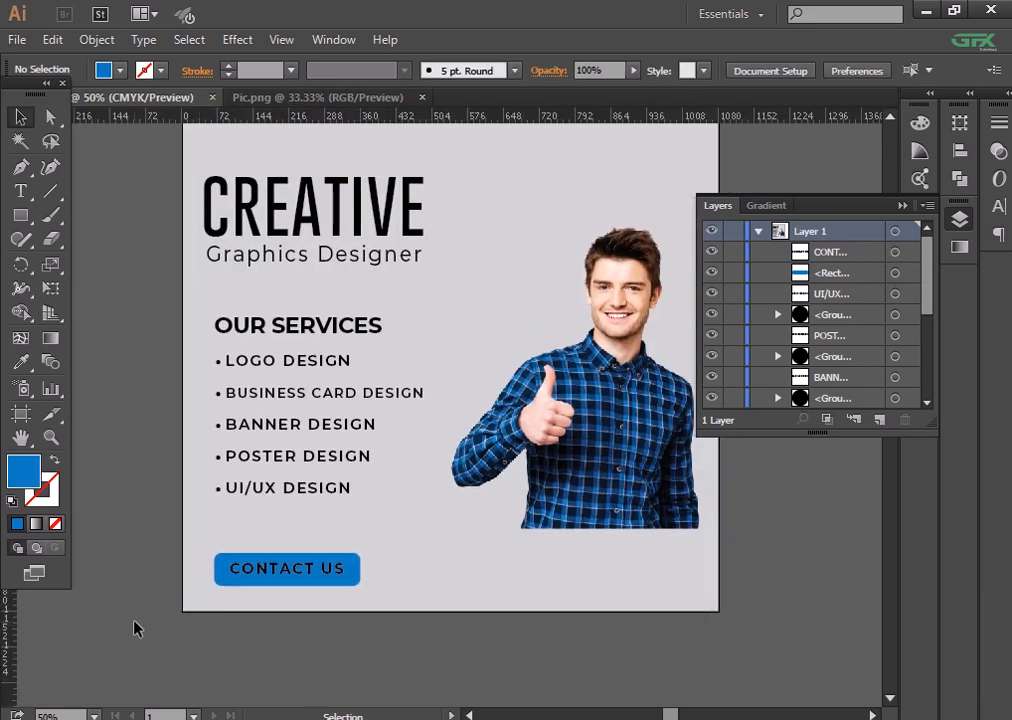
{"action": "left_click_drag", "start_coordinate": [6, 618], "coordinate": [203, 612]}
- Move the vertical guide onto the services list's left edge
{"action": "key", "text": "ctrl+plus"}
{"action": "left_click_drag", "start_coordinate": [244, 522], "coordinate": [258, 605]}
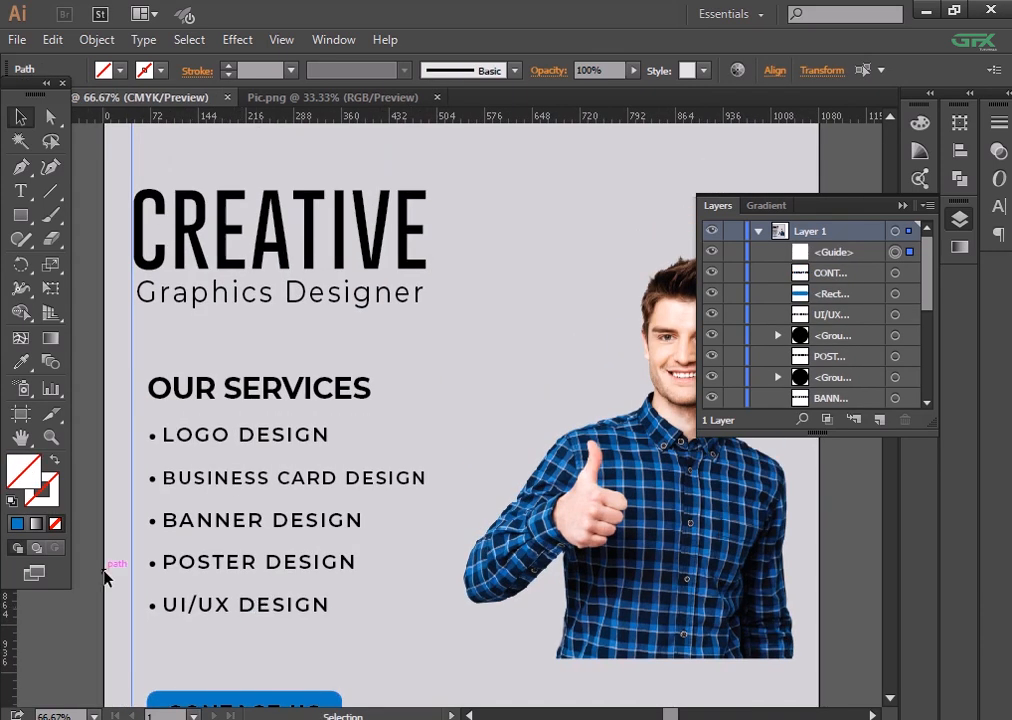
{"action": "left_click_drag", "start_coordinate": [171, 536], "coordinate": [203, 420]}
{"action": "left_click_drag", "start_coordinate": [164, 519], "coordinate": [178, 516]}
- Shift CREATIVE and Graphics Designer right onto the guide and check the subtitle's character settings
{"action": "left_click_drag", "start_coordinate": [343, 407], "coordinate": [335, 487]}
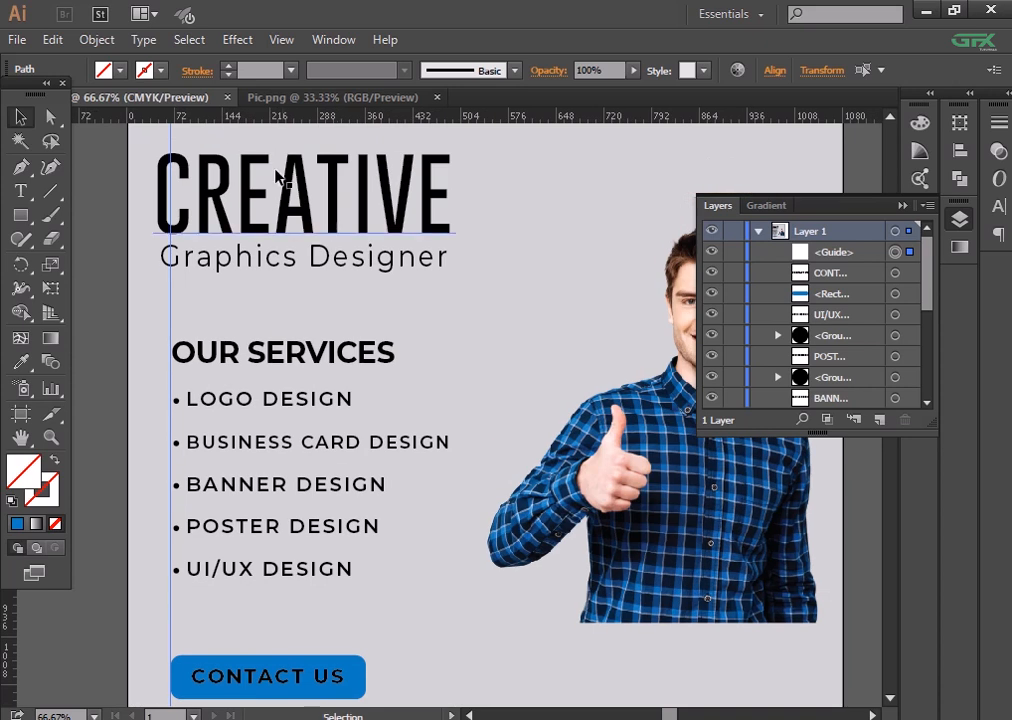
{"action": "left_click_drag", "start_coordinate": [285, 190], "coordinate": [321, 296]}
{"action": "key", "text": "Right"}
{"action": "key", "text": "Right"}
{"action": "key", "text": "Right"}
{"action": "key", "text": "Right"}
{"action": "key", "text": "Right"}
{"action": "key", "text": "Right"}
{"action": "key", "text": "Right"}
{"action": "key", "text": "Right"}
{"action": "key", "text": "Right"}
{"action": "key", "text": "Right"}
{"action": "key", "text": "Right"}
{"action": "key", "text": "Right"}
{"action": "key", "text": "Right"}
{"action": "key", "text": "Right"}
{"action": "key", "text": "Right"}
{"action": "key", "text": "Right"}
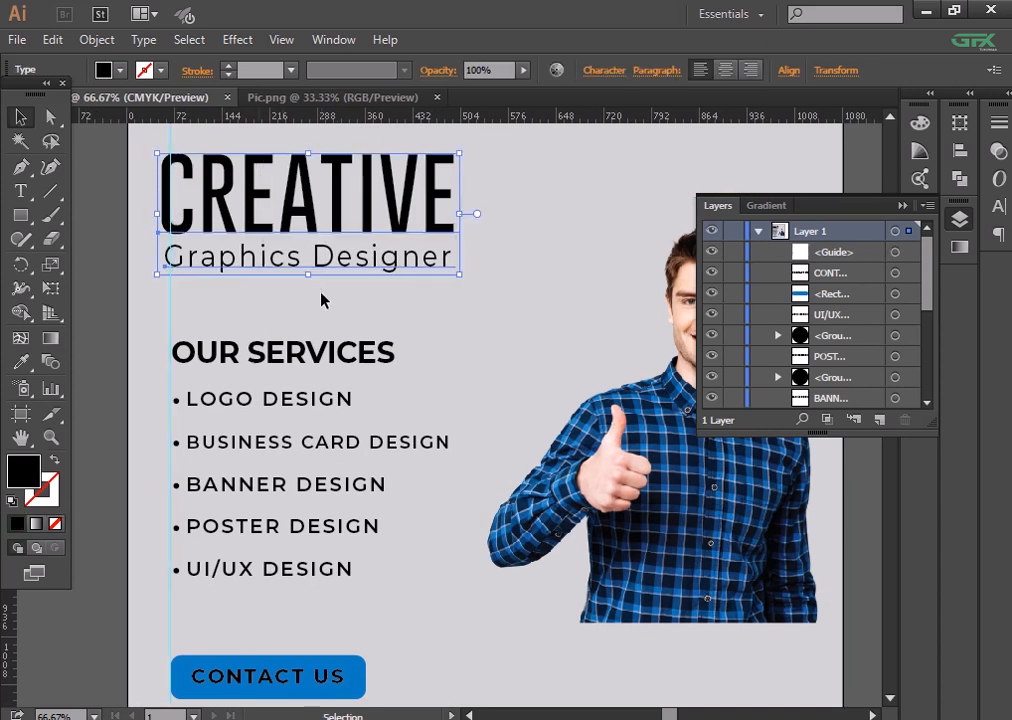
{"action": "key", "text": "Right"}
{"action": "key", "text": "Right"}
{"action": "key", "text": "Right"}
{"action": "key", "text": "Right"}
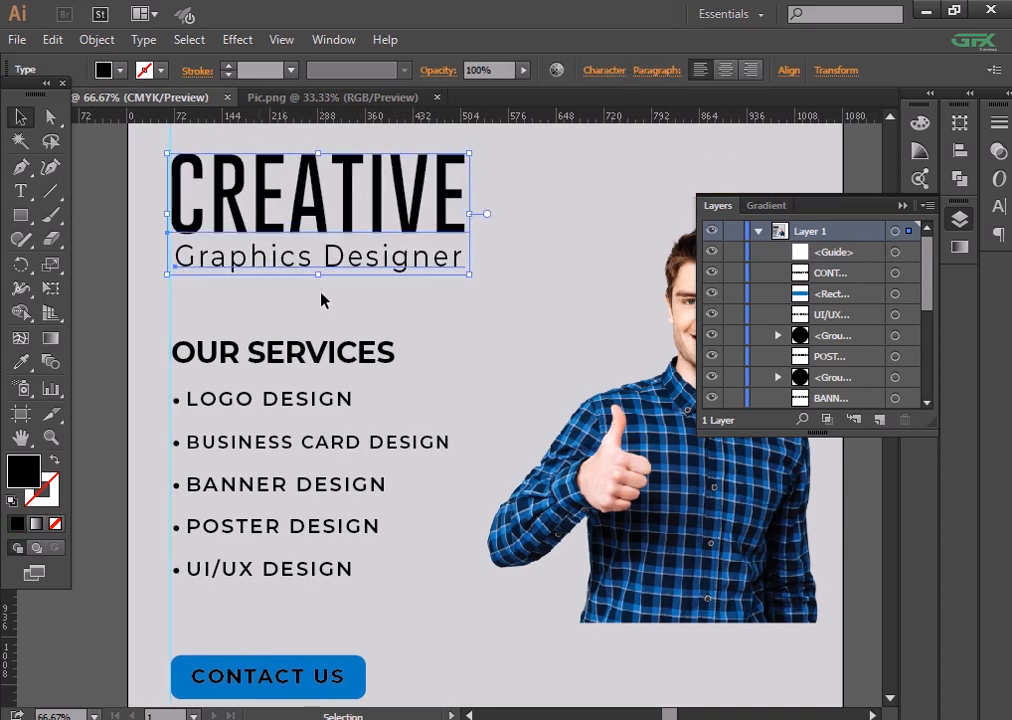
{"action": "left_click", "coordinate": [122, 296]}
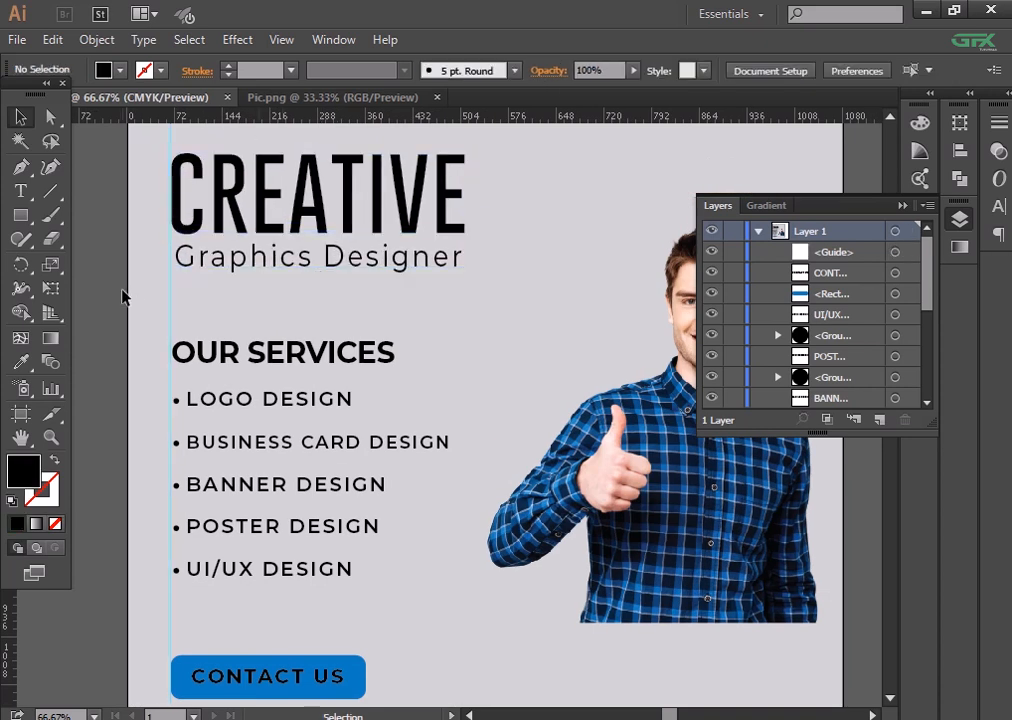
{"action": "left_click", "coordinate": [203, 270]}
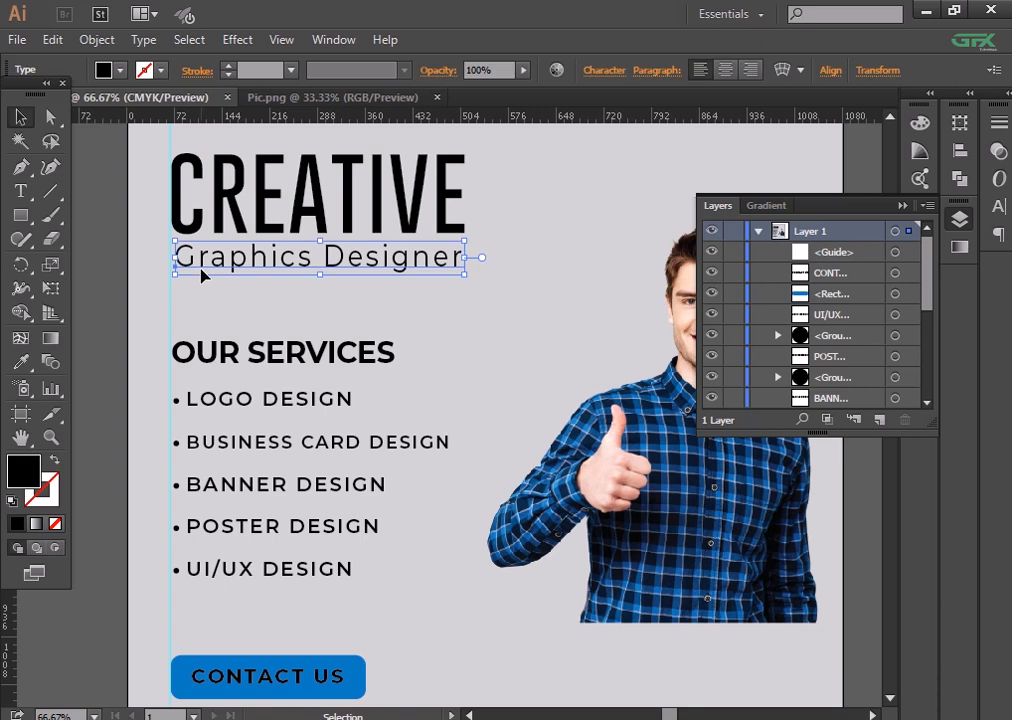
{"action": "left_click", "coordinate": [604, 70]}
{"action": "left_click", "coordinate": [139, 334]}
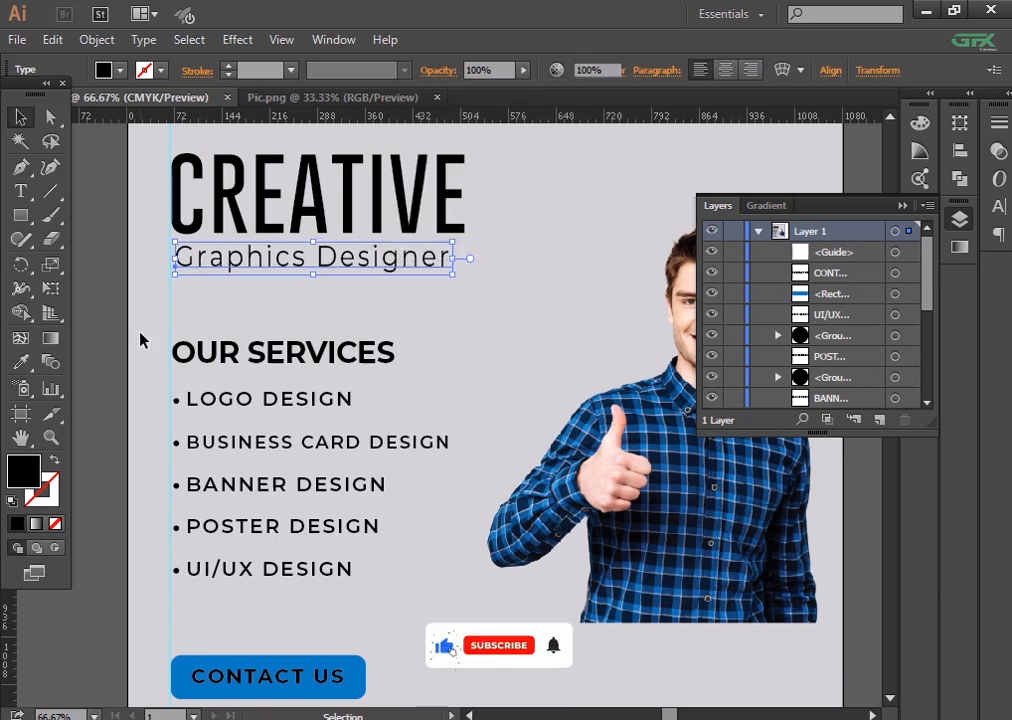
{"action": "left_click", "coordinate": [139, 334]}
- Draw a black rectangle about 523 × 126 px across the poster's bottom-right corner
{"action": "key", "text": "ctrl+minus"}
{"action": "left_click_drag", "start_coordinate": [201, 331], "coordinate": [156, 281]}
{"action": "left_click", "coordinate": [21, 217]}
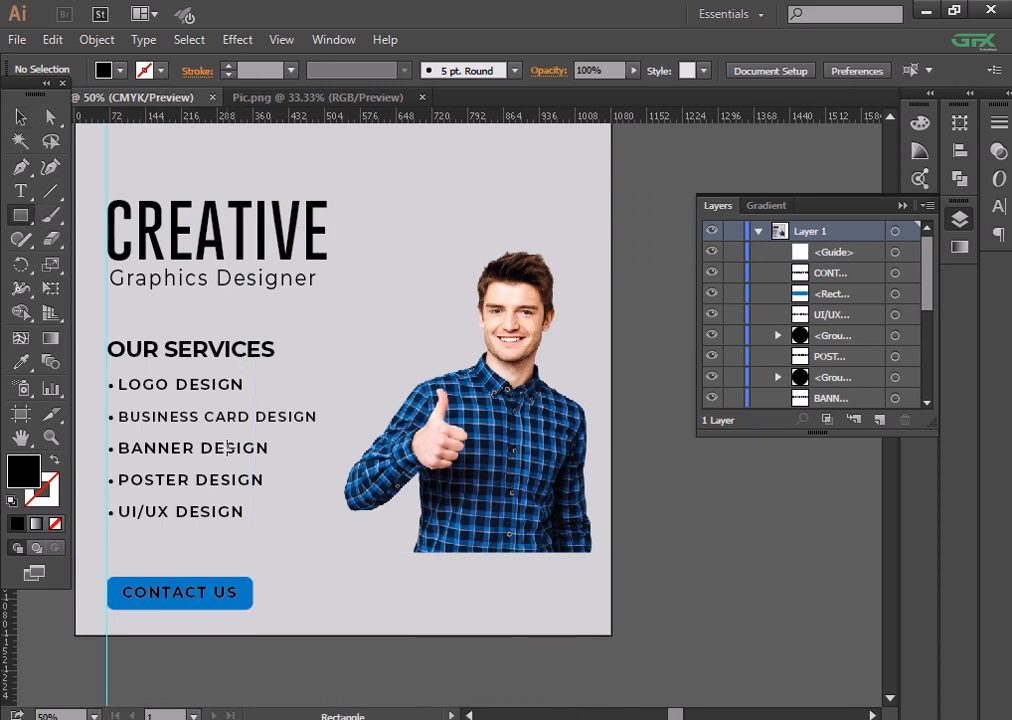
{"action": "left_click_drag", "start_coordinate": [352, 548], "coordinate": [610, 612]}
- Slant the rectangle's left edge and fill it with the button's blue
{"action": "left_click", "coordinate": [50, 117]}
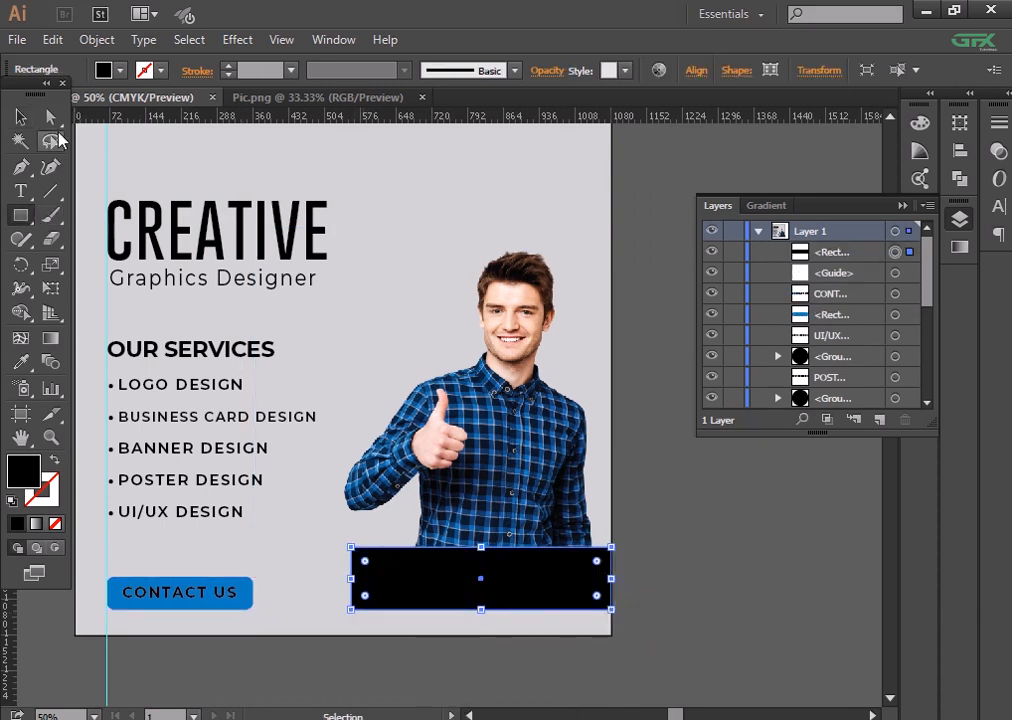
{"action": "left_click", "coordinate": [351, 548]}
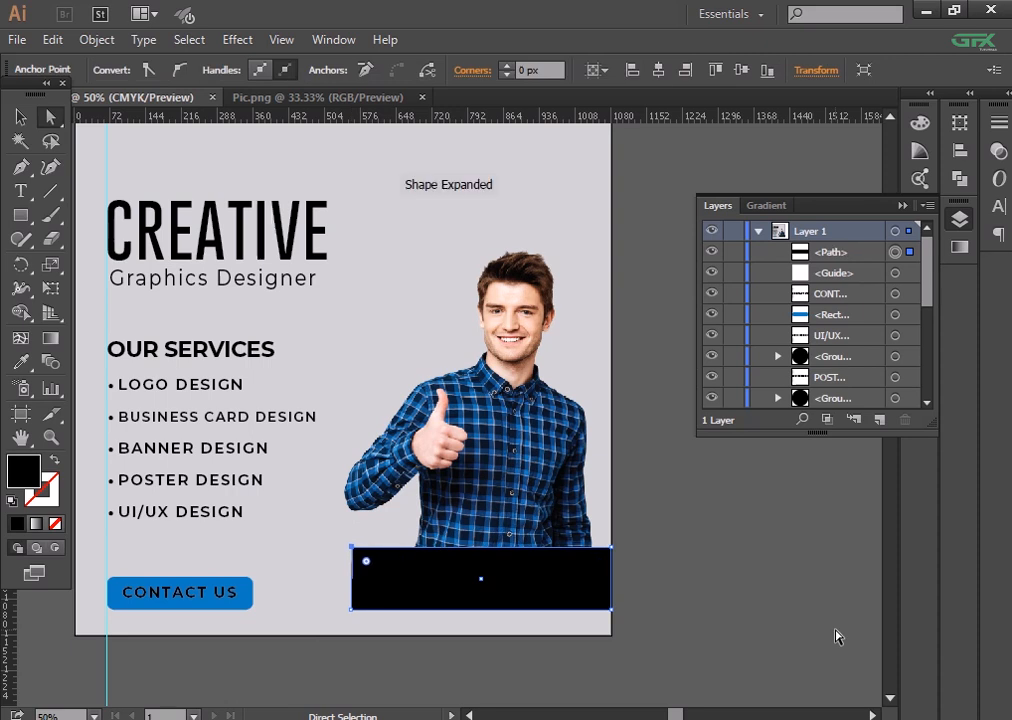
{"action": "key", "text": "Right"}
{"action": "key", "text": "Right"}
{"action": "key", "text": "Right"}
{"action": "key", "text": "Right"}
{"action": "key", "text": "Right"}
{"action": "key", "text": "Right"}
{"action": "key", "text": "Right"}
{"action": "key", "text": "Right"}
{"action": "key", "text": "Right"}
{"action": "key", "text": "Right"}
{"action": "key", "text": "Right"}
{"action": "key", "text": "Right"}
{"action": "key", "text": "Right"}
{"action": "key", "text": "Right"}
{"action": "key", "text": "Right"}
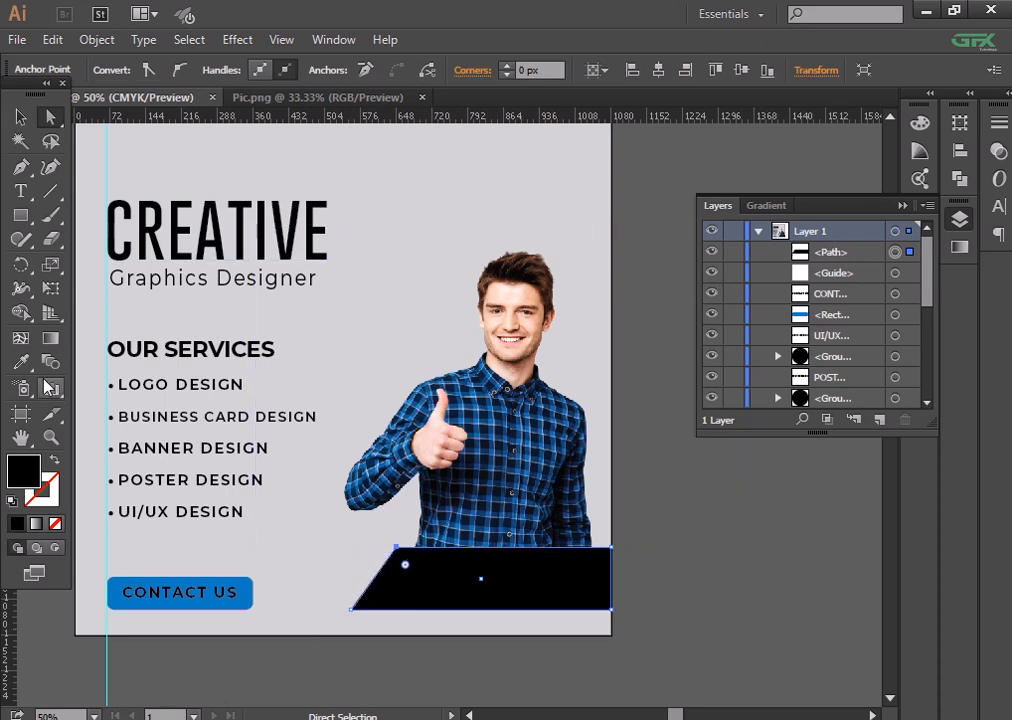
{"action": "key", "text": "i"}
{"action": "left_click", "coordinate": [218, 611]}
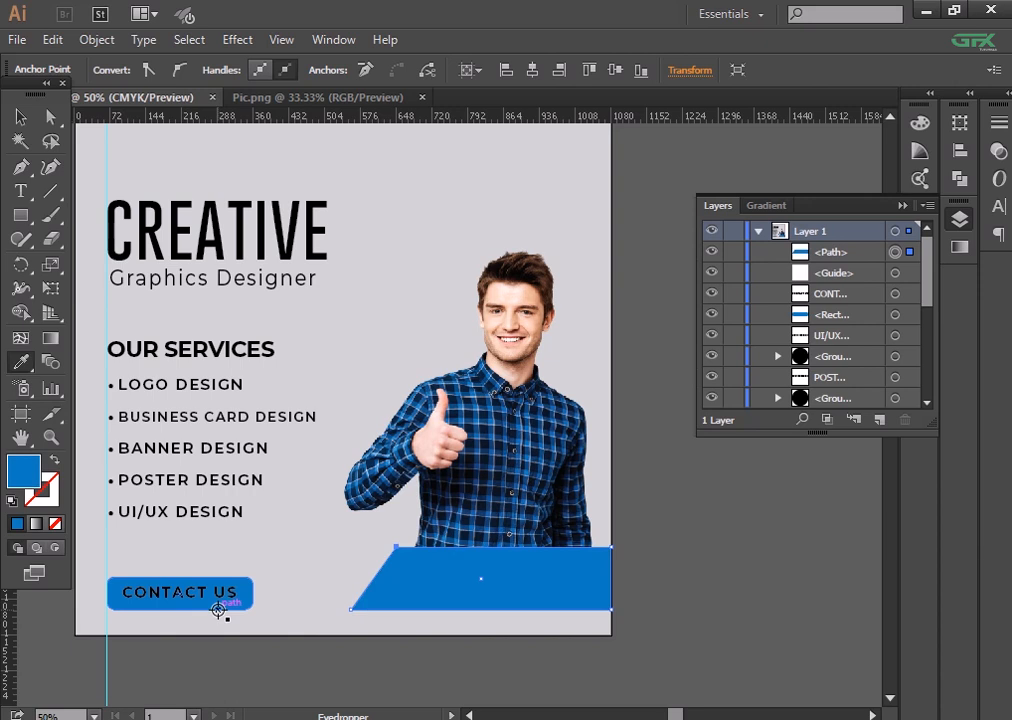
- Shorten the blue banner from its bottom and top edges
{"action": "left_click", "coordinate": [20, 116]}
{"action": "left_click", "coordinate": [320, 560]}
{"action": "left_click", "coordinate": [562, 592]}
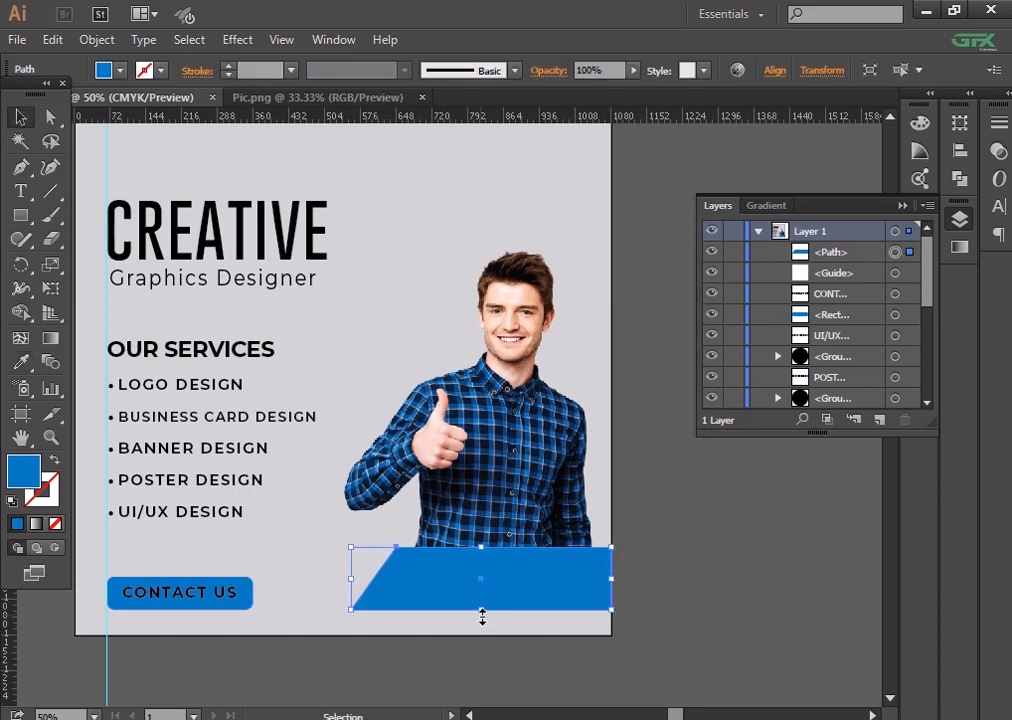
{"action": "left_click_drag", "start_coordinate": [482, 617], "coordinate": [481, 597]}
{"action": "left_click", "coordinate": [684, 648]}
{"action": "key", "text": "ctrl+plus"}
{"action": "left_click_drag", "start_coordinate": [684, 648], "coordinate": [635, 486]}
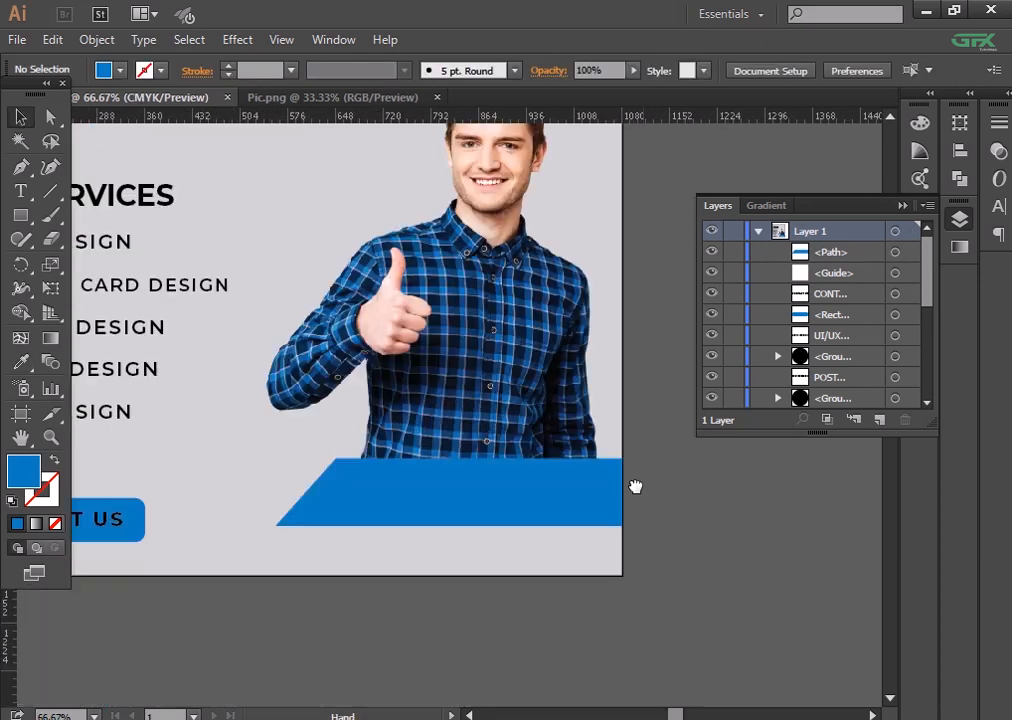
{"action": "left_click", "coordinate": [492, 497]}
{"action": "key", "text": "ctrl+plus"}
{"action": "key", "text": "ctrl+plus"}
{"action": "left_click_drag", "start_coordinate": [431, 617], "coordinate": [430, 615]}
{"action": "left_click_drag", "start_coordinate": [434, 461], "coordinate": [430, 468]}
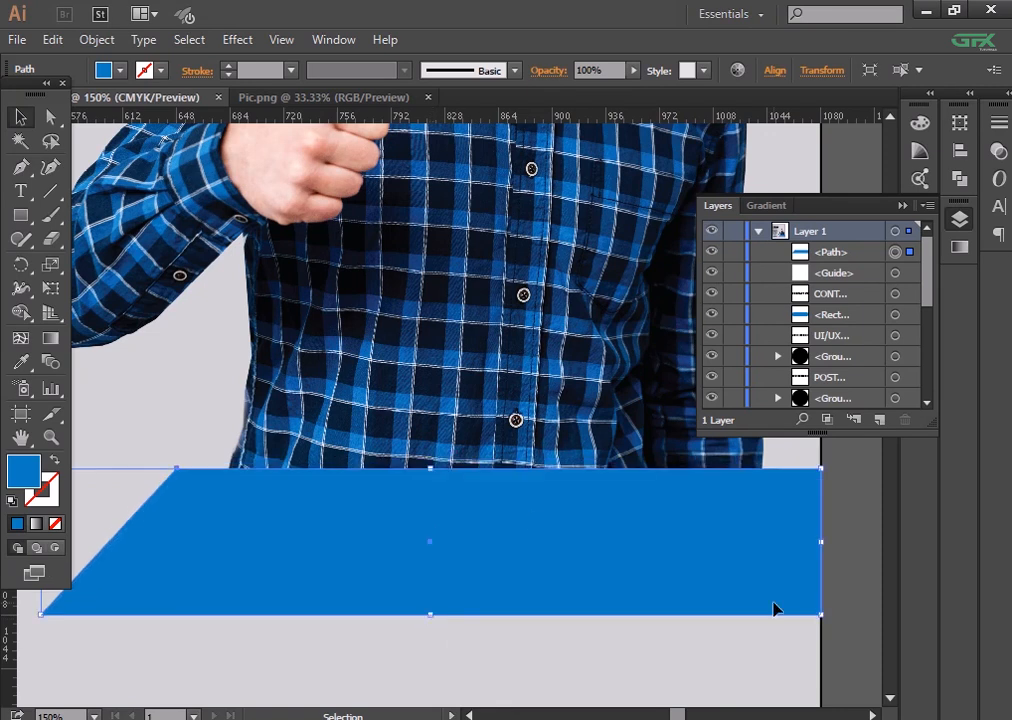
- Move the blue banner up about 22 pt under the man's torso
{"action": "left_click", "coordinate": [852, 655]}
{"action": "key", "text": "ctrl+minus"}
{"action": "key", "text": "ctrl+0"}
{"action": "key", "text": "ctrl+plus"}
{"action": "key", "text": "ctrl+plus"}
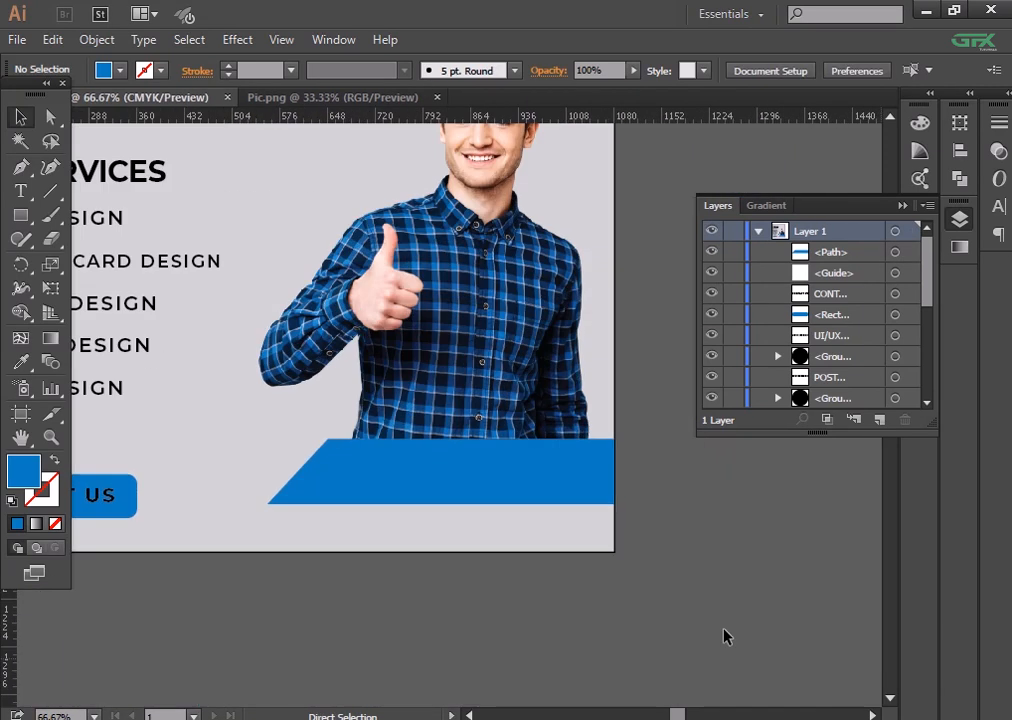
{"action": "left_click_drag", "start_coordinate": [492, 470], "coordinate": [494, 455]}
- Narrow the slanted banner slightly from its left side
{"action": "left_click", "coordinate": [380, 621]}
{"action": "left_click_drag", "start_coordinate": [380, 621], "coordinate": [600, 636]}
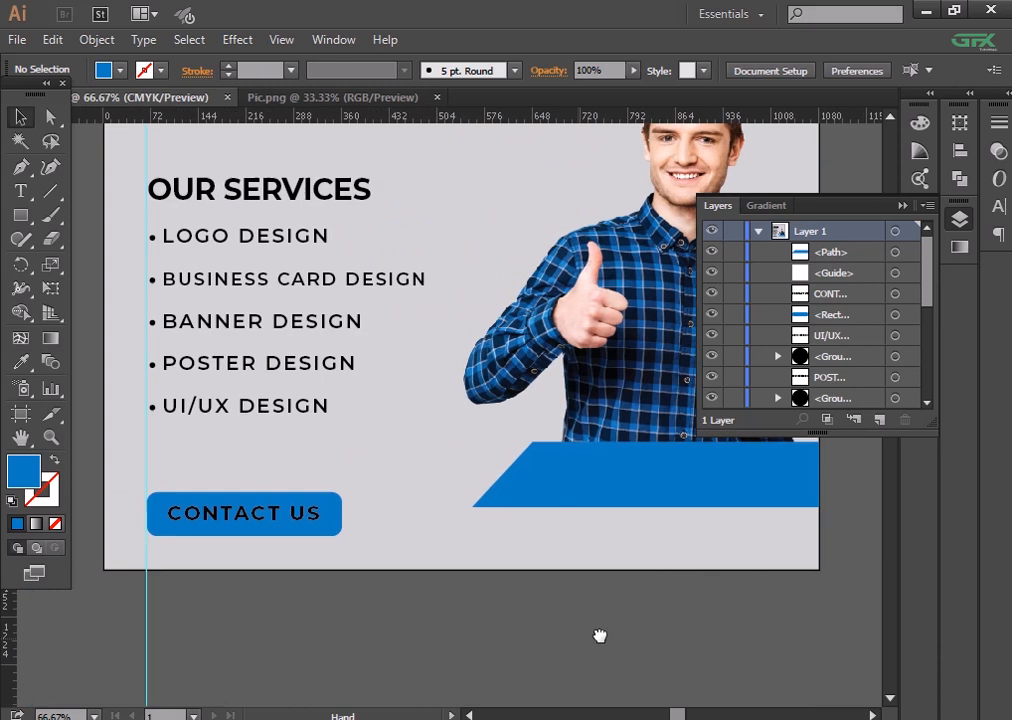
{"action": "left_click_drag", "start_coordinate": [416, 492], "coordinate": [302, 541]}
{"action": "left_click", "coordinate": [404, 553]}
{"action": "left_click", "coordinate": [723, 665]}
{"action": "key", "text": "ctrl+="}
{"action": "left_click_drag", "start_coordinate": [728, 663], "coordinate": [714, 632]}
{"action": "left_click", "coordinate": [294, 608]}
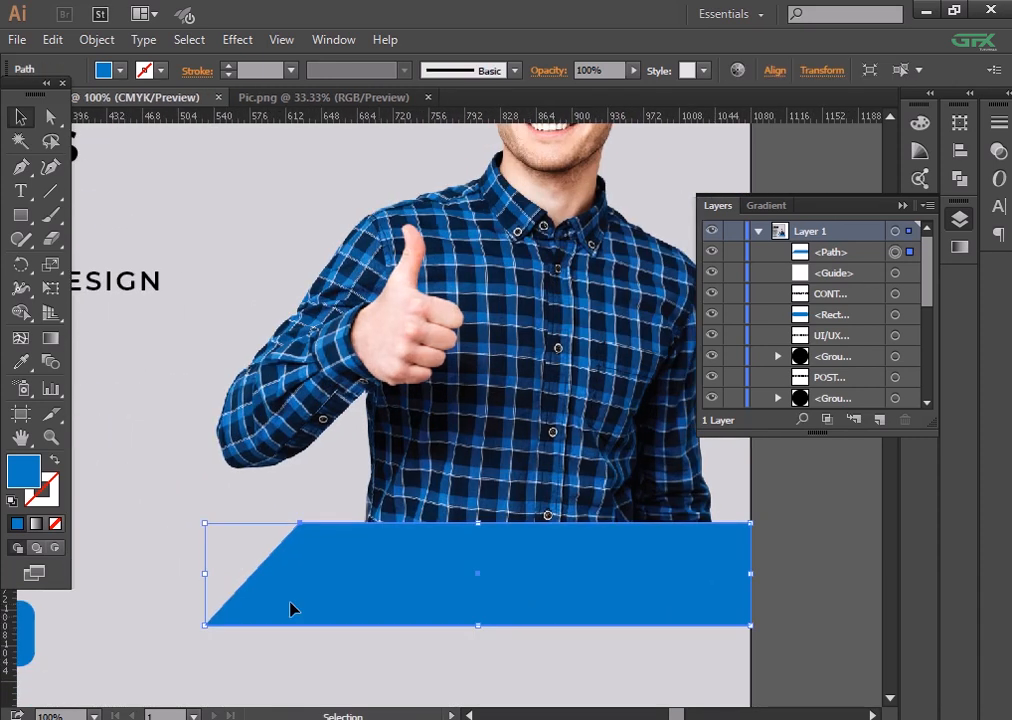
{"action": "left_click_drag", "start_coordinate": [209, 575], "coordinate": [232, 585]}
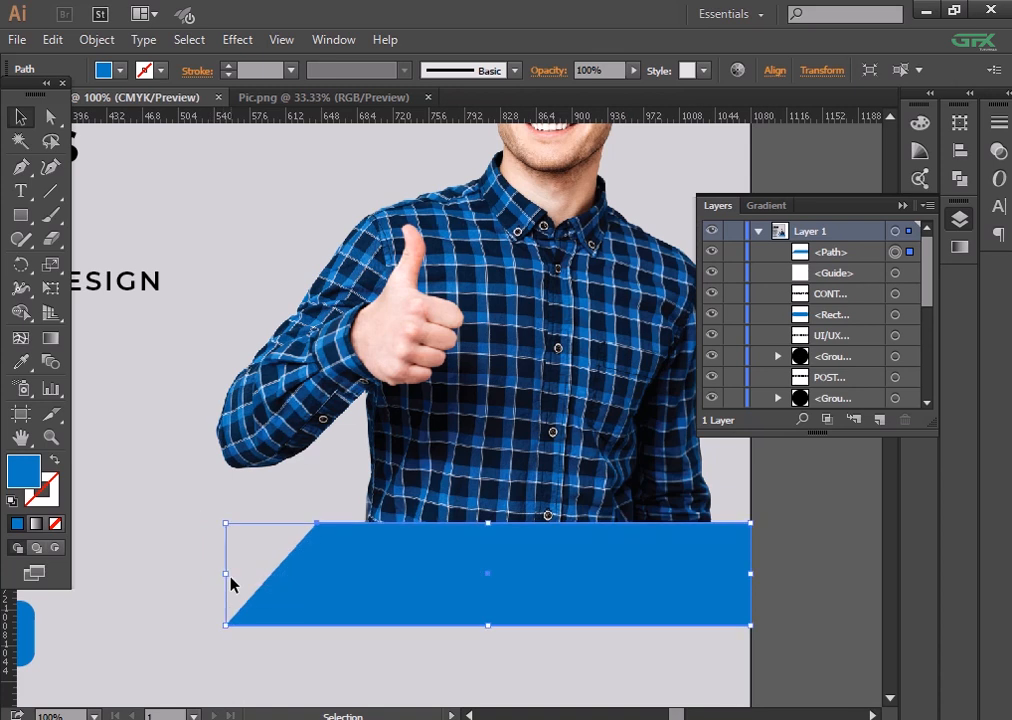
{"action": "left_click", "coordinate": [19, 192]}
{"action": "left_click", "coordinate": [499, 580]}
{"action": "type", "text": "WWW.WEB.COM"}
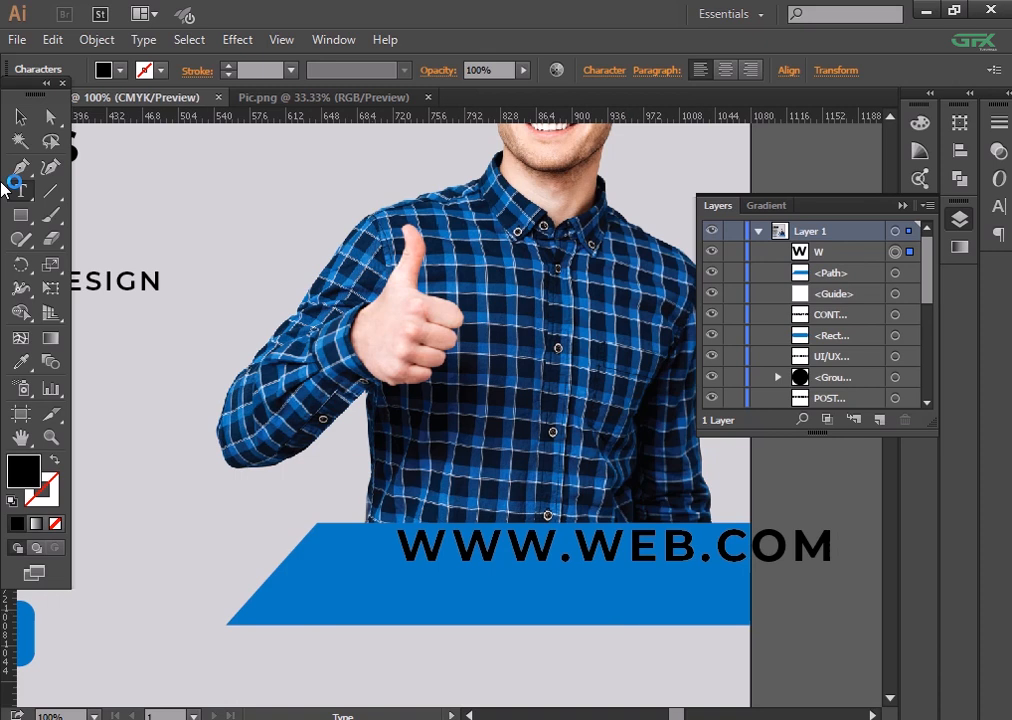
{"action": "left_click", "coordinate": [20, 116]}
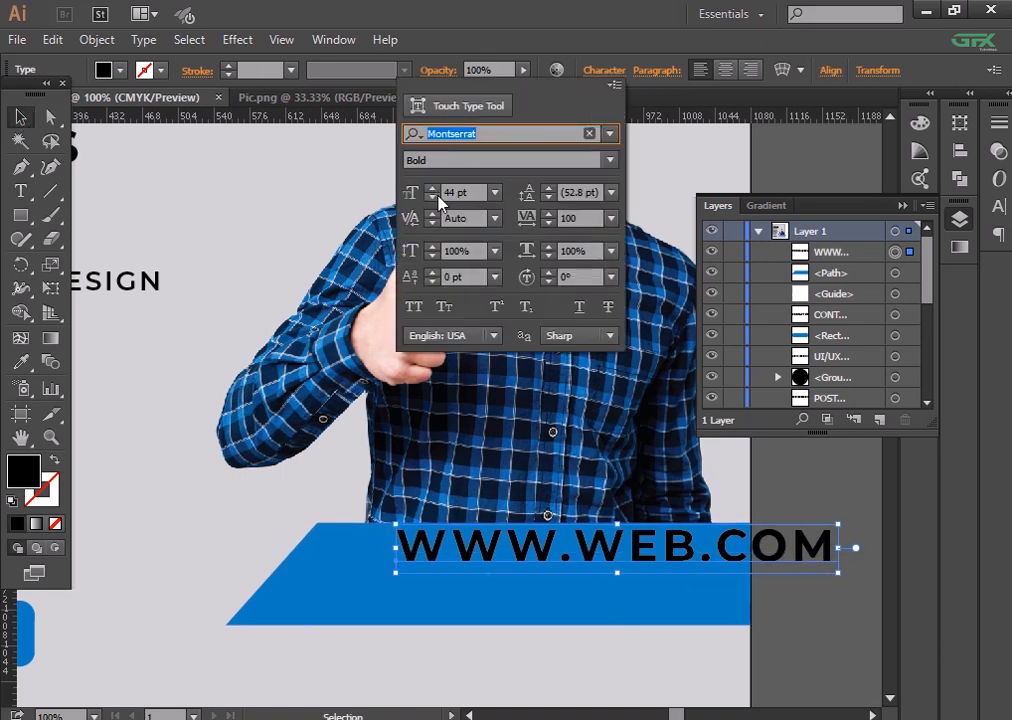
{"action": "left_click_drag", "start_coordinate": [437, 200], "coordinate": [437, 200]}
{"action": "left_click", "coordinate": [436, 190]}
{"action": "left_click", "coordinate": [436, 190]}
{"action": "left_click", "coordinate": [436, 190]}
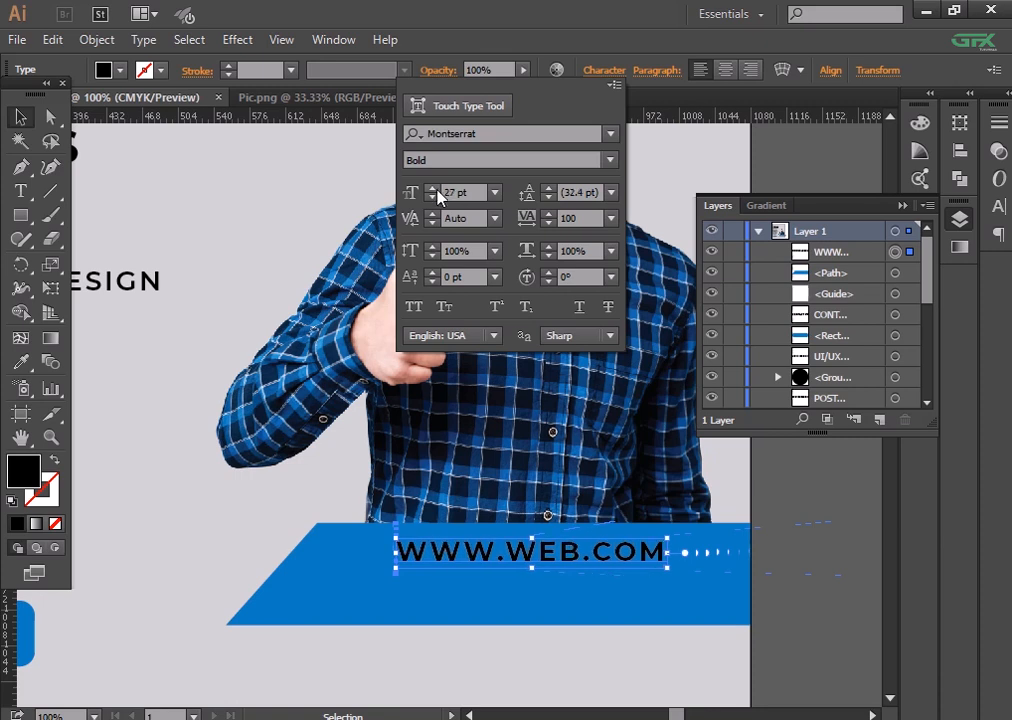
{"action": "left_click", "coordinate": [436, 189]}
{"action": "left_click", "coordinate": [436, 188]}
{"action": "left_click", "coordinate": [435, 189]}
{"action": "left_click", "coordinate": [434, 190]}
{"action": "left_click", "coordinate": [433, 190]}
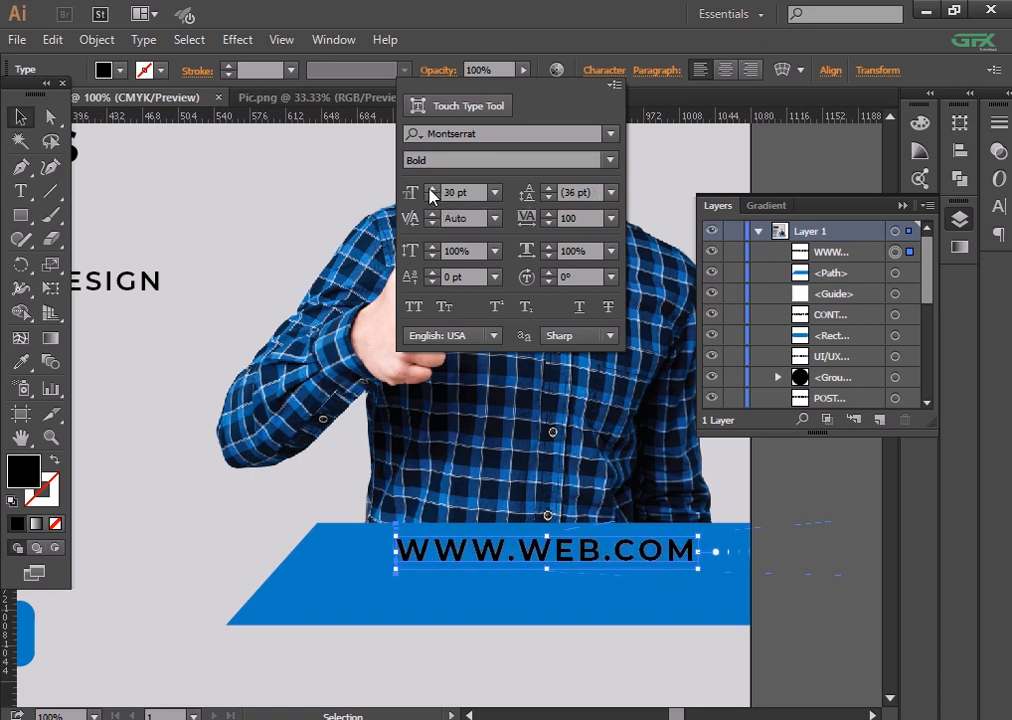
{"action": "double_click", "coordinate": [836, 534]}
{"action": "double_click", "coordinate": [857, 668]}
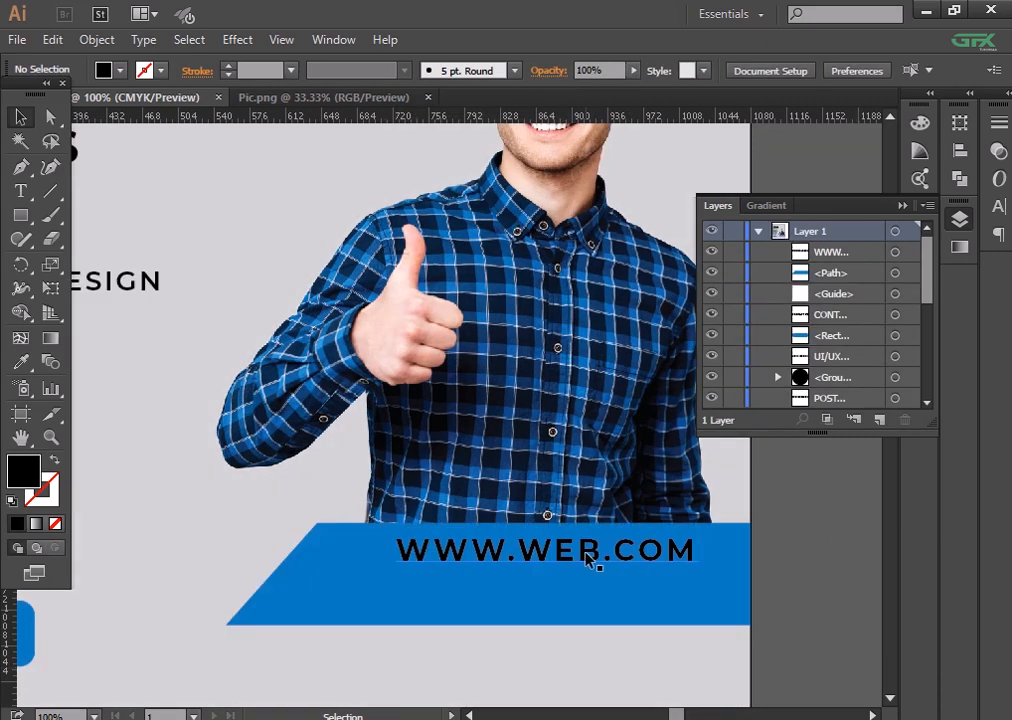
{"action": "left_click_drag", "start_coordinate": [586, 553], "coordinate": [568, 566]}
{"action": "left_click", "coordinate": [604, 70]}
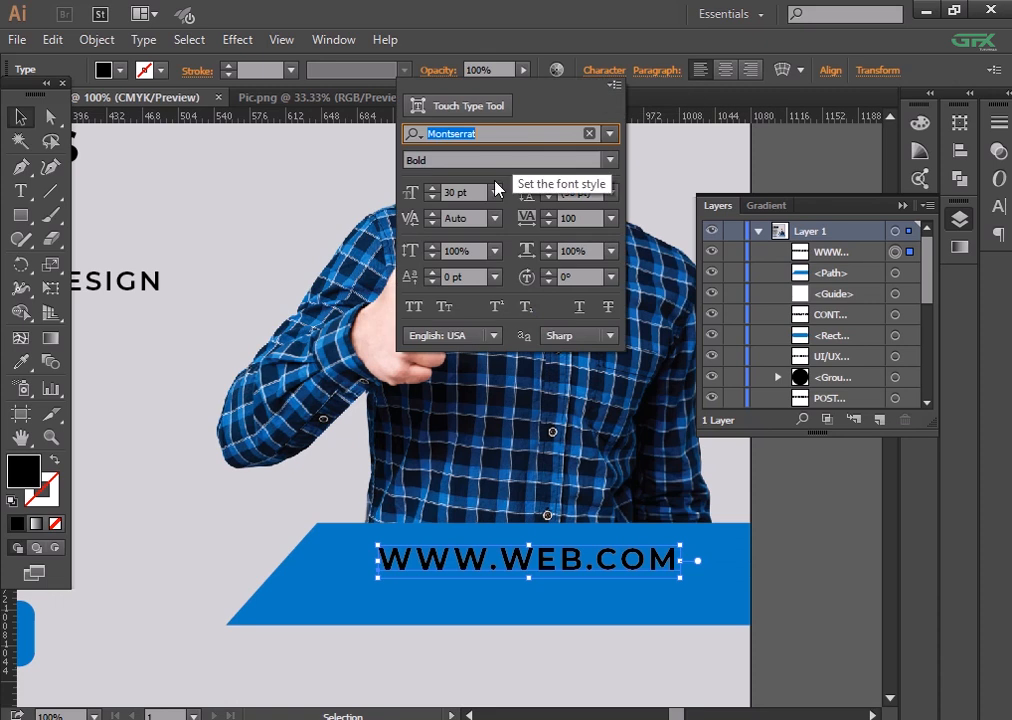
{"action": "left_click", "coordinate": [609, 160]}
{"action": "left_click", "coordinate": [529, 373]}
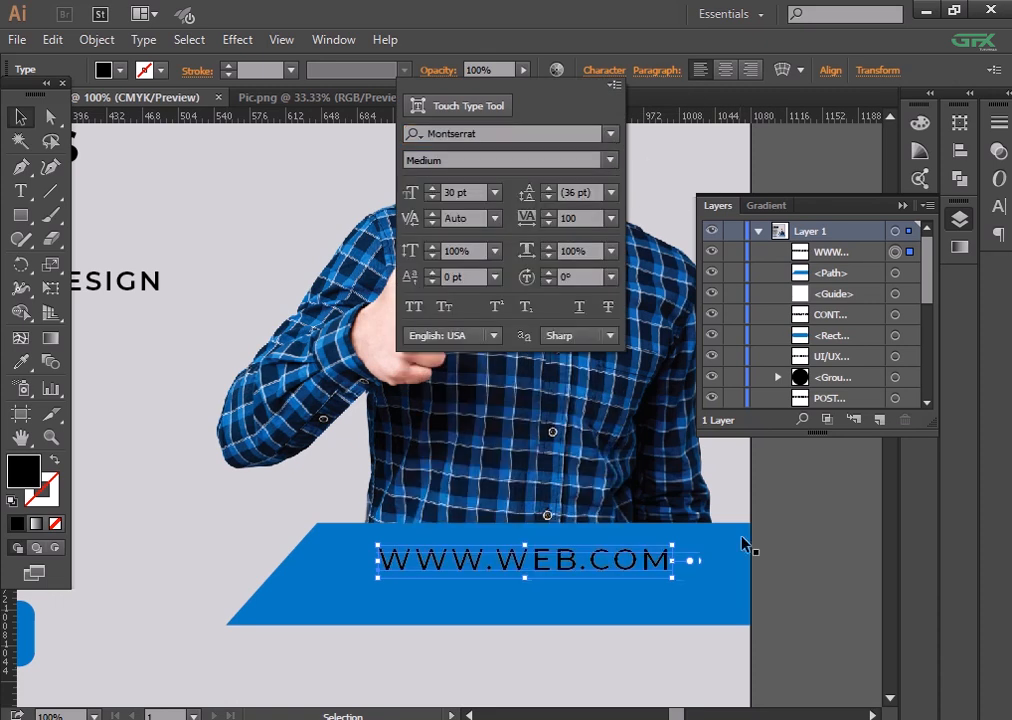
{"action": "left_click", "coordinate": [686, 576]}
{"action": "left_click_drag", "start_coordinate": [592, 562], "coordinate": [592, 593]}
{"action": "left_click", "coordinate": [604, 70]}
{"action": "left_click", "coordinate": [609, 160]}
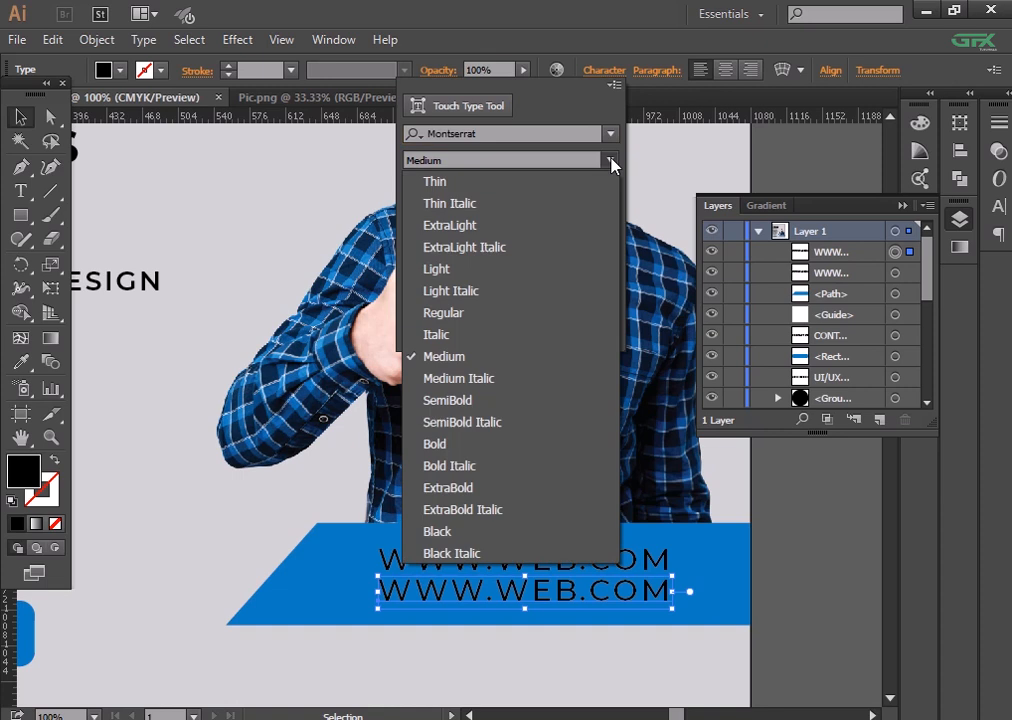
{"action": "left_click", "coordinate": [553, 400]}
{"action": "left_click", "coordinate": [609, 160]}
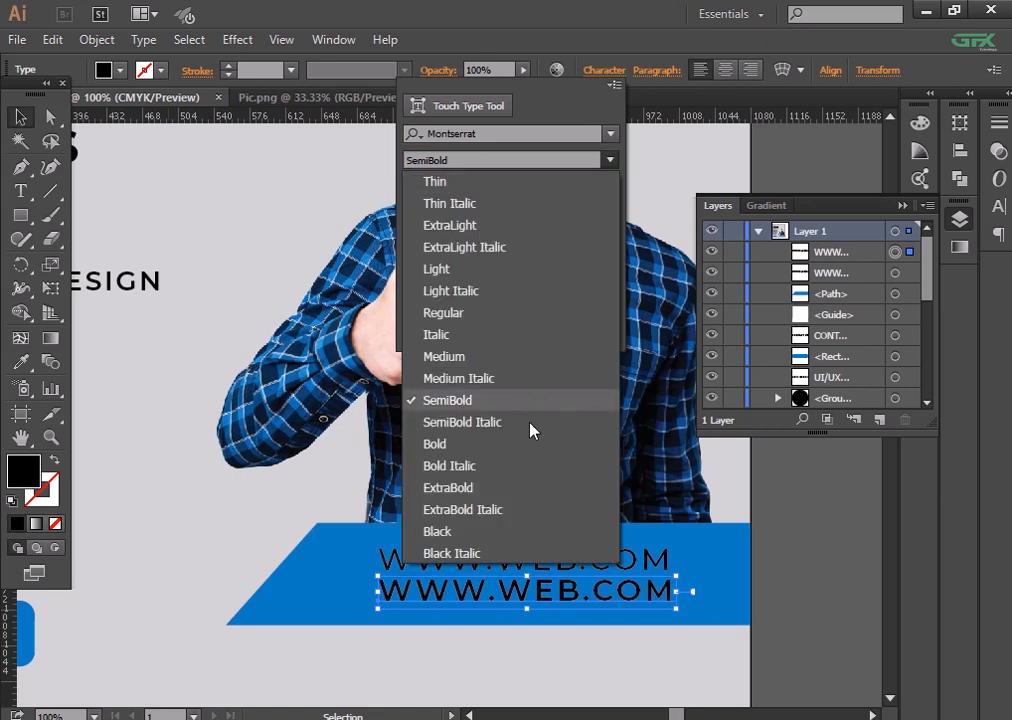
{"action": "left_click", "coordinate": [533, 443]}
{"action": "left_click", "coordinate": [671, 594]}
- Replace the copied line's text with 123-456-789
{"action": "key", "text": "t"}
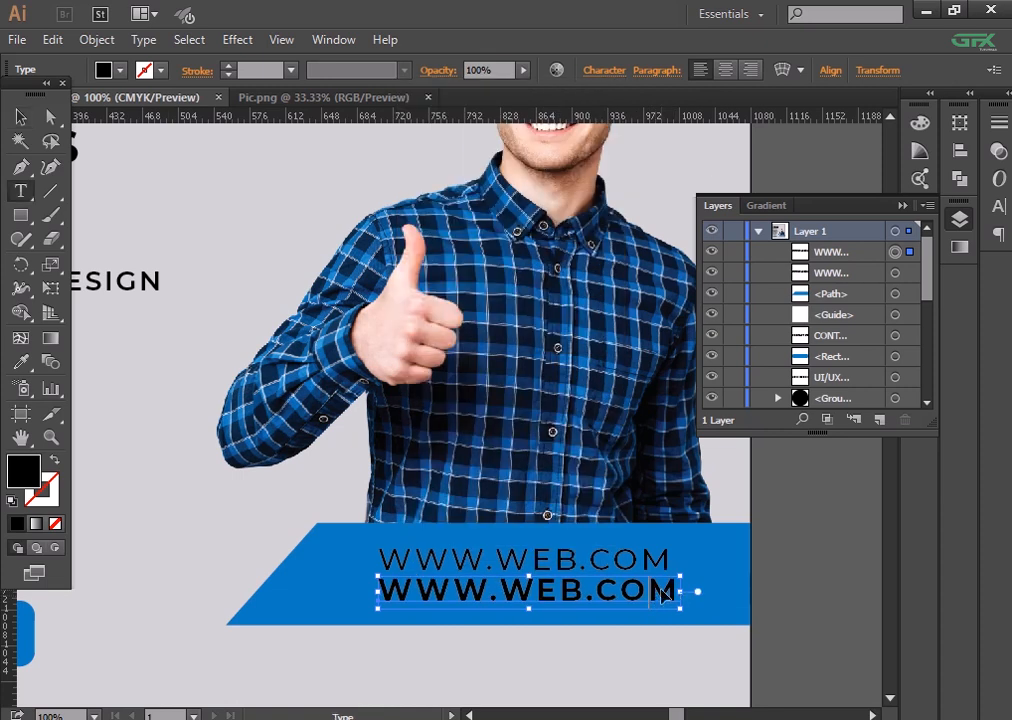
{"action": "left_click_drag", "start_coordinate": [676, 592], "coordinate": [381, 591]}
{"action": "type", "text": "123-456-789"}
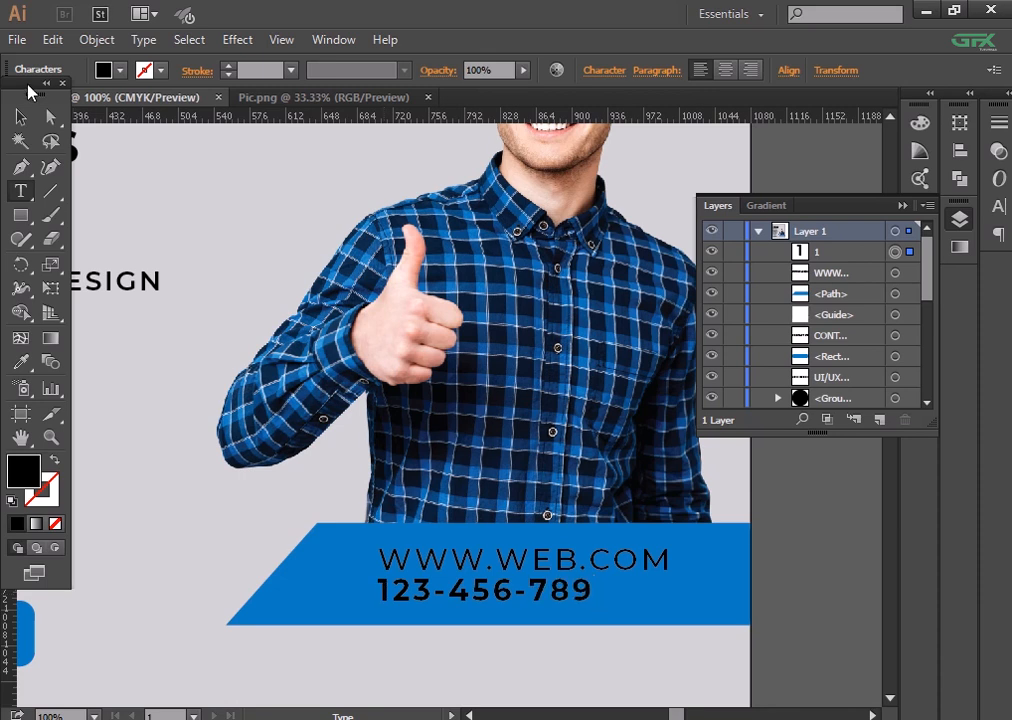
{"action": "left_click", "coordinate": [20, 116]}
{"action": "left_click", "coordinate": [604, 70]}
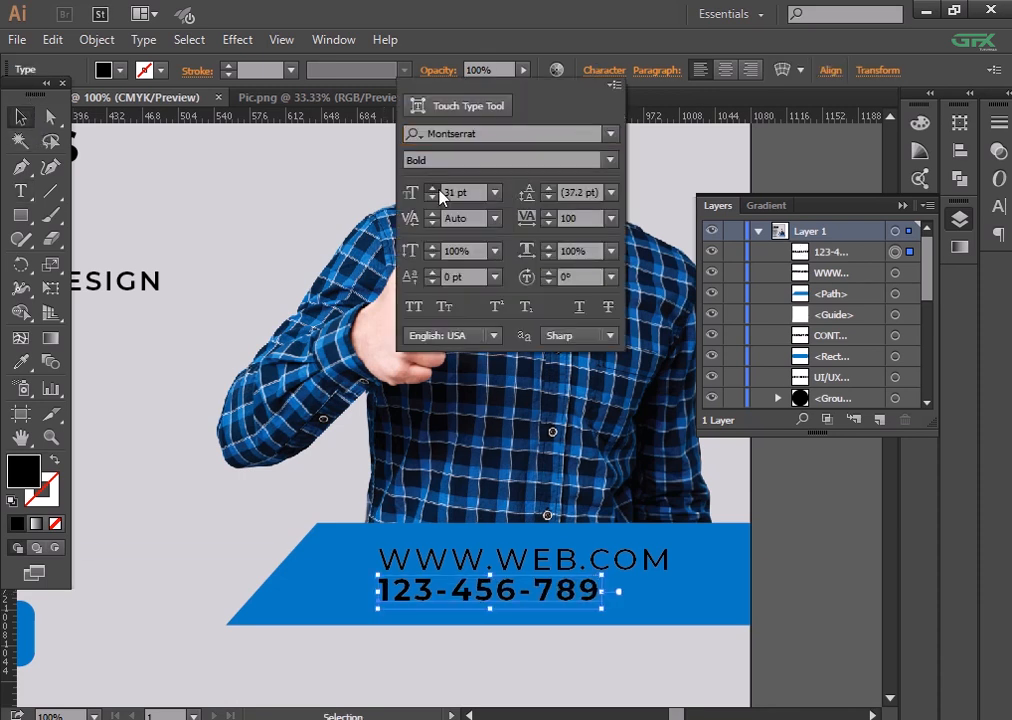
{"action": "scroll", "coordinate": [440, 191], "scroll_direction": "up", "scroll_amount": 9}
{"action": "left_click", "coordinate": [856, 584]}
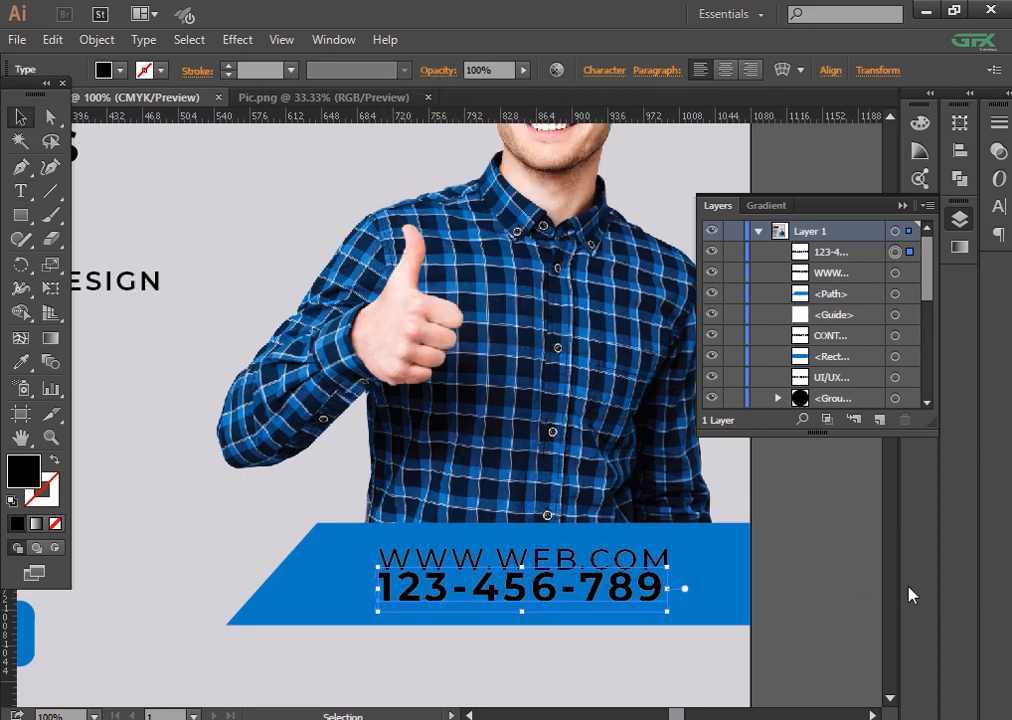
{"action": "left_click", "coordinate": [630, 600]}
{"action": "left_click_drag", "start_coordinate": [667, 612], "coordinate": [686, 614]}
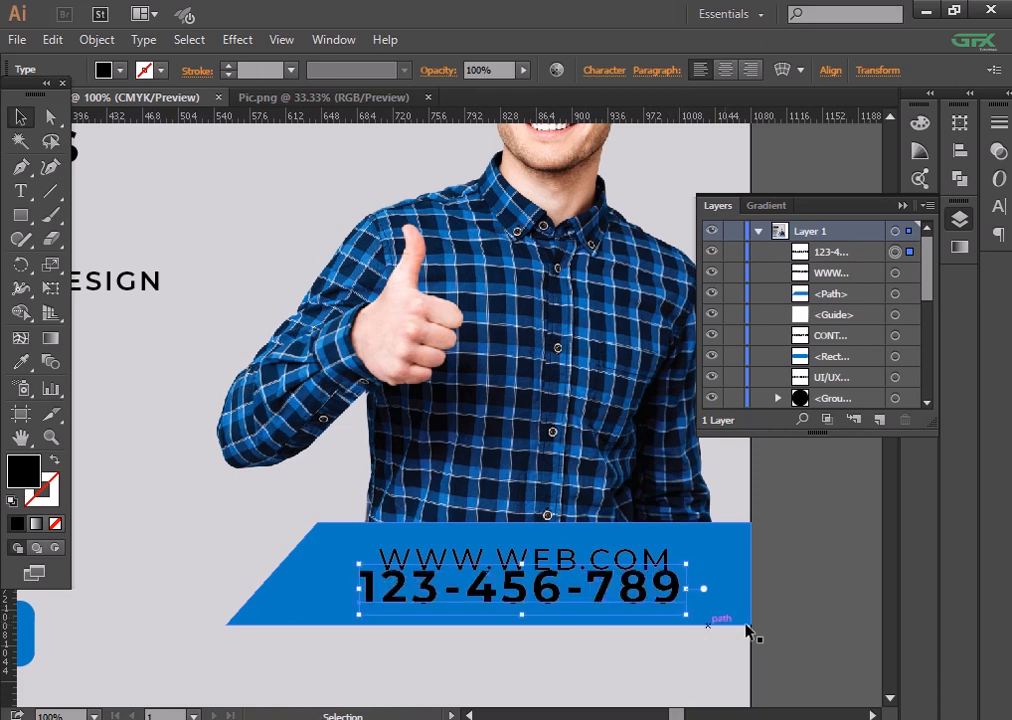
{"action": "left_click_drag", "start_coordinate": [522, 564], "coordinate": [523, 574]}
{"action": "left_click", "coordinate": [808, 612]}
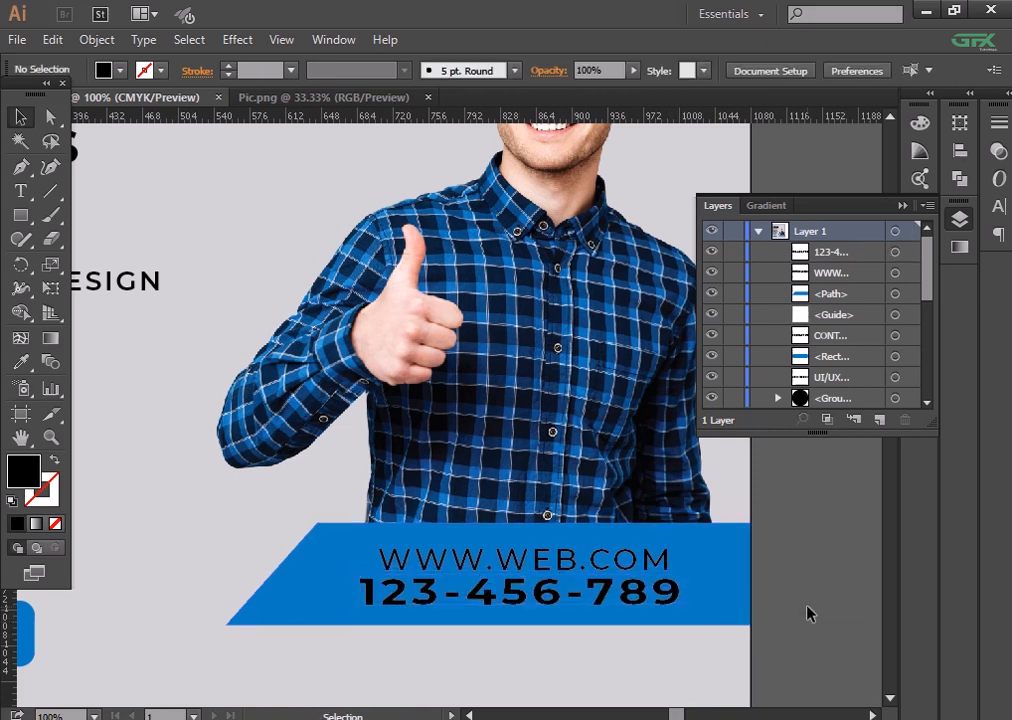
- Undo the vertical squash and nudge 123-456-789 slightly down
{"action": "key", "text": "ctrl+minus"}
{"action": "key", "text": "ctrl+equal"}
{"action": "key", "text": "ctrl+equal"}
{"action": "key", "text": "ctrl+z"}
{"action": "left_click_drag", "start_coordinate": [614, 483], "coordinate": [586, 359]}
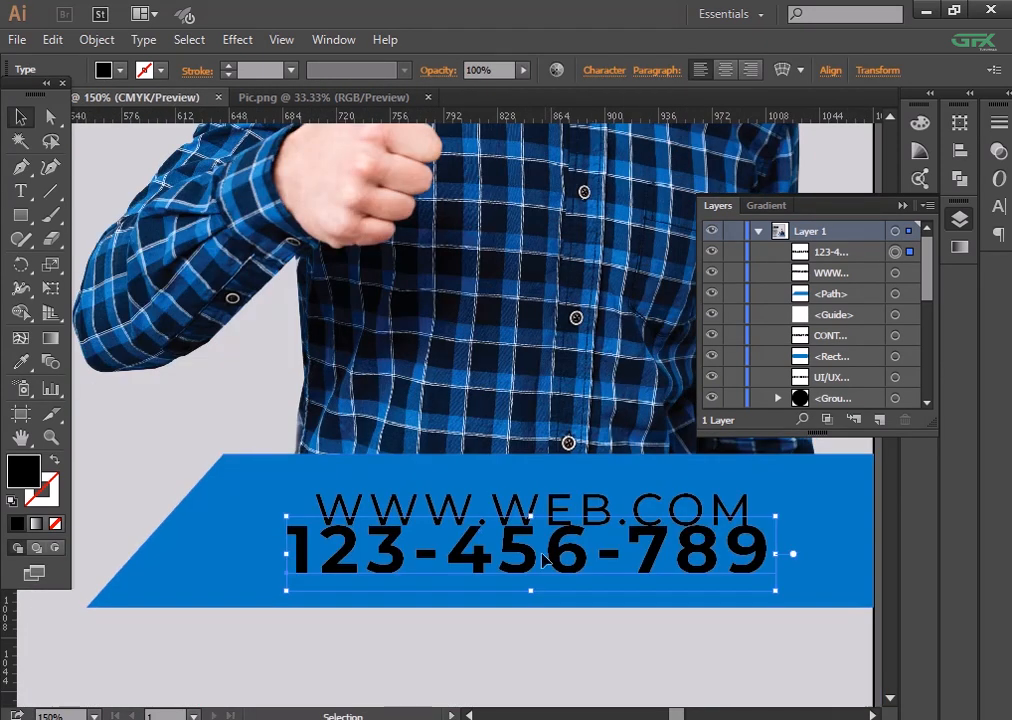
{"action": "left_click_drag", "start_coordinate": [543, 562], "coordinate": [575, 574]}
{"action": "left_click", "coordinate": [607, 671]}
{"action": "key", "text": "ctrl+minus"}
{"action": "key", "text": "ctrl+minus"}
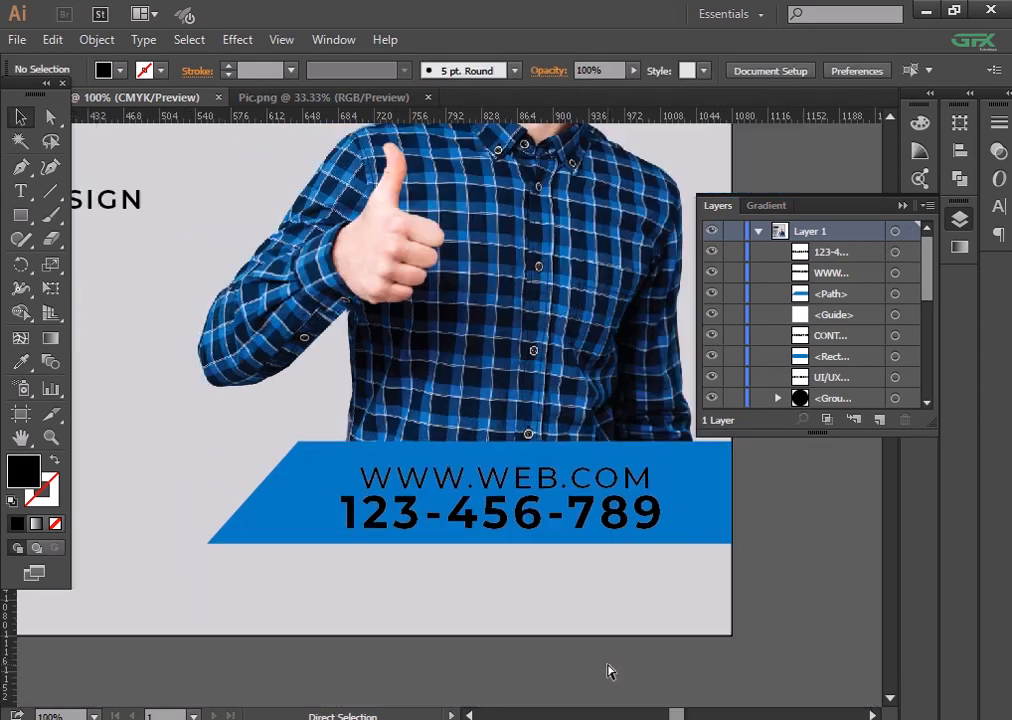
{"action": "left_click", "coordinate": [522, 456]}
{"action": "key", "text": "ctrl+equal"}
{"action": "key", "text": "ctrl+equal"}
{"action": "key", "text": "ctrl+equal"}
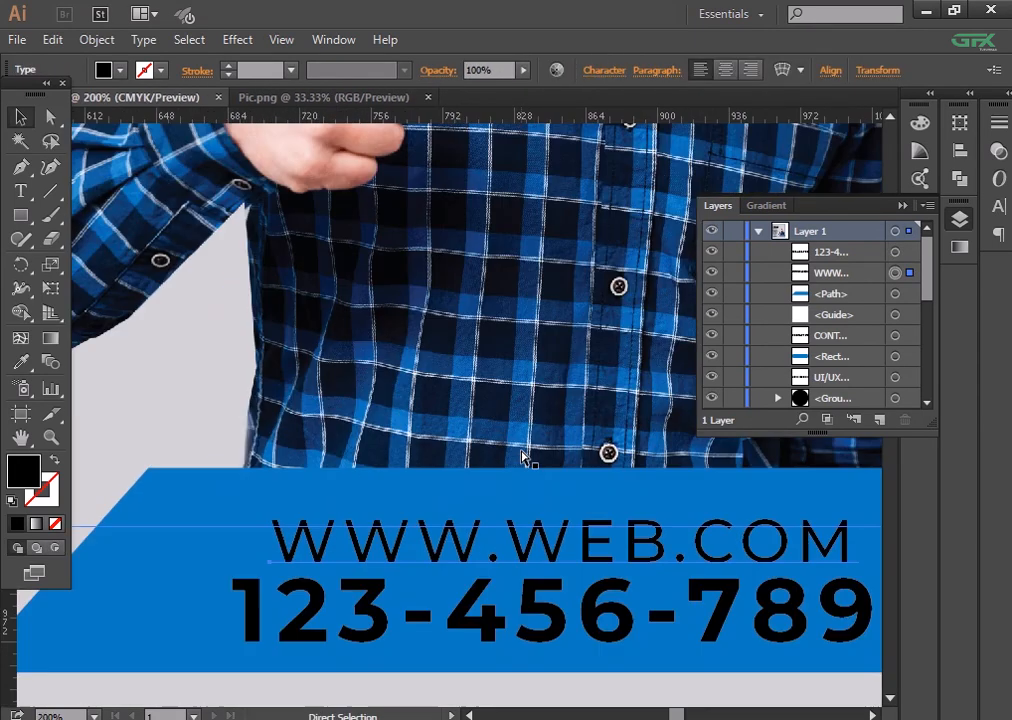
- Reduce the web address to 26 pt and nudge it right
{"action": "left_click", "coordinate": [604, 70]}
{"action": "left_click", "coordinate": [433, 197]}
{"action": "left_click", "coordinate": [433, 197]}
{"action": "left_click", "coordinate": [433, 197]}
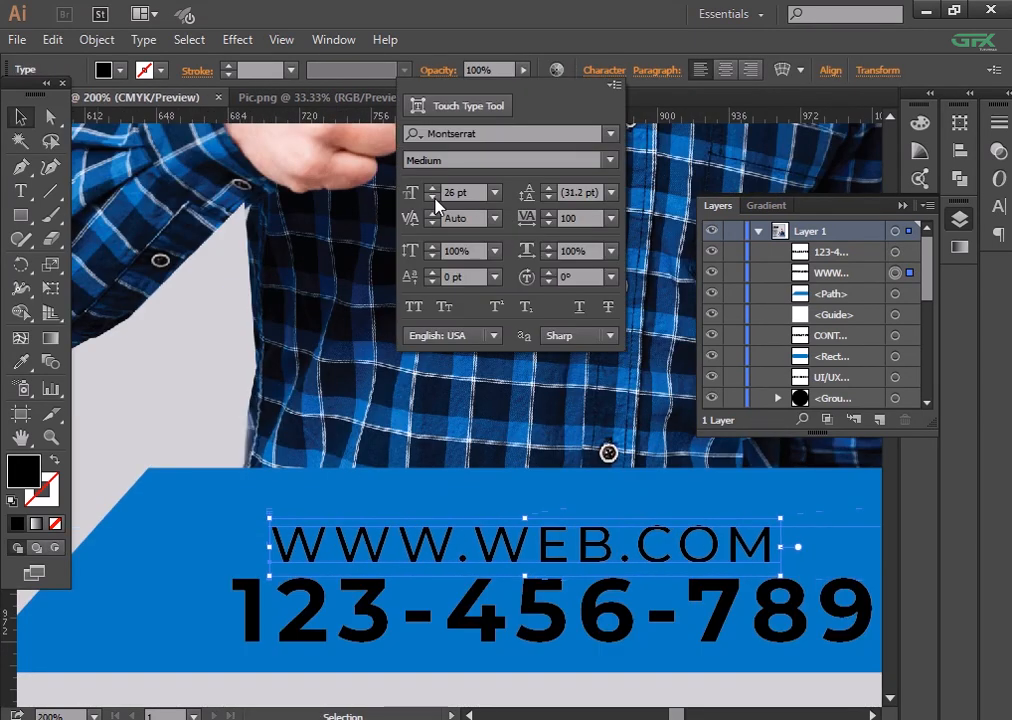
{"action": "double_click", "coordinate": [190, 280]}
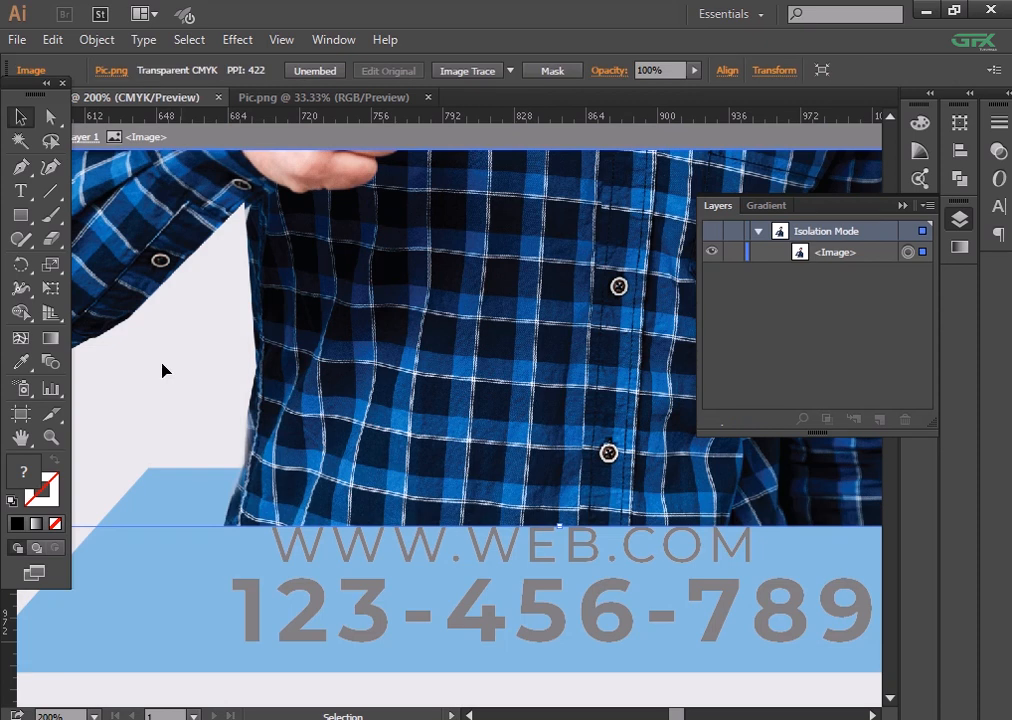
{"action": "double_click", "coordinate": [155, 678]}
{"action": "left_click_drag", "start_coordinate": [458, 572], "coordinate": [501, 572]}
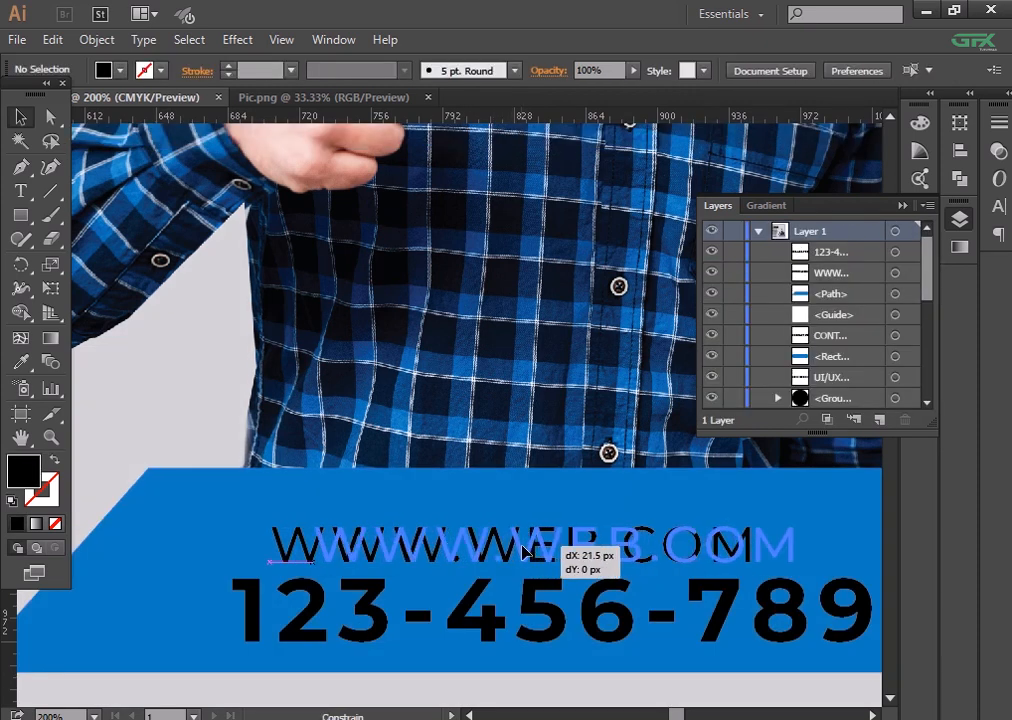
{"action": "double_click", "coordinate": [791, 545]}
{"action": "left_click_drag", "start_coordinate": [791, 545], "coordinate": [341, 553]}
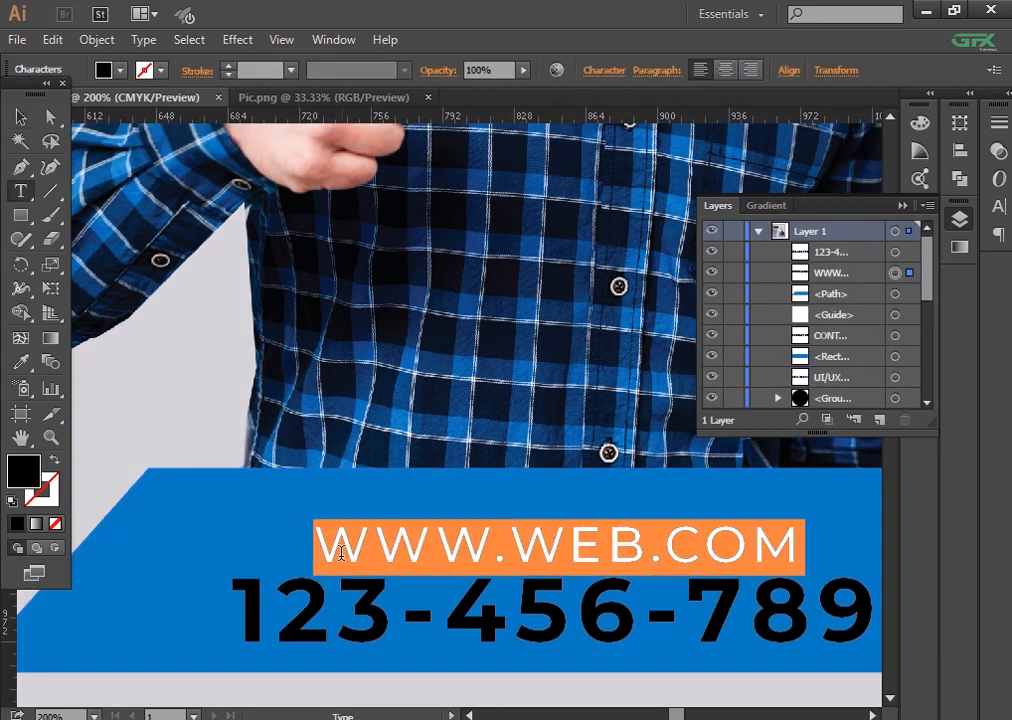
{"action": "type", "text": "www.web.com"}
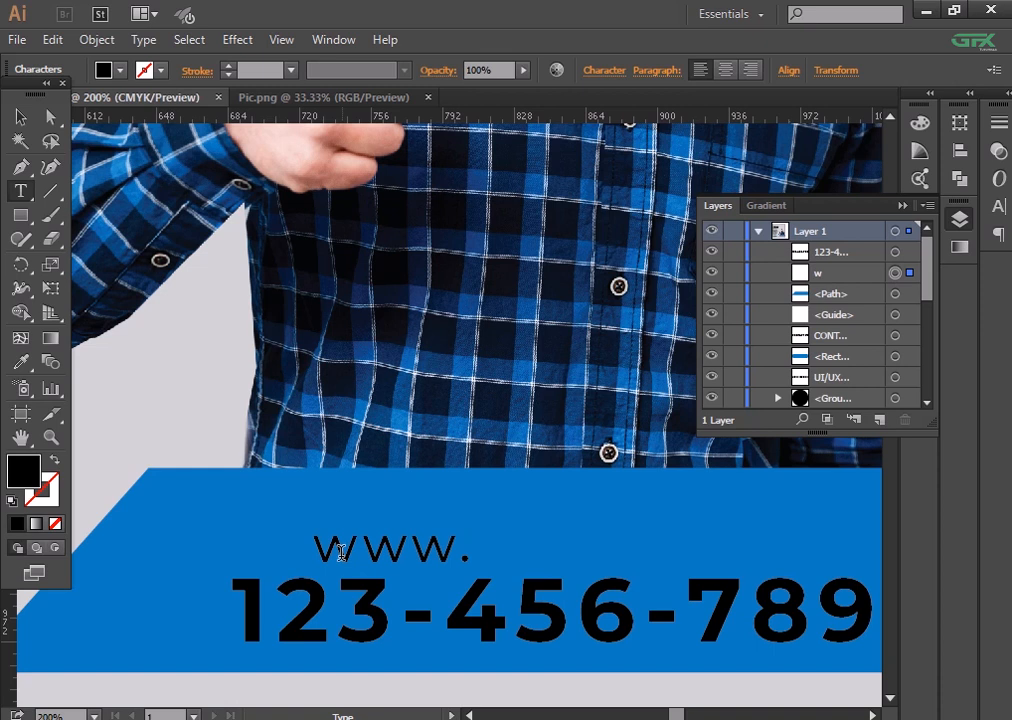
{"action": "left_click", "coordinate": [20, 116]}
{"action": "key", "text": "Right"}
{"action": "key", "text": "Right"}
{"action": "key", "text": "Right"}
{"action": "key", "text": "Right"}
{"action": "key", "text": "Right"}
{"action": "key", "text": "Right"}
{"action": "key", "text": "Right"}
{"action": "key", "text": "Right"}
{"action": "key", "text": "Right"}
{"action": "key", "text": "Right"}
{"action": "key", "text": "Right"}
{"action": "key", "text": "Right"}
{"action": "key", "text": "Right"}
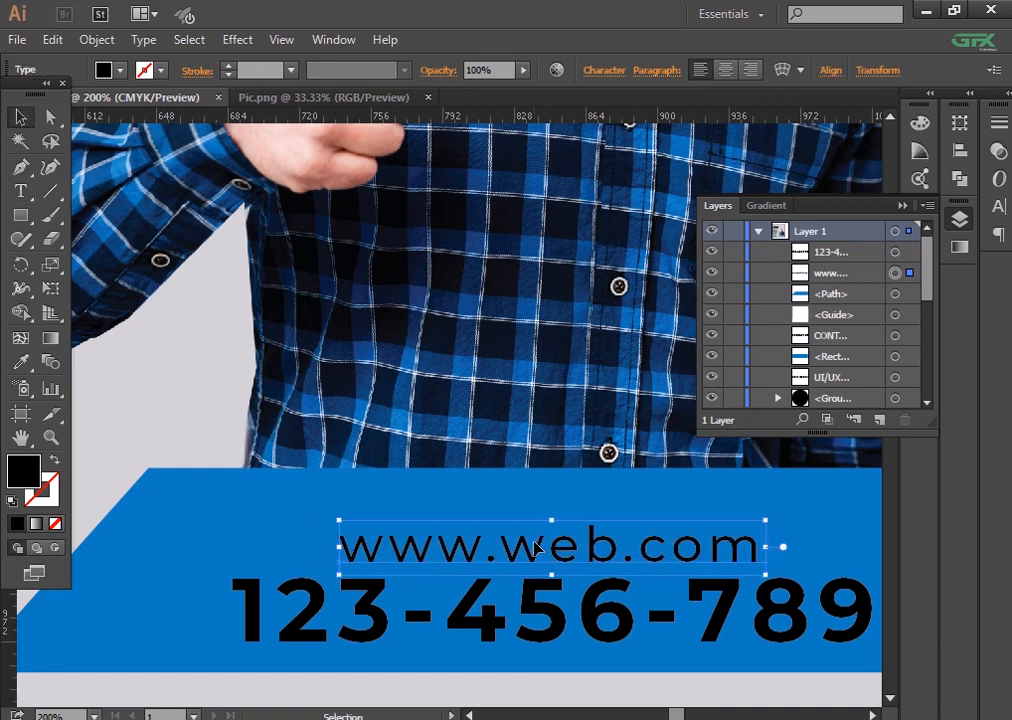
{"action": "left_click", "coordinate": [604, 70]}
{"action": "left_click", "coordinate": [433, 198]}
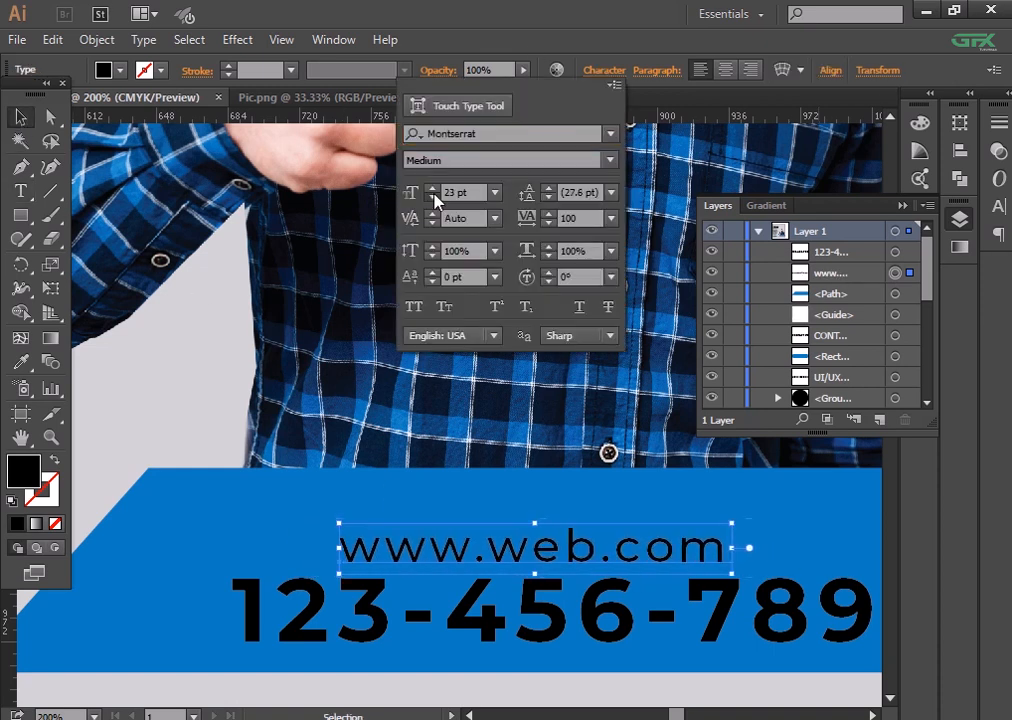
{"action": "left_click", "coordinate": [433, 198]}
{"action": "left_click", "coordinate": [434, 198]}
{"action": "left_click", "coordinate": [432, 188]}
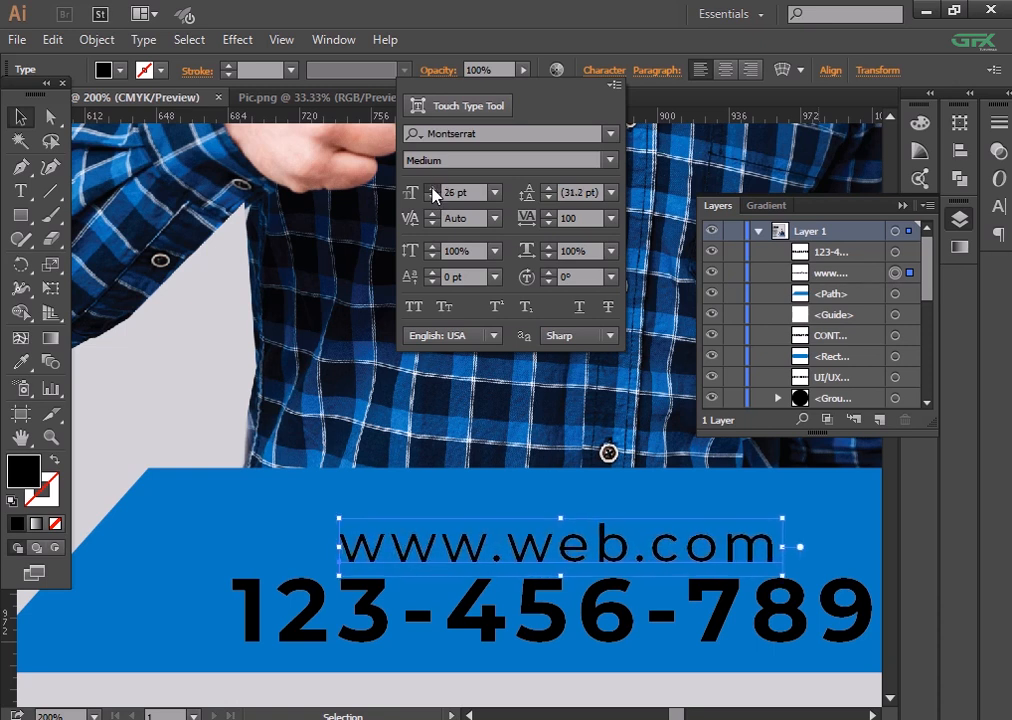
{"action": "left_click", "coordinate": [432, 188]}
{"action": "left_click", "coordinate": [423, 190]}
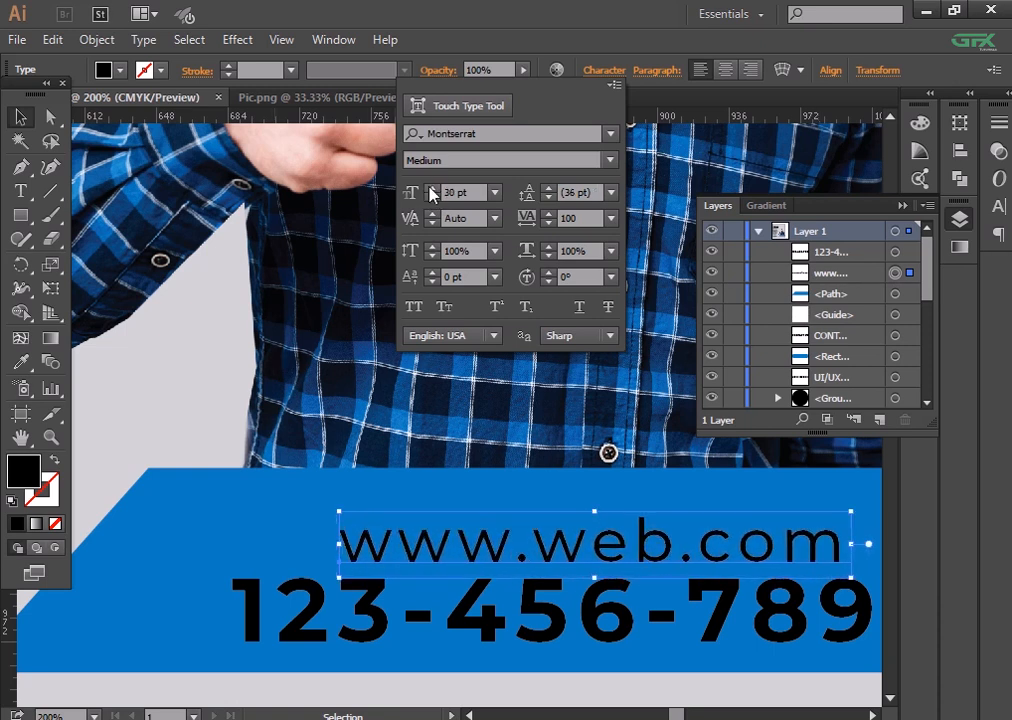
{"action": "mouse_move", "coordinate": [492, 554]}
{"action": "left_mouse_down"}
{"action": "mouse_move", "coordinate": [460, 556]}
{"action": "mouse_move", "coordinate": [474, 552]}
{"action": "left_mouse_up"}
{"action": "key", "text": "ctrl+minus"}
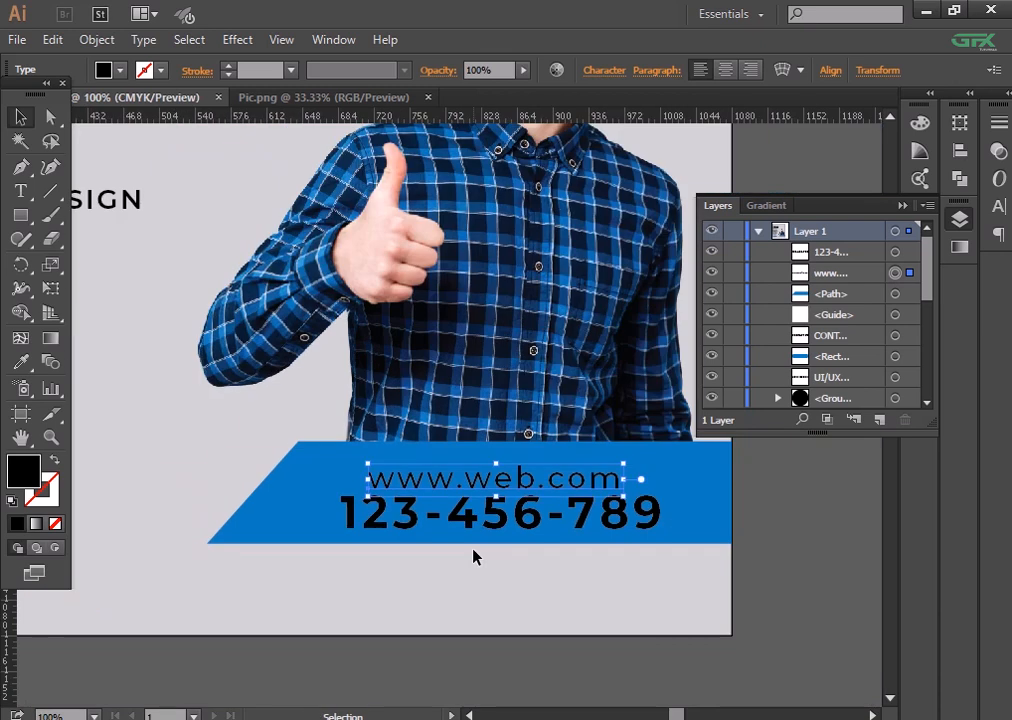
{"action": "left_click", "coordinate": [617, 74]}
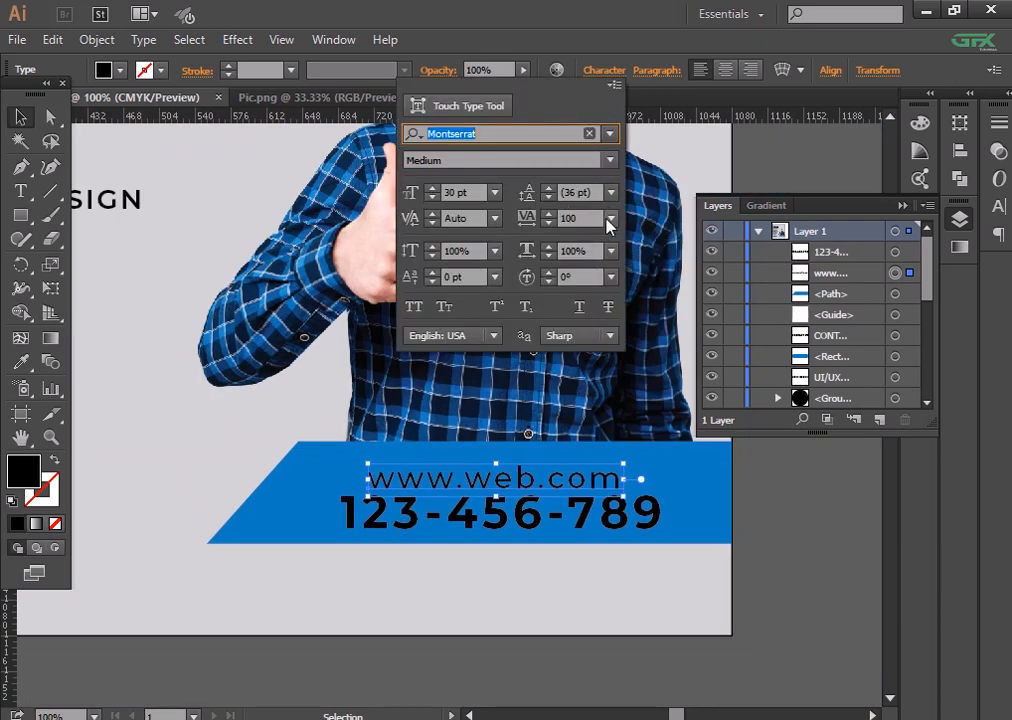
{"action": "left_click", "coordinate": [611, 218]}
{"action": "left_click", "coordinate": [642, 404]}
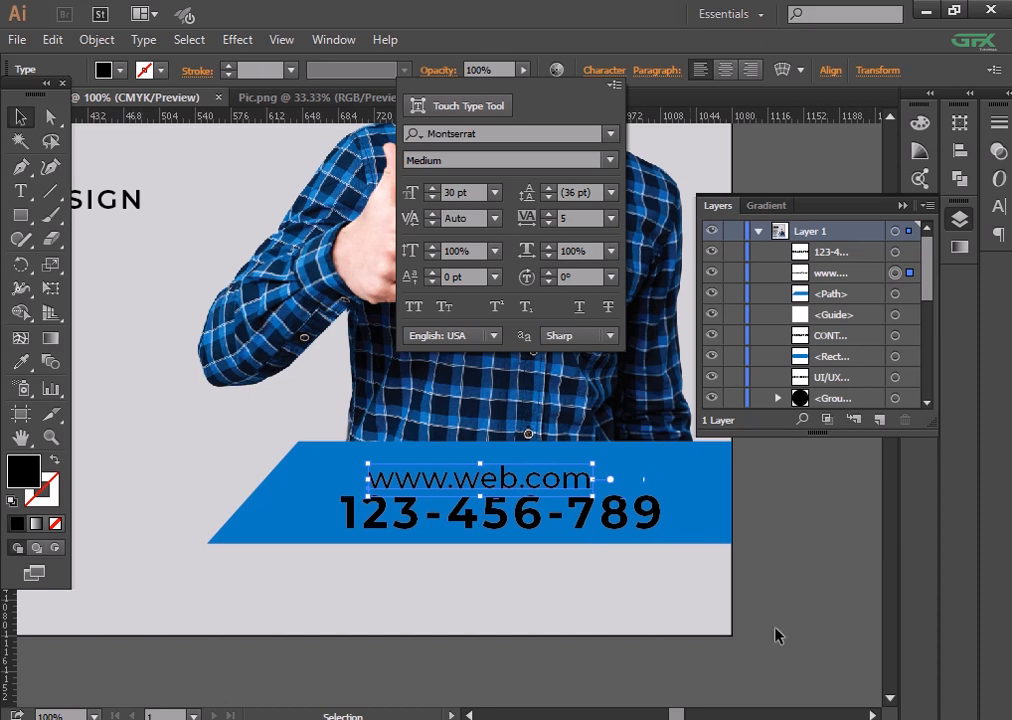
{"action": "left_click_drag", "start_coordinate": [500, 478], "coordinate": [519, 478]}
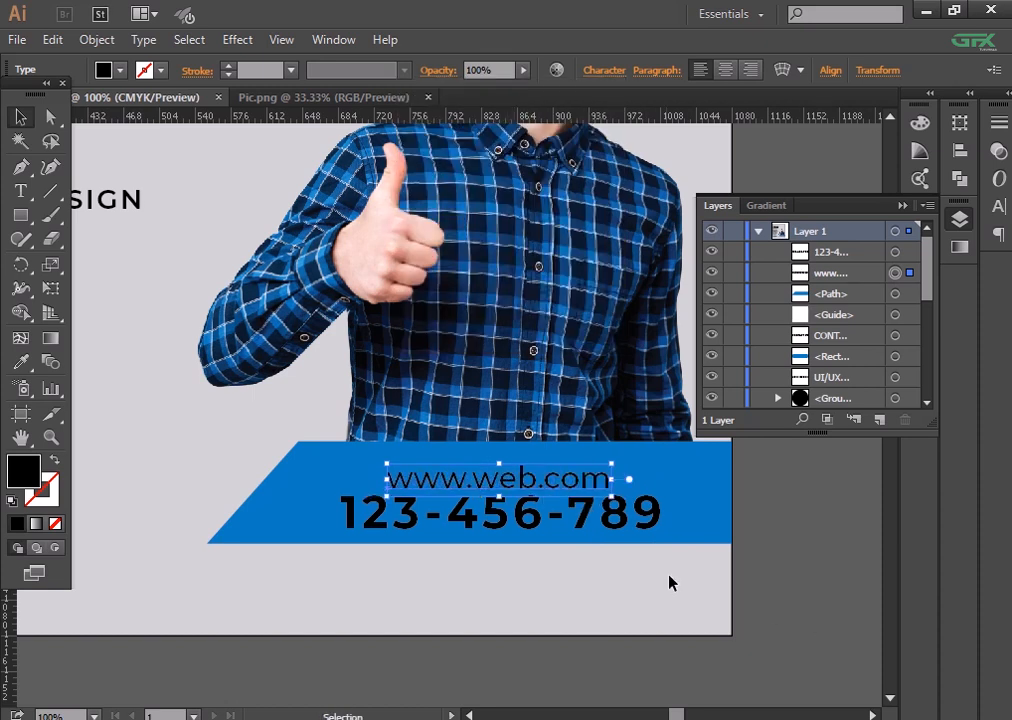
{"action": "key", "text": "Left"}
{"action": "key", "text": "Left"}
{"action": "key", "text": "Left"}
{"action": "key", "text": "Left"}
{"action": "key", "text": "Left"}
{"action": "key", "text": "Left"}
{"action": "key", "text": "Left"}
{"action": "key", "text": "Left"}
{"action": "key", "text": "Left"}
{"action": "key", "text": "Left"}
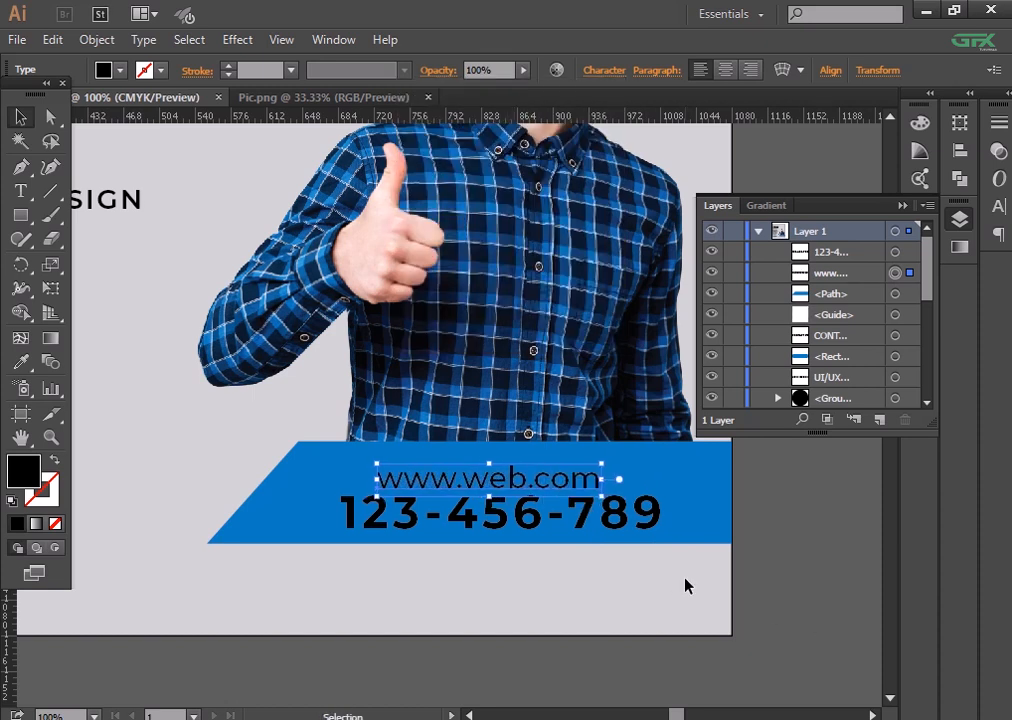
{"action": "left_click", "coordinate": [815, 590]}
{"action": "key", "text": "ctrl+minus"}
{"action": "key", "text": "ctrl+equal"}
{"action": "key", "text": "ctrl+equal"}
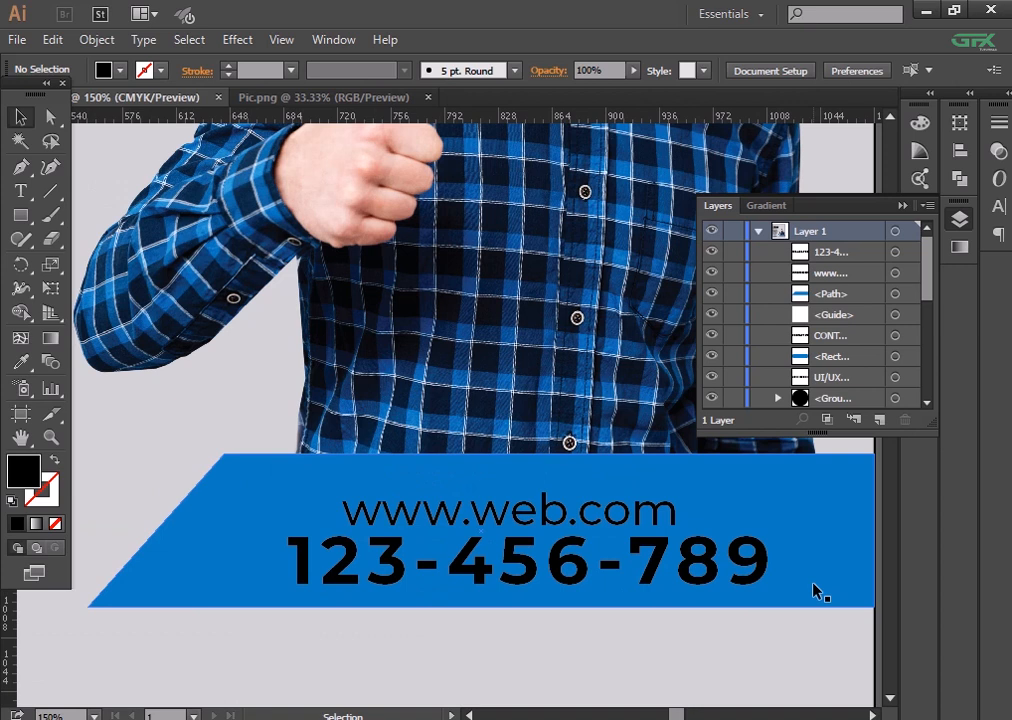
{"action": "left_click", "coordinate": [526, 516]}
{"action": "key", "text": "Down"}
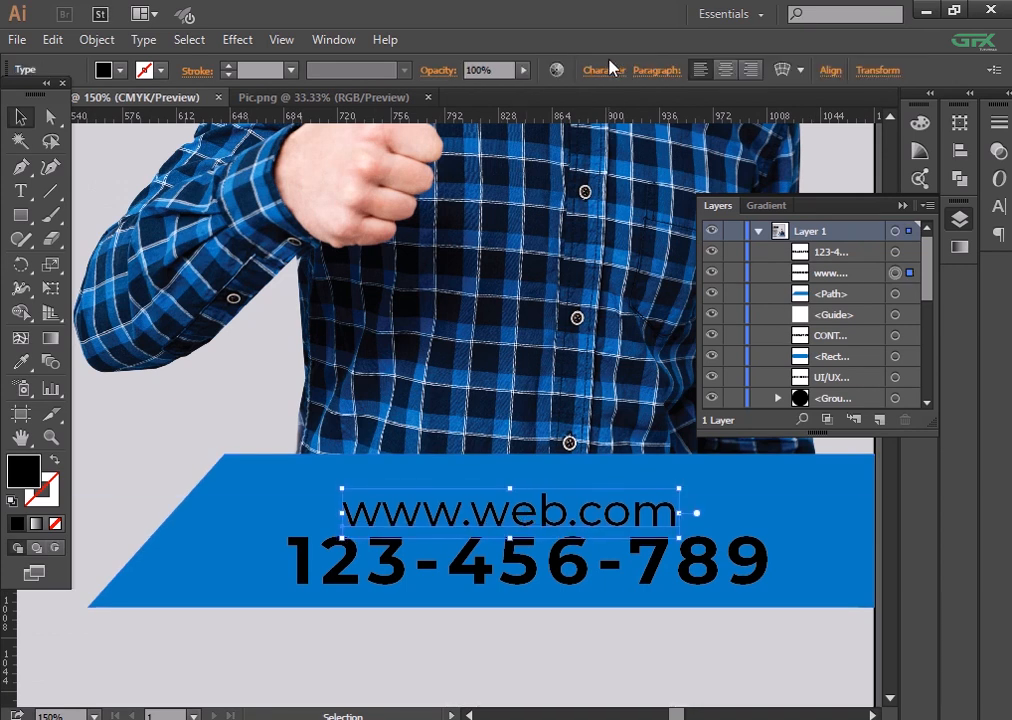
{"action": "left_click", "coordinate": [609, 75]}
{"action": "left_click", "coordinate": [432, 188]}
{"action": "left_click", "coordinate": [432, 188]}
{"action": "left_click", "coordinate": [432, 188]}
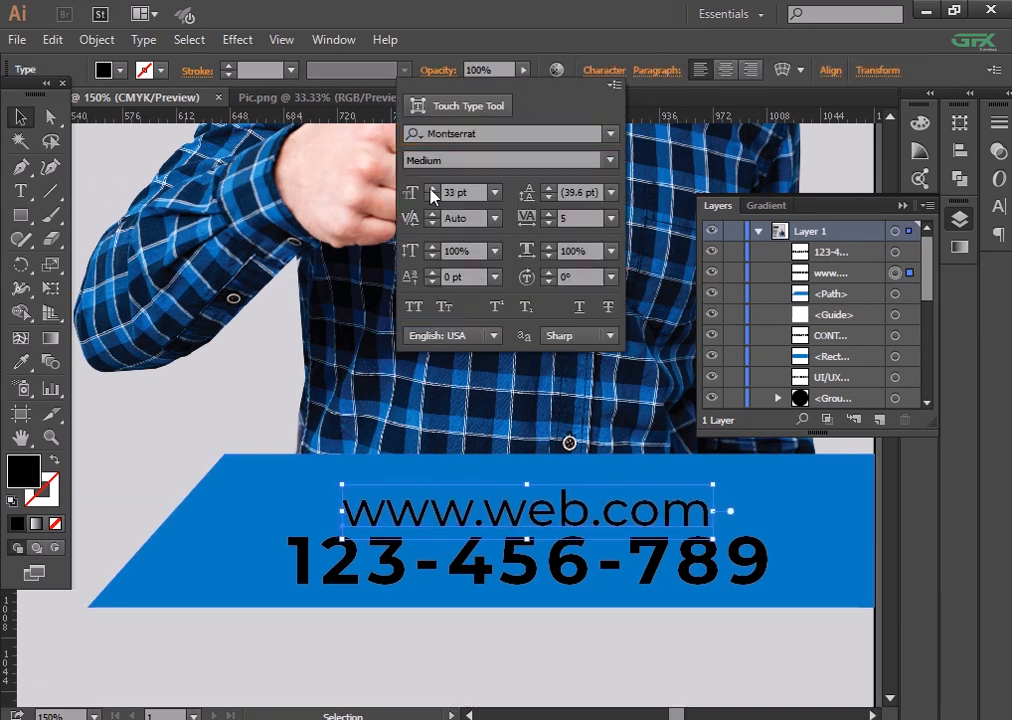
{"action": "left_click", "coordinate": [499, 646]}
{"action": "key", "text": "Left"}
{"action": "key", "text": "Left"}
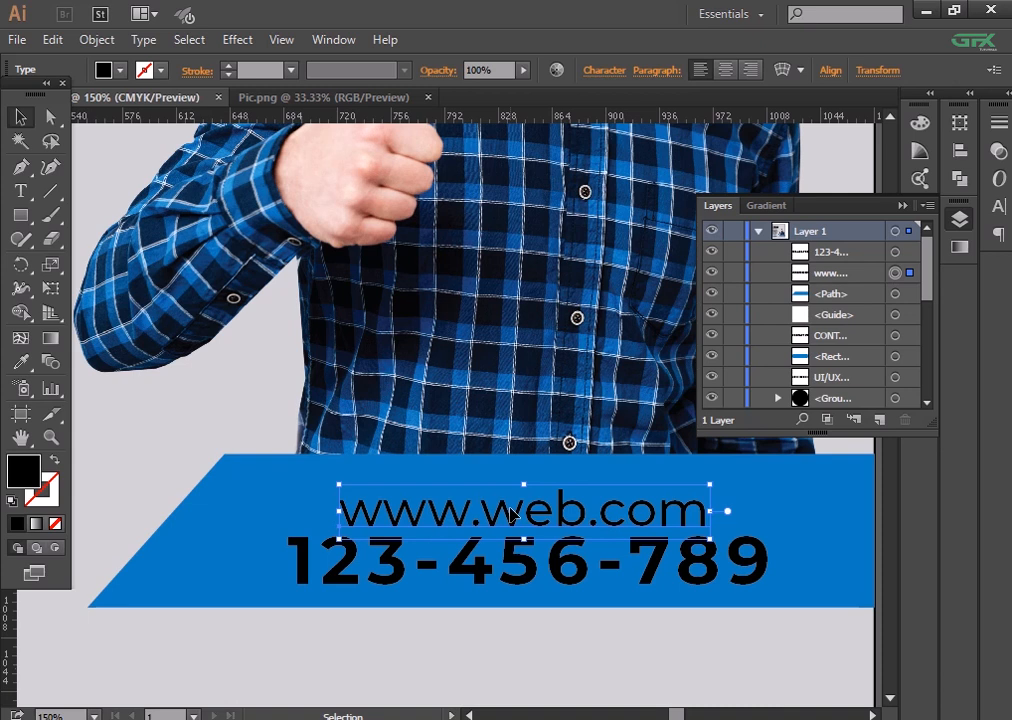
{"action": "left_click", "coordinate": [490, 667]}
{"action": "key", "text": "ctrl+minus"}
{"action": "key", "text": "ctrl+minus"}
{"action": "left_click_drag", "start_coordinate": [490, 570], "coordinate": [621, 677]}
- Make the blue banner slightly taller by dragging its bottom edge down
{"action": "left_click", "coordinate": [645, 607]}
{"action": "left_click", "coordinate": [704, 613]}
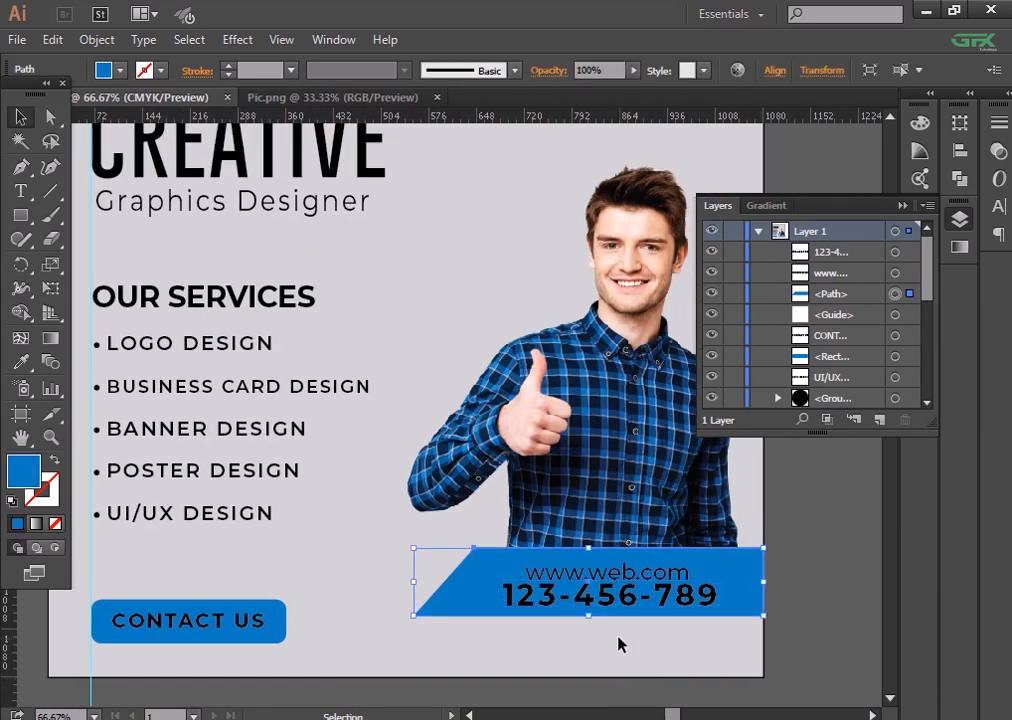
{"action": "left_click_drag", "start_coordinate": [593, 616], "coordinate": [592, 618]}
{"action": "left_click", "coordinate": [785, 640]}
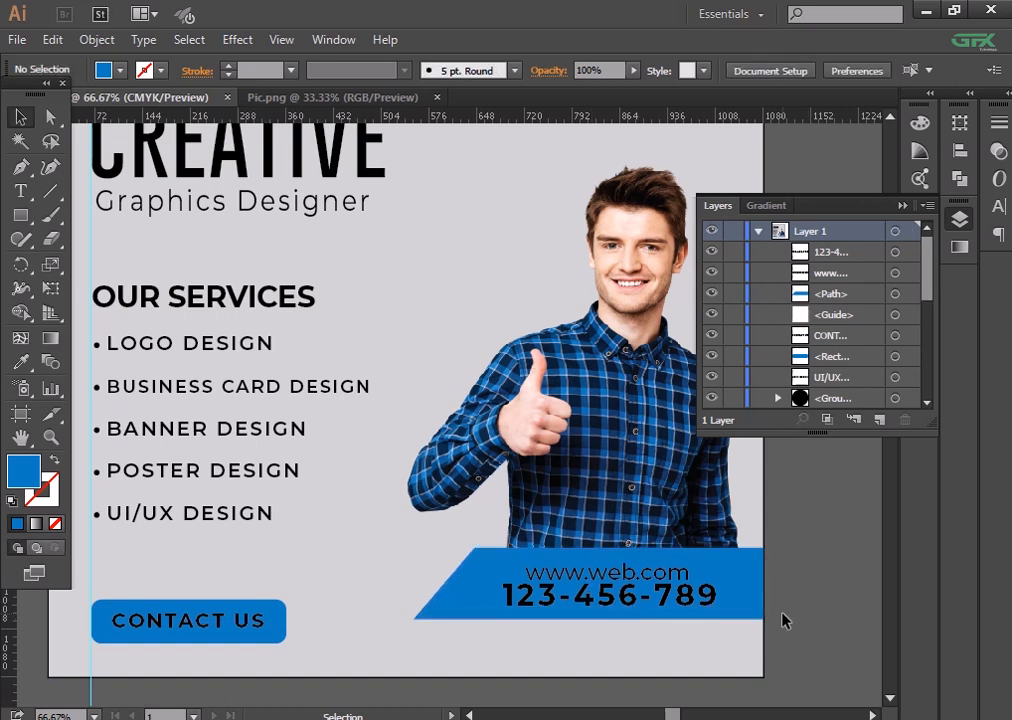
{"action": "left_click", "coordinate": [640, 592]}
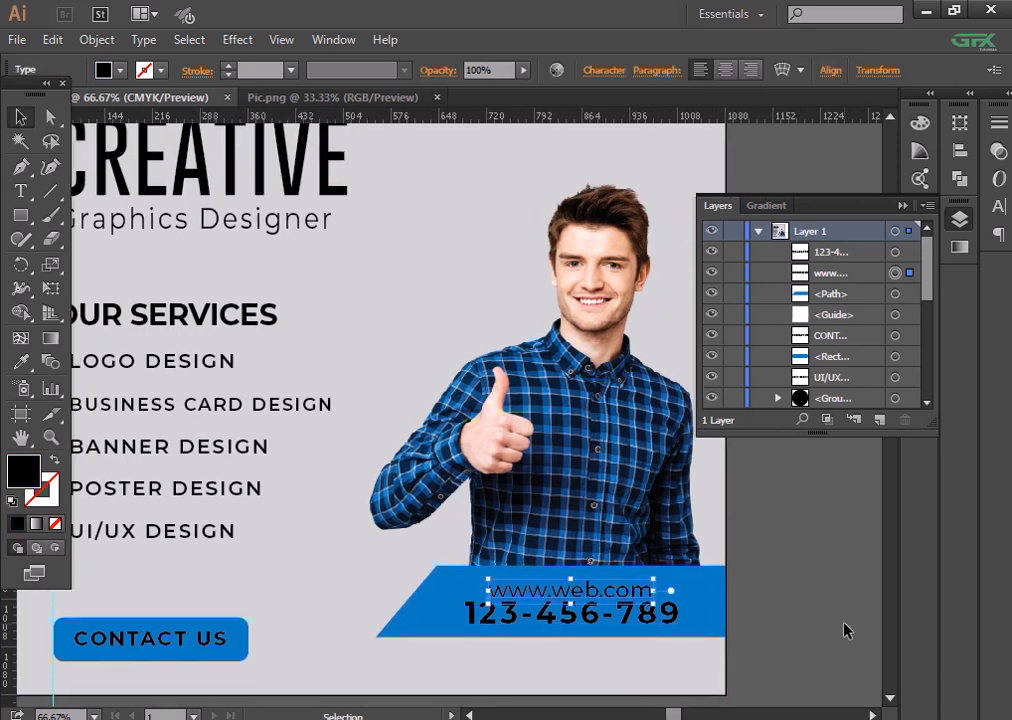
{"action": "left_click", "coordinate": [838, 630]}
{"action": "left_click_drag", "start_coordinate": [535, 359], "coordinate": [628, 398]}
{"action": "left_click", "coordinate": [704, 635]}
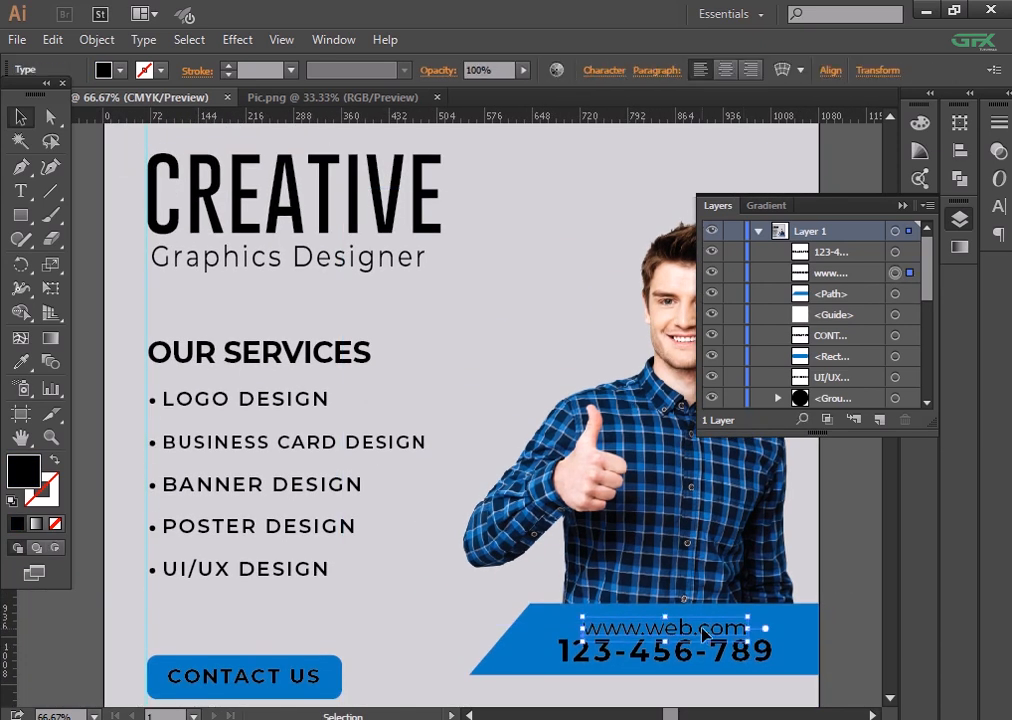
{"action": "left_click", "coordinate": [409, 616]}
{"action": "left_click", "coordinate": [370, 683]}
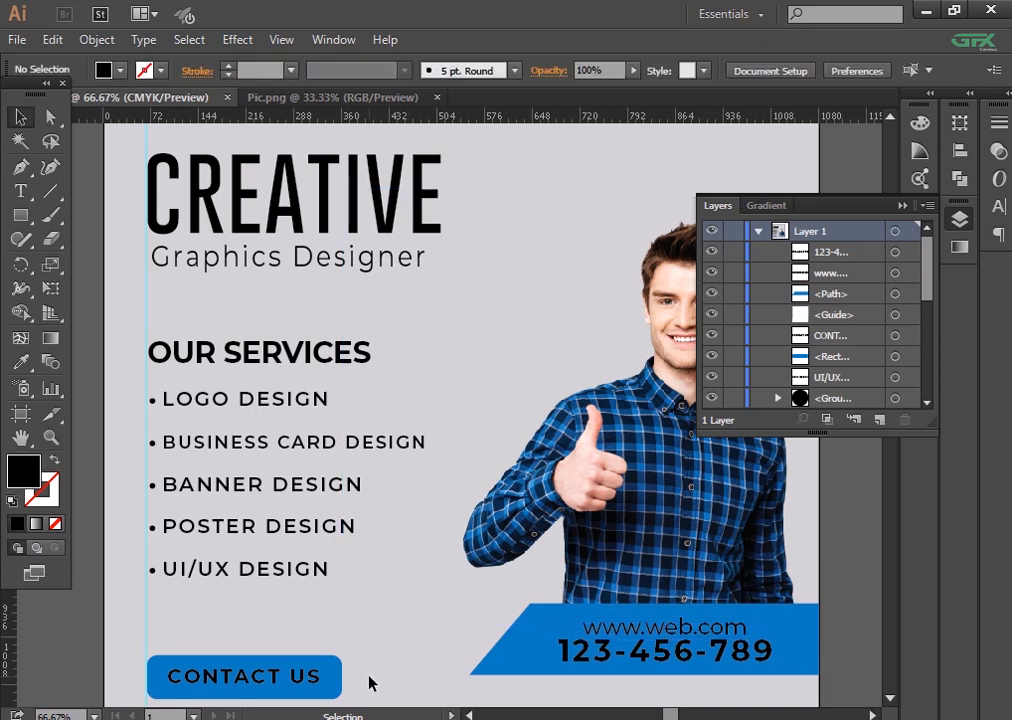
- Inspect the CREATIVE heading and subtitle, then zoom out to the whole poster
{"action": "left_click_drag", "start_coordinate": [341, 447], "coordinate": [368, 584]}
{"action": "left_click_drag", "start_coordinate": [355, 273], "coordinate": [391, 417]}
{"action": "left_click", "coordinate": [269, 247]}
{"action": "left_click", "coordinate": [264, 407]}
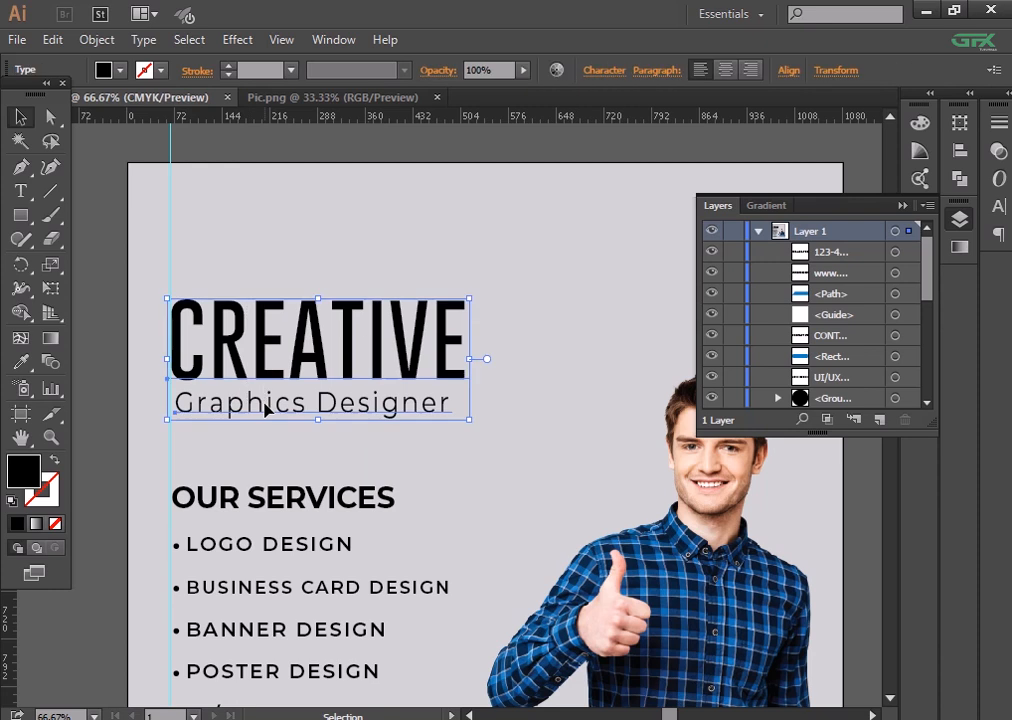
{"action": "left_click", "coordinate": [117, 408]}
{"action": "key", "text": "ctrl+minus"}
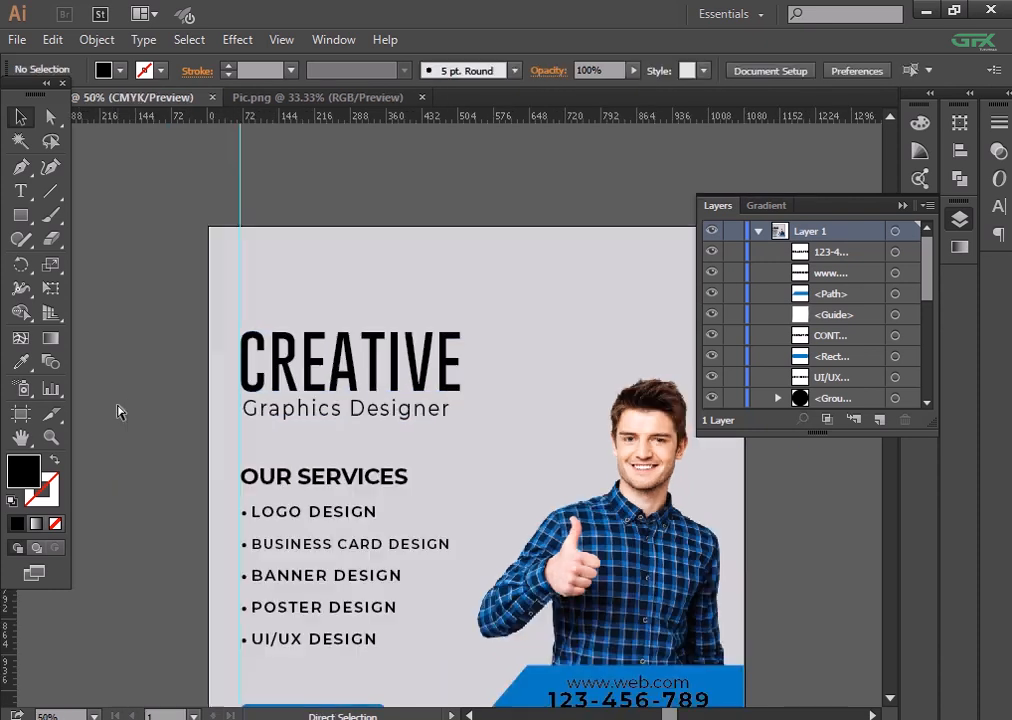
{"action": "key", "text": "ctrl+minus"}
{"action": "left_click_drag", "start_coordinate": [151, 394], "coordinate": [121, 368]}
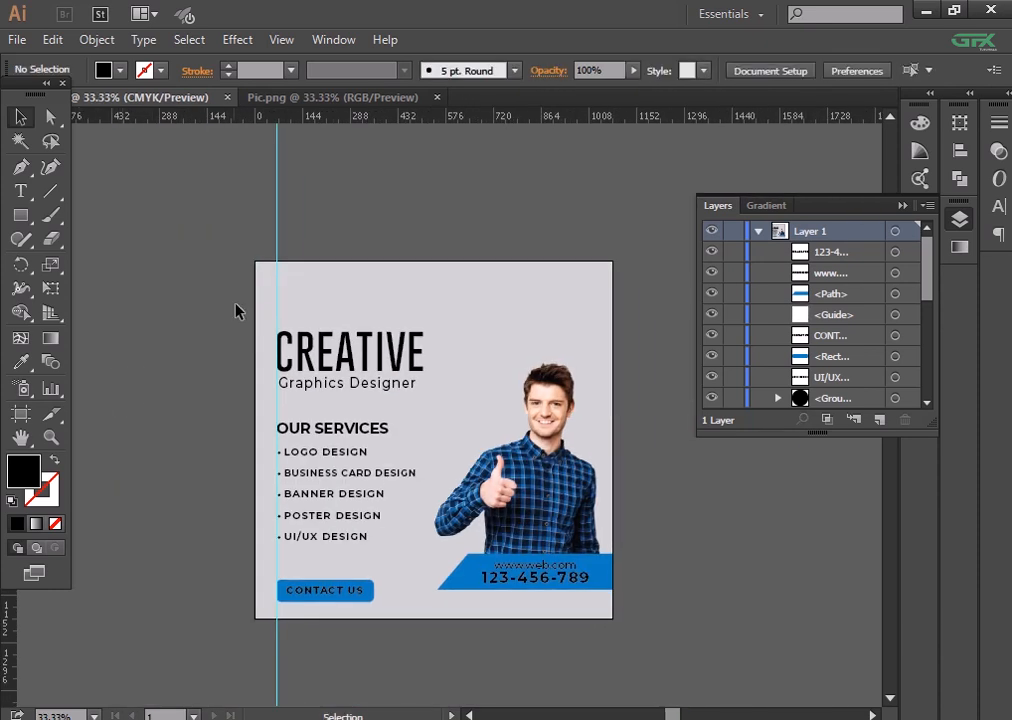
- Apply a Stylize drop shadow to the photo of the man
{"action": "left_click", "coordinate": [660, 552]}
{"action": "key", "text": "ctrl+plus"}
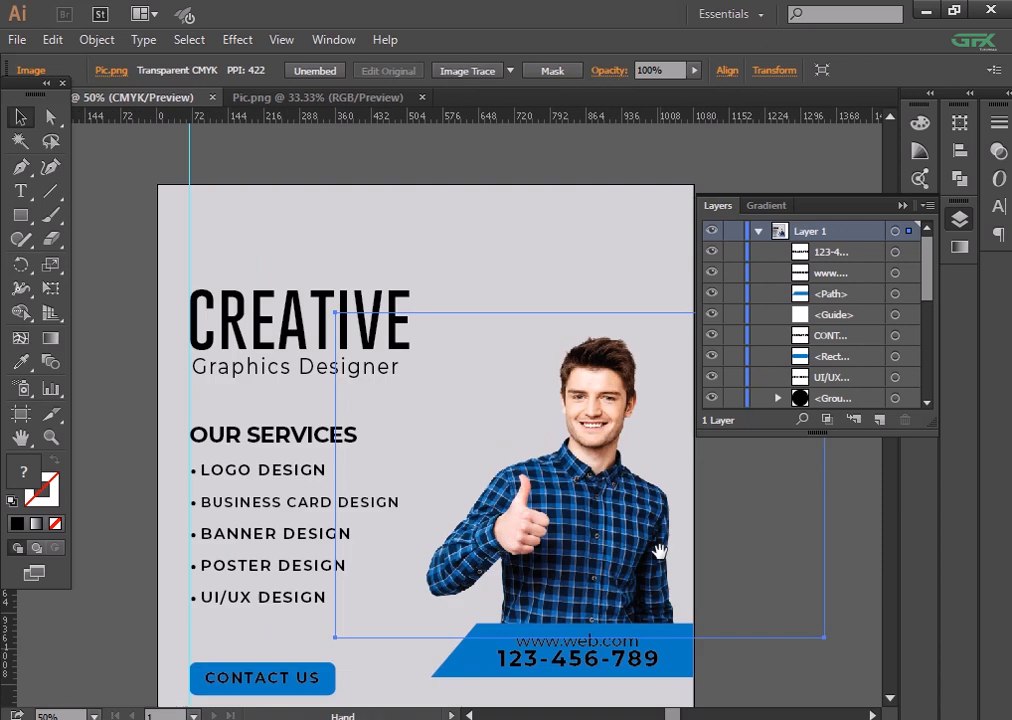
{"action": "left_click_drag", "start_coordinate": [652, 545], "coordinate": [570, 480]}
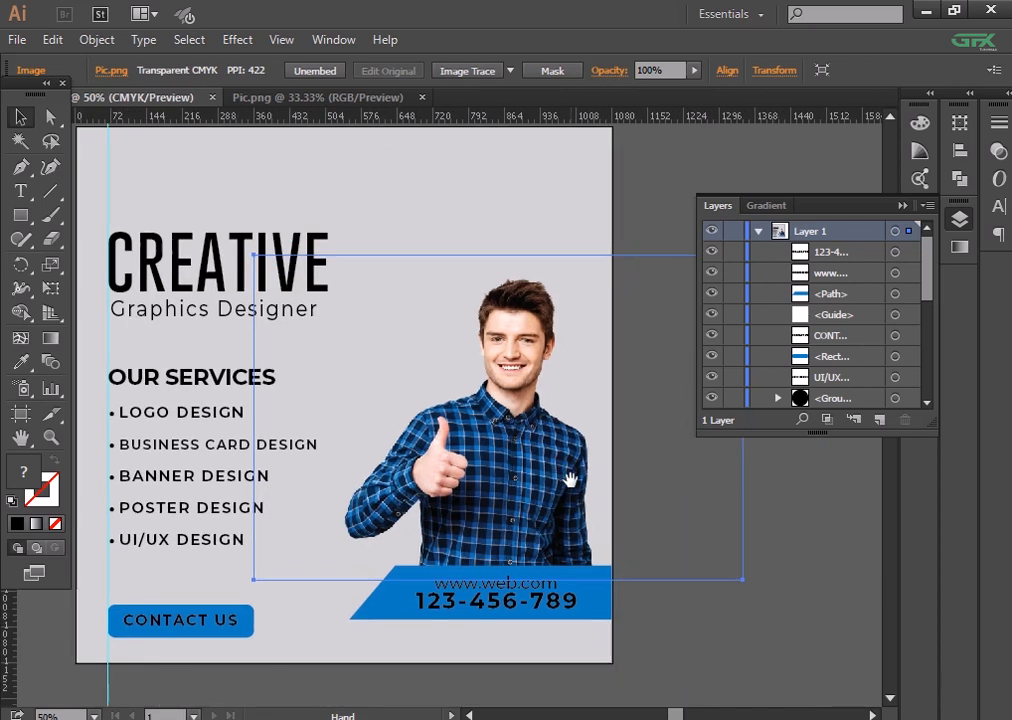
{"action": "left_click", "coordinate": [249, 43]}
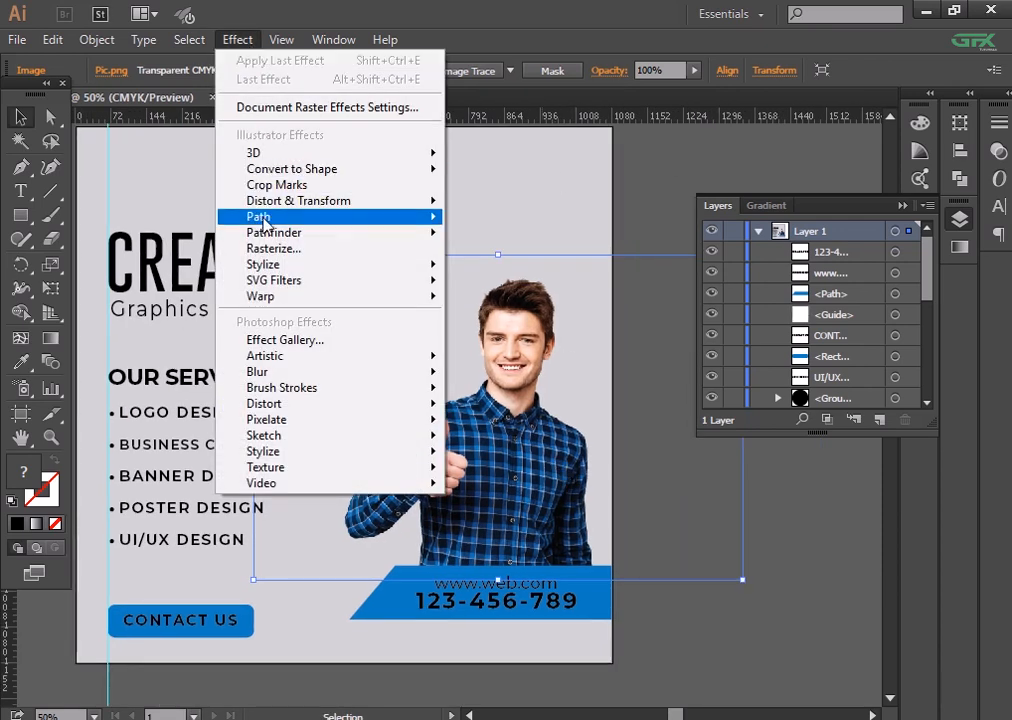
{"action": "mouse_move", "coordinate": [265, 264]}
{"action": "left_click", "coordinate": [500, 266]}
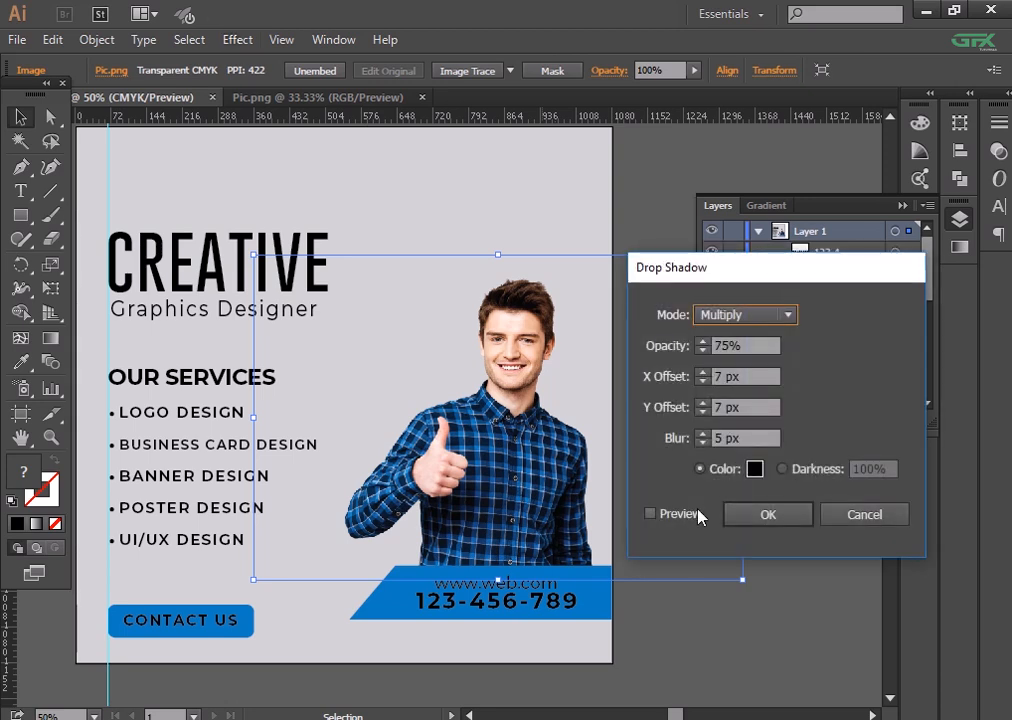
{"action": "left_click", "coordinate": [691, 512]}
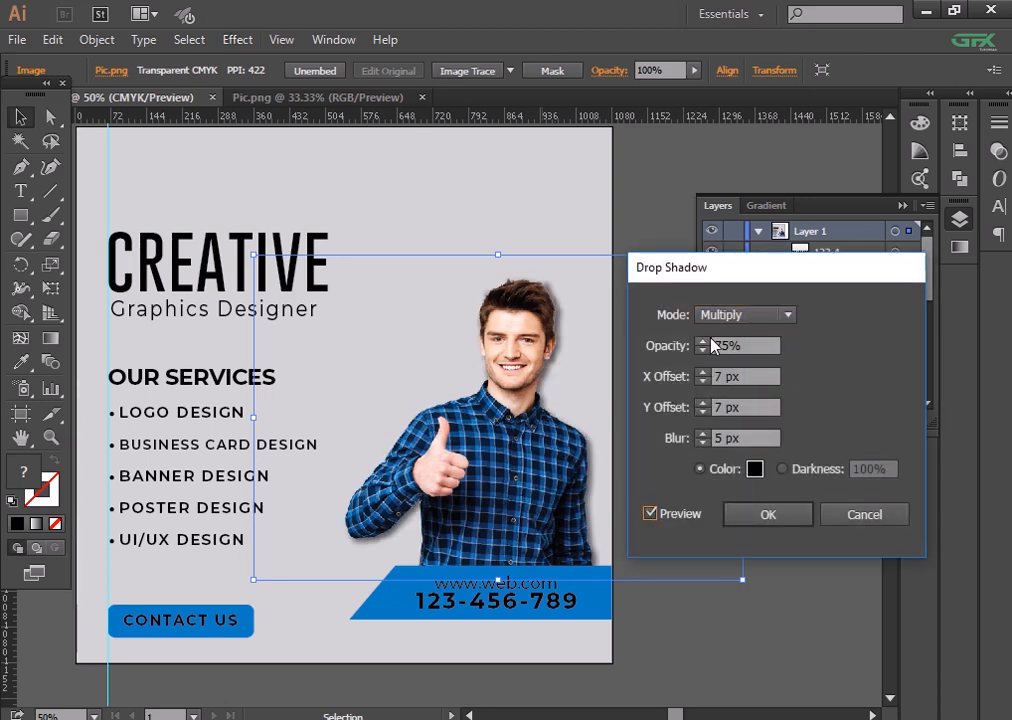
{"action": "left_click", "coordinate": [781, 514]}
- Give the slanted blue banner a drop shadow at 50% opacity
{"action": "left_click", "coordinate": [580, 612]}
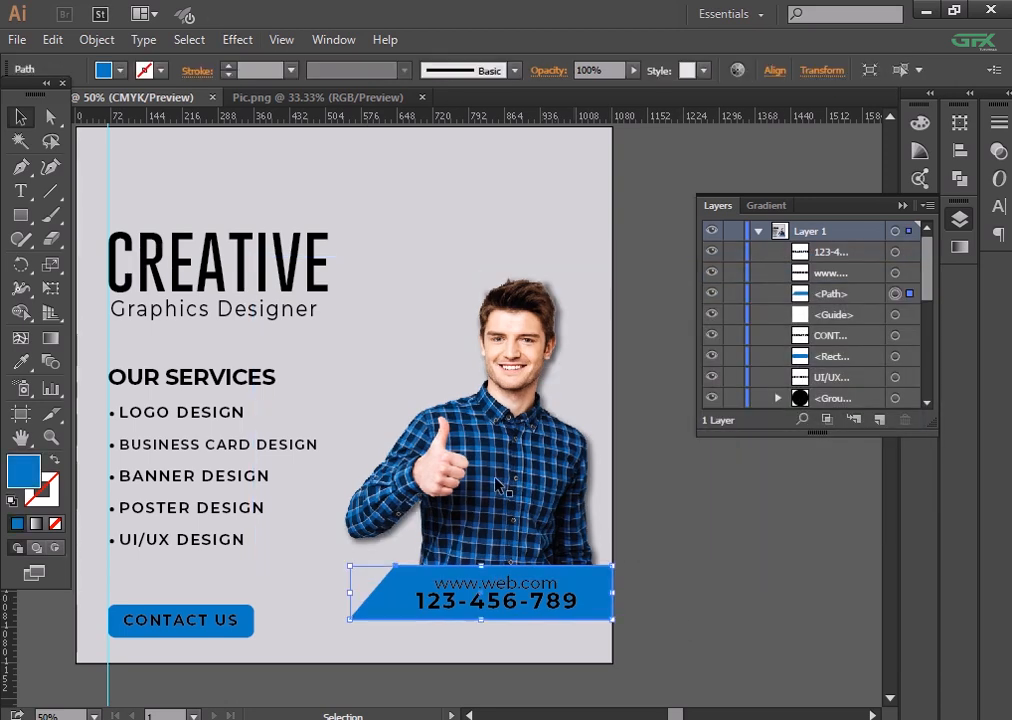
{"action": "left_click", "coordinate": [231, 48]}
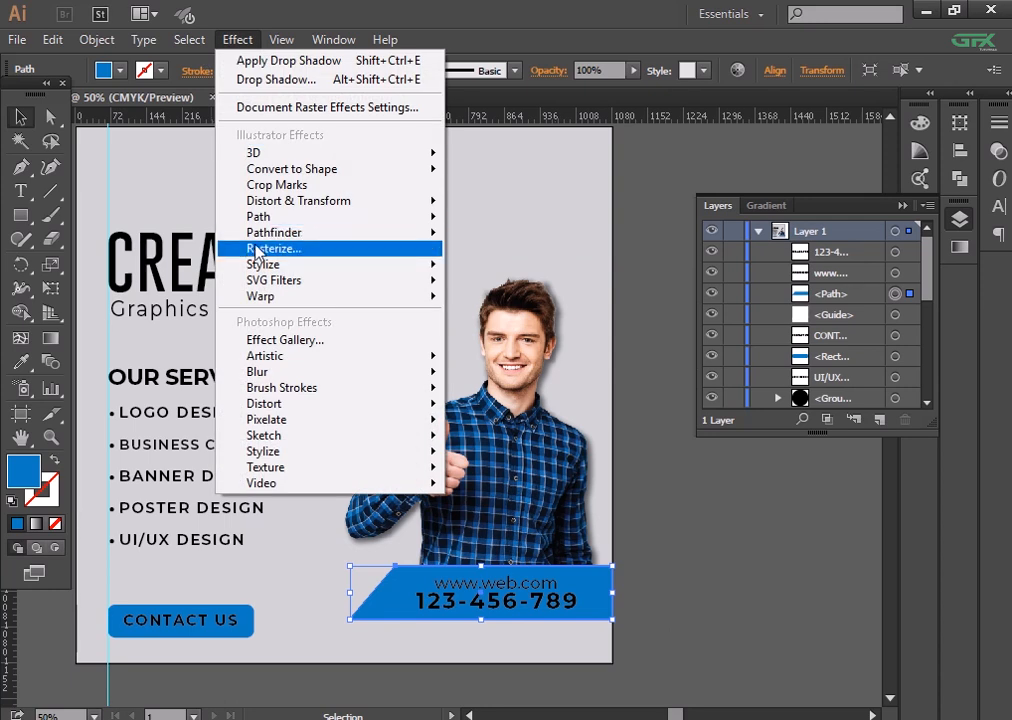
{"action": "mouse_move", "coordinate": [265, 265]}
{"action": "left_click", "coordinate": [505, 266]}
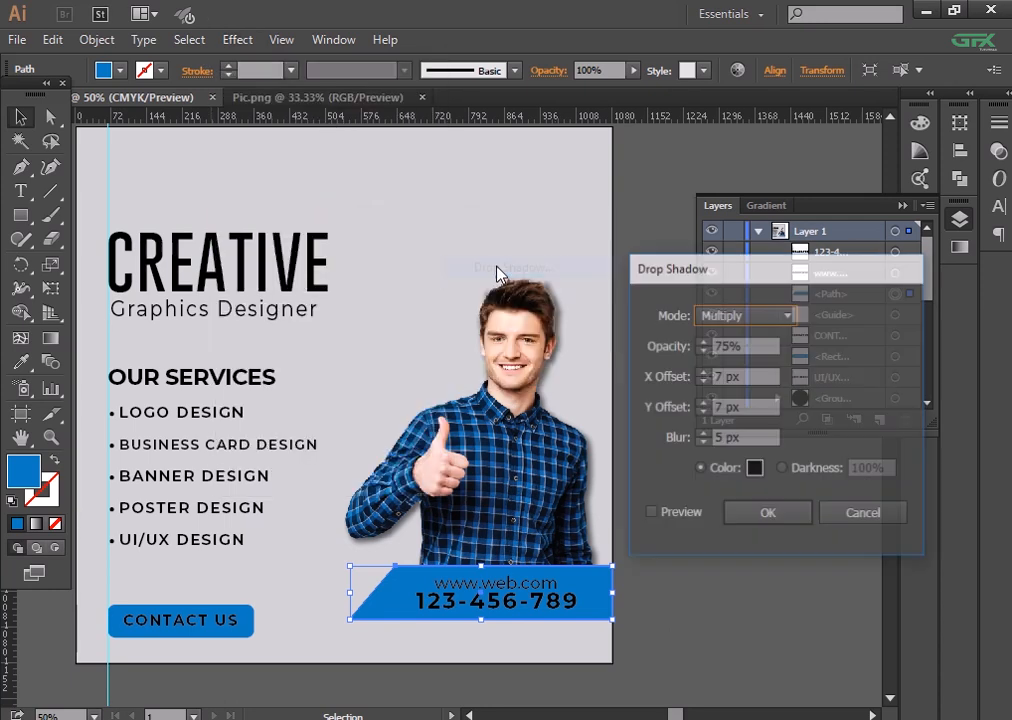
{"action": "key", "text": "Tab"}
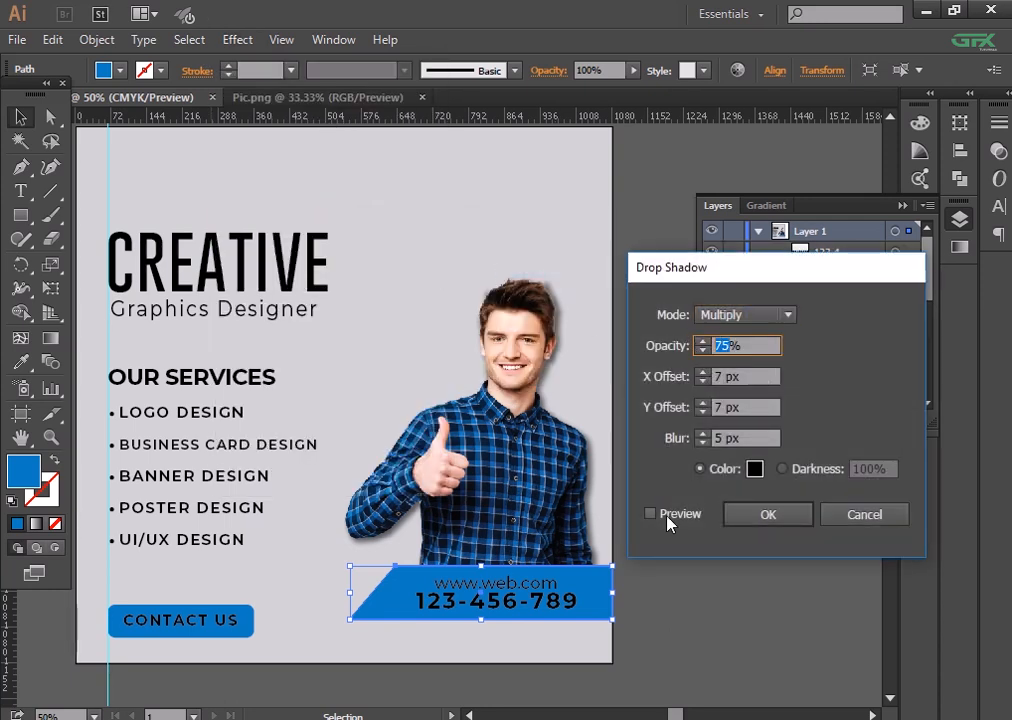
{"action": "left_click", "coordinate": [670, 517]}
{"action": "left_click", "coordinate": [725, 346]}
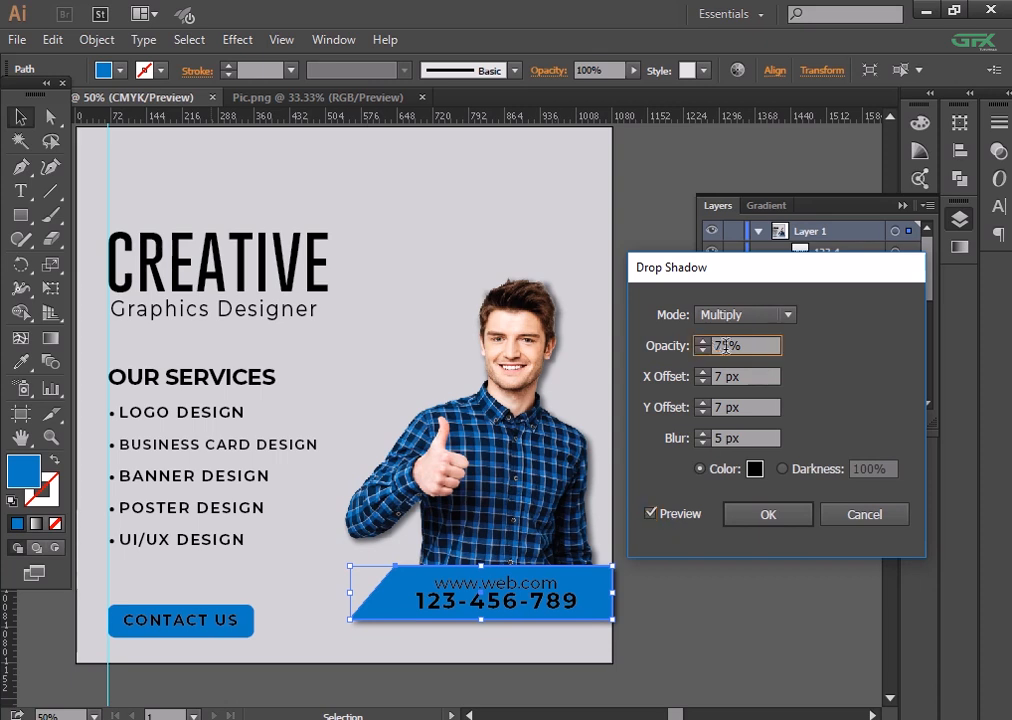
{"action": "left_click_drag", "start_coordinate": [726, 346], "coordinate": [686, 343]}
{"action": "left_click", "coordinate": [696, 527]}
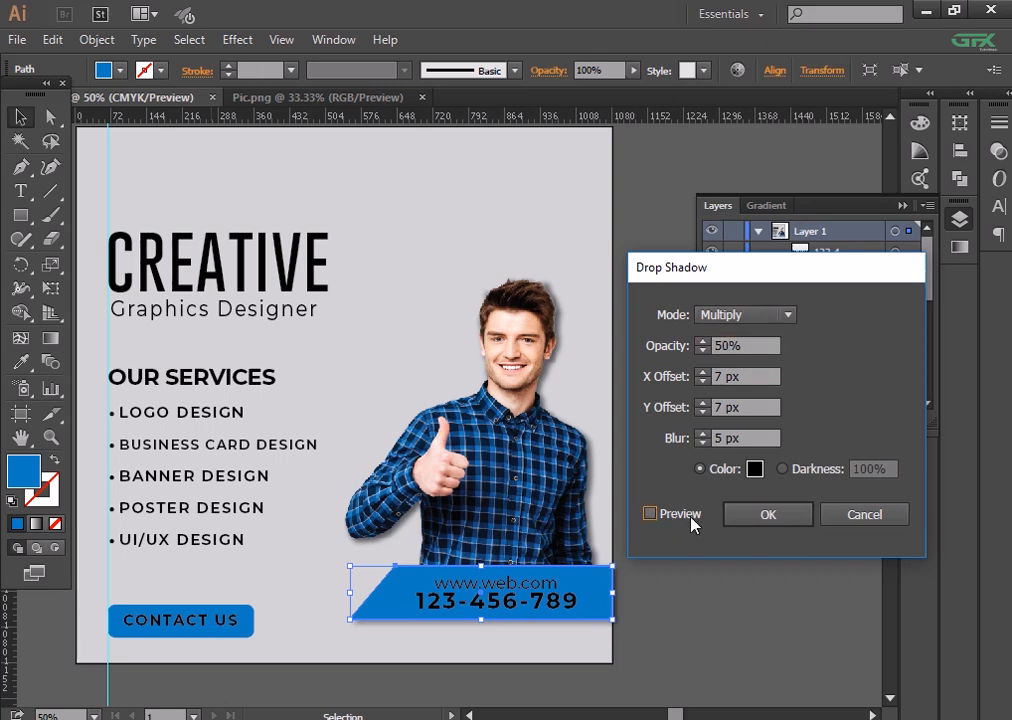
{"action": "left_click", "coordinate": [700, 525]}
{"action": "left_click", "coordinate": [694, 588]}
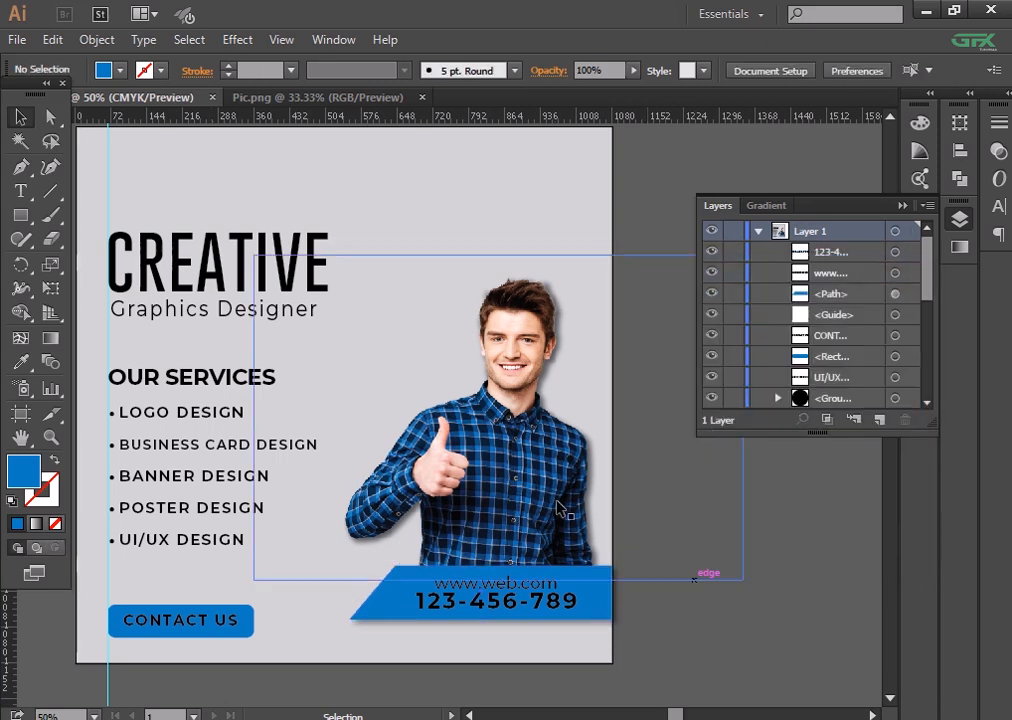
{"action": "left_click_drag", "start_coordinate": [583, 436], "coordinate": [683, 410]}
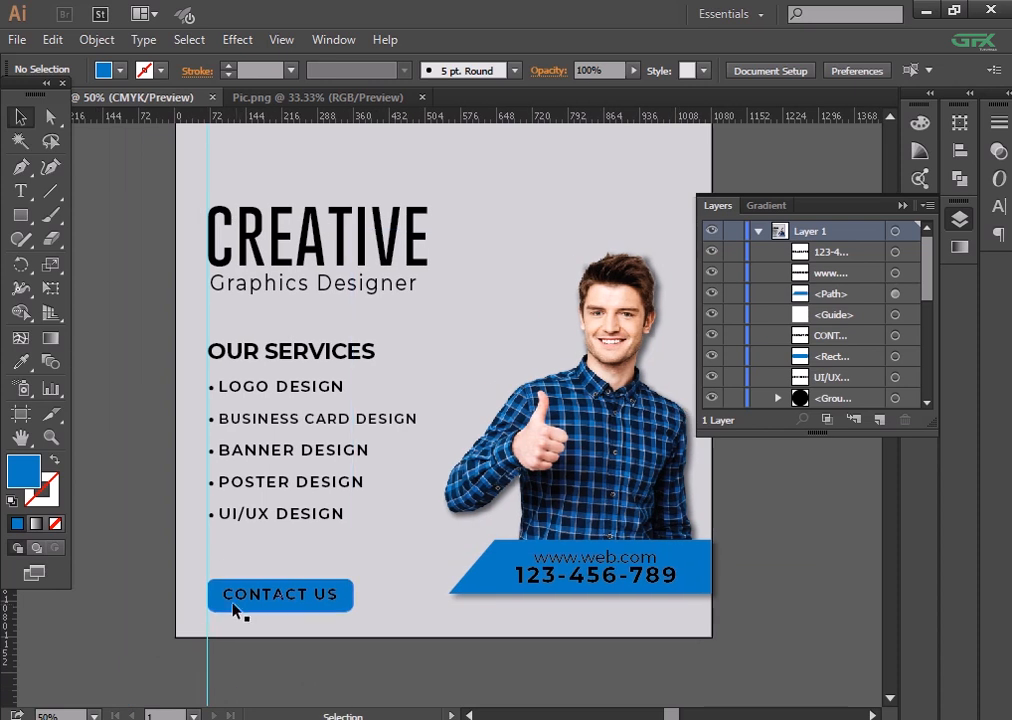
- Colour the CREATIVE heading with the banner's blue using the Eyedropper
{"action": "left_click", "coordinate": [230, 602]}
{"action": "left_click", "coordinate": [309, 669]}
{"action": "left_click_drag", "start_coordinate": [323, 254], "coordinate": [315, 350]}
{"action": "left_click", "coordinate": [318, 355]}
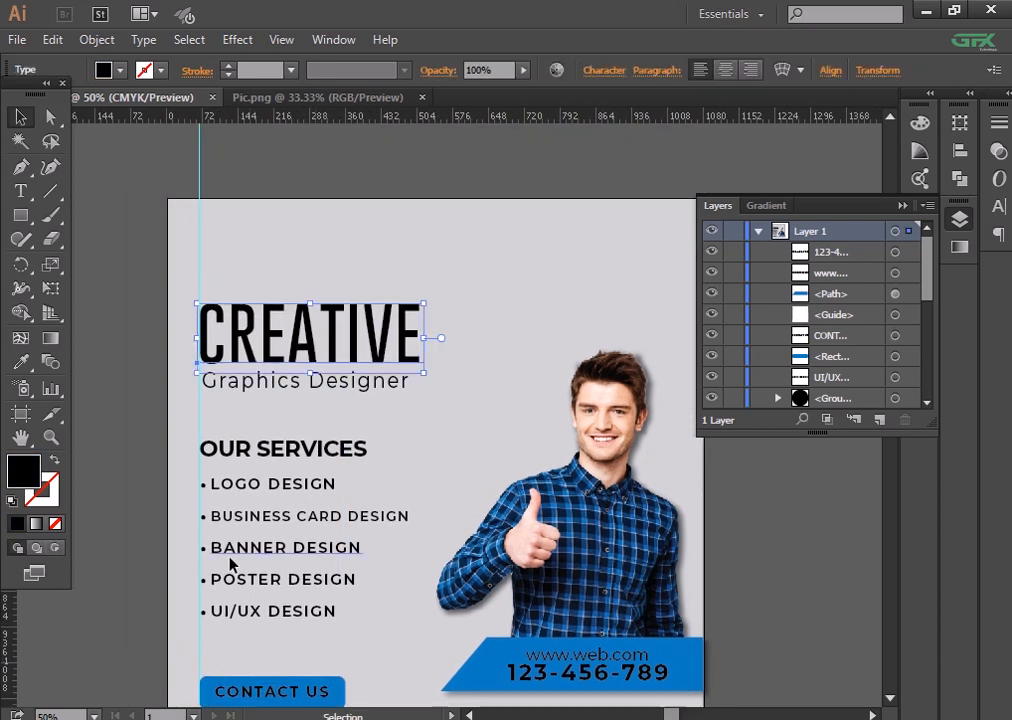
{"action": "left_click", "coordinate": [20, 362]}
{"action": "left_click", "coordinate": [470, 668]}
{"action": "left_click", "coordinate": [20, 116]}
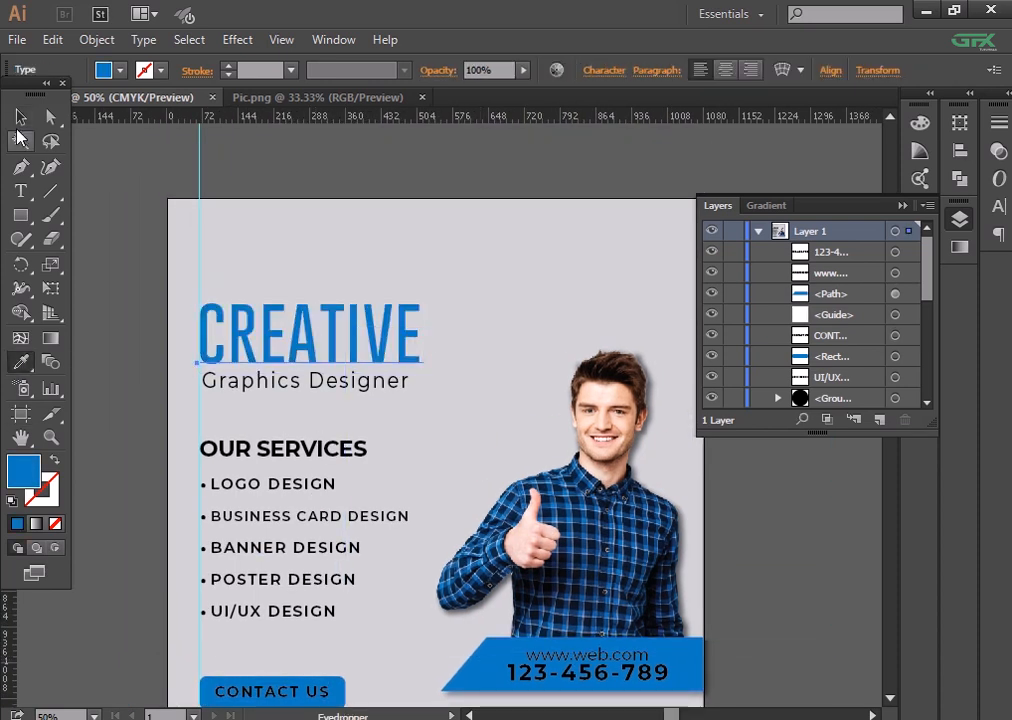
{"action": "left_click", "coordinate": [343, 160]}
- Widen the letter spacing of CREATIVE in the Character panel
{"action": "left_click_drag", "start_coordinate": [395, 186], "coordinate": [380, 210]}
{"action": "left_click", "coordinate": [339, 332]}
{"action": "left_click", "coordinate": [598, 78]}
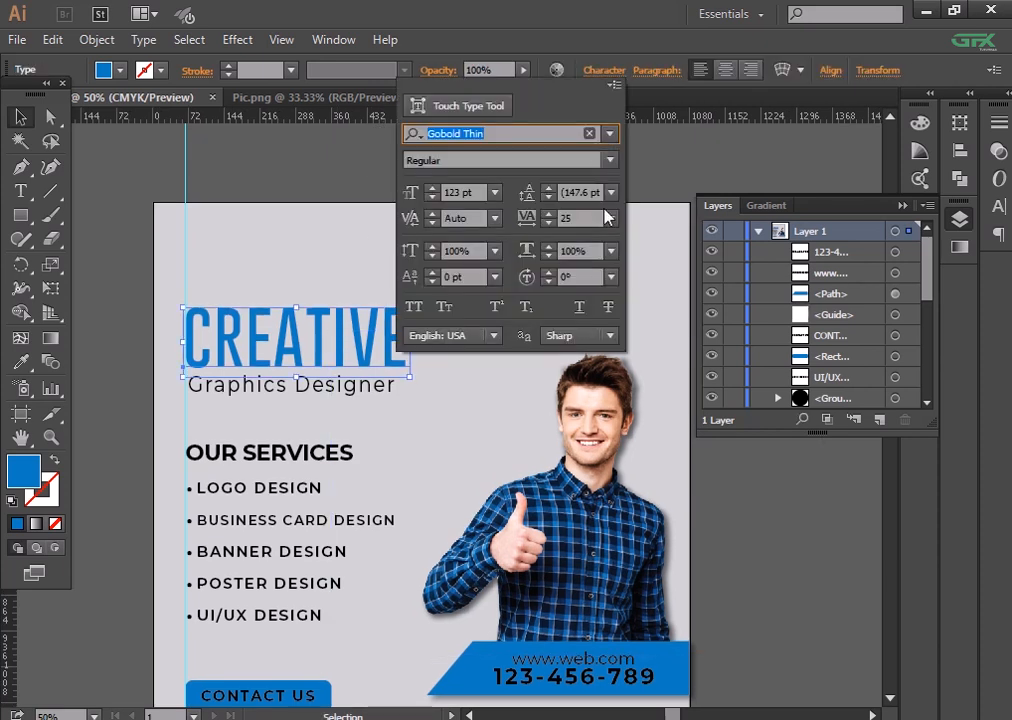
{"action": "left_click", "coordinate": [611, 218]}
{"action": "left_click", "coordinate": [632, 467]}
{"action": "left_click", "coordinate": [131, 294]}
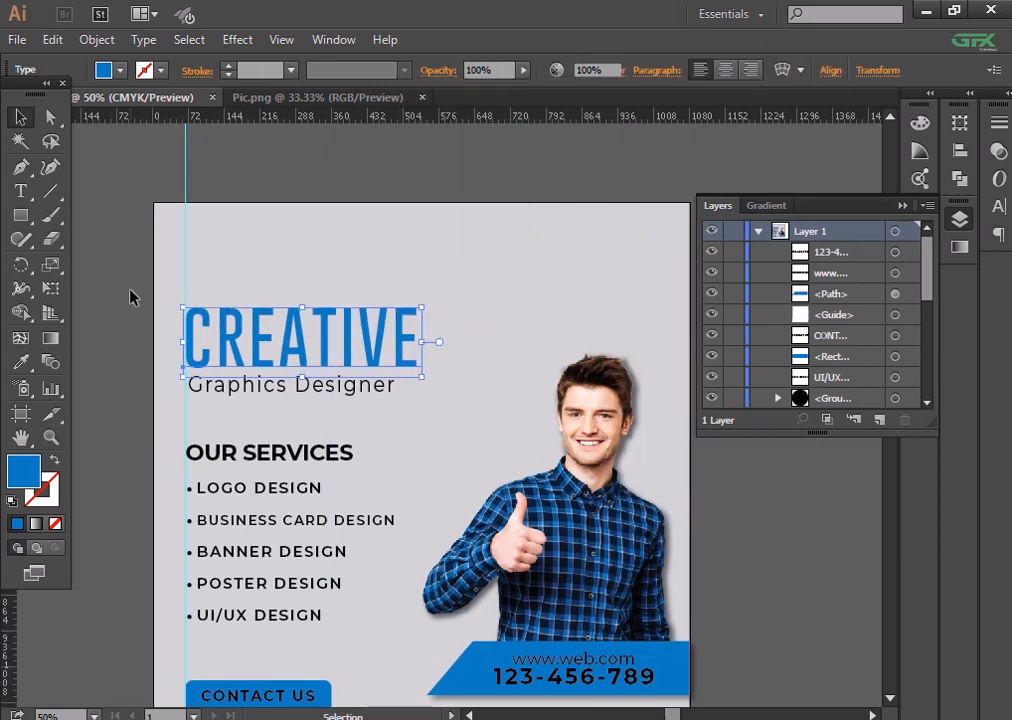
- Add a Stylize drop shadow at 20% opacity to the CREATIVE heading
{"action": "left_click_drag", "start_coordinate": [305, 323], "coordinate": [300, 260]}
{"action": "left_click", "coordinate": [320, 278]}
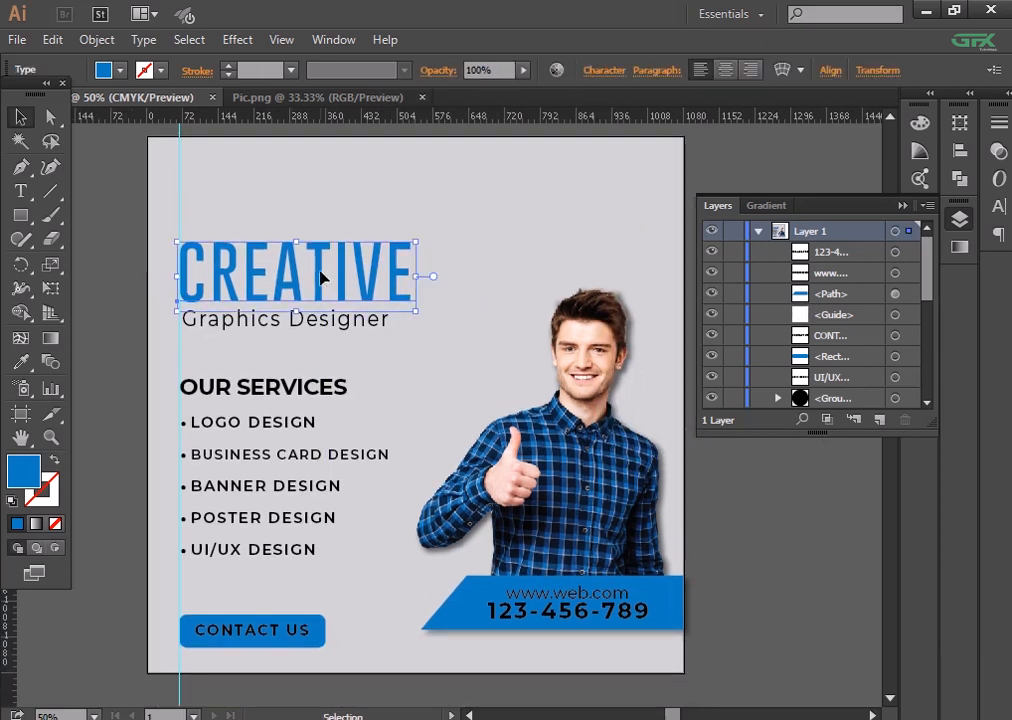
{"action": "left_click", "coordinate": [237, 39]}
{"action": "mouse_move", "coordinate": [248, 266]}
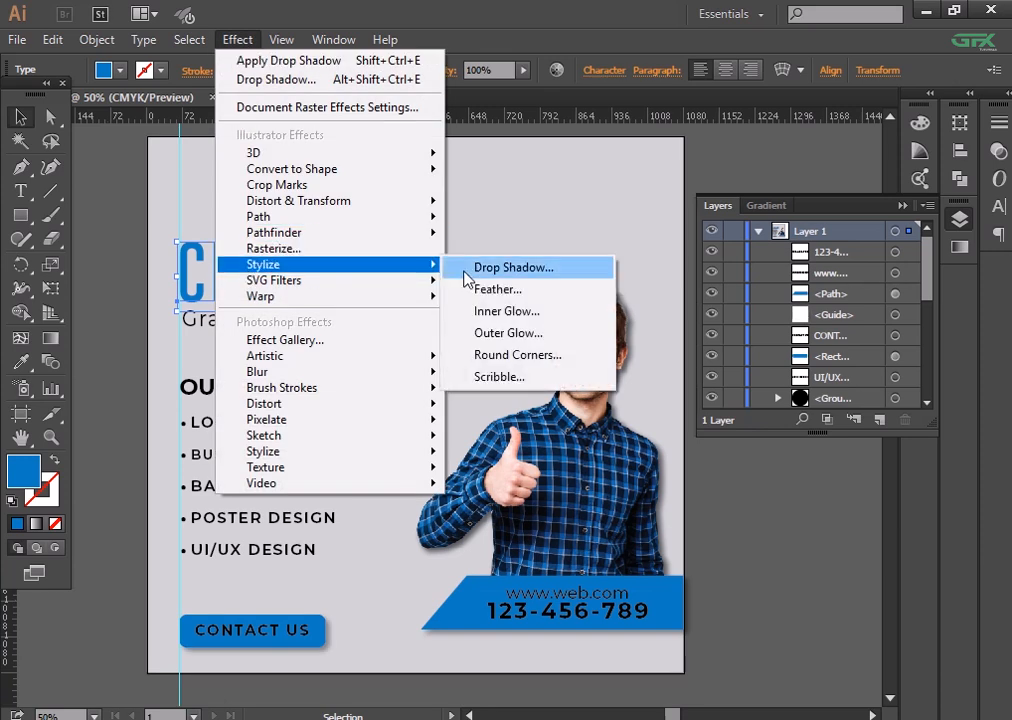
{"action": "left_click", "coordinate": [490, 268]}
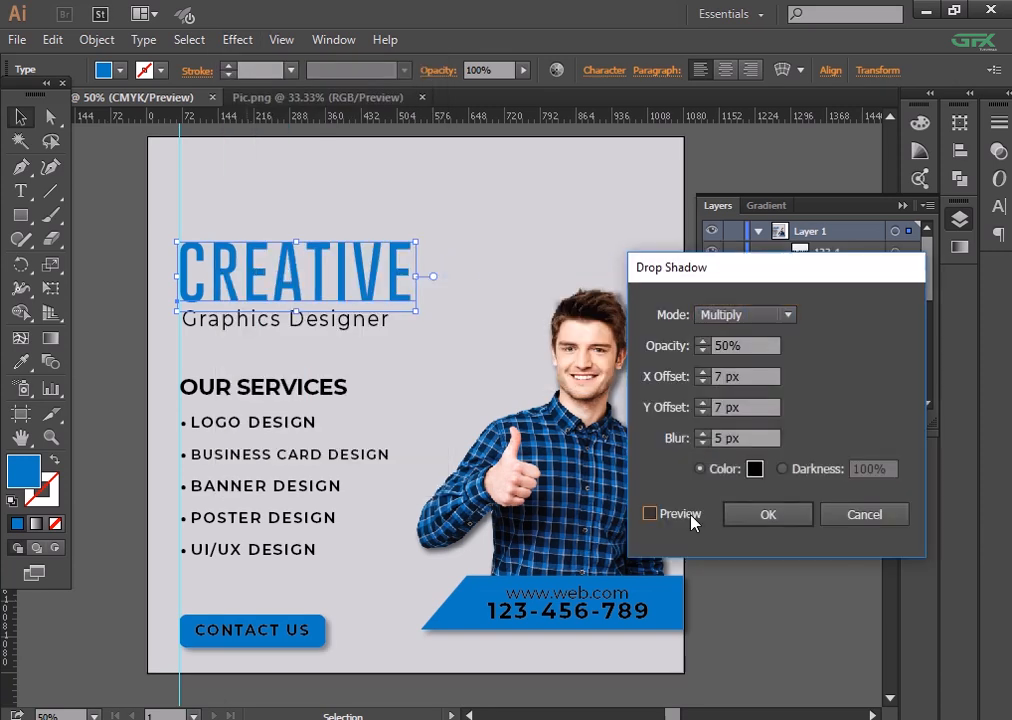
{"action": "left_click", "coordinate": [650, 514]}
{"action": "type", "text": "2"}
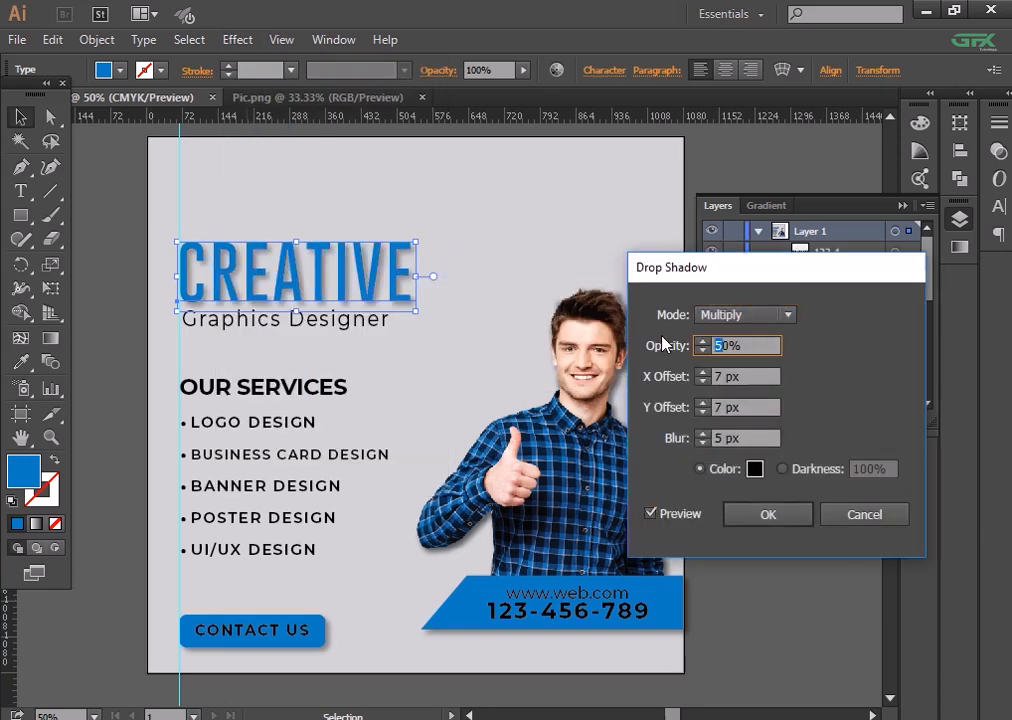
{"action": "left_click", "coordinate": [650, 514]}
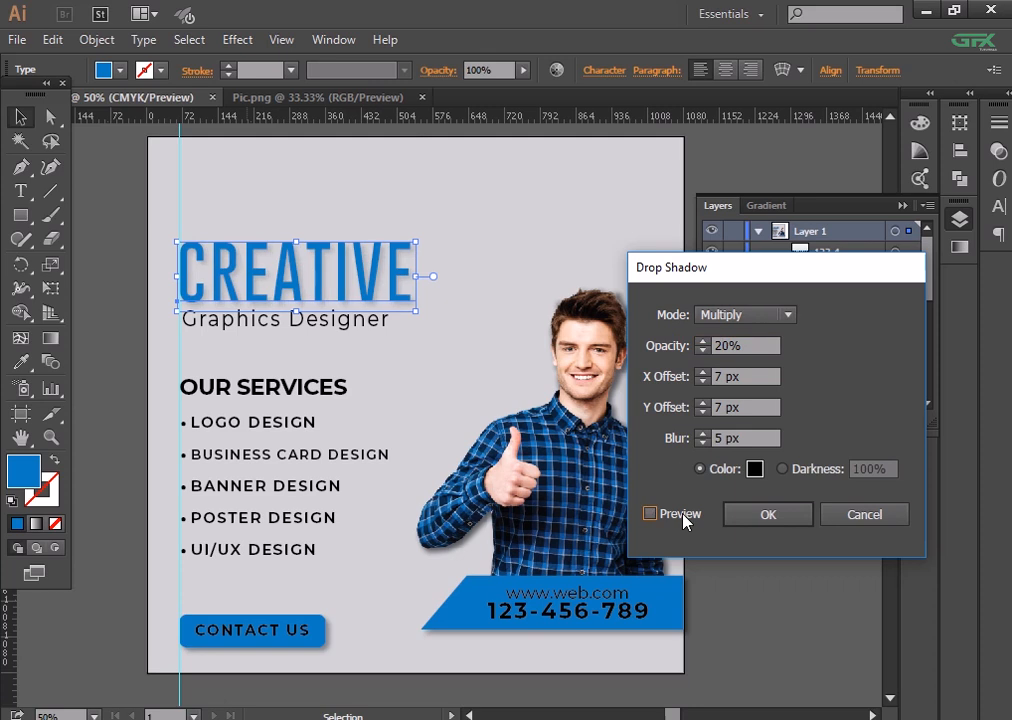
{"action": "left_click", "coordinate": [754, 517]}
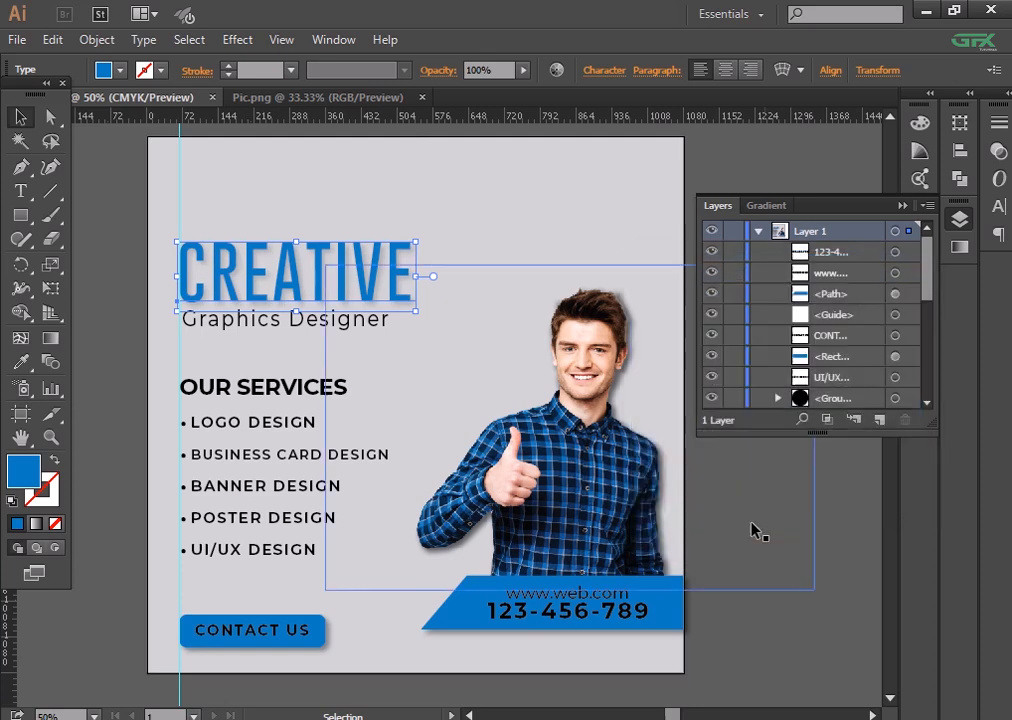
{"action": "left_click", "coordinate": [737, 580]}
{"action": "left_click", "coordinate": [750, 656]}
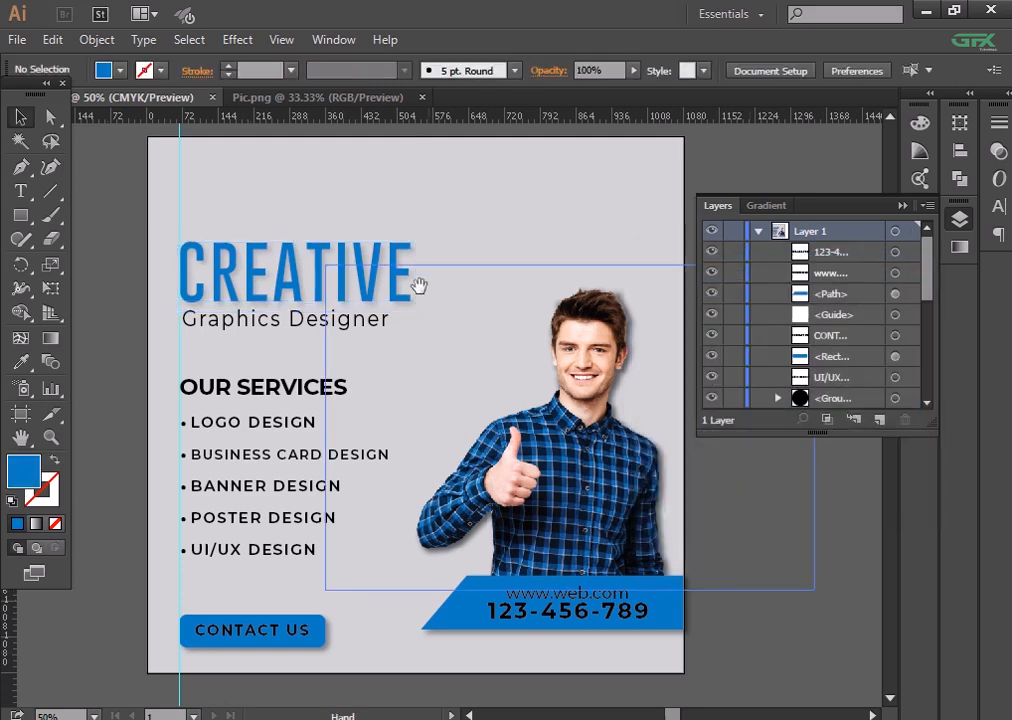
{"action": "left_click_drag", "start_coordinate": [418, 287], "coordinate": [503, 294]}
{"action": "key", "text": "ctrl+plus"}
{"action": "key", "text": "ctrl+plus"}
- Widen the Graphics Designer line's letter spacing and nudge it slightly left
{"action": "left_click_drag", "start_coordinate": [442, 275], "coordinate": [486, 404]}
{"action": "left_click", "coordinate": [389, 385]}
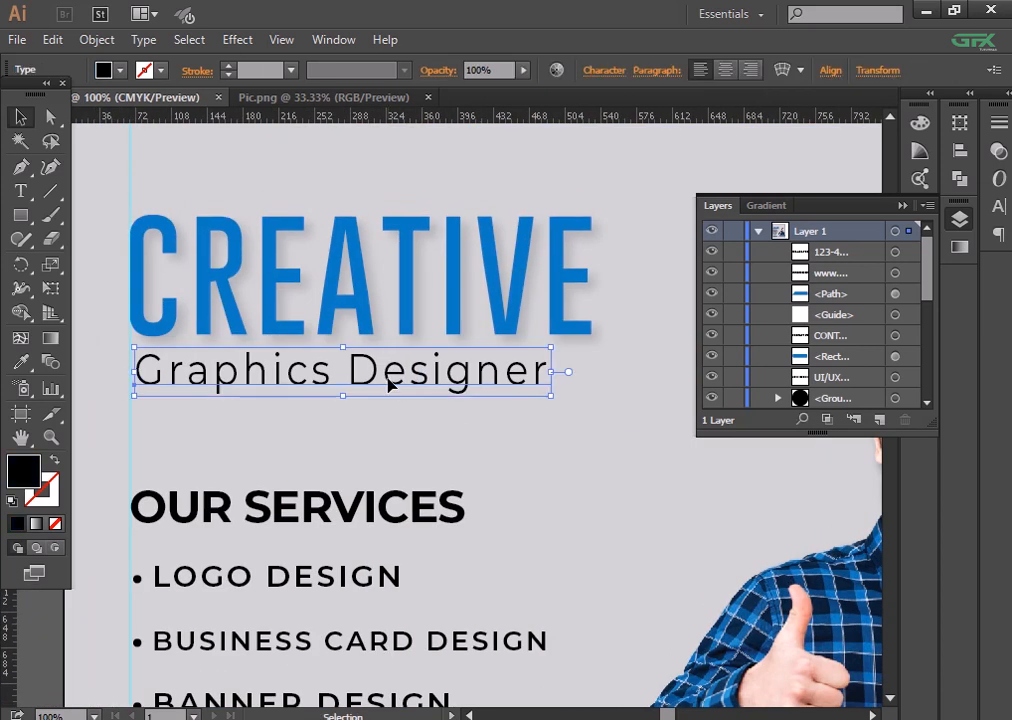
{"action": "left_click", "coordinate": [605, 71]}
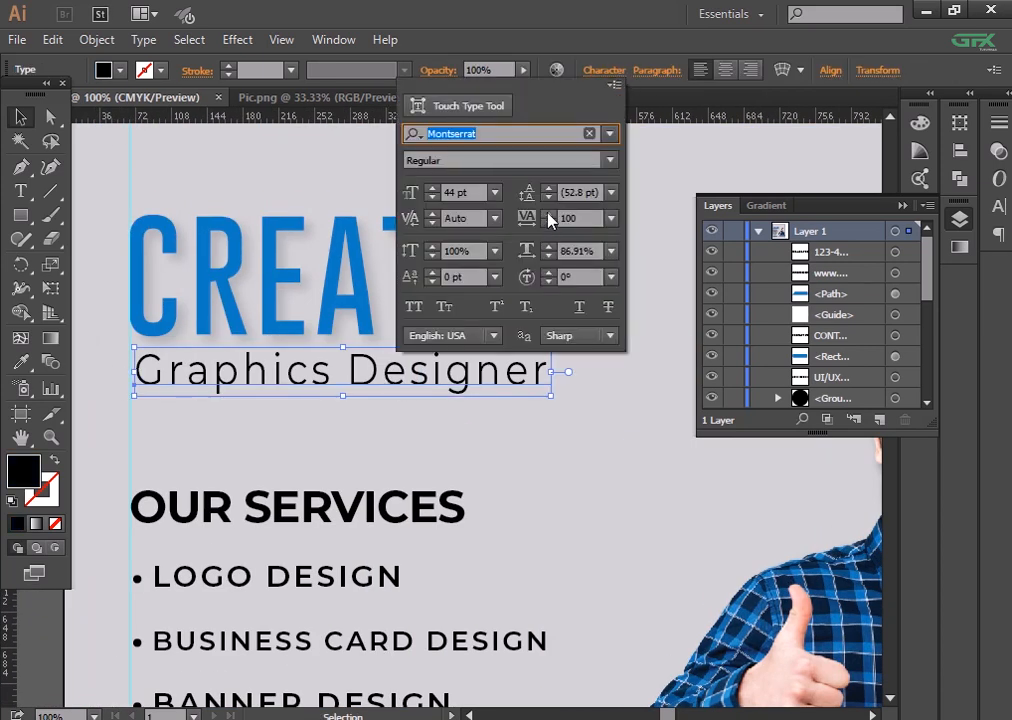
{"action": "scroll", "coordinate": [549, 218], "scroll_direction": "up", "scroll_amount": 11}
{"action": "left_click", "coordinate": [377, 434]}
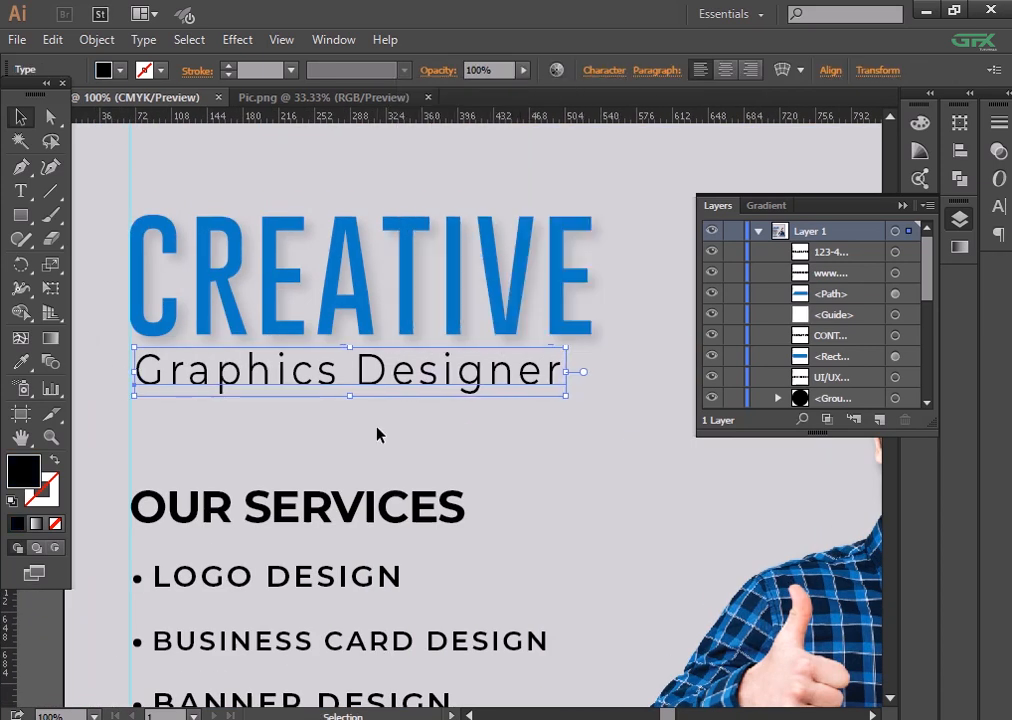
{"action": "left_click", "coordinate": [377, 434]}
{"action": "key", "text": "ctrl+minus"}
{"action": "left_click", "coordinate": [369, 392]}
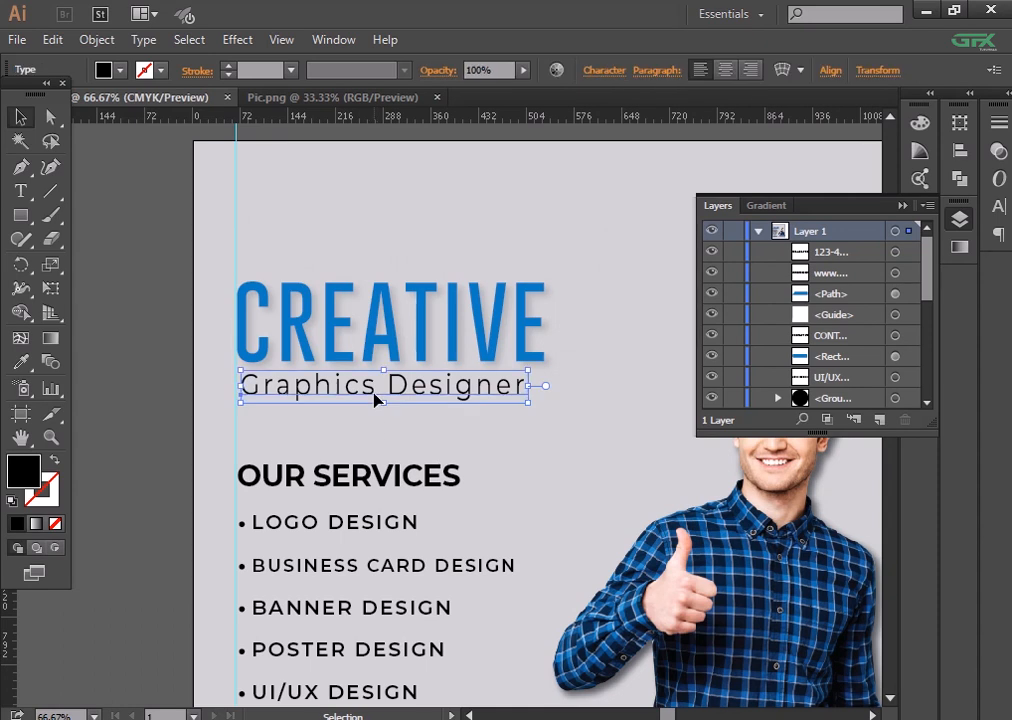
{"action": "key", "text": "Left"}
{"action": "key", "text": "Left"}
{"action": "key", "text": "Left"}
{"action": "left_click", "coordinate": [143, 258]}
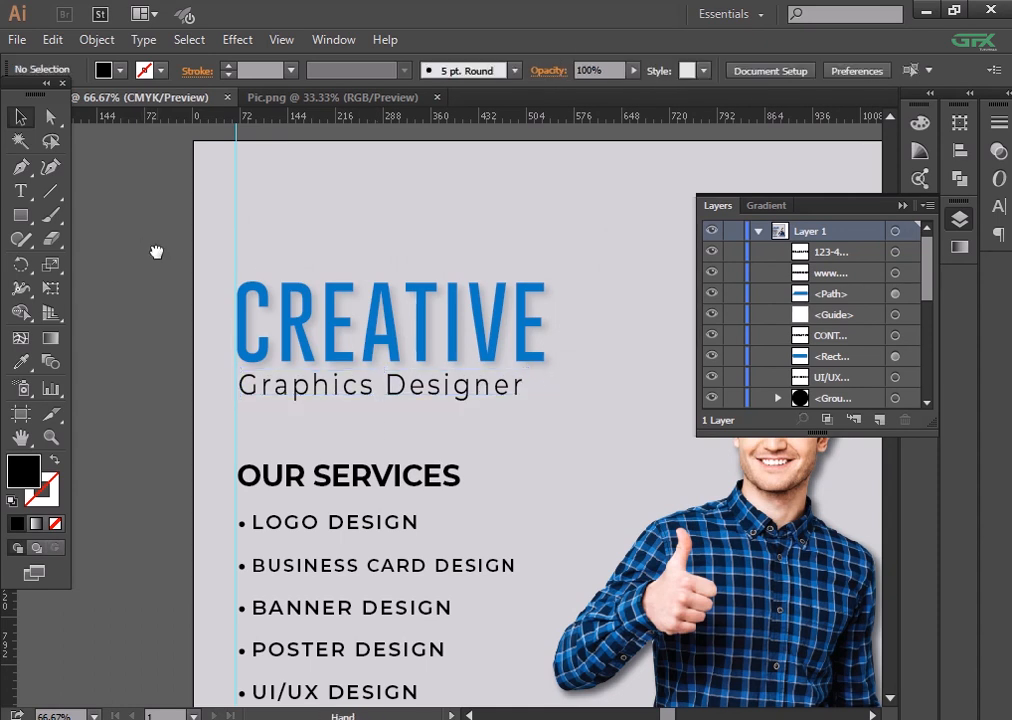
- Add a 'logo' text line at the artboard's top-left
{"action": "key", "text": "ctrl+minus"}
{"action": "key", "text": "ctrl+minus"}
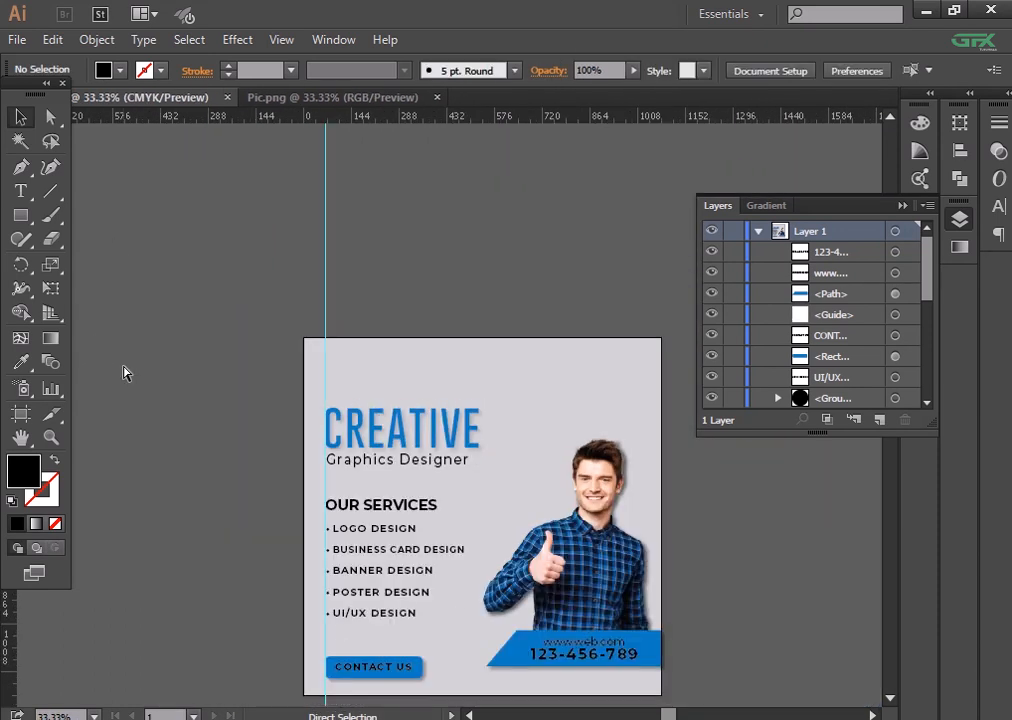
{"action": "key", "text": "ctrl+plus"}
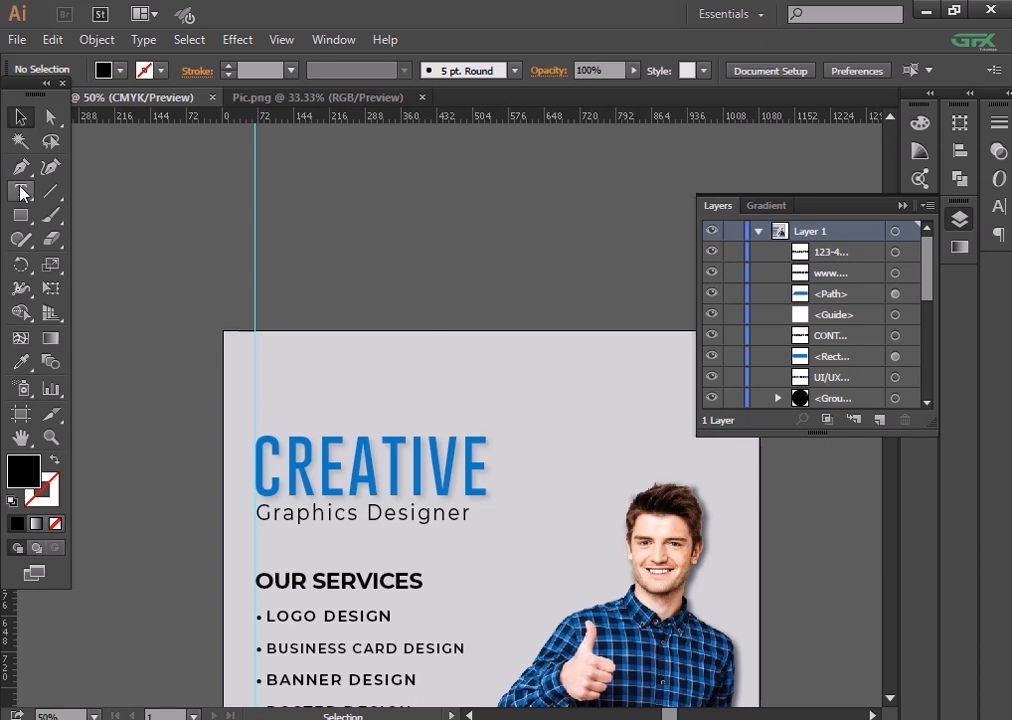
{"action": "left_click", "coordinate": [22, 193]}
{"action": "left_click", "coordinate": [324, 403]}
{"action": "type", "text": "logo"}
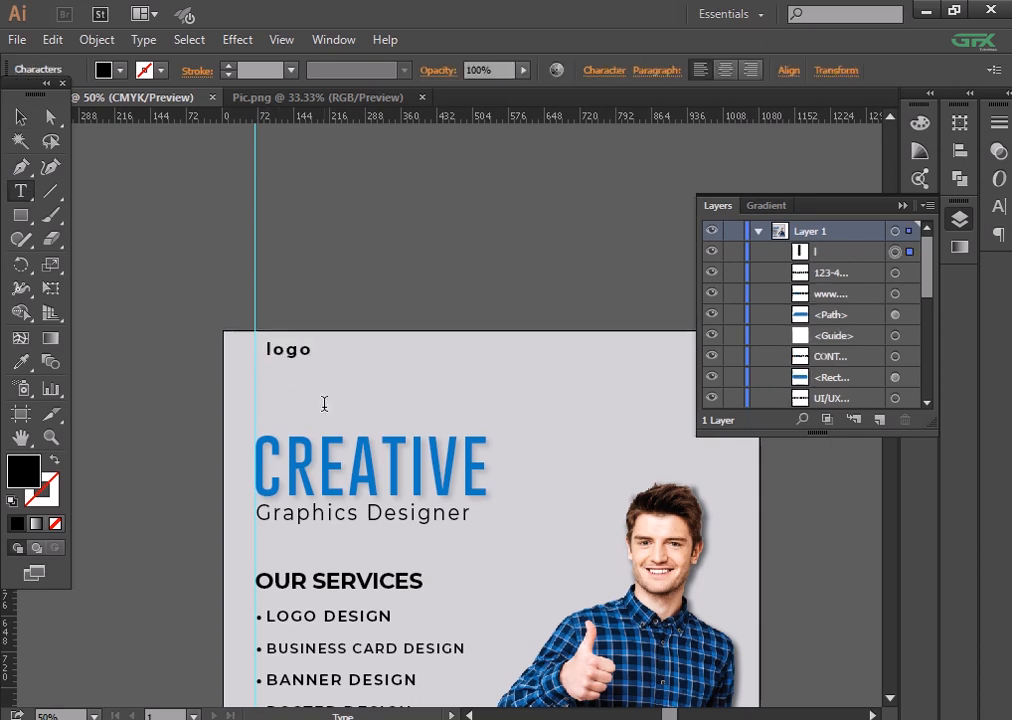
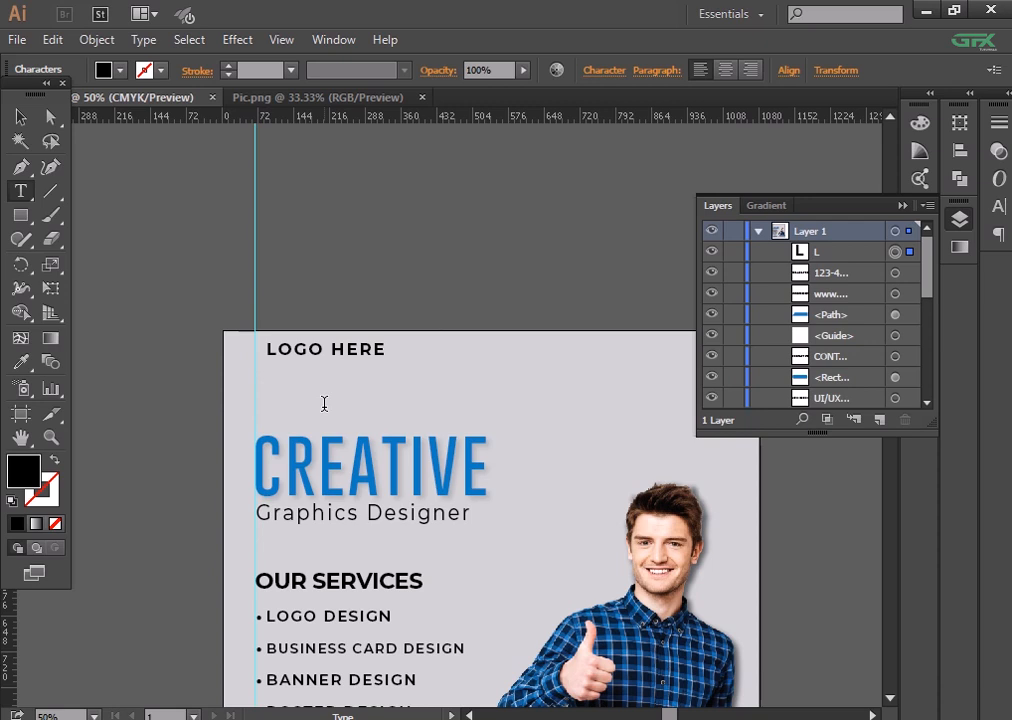
- Shrink LOGO HERE slightly and move it down and to the left
{"action": "left_click", "coordinate": [22, 113]}
{"action": "key", "text": "ctrl+plus"}
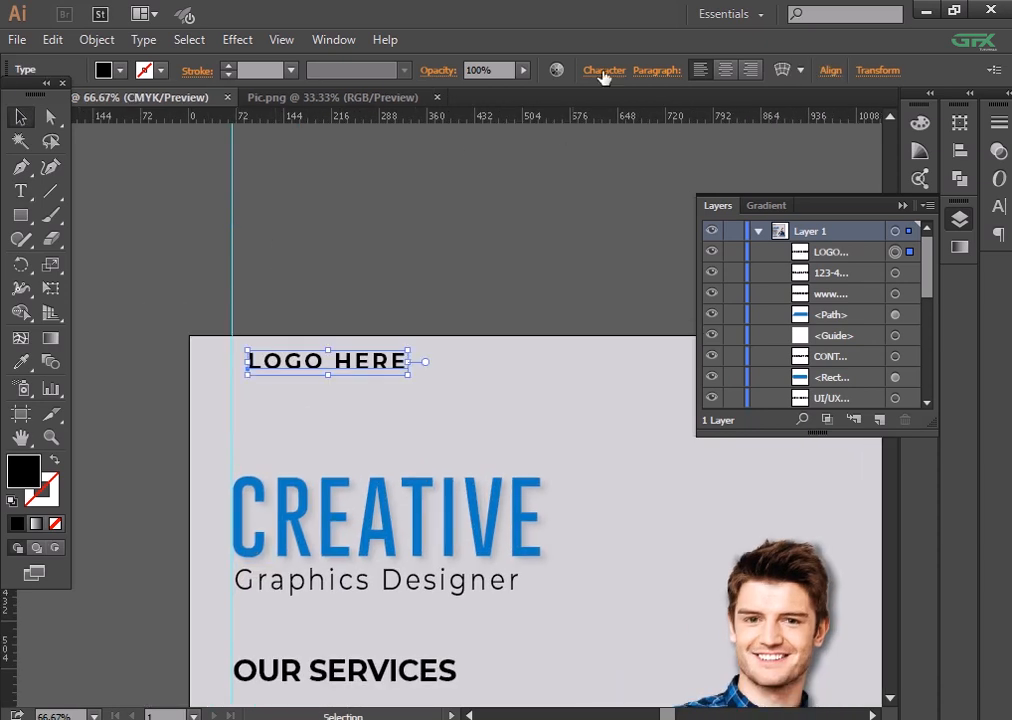
{"action": "left_click", "coordinate": [605, 70]}
{"action": "left_click", "coordinate": [436, 198]}
{"action": "left_click", "coordinate": [339, 219]}
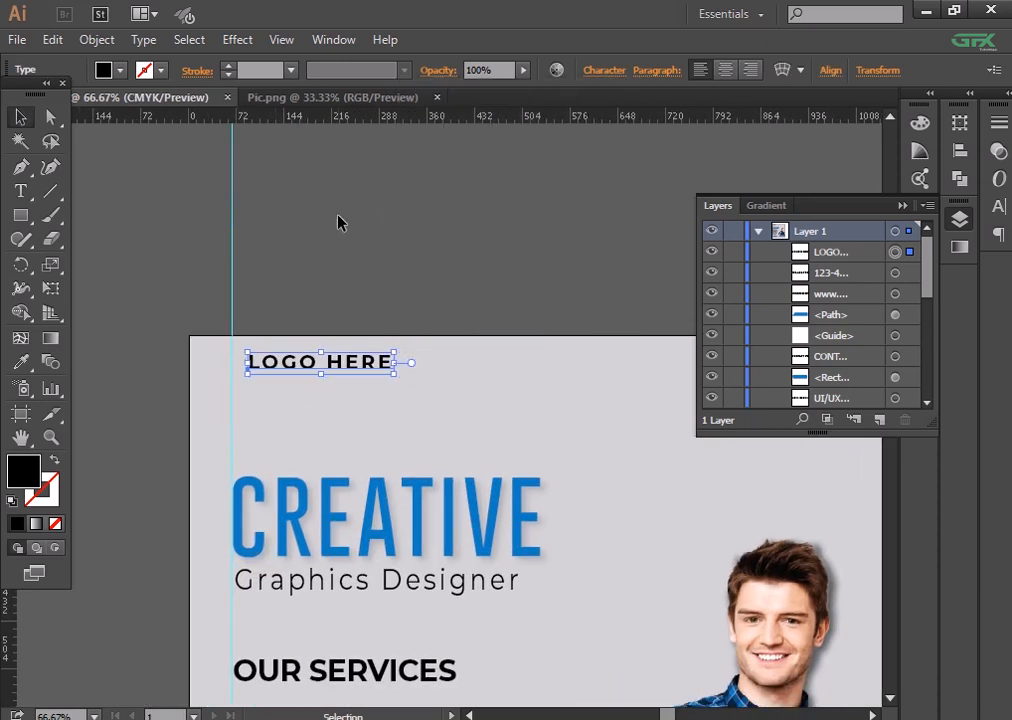
{"action": "left_click", "coordinate": [357, 377]}
{"action": "left_click_drag", "start_coordinate": [349, 366], "coordinate": [330, 379]}
{"action": "left_click", "coordinate": [416, 248]}
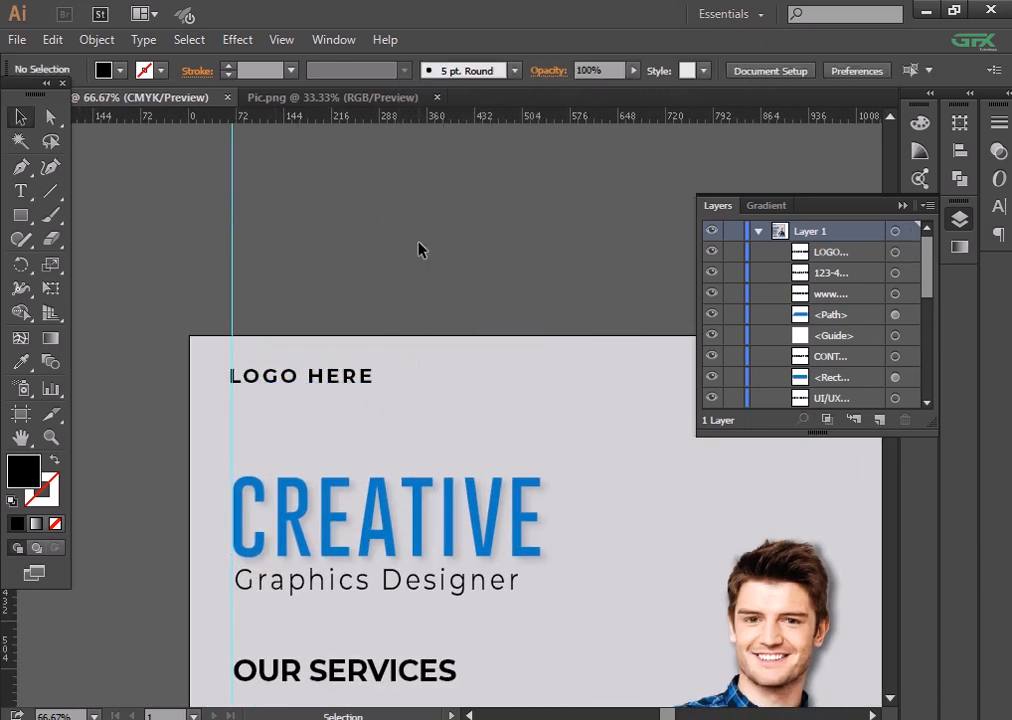
{"action": "left_click", "coordinate": [328, 377]}
{"action": "key", "text": "Right"}
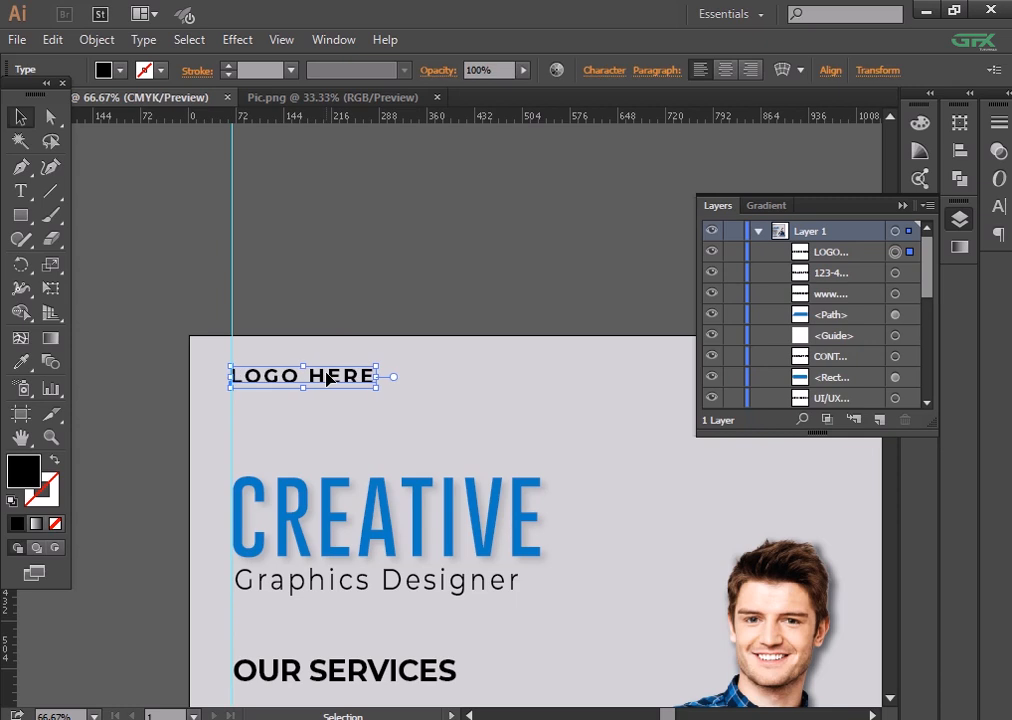
- Set LOGO HERE to 31 pt and lower it a little
{"action": "left_click", "coordinate": [603, 70]}
{"action": "left_click", "coordinate": [432, 191]}
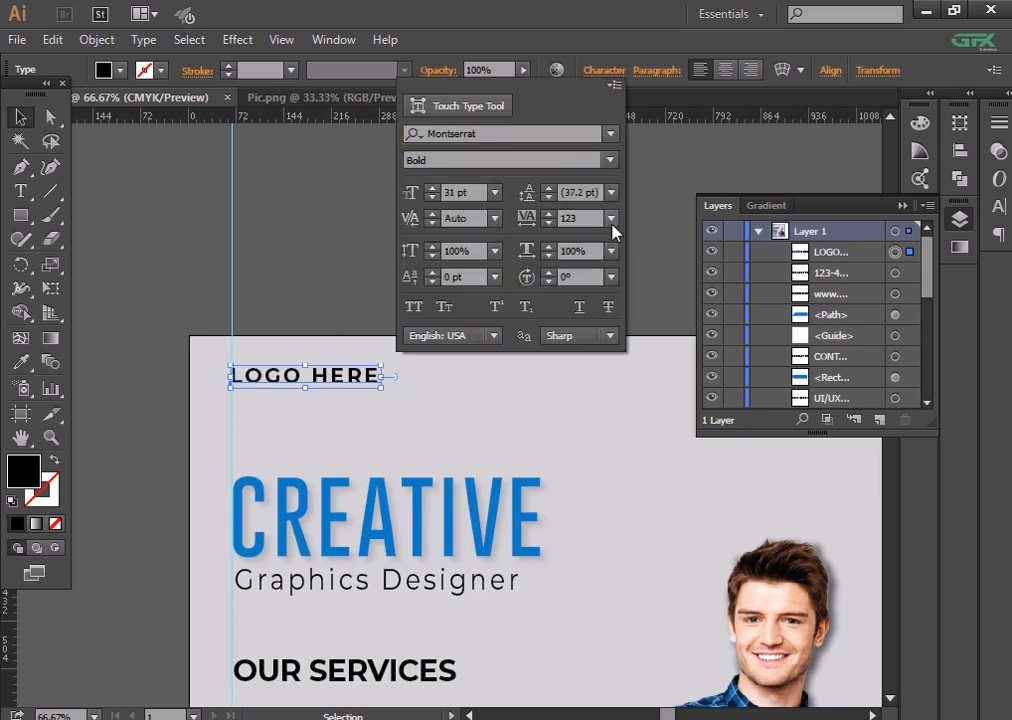
{"action": "left_click", "coordinate": [323, 250]}
{"action": "left_click_drag", "start_coordinate": [347, 376], "coordinate": [347, 384]}
{"action": "left_click", "coordinate": [373, 258]}
{"action": "key", "text": "ctrl+minus"}
{"action": "key", "text": "ctrl+minus"}
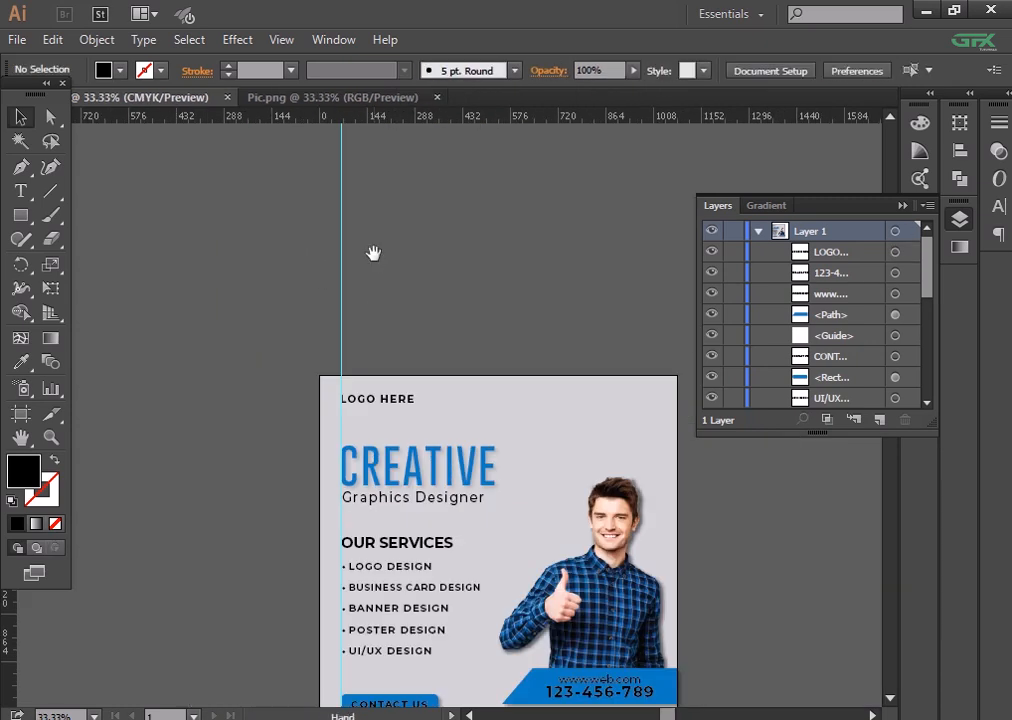
{"action": "left_click_drag", "start_coordinate": [373, 253], "coordinate": [355, 237]}
{"action": "key", "text": "ctrl+plus"}
{"action": "key", "text": "ctrl+plus"}
- Apply Bebas Neue Regular to LOGO HERE via a 'BEBA' font search
{"action": "left_click", "coordinate": [485, 398]}
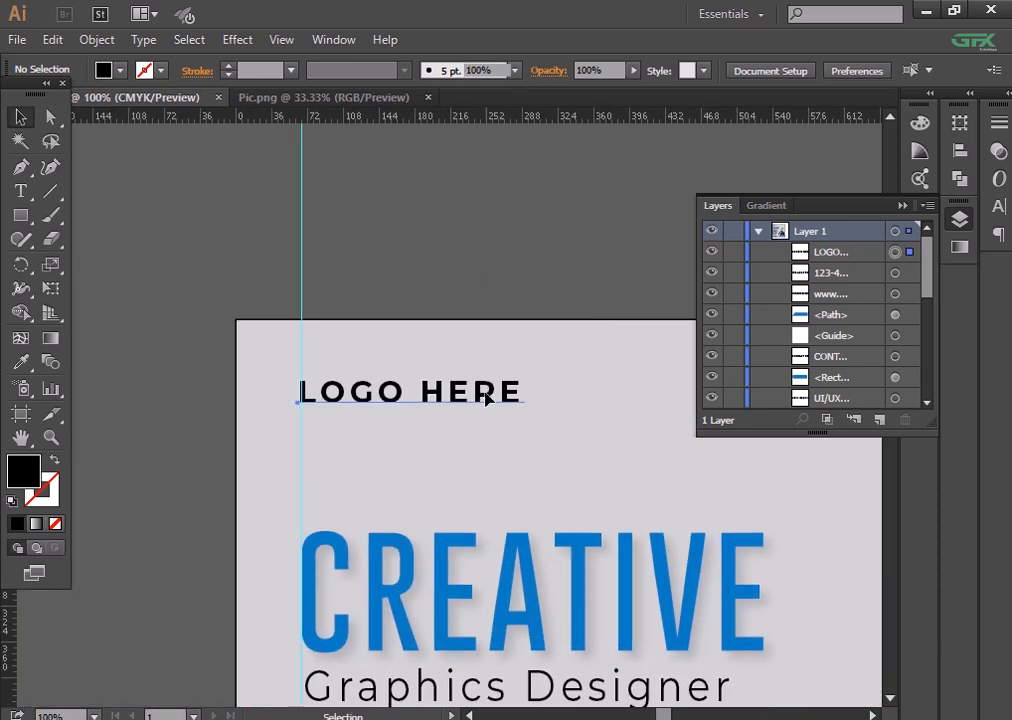
{"action": "left_click", "coordinate": [605, 70]}
{"action": "type", "text": "BE"}
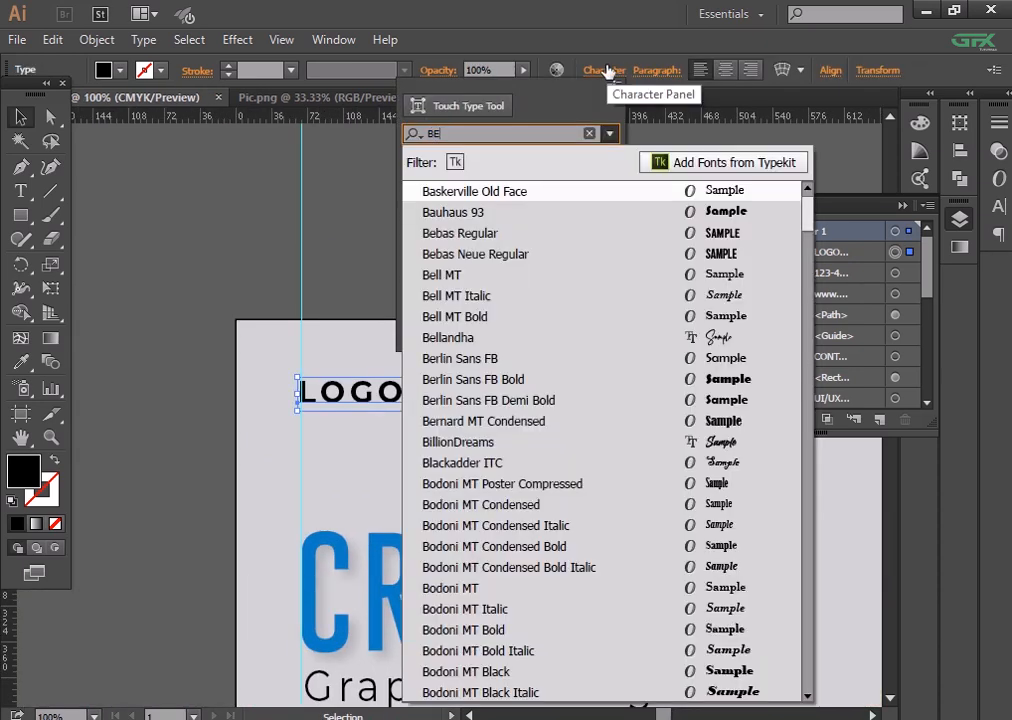
{"action": "type", "text": "BA"}
{"action": "left_click", "coordinate": [595, 218]}
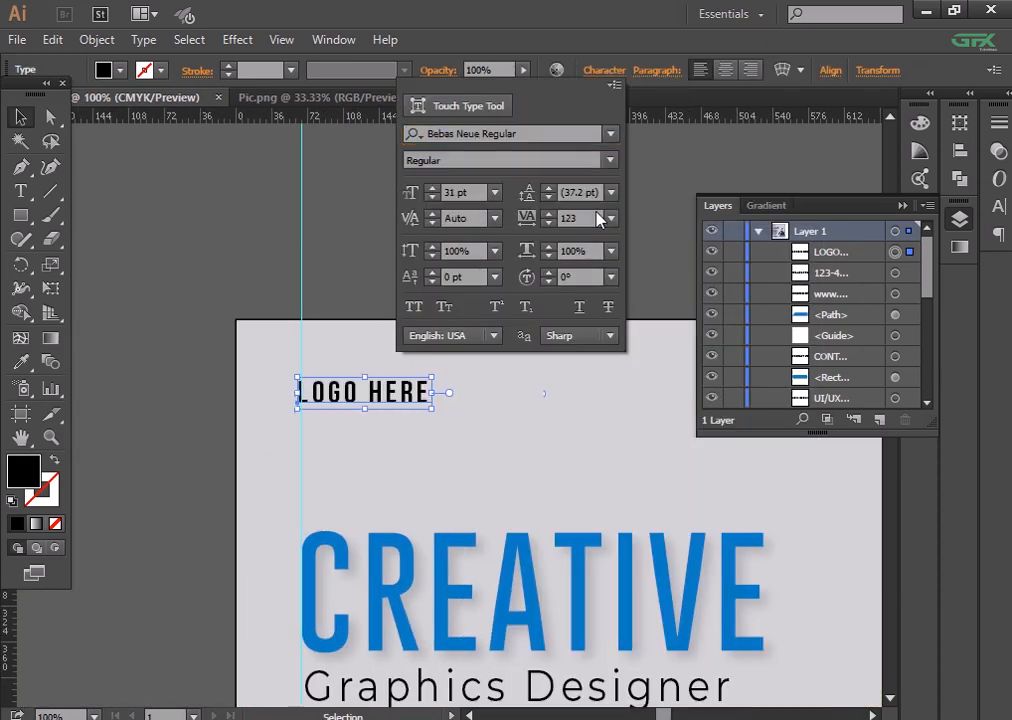
{"action": "left_click", "coordinate": [117, 255]}
{"action": "left_click", "coordinate": [380, 389]}
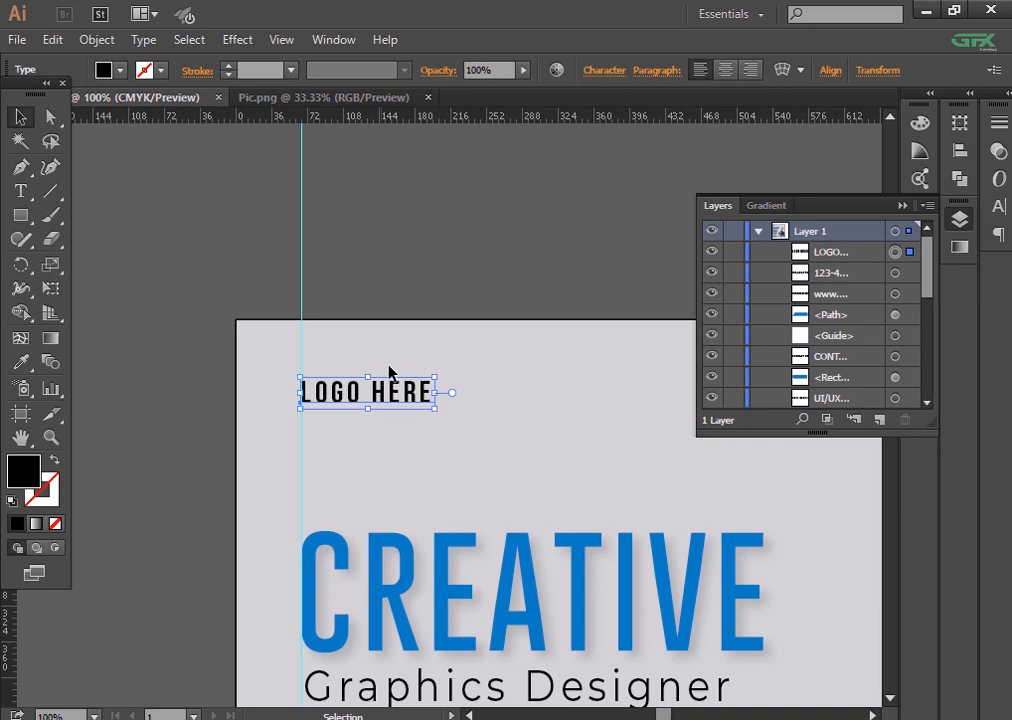
{"action": "left_click", "coordinate": [389, 372]}
- Bring the services list into view and select the bulleted services text
{"action": "key", "text": "ctrl+minus"}
{"action": "left_click_drag", "start_coordinate": [375, 282], "coordinate": [334, 167]}
{"action": "left_click_drag", "start_coordinate": [348, 269], "coordinate": [315, 110]}
{"action": "left_click_drag", "start_coordinate": [320, 375], "coordinate": [361, 587]}
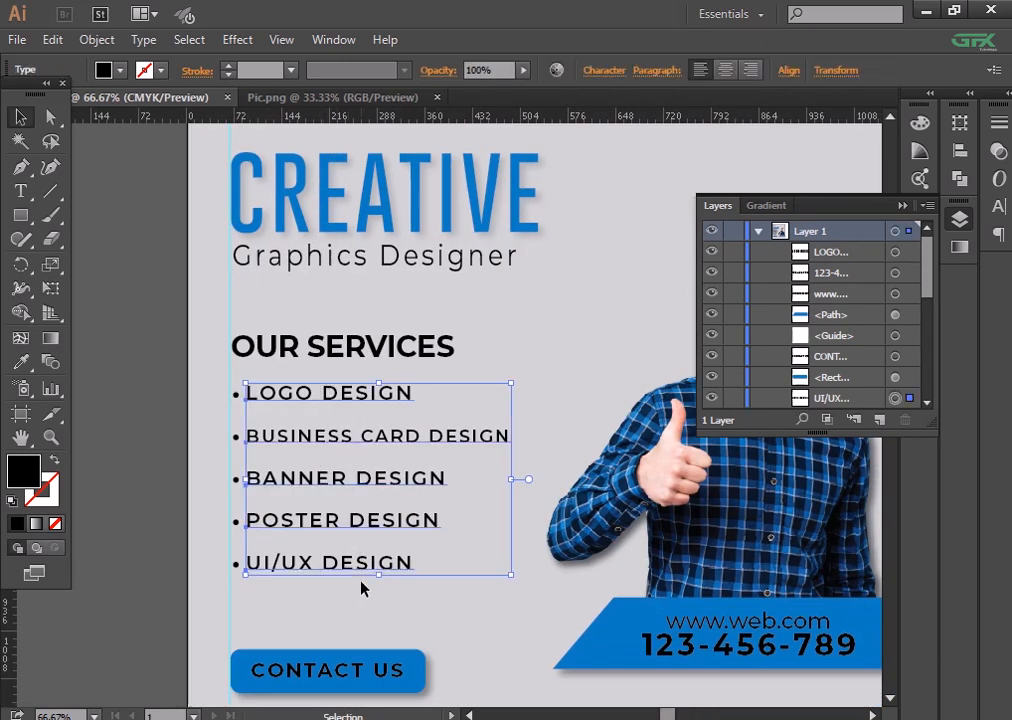
- Group the five bulleted service lines together
{"action": "key", "text": "Down"}
{"action": "key", "text": "ctrl+z"}
{"action": "key", "text": "ctrl+z"}
{"action": "key", "text": "ctrl+z"}
{"action": "key", "text": "ctrl+z"}
{"action": "key", "text": "ctrl+z"}
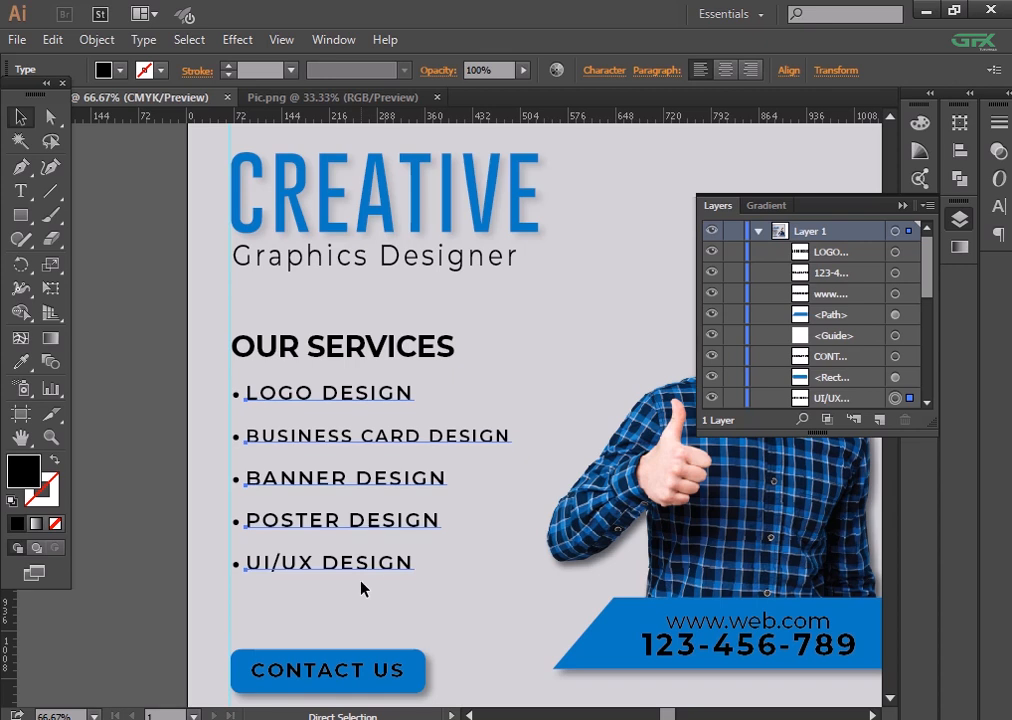
{"action": "left_click", "coordinate": [147, 495]}
{"action": "left_click_drag", "start_coordinate": [247, 437], "coordinate": [343, 583]}
{"action": "key", "text": "ctrl+g"}
- Nudge the services group down and move LOGO HERE slightly lower
{"action": "key", "text": "Down"}
{"action": "key", "text": "Down"}
{"action": "key", "text": "Down"}
{"action": "key", "text": "Down"}
{"action": "key", "text": "Down"}
{"action": "key", "text": "Down"}
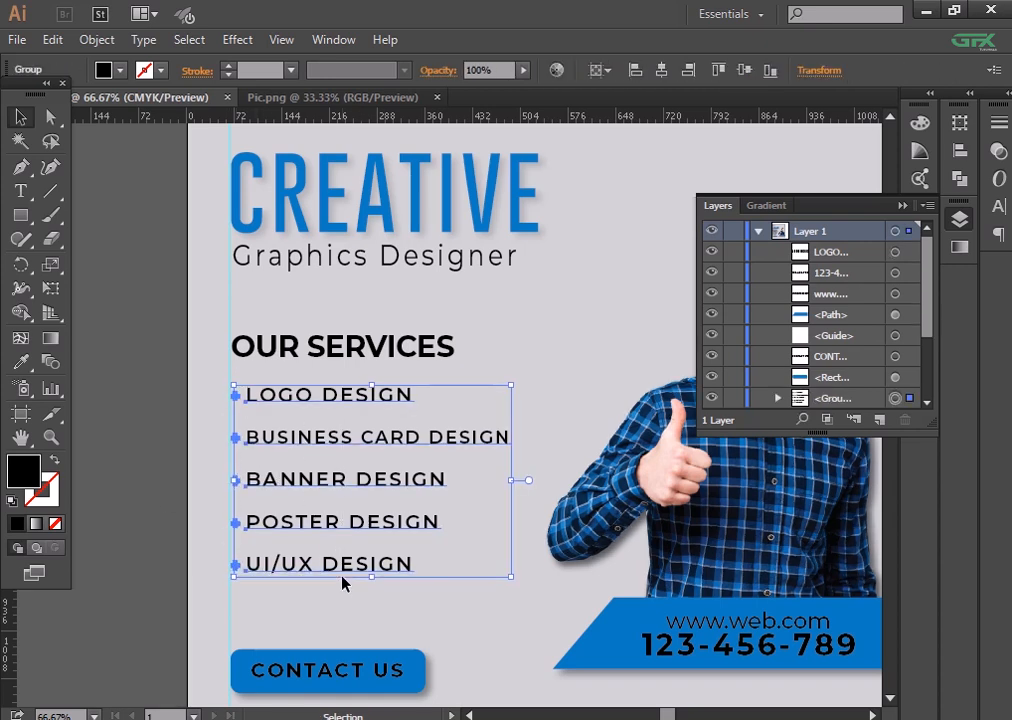
{"action": "left_click", "coordinate": [176, 540]}
{"action": "key", "text": "ctrl+minus"}
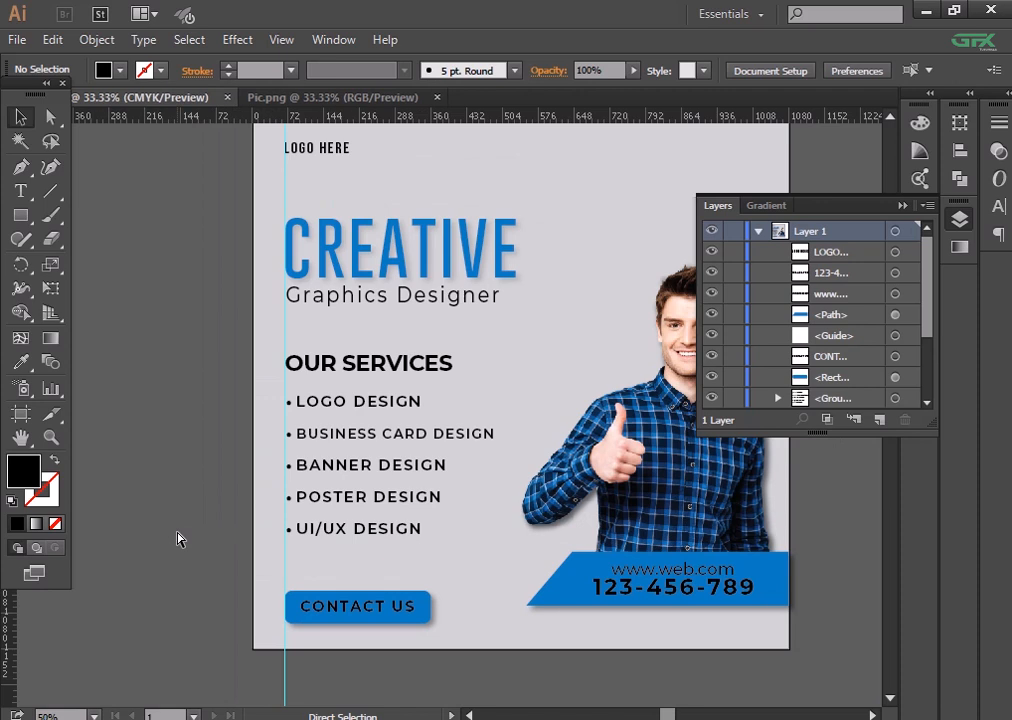
{"action": "key", "text": "ctrl+minus"}
{"action": "left_click_drag", "start_coordinate": [322, 231], "coordinate": [322, 238]}
{"action": "left_click", "coordinate": [158, 355]}
- Nudge the headline, services, button and banner up slightly
{"action": "left_click_drag", "start_coordinate": [270, 265], "coordinate": [647, 553]}
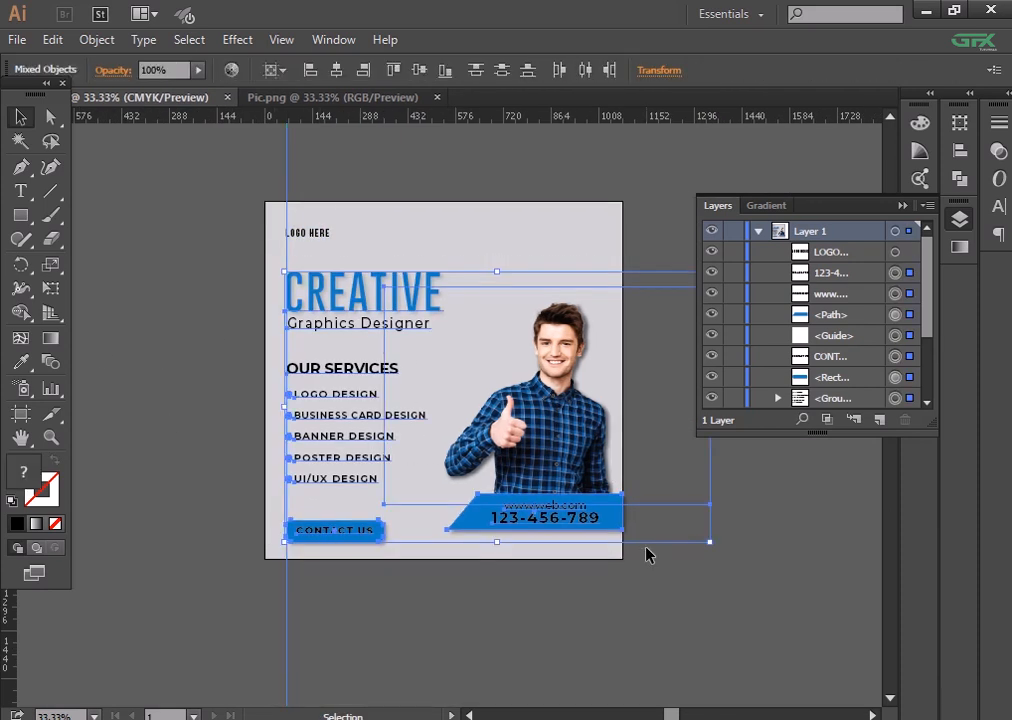
{"action": "key", "text": "Up"}
{"action": "key", "text": "Up"}
{"action": "key", "text": "Up"}
{"action": "key", "text": "Up"}
{"action": "key", "text": "Up"}
{"action": "key", "text": "Up"}
{"action": "key", "text": "Up"}
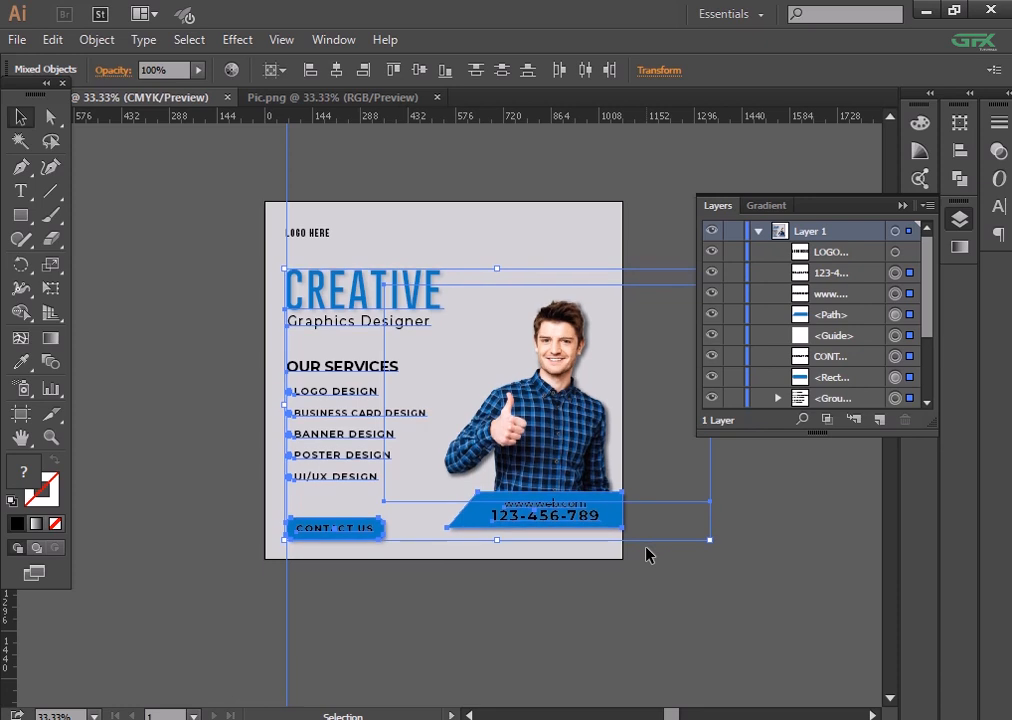
{"action": "left_click", "coordinate": [652, 634]}
{"action": "left_click_drag", "start_coordinate": [545, 558], "coordinate": [295, 258]}
{"action": "key", "text": "Up"}
{"action": "key", "text": "Up"}
{"action": "key", "text": "Up"}
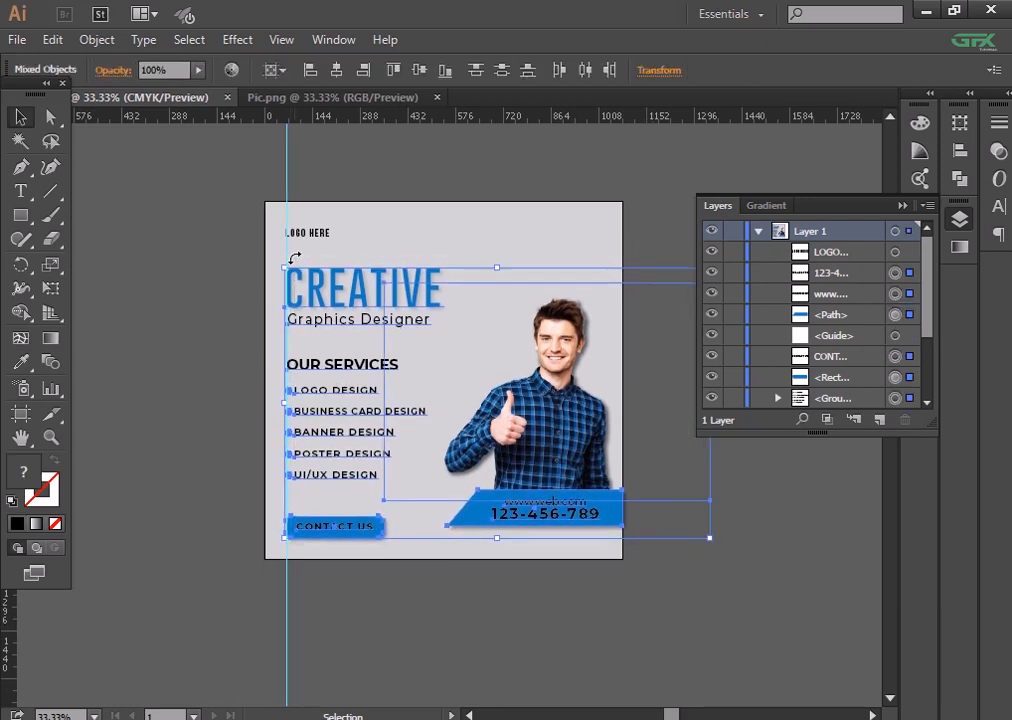
- Draw a 1080 × 45 px bar along the poster's bottom edge
{"action": "left_click", "coordinate": [607, 614]}
{"action": "key", "text": "ctrl+plus"}
{"action": "left_click_drag", "start_coordinate": [604, 607], "coordinate": [582, 533]}
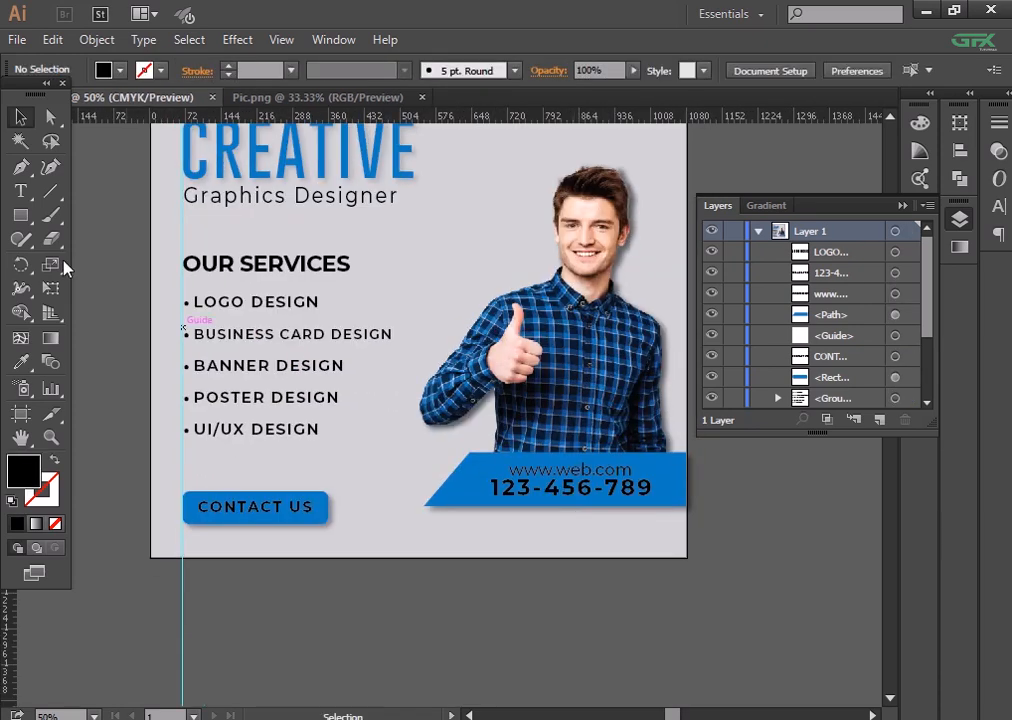
{"action": "left_click", "coordinate": [21, 215]}
{"action": "left_click_drag", "start_coordinate": [150, 535], "coordinate": [687, 557]}
- Check the bottom bar's dimensions and make it slightly taller
{"action": "key", "text": "ctrl+plus"}
{"action": "key", "text": "ctrl+plus"}
{"action": "scroll", "coordinate": [345, 452], "scroll_direction": "down", "scroll_amount": 4}
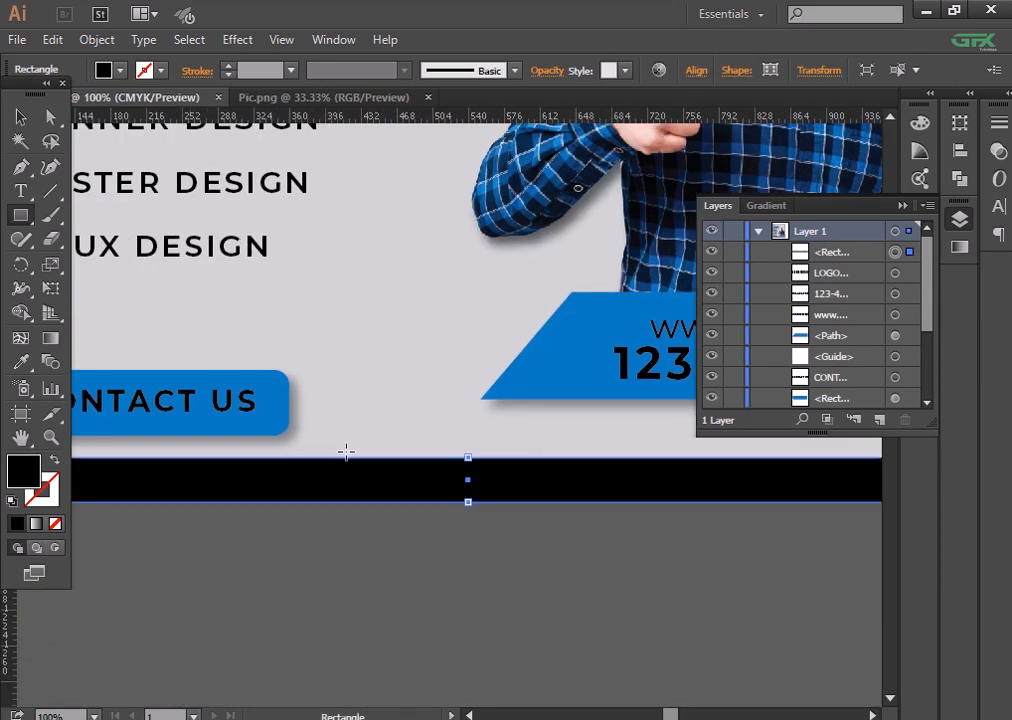
{"action": "left_click", "coordinate": [470, 462]}
{"action": "left_click", "coordinate": [540, 408]}
{"action": "left_click_drag", "start_coordinate": [467, 456], "coordinate": [468, 451]}
{"action": "key", "text": "ctrl+minus"}
{"action": "key", "text": "ctrl+minus"}
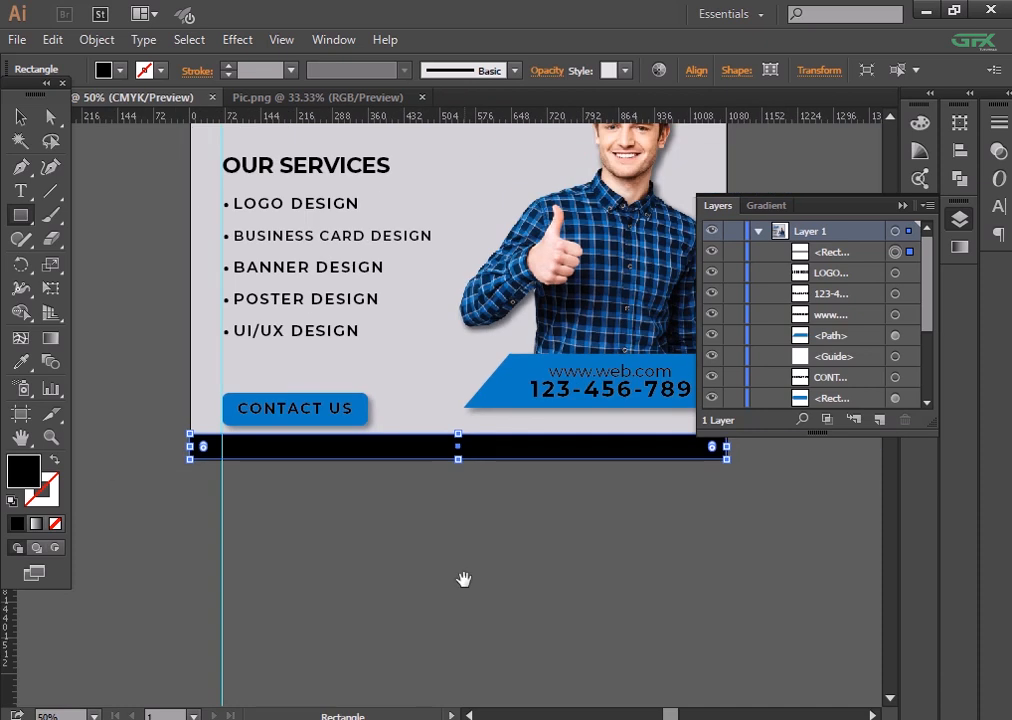
{"action": "left_click_drag", "start_coordinate": [464, 581], "coordinate": [438, 698]}
- Fill the bottom bar with the banner's blue using the Eyedropper
{"action": "left_click", "coordinate": [22, 363]}
{"action": "left_click", "coordinate": [482, 510]}
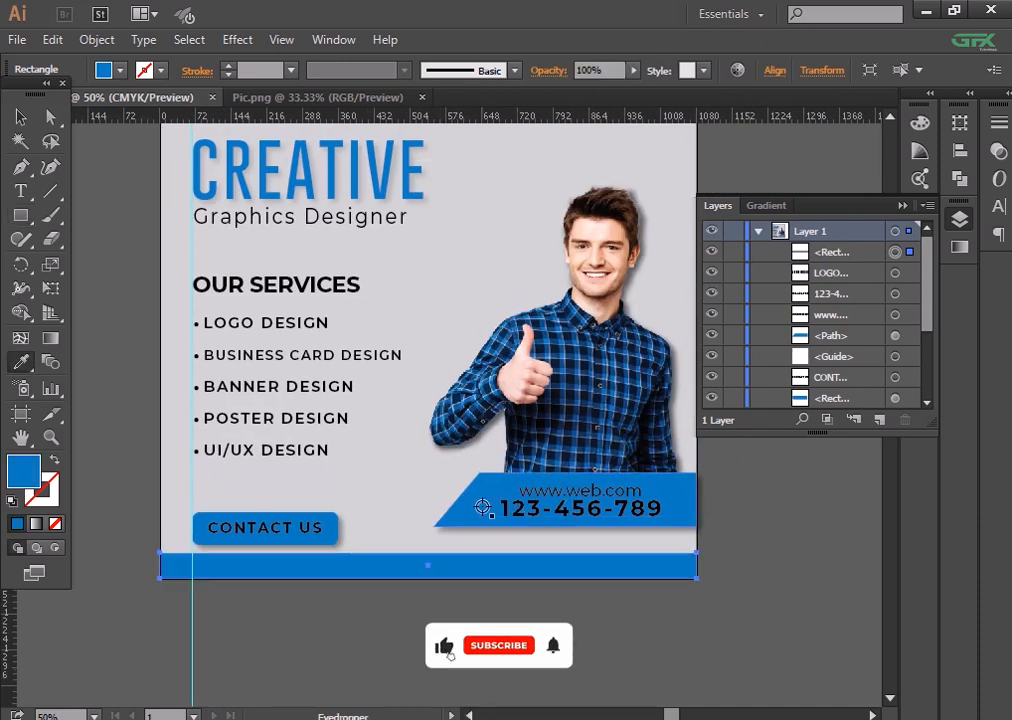
{"action": "left_click", "coordinate": [21, 117]}
{"action": "left_click", "coordinate": [136, 300]}
{"action": "mouse_move", "coordinate": [146, 326]}
{"action": "left_mouse_down"}
{"action": "mouse_move", "coordinate": [140, 394]}
{"action": "mouse_move", "coordinate": [159, 440]}
{"action": "left_mouse_up"}
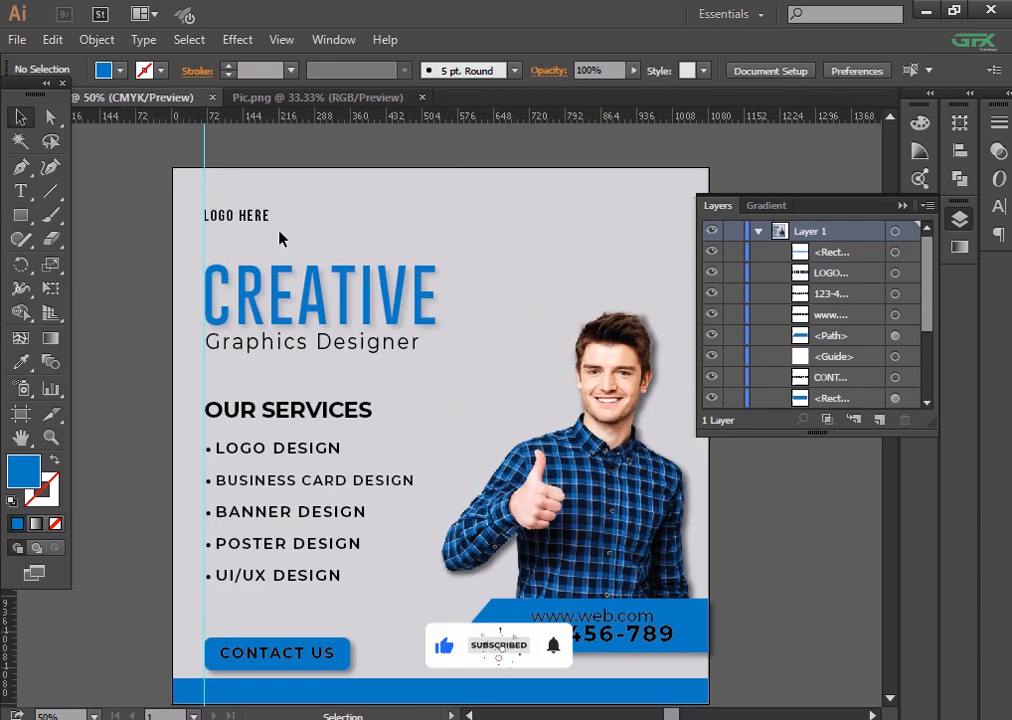
- Nudge all the poster artwork up slightly
{"action": "mouse_move", "coordinate": [221, 241]}
{"action": "left_mouse_down"}
{"action": "mouse_move", "coordinate": [511, 553]}
{"action": "mouse_move", "coordinate": [675, 659]}
{"action": "left_mouse_up"}
{"action": "key", "text": "Up"}
{"action": "key", "text": "Up"}
{"action": "key", "text": "Up"}
{"action": "key", "text": "Up"}
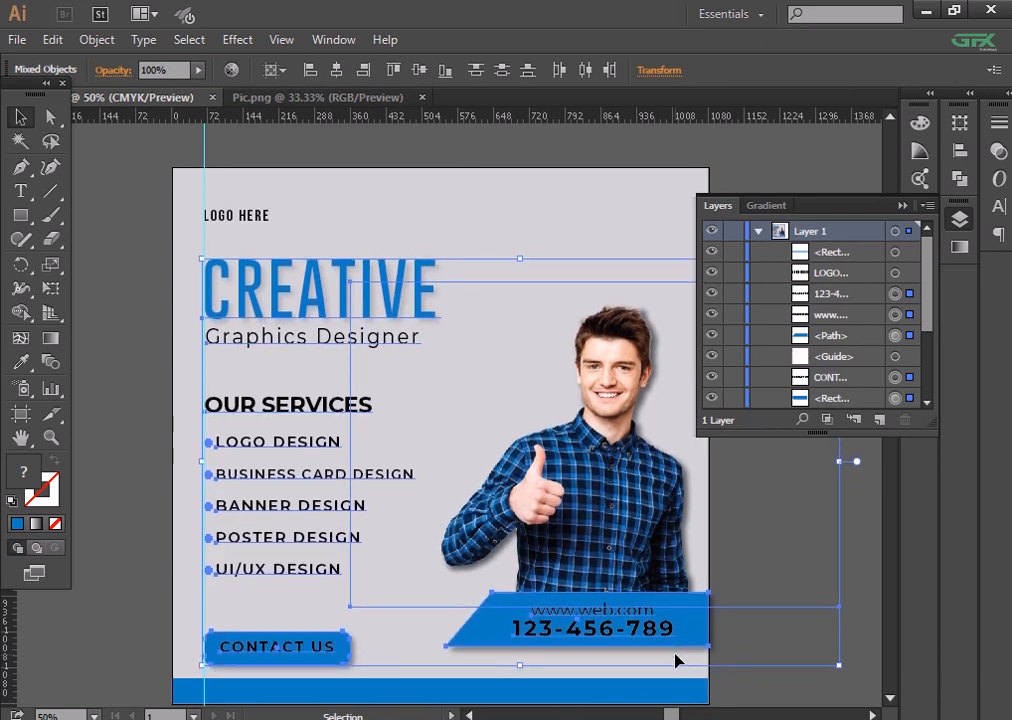
{"action": "left_click", "coordinate": [797, 591]}
{"action": "scroll", "coordinate": [797, 591], "scroll_direction": "down", "scroll_amount": 2}
{"action": "key", "text": "ctrl+plus"}
{"action": "left_click_drag", "start_coordinate": [572, 517], "coordinate": [572, 448]}
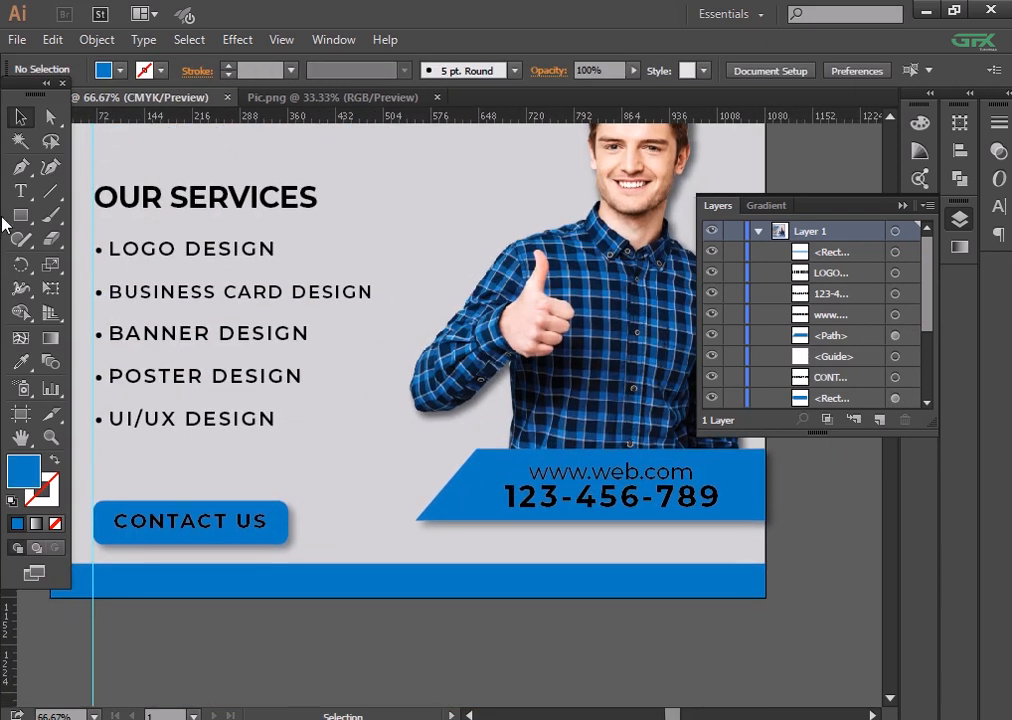
- Start a new text line below UI/UX DESIGN in the services list
{"action": "left_click", "coordinate": [21, 192]}
{"action": "left_click_drag", "start_coordinate": [203, 476], "coordinate": [262, 440]}
{"action": "left_click", "coordinate": [223, 420]}
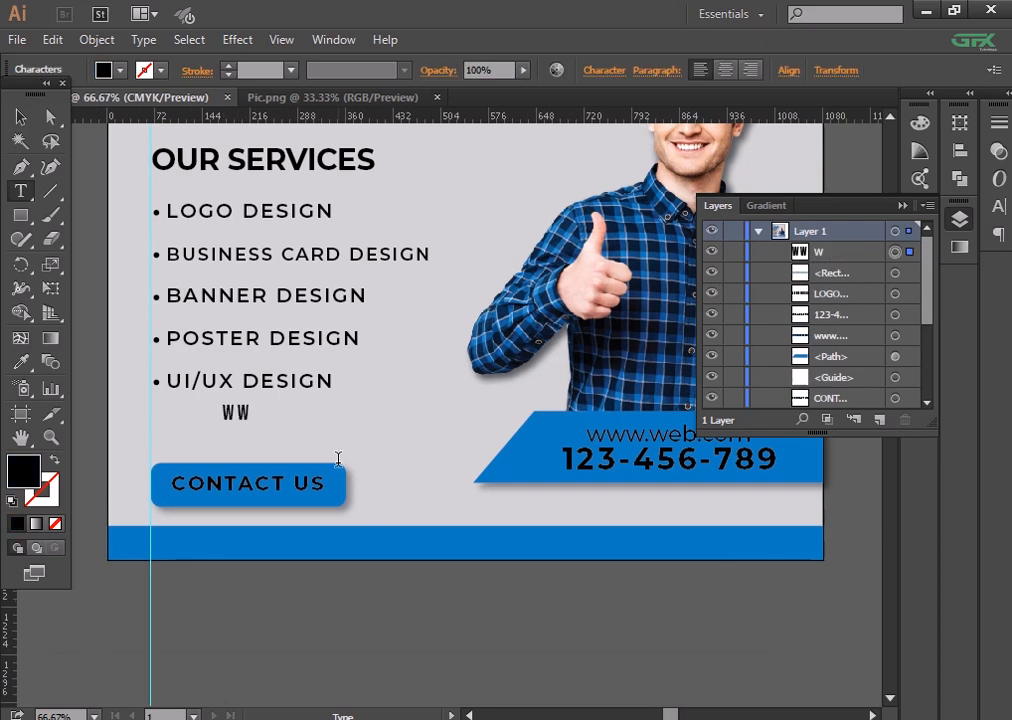
- Type the contact e-mail address in uppercase below the services list
{"action": "type", "text": "INFO@GMI"}
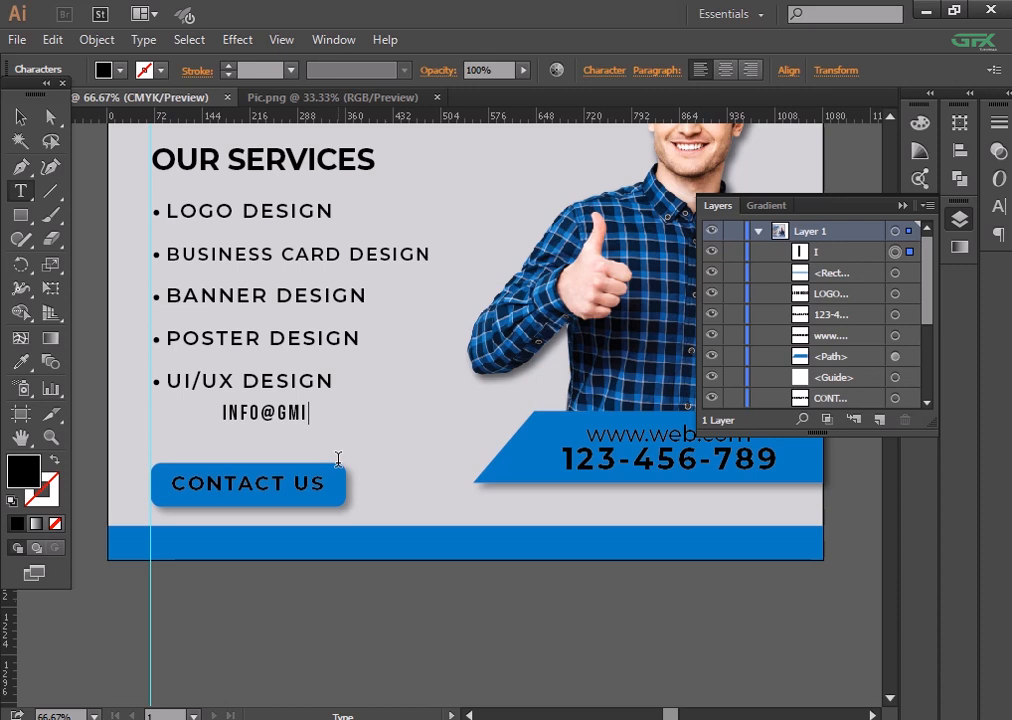
{"action": "key", "text": "BackSpace"}
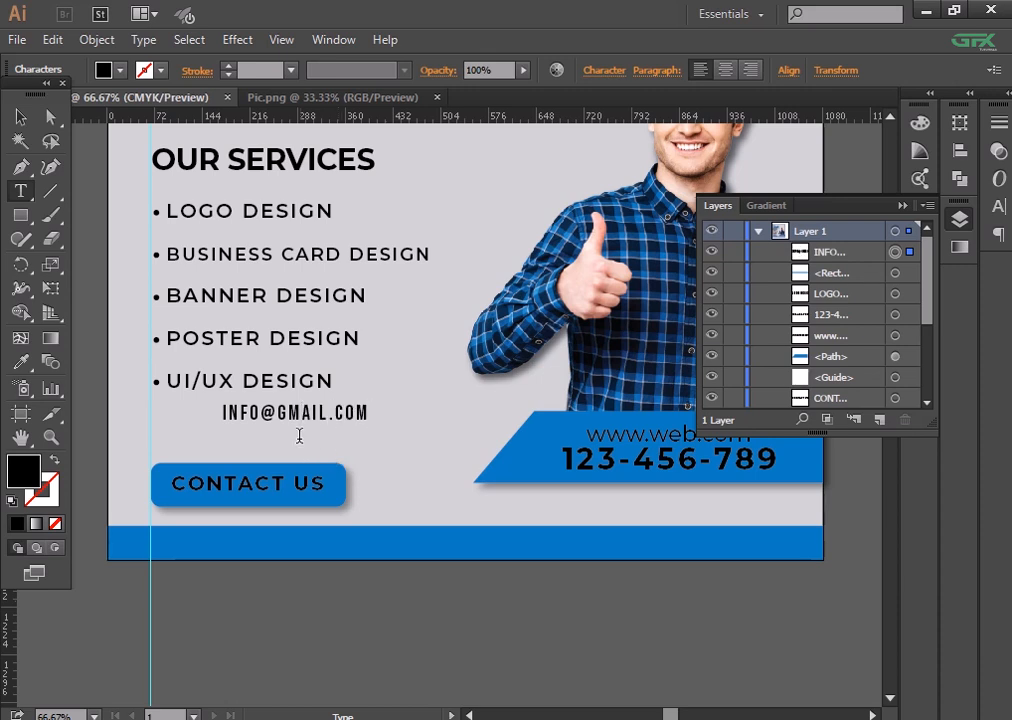
{"action": "left_click", "coordinate": [20, 116]}
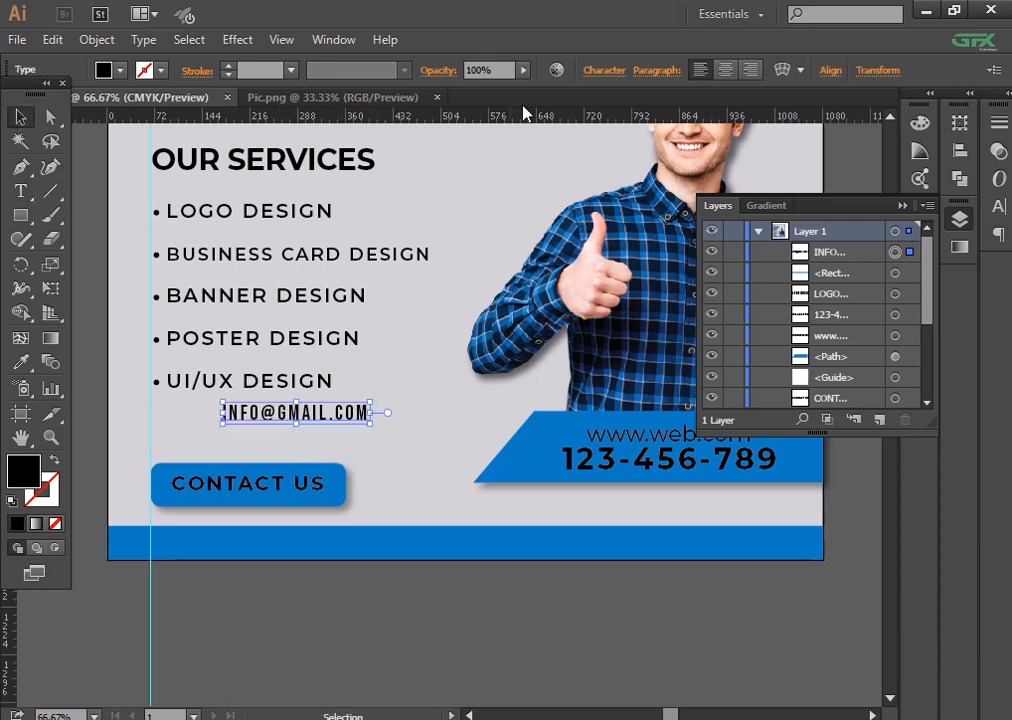
- Set the e-mail text to Montserrat and move it onto the blue footer bar
{"action": "left_click", "coordinate": [597, 70]}
{"action": "type", "text": "MONT"}
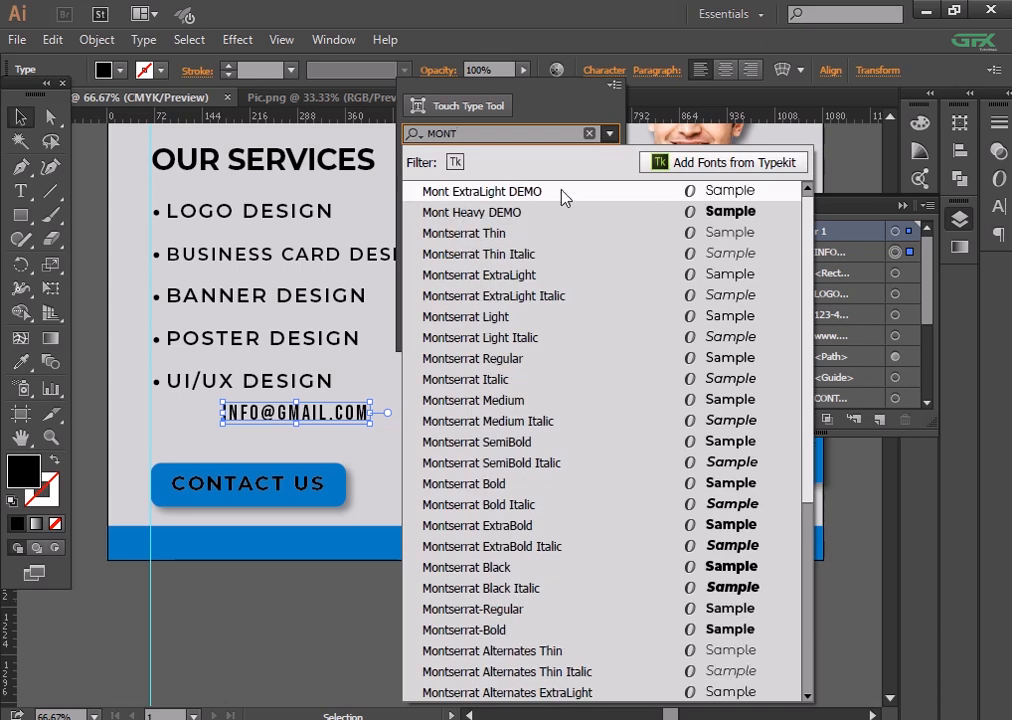
{"action": "left_click", "coordinate": [525, 358]}
{"action": "left_click", "coordinate": [409, 430]}
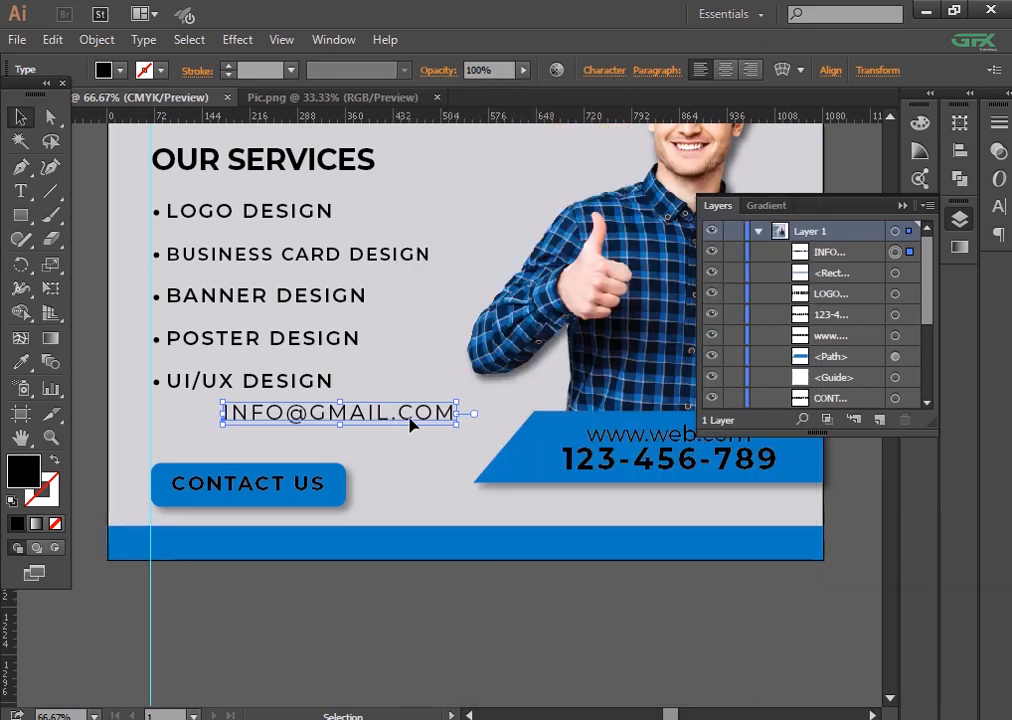
{"action": "left_click_drag", "start_coordinate": [413, 422], "coordinate": [524, 551]}
- Retype the footer e-mail address entirely in lowercase
{"action": "right_click", "coordinate": [524, 551]}
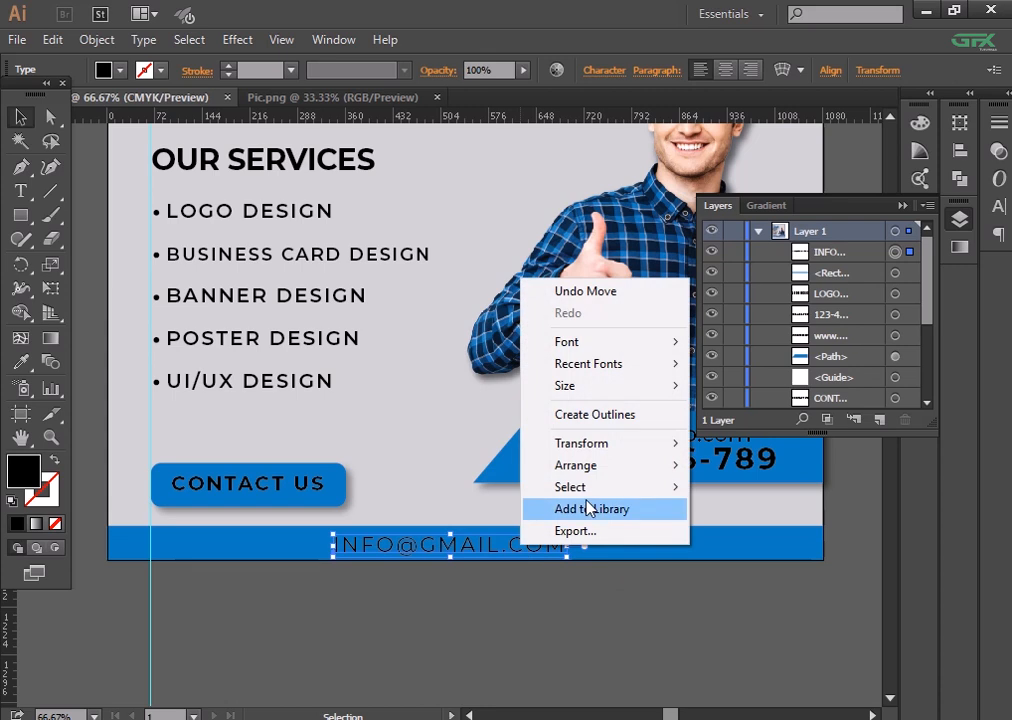
{"action": "left_click", "coordinate": [562, 598]}
{"action": "left_click", "coordinate": [540, 550]}
{"action": "double_click", "coordinate": [540, 548]}
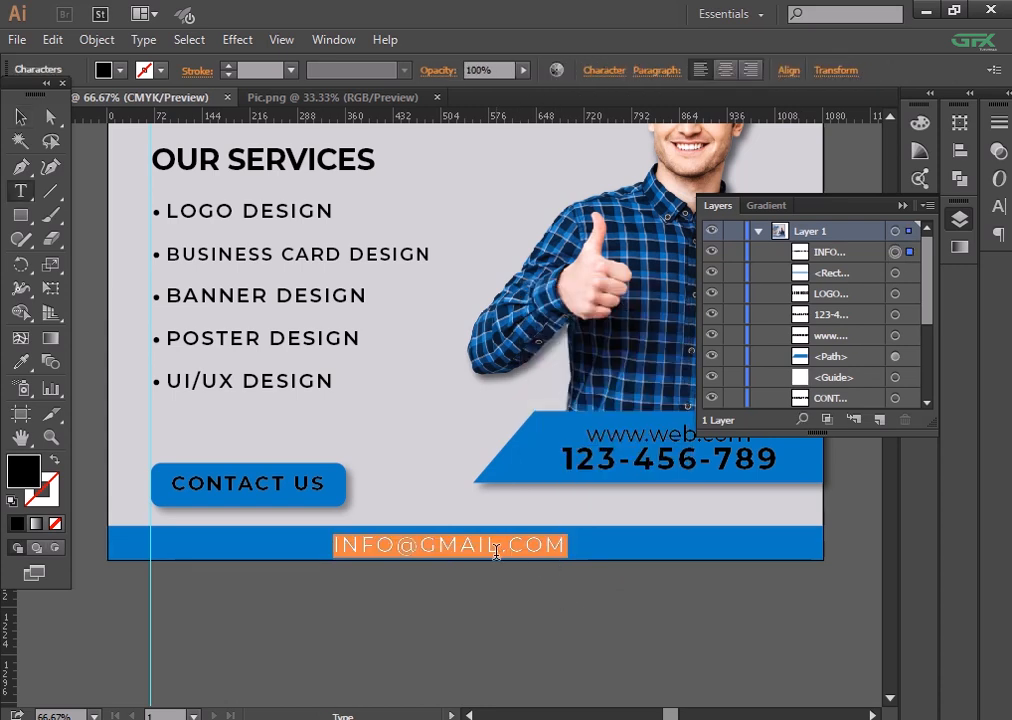
{"action": "left_click_drag", "start_coordinate": [500, 545], "coordinate": [358, 543]}
{"action": "type", "text": "n"}
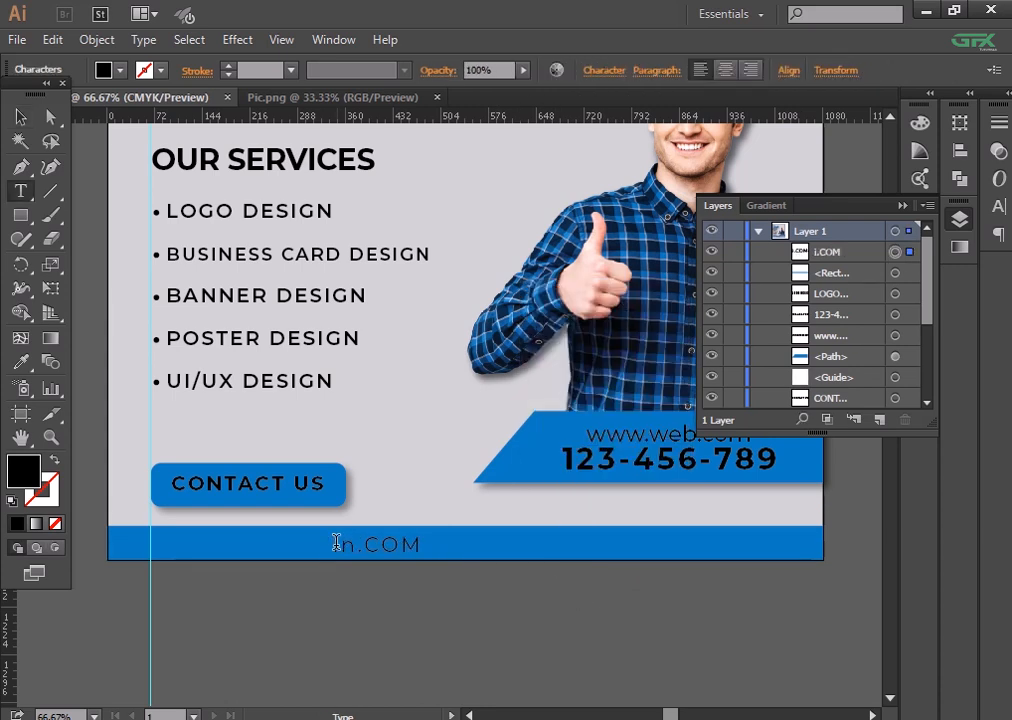
{"action": "type", "text": "fo@gma"}
{"action": "key", "text": "BackSpace"}
{"action": "key", "text": "BackSpace"}
{"action": "type", "text": "gm"}
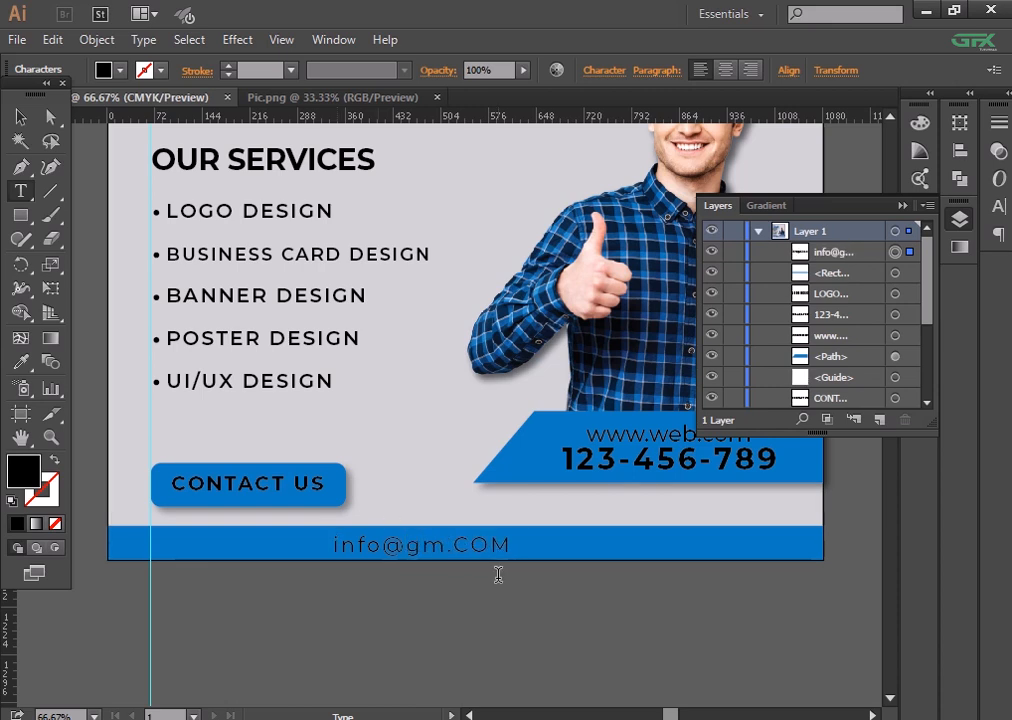
{"action": "type", "text": "ail"}
{"action": "left_click_drag", "start_coordinate": [539, 552], "coordinate": [485, 550]}
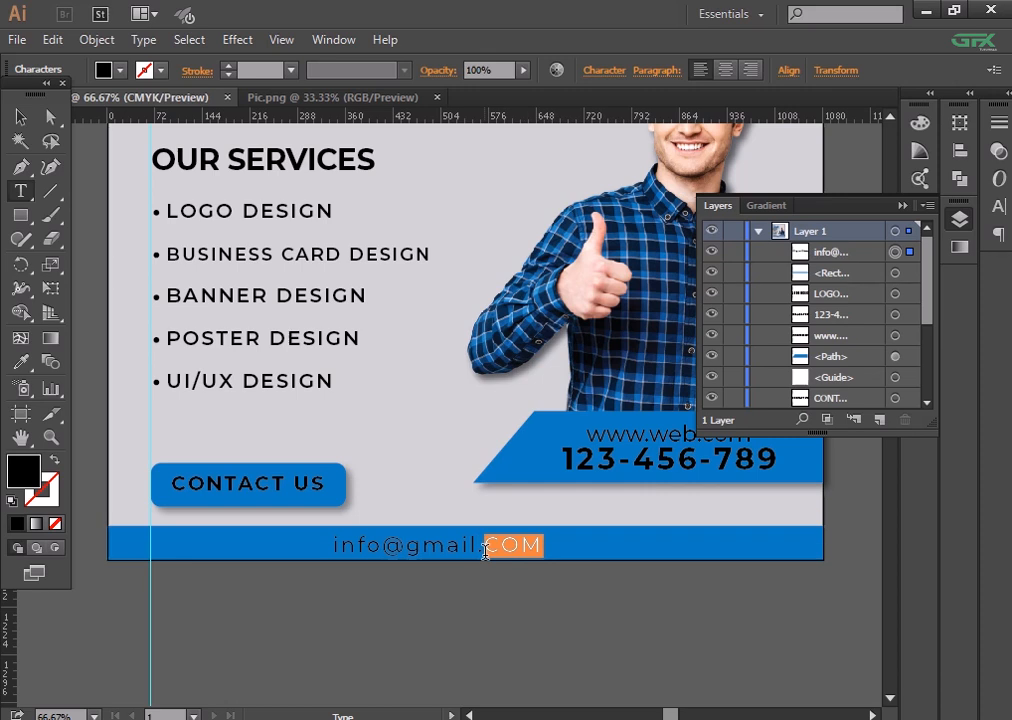
{"action": "type", "text": "com"}
{"action": "left_click", "coordinate": [16, 118]}
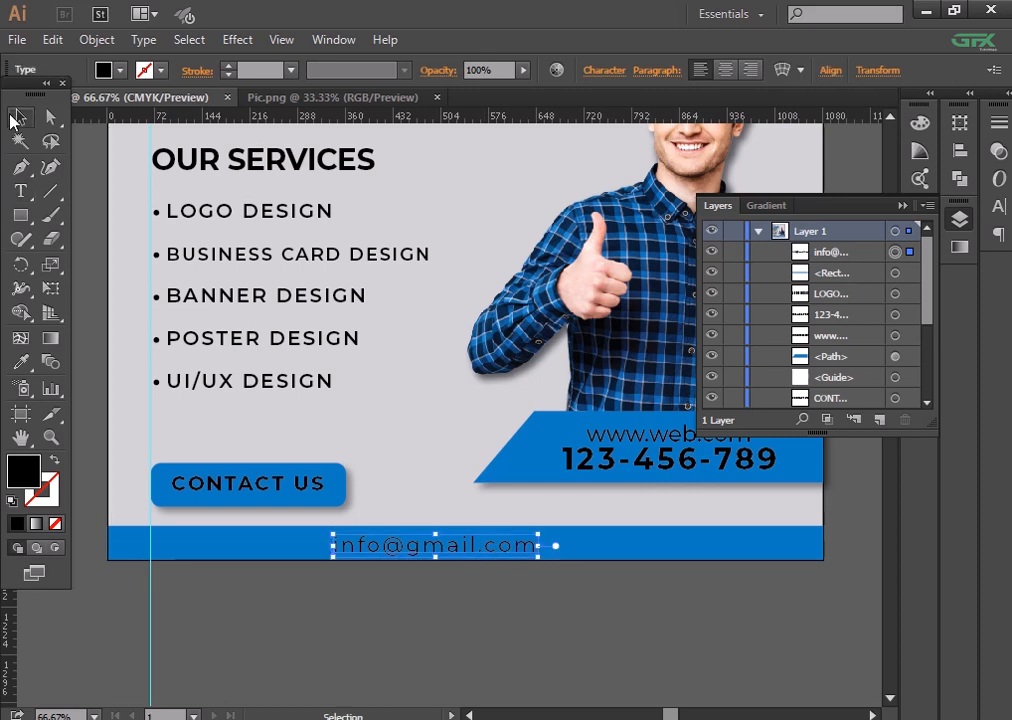
- Increase the footer e-mail's font size to 45 pt
{"action": "left_click", "coordinate": [604, 70]}
{"action": "left_click", "coordinate": [432, 192]}
{"action": "left_click", "coordinate": [432, 192]}
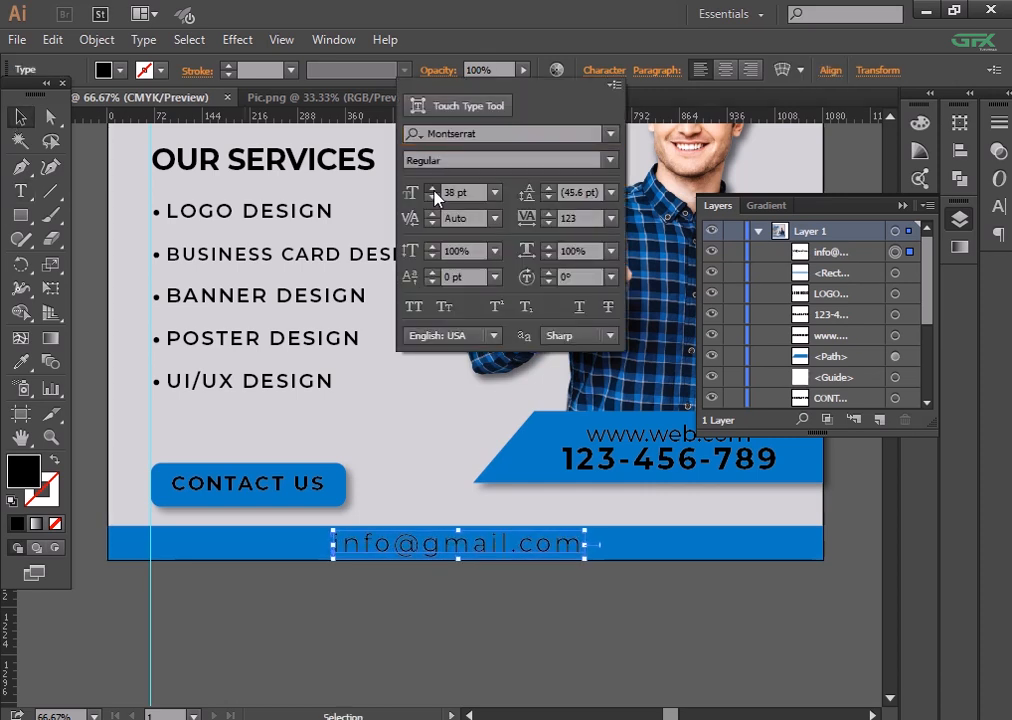
{"action": "left_click", "coordinate": [432, 192]}
{"action": "left_click", "coordinate": [432, 192]}
{"action": "left_click", "coordinate": [432, 192]}
{"action": "left_click", "coordinate": [432, 192]}
{"action": "left_click", "coordinate": [432, 192]}
{"action": "left_click", "coordinate": [432, 192]}
{"action": "left_click", "coordinate": [432, 192]}
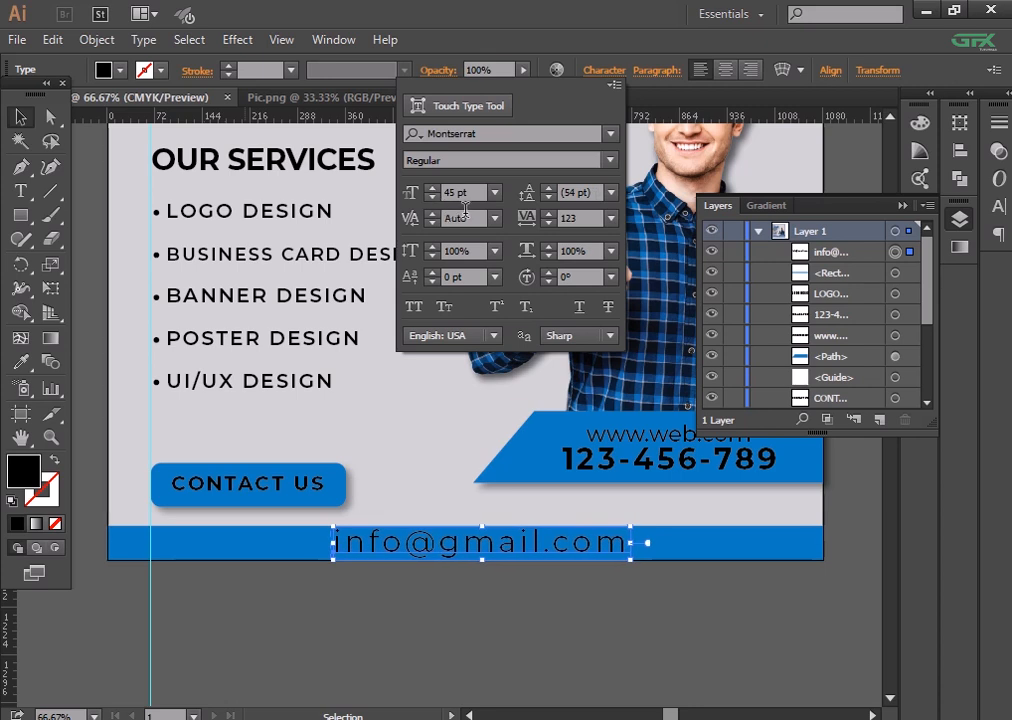
{"action": "left_click", "coordinate": [524, 542]}
- Centre the e-mail horizontally on the blue footer bar, using the bar as key object
{"action": "left_click", "coordinate": [688, 558]}
{"action": "double_click", "coordinate": [302, 504]}
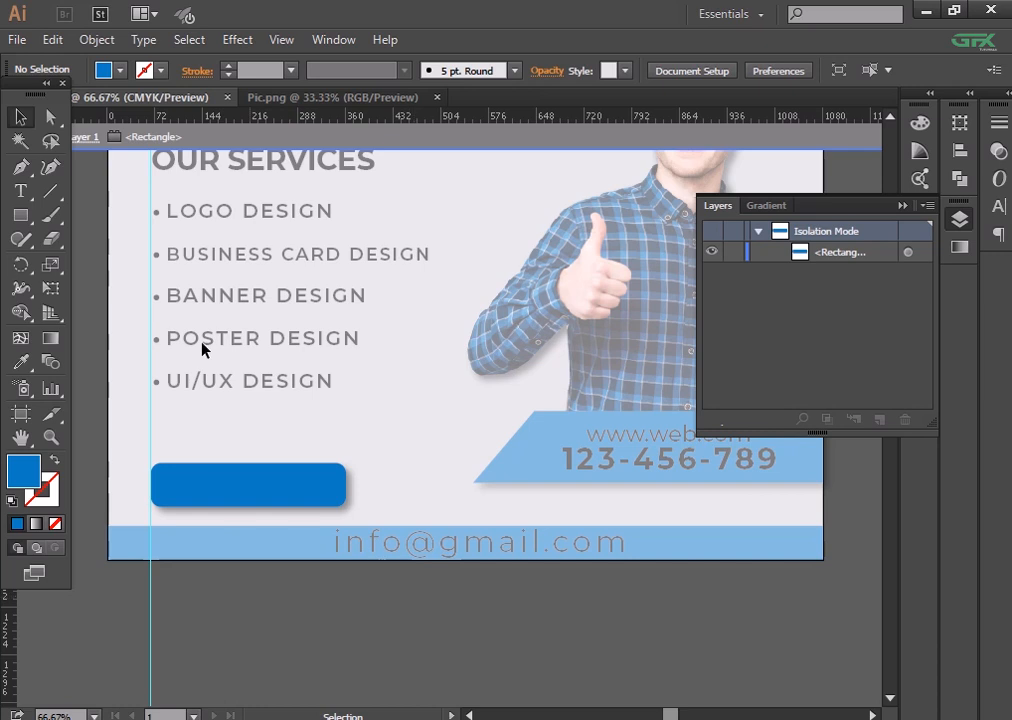
{"action": "left_click", "coordinate": [42, 99]}
{"action": "left_click", "coordinate": [45, 136]}
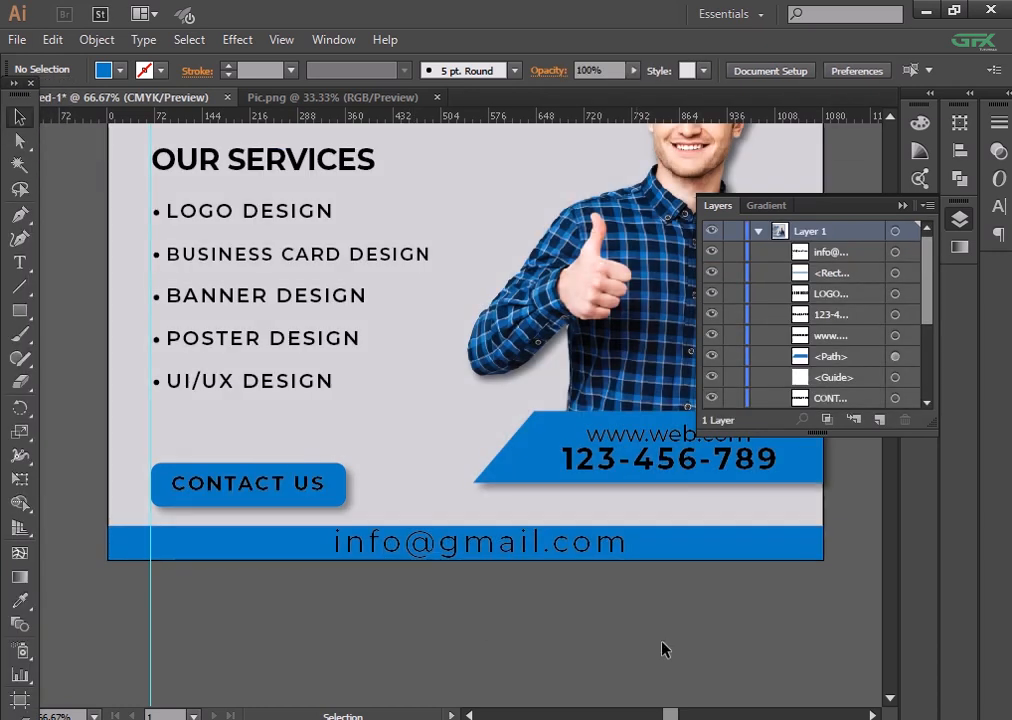
{"action": "left_click_drag", "start_coordinate": [665, 650], "coordinate": [455, 518]}
{"action": "left_click_drag", "start_coordinate": [496, 617], "coordinate": [445, 530]}
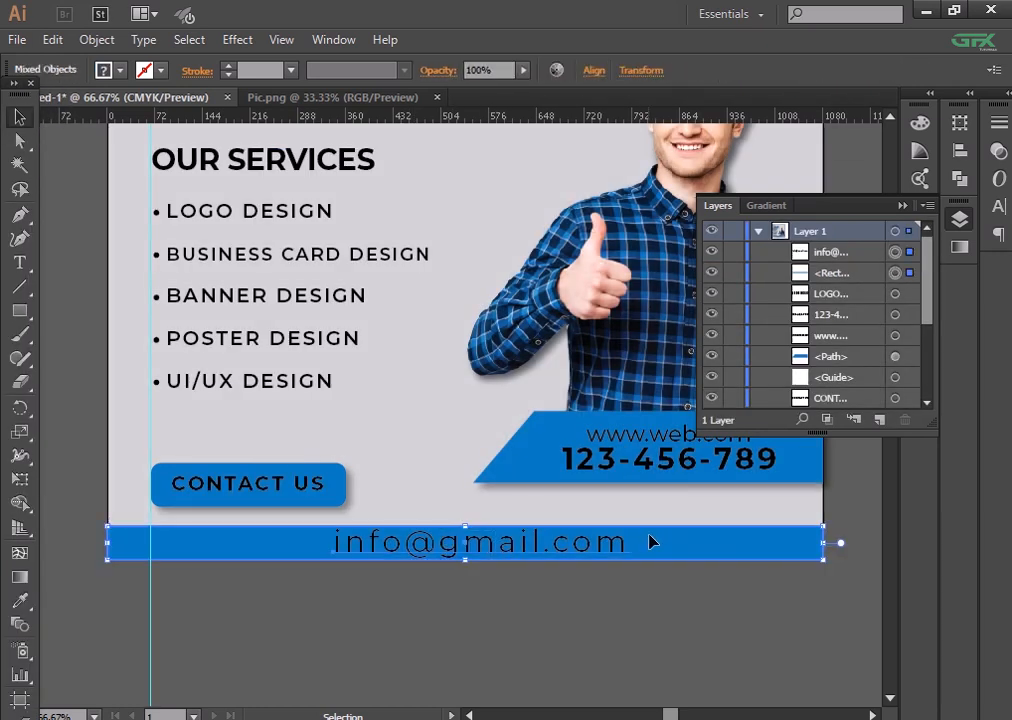
{"action": "left_click", "coordinate": [650, 535]}
{"action": "left_click", "coordinate": [593, 70]}
{"action": "left_click", "coordinate": [428, 122]}
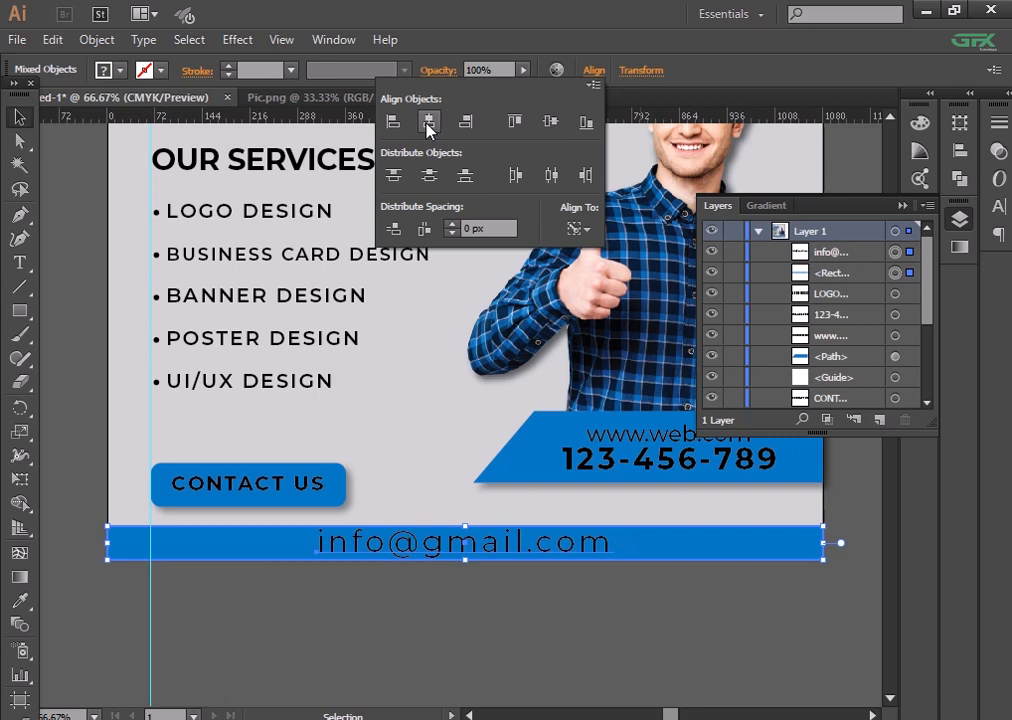
{"action": "left_click", "coordinate": [548, 567]}
{"action": "left_click", "coordinate": [535, 553]}
{"action": "key", "text": "ctrl+plus"}
{"action": "key", "text": "ctrl+plus"}
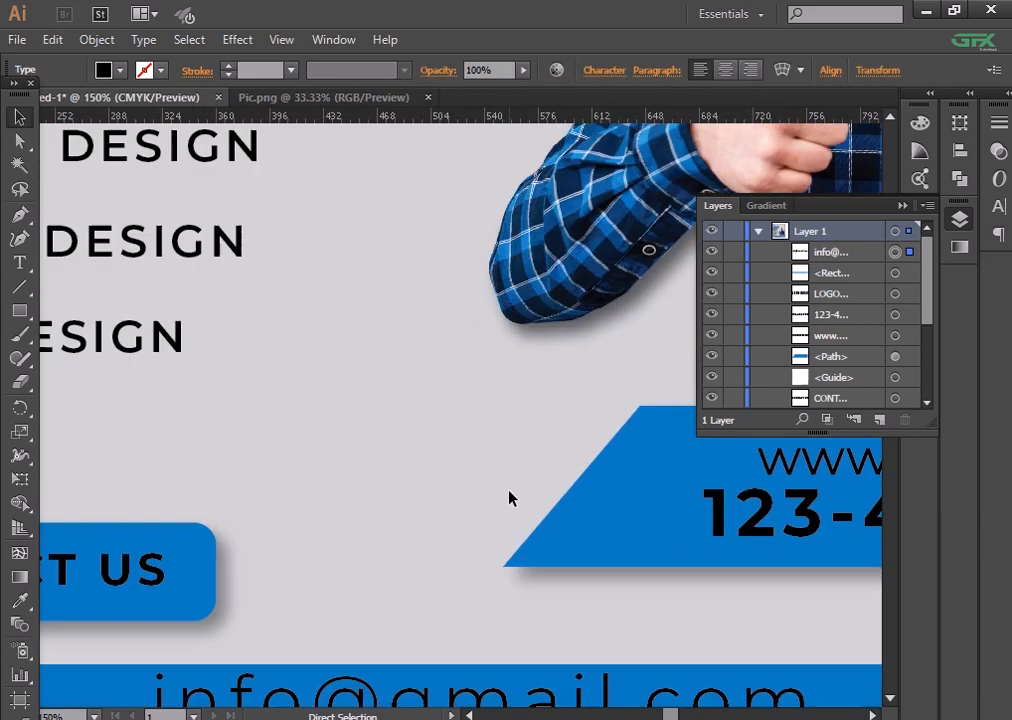
- Change the footer e-mail's font from Montserrat to Roboto Regular via an 'ro' search
{"action": "left_click_drag", "start_coordinate": [509, 497], "coordinate": [513, 422]}
{"action": "left_click", "coordinate": [522, 607]}
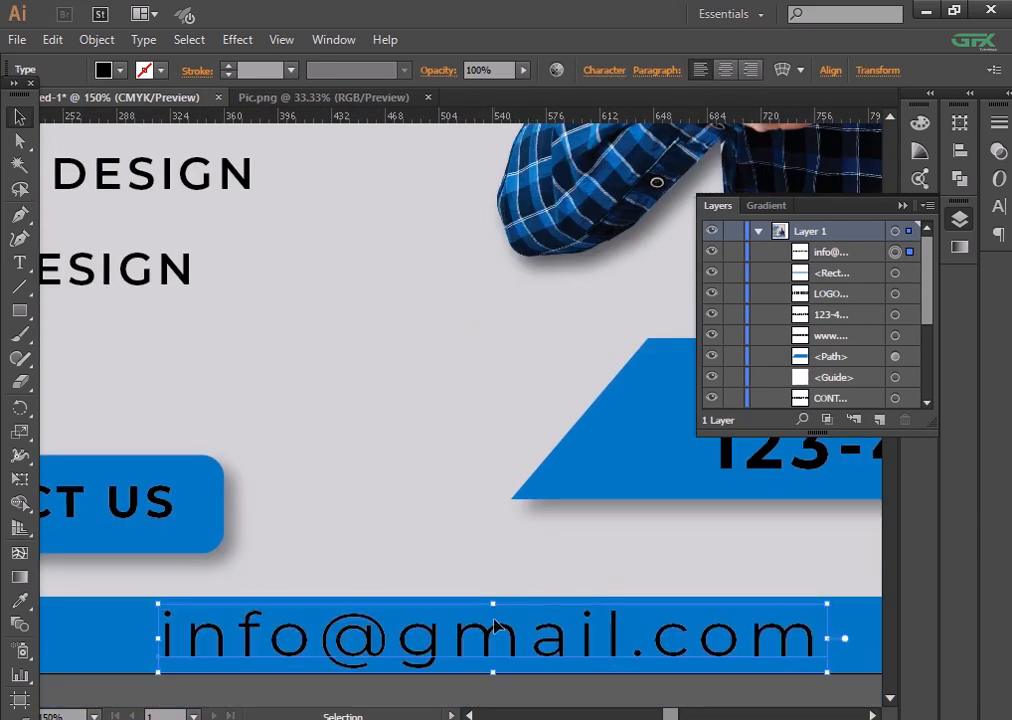
{"action": "left_click_drag", "start_coordinate": [492, 684], "coordinate": [495, 616]}
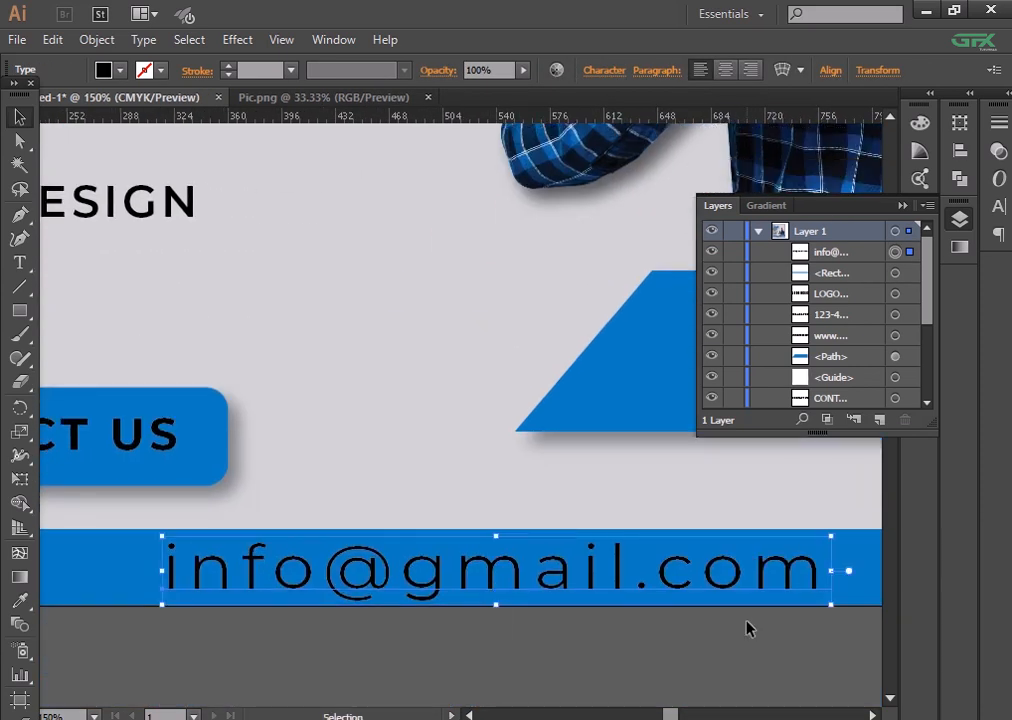
{"action": "left_click", "coordinate": [595, 72]}
{"action": "type", "text": "ro"}
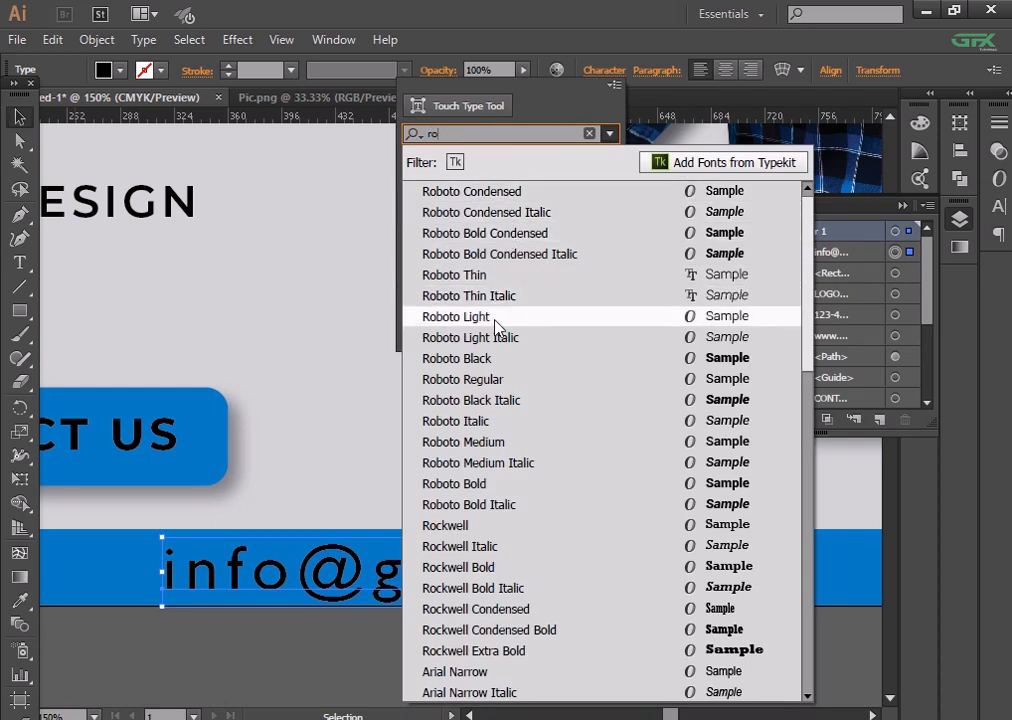
{"action": "left_click", "coordinate": [490, 379]}
{"action": "left_click", "coordinate": [624, 640]}
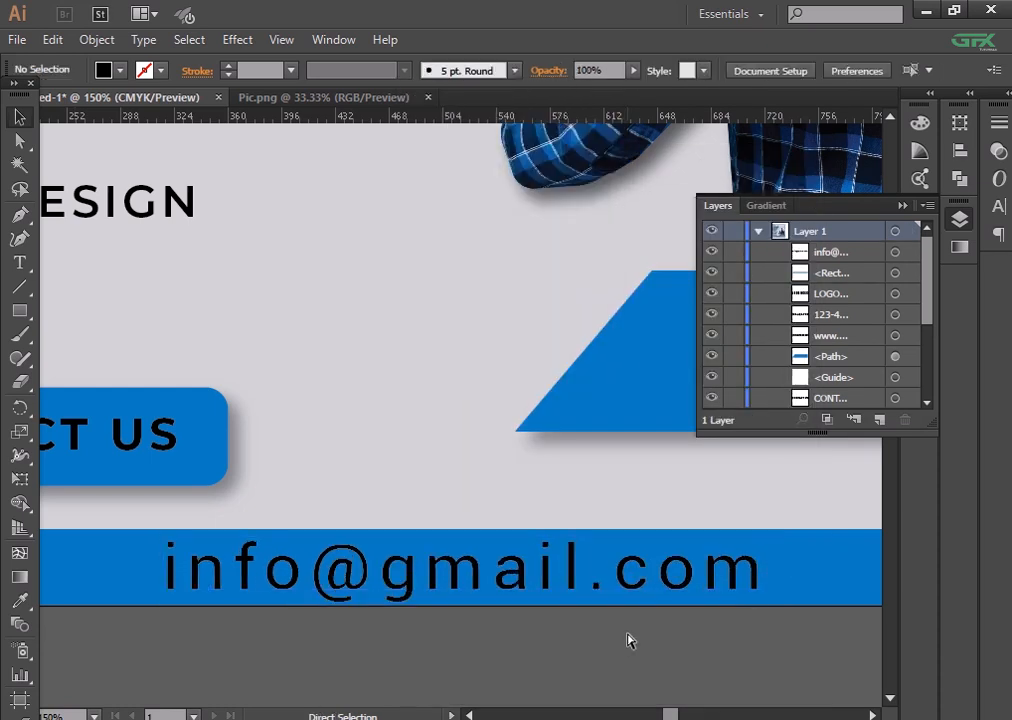
{"action": "key", "text": "ctrl+minus"}
{"action": "key", "text": "ctrl+minus"}
{"action": "key", "text": "ctrl+minus"}
{"action": "left_click", "coordinate": [512, 474]}
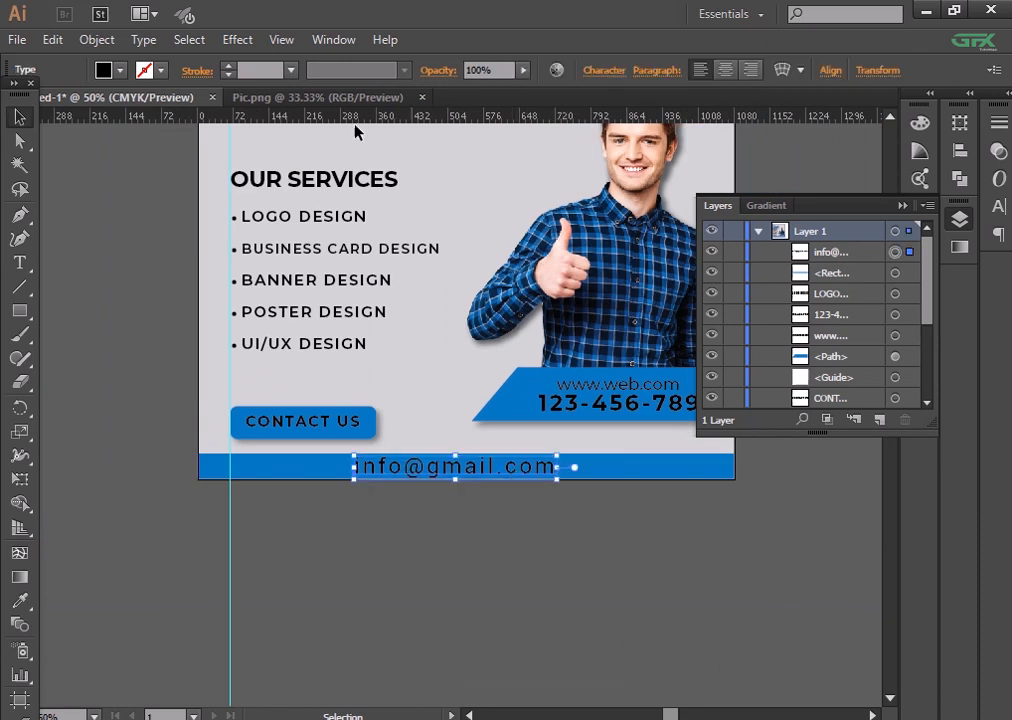
- Give the footer email text a white fill
{"action": "left_click", "coordinate": [15, 85]}
{"action": "double_click", "coordinate": [26, 472]}
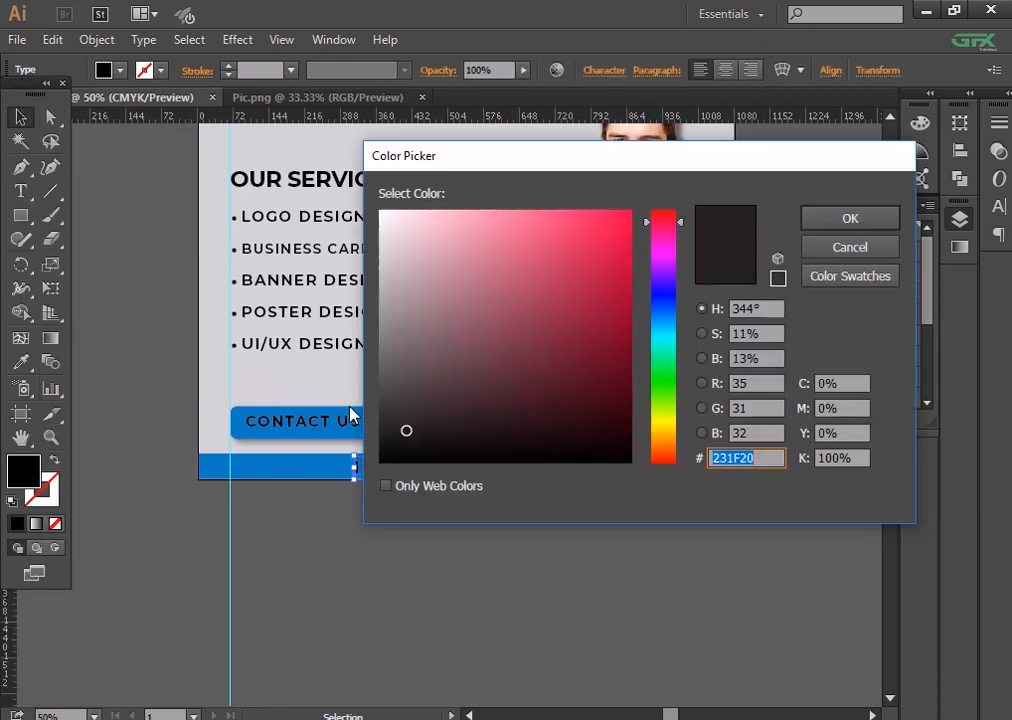
{"action": "left_click_drag", "start_coordinate": [392, 222], "coordinate": [343, 181]}
{"action": "left_click", "coordinate": [849, 218]}
- Centre the email horizontally and vertically on the blue footer bar
{"action": "left_click_drag", "start_coordinate": [544, 610], "coordinate": [488, 467]}
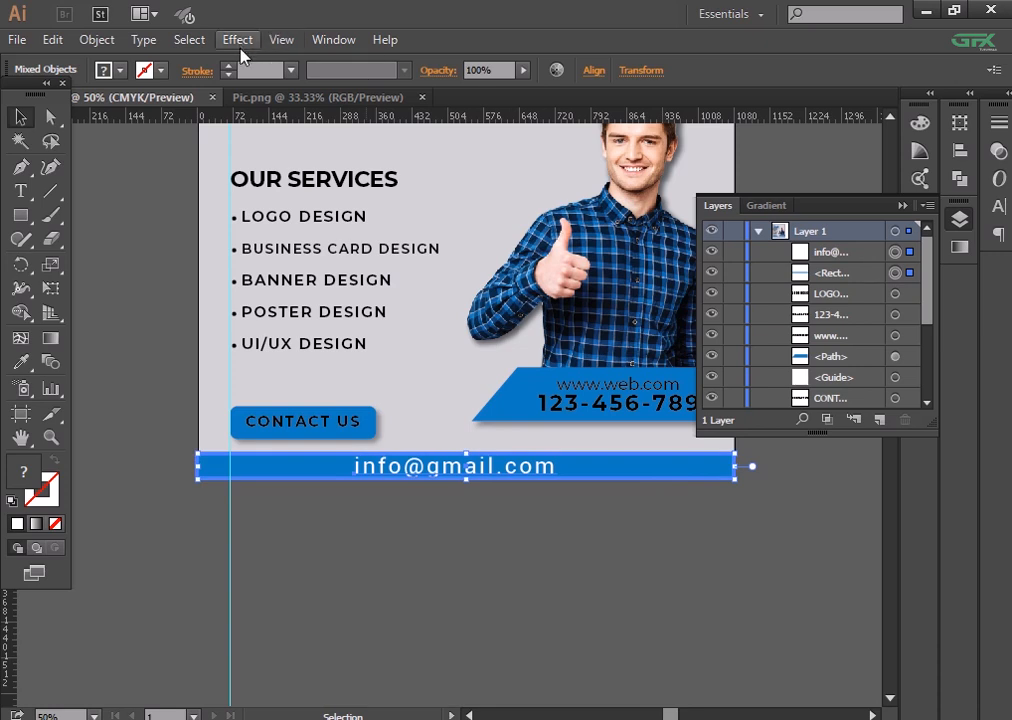
{"action": "left_click", "coordinate": [595, 75]}
{"action": "left_click", "coordinate": [429, 121]}
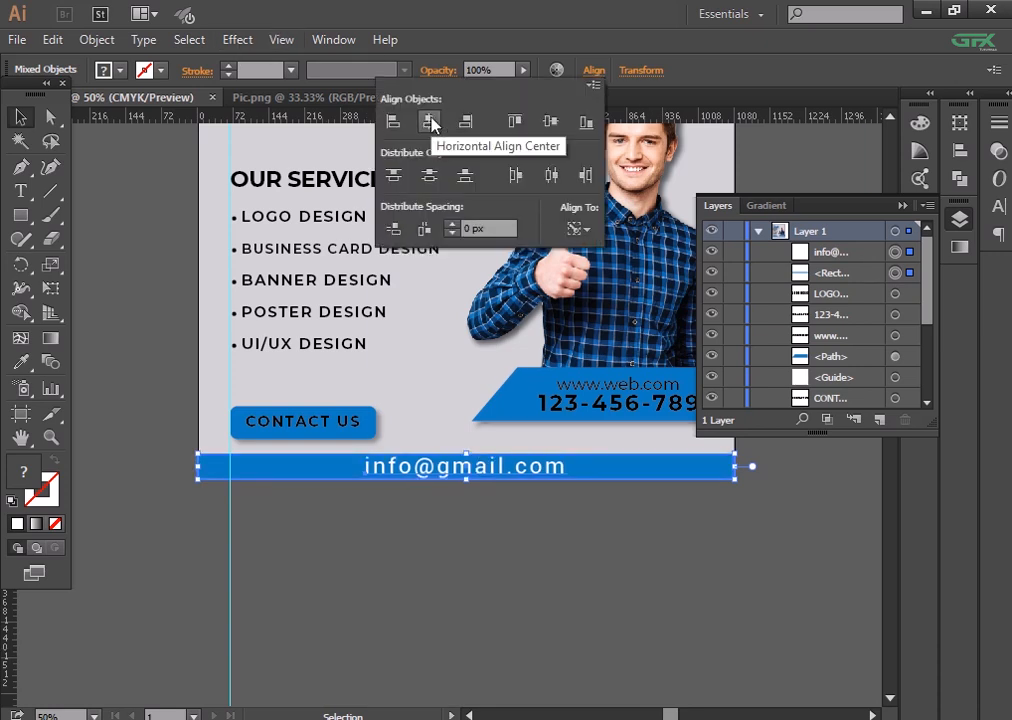
{"action": "left_click", "coordinate": [551, 121]}
{"action": "left_click", "coordinate": [610, 561]}
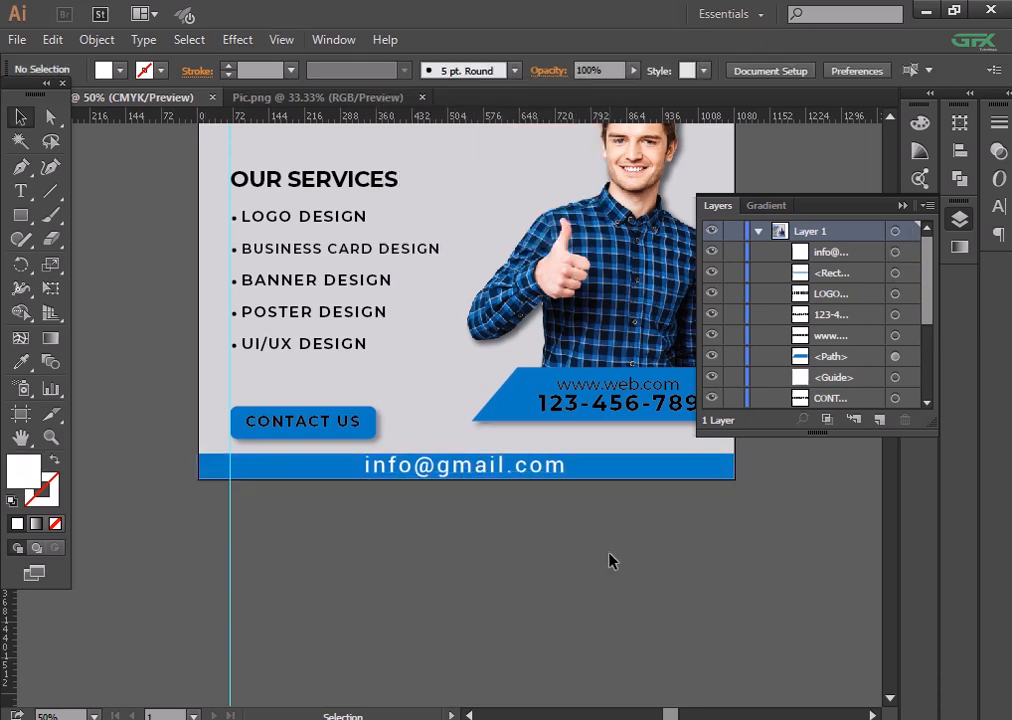
{"action": "key", "text": "ctrl+minus"}
{"action": "key", "text": "ctrl+minus"}
{"action": "key", "text": "ctrl+plus"}
{"action": "key", "text": "ctrl+plus"}
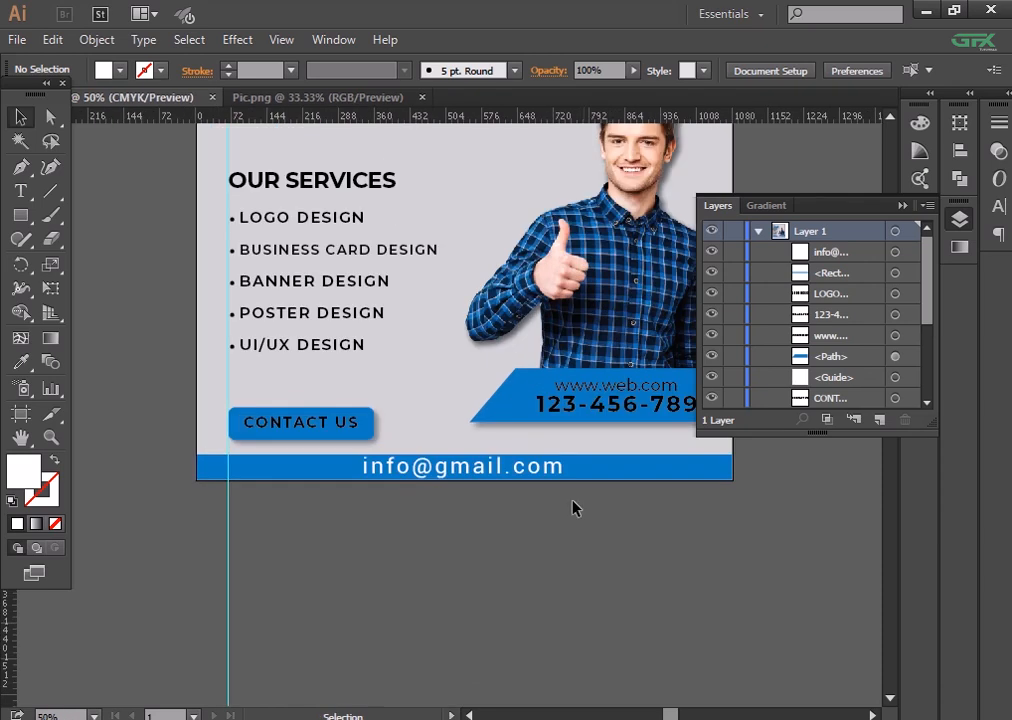
- Nudge the email to the right, then re-centre it vertically within the bar
{"action": "left_click_drag", "start_coordinate": [500, 474], "coordinate": [526, 470]}
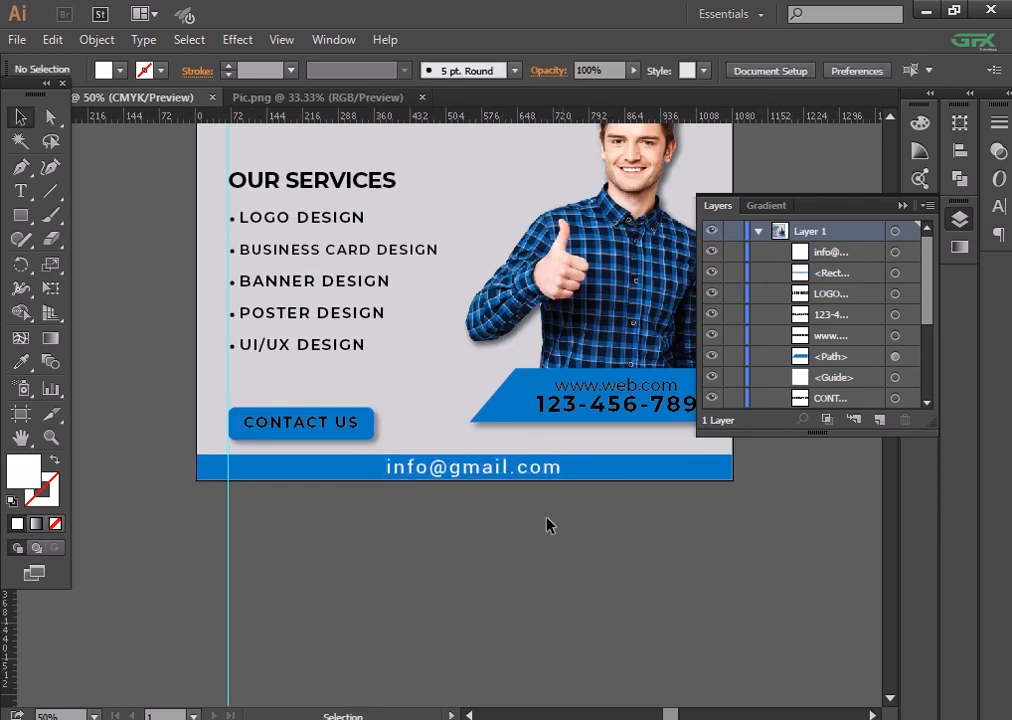
{"action": "left_click_drag", "start_coordinate": [547, 526], "coordinate": [526, 467]}
{"action": "left_click", "coordinate": [594, 70]}
{"action": "left_click", "coordinate": [550, 121]}
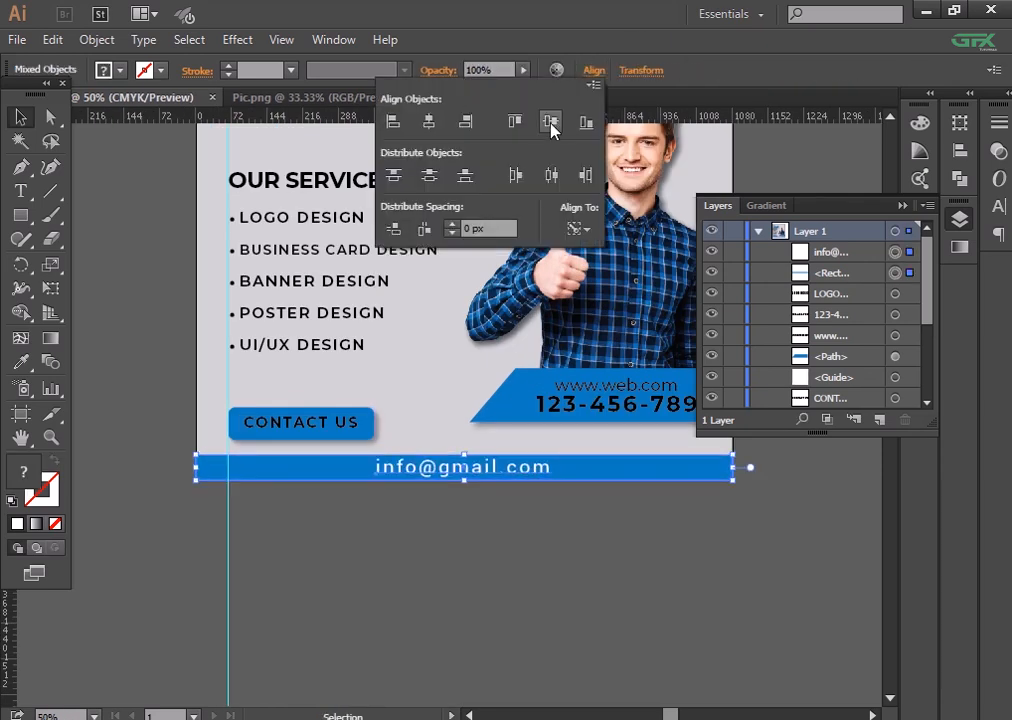
{"action": "left_click", "coordinate": [562, 540]}
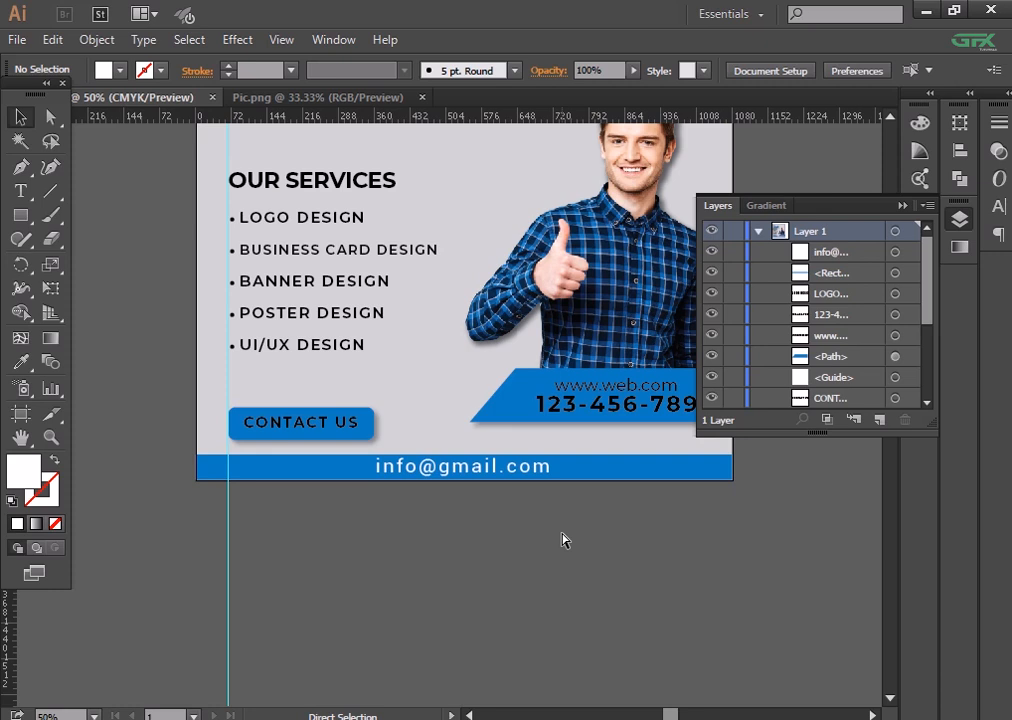
- Make the blue footer bar taller (1080 × 63 px) and realign the email inside it
{"action": "left_click", "coordinate": [613, 471]}
{"action": "left_click_drag", "start_coordinate": [463, 463], "coordinate": [468, 445]}
{"action": "left_click", "coordinate": [492, 535]}
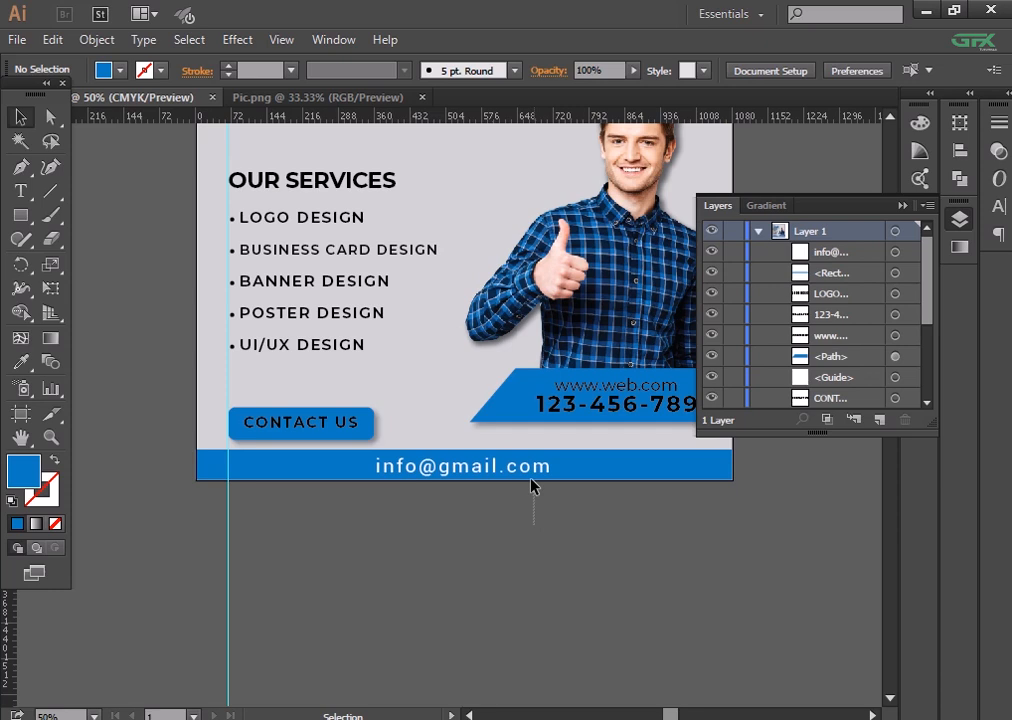
{"action": "left_click_drag", "start_coordinate": [533, 487], "coordinate": [596, 469]}
{"action": "left_click", "coordinate": [594, 70]}
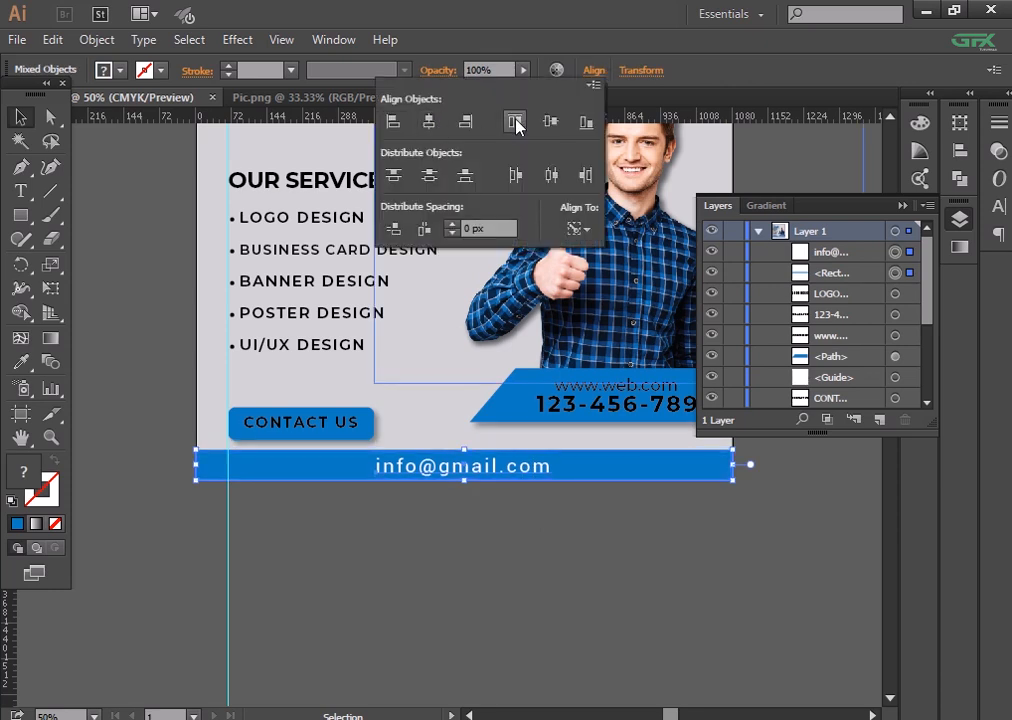
{"action": "left_click", "coordinate": [599, 560]}
{"action": "key", "text": "ctrl+equal"}
{"action": "key", "text": "ctrl+minus"}
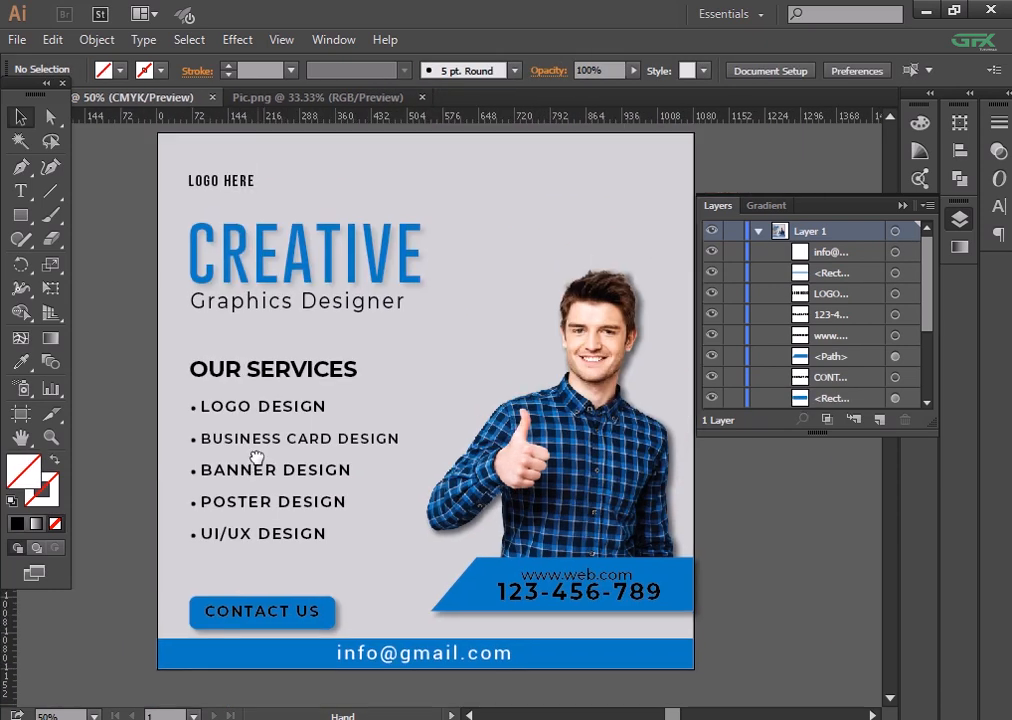
- Save the poster to the Desktop as 'Social Media Post' in Adobe Illustrator (*.AI) format
{"action": "left_click", "coordinate": [17, 39]}
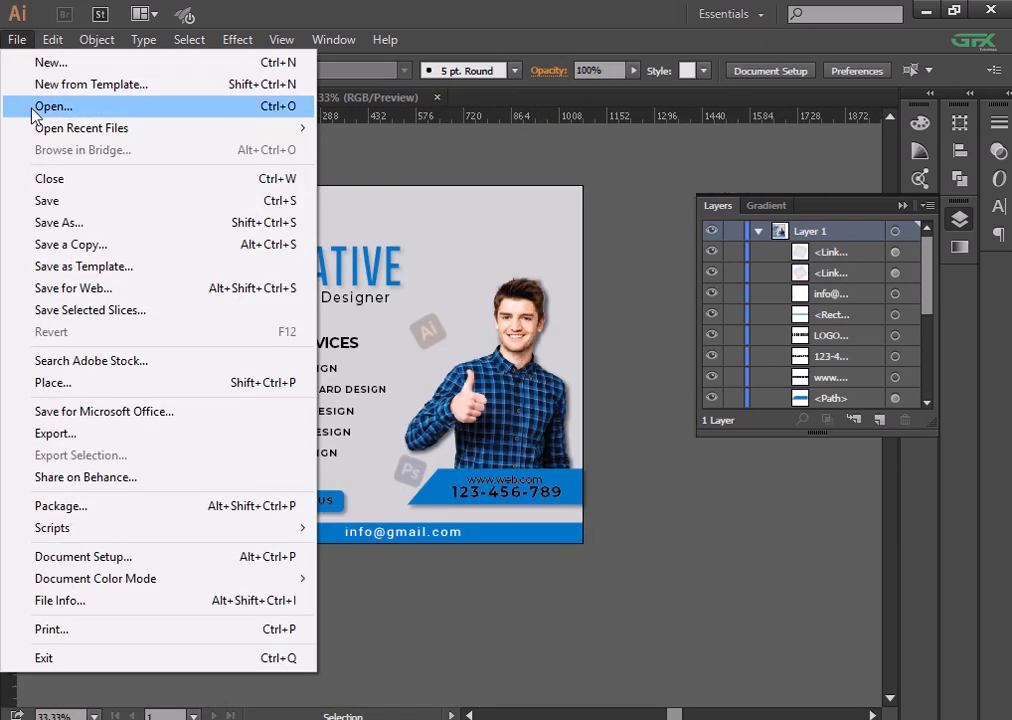
{"action": "left_click", "coordinate": [58, 222]}
{"action": "type", "text": "Soci"}
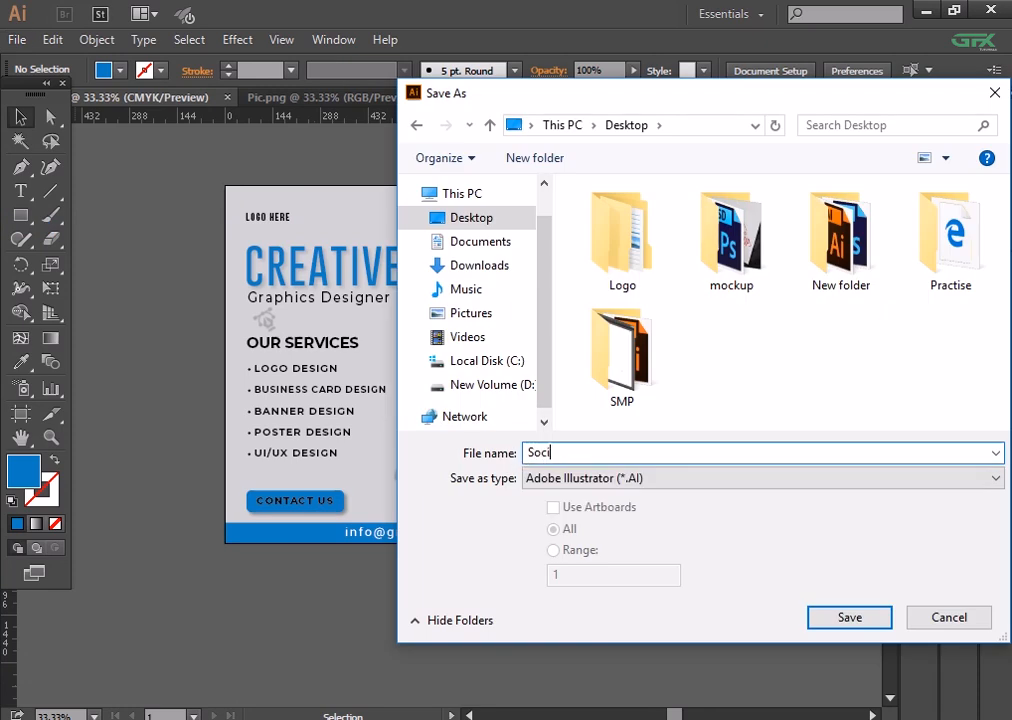
{"action": "type", "text": "al Media "}
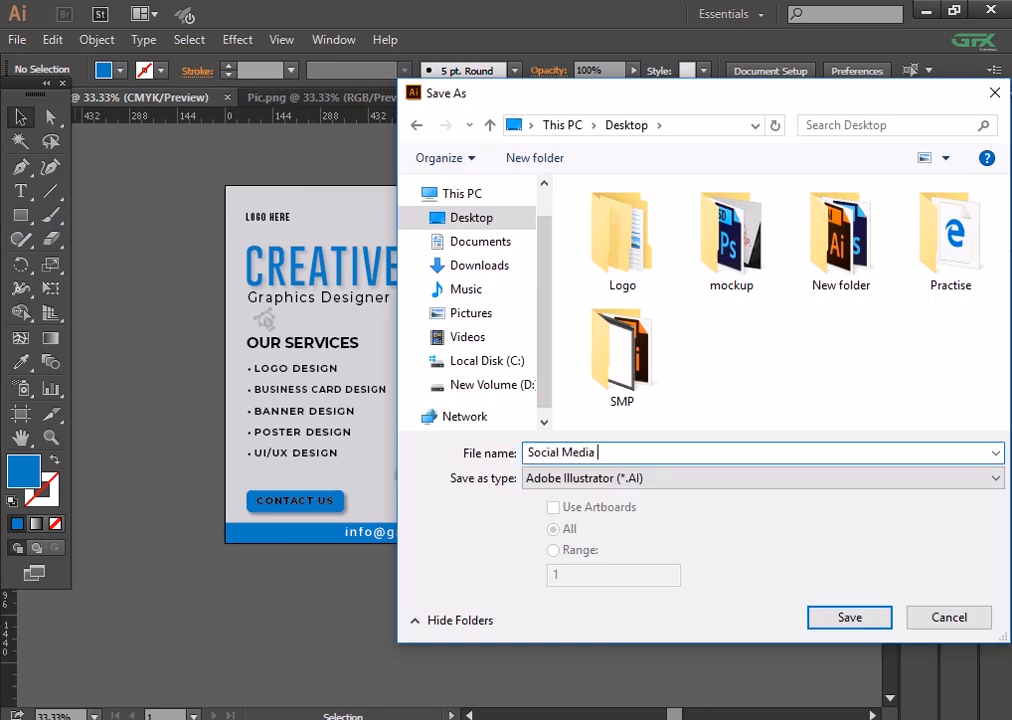
{"action": "type", "text": "Post"}
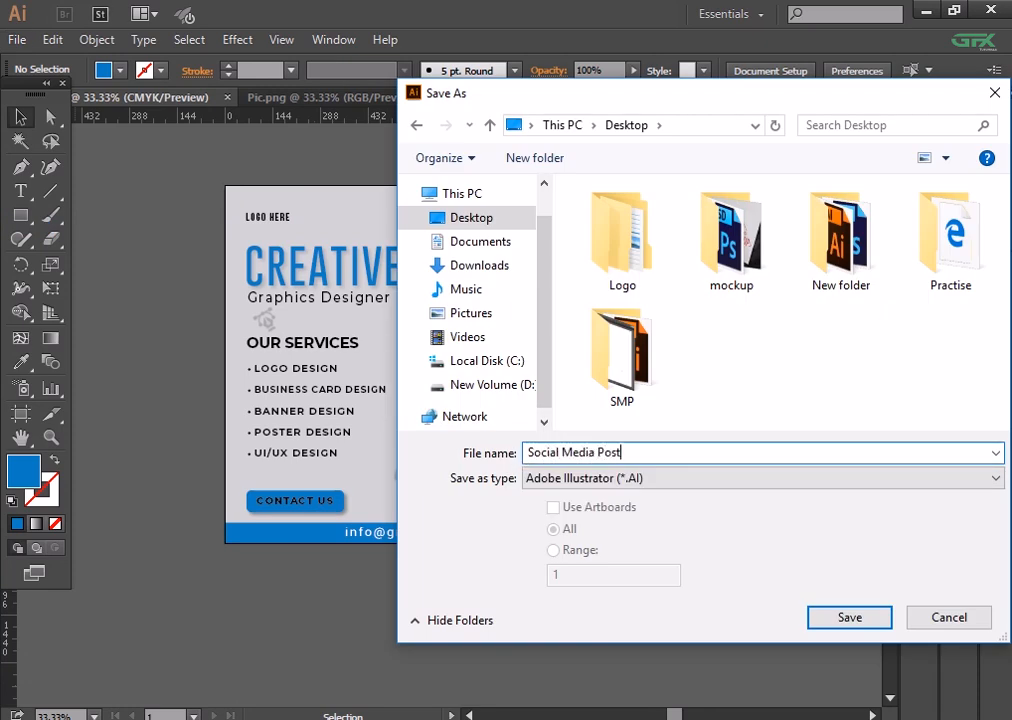
{"action": "left_click", "coordinate": [845, 617]}
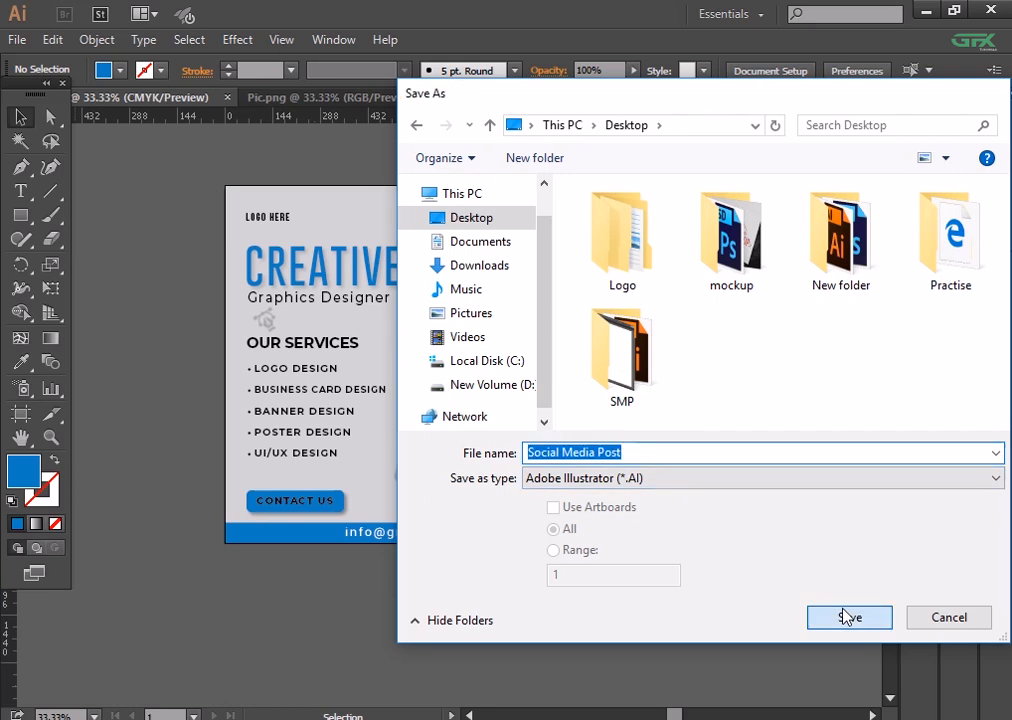